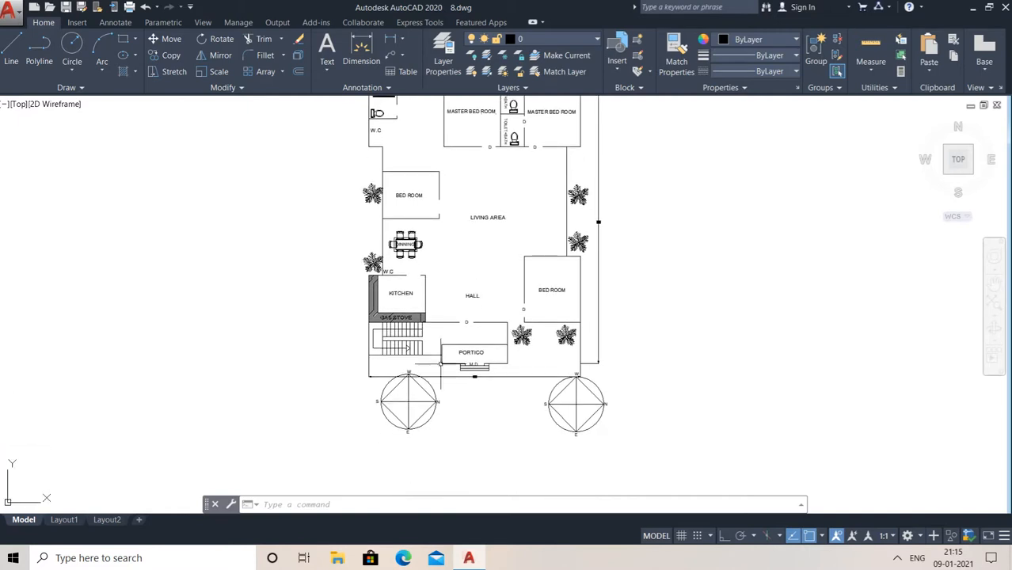
Examine the existing house floor plan, from the portico and hall up to the master bedrooms
{"action": "scroll", "coordinate": [440, 363], "scroll_direction": "up", "scroll_amount": 3}
{"action": "scroll", "coordinate": [452, 302], "scroll_direction": "down", "scroll_amount": 2}
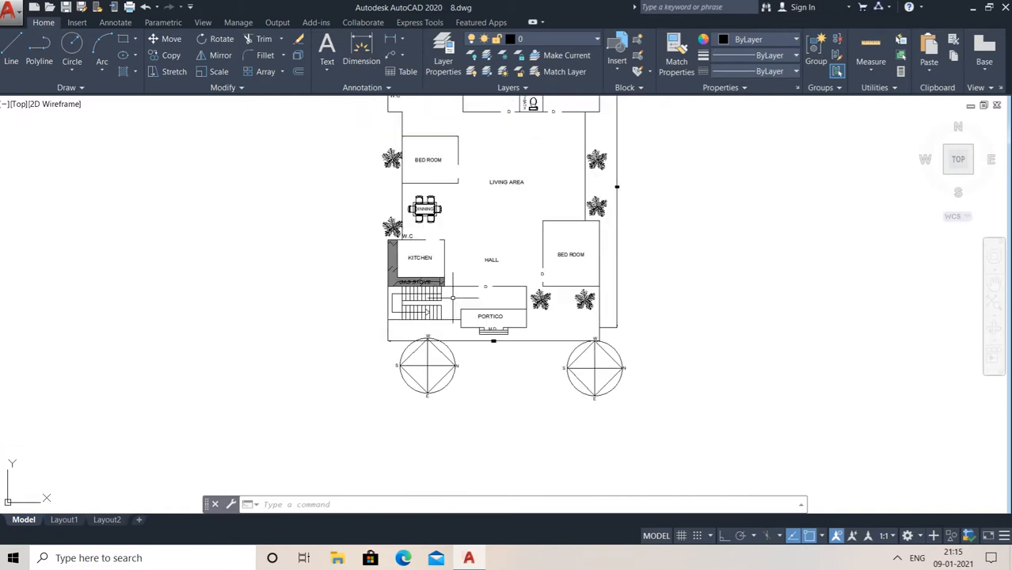
{"action": "scroll", "coordinate": [530, 297], "scroll_direction": "up", "scroll_amount": 2}
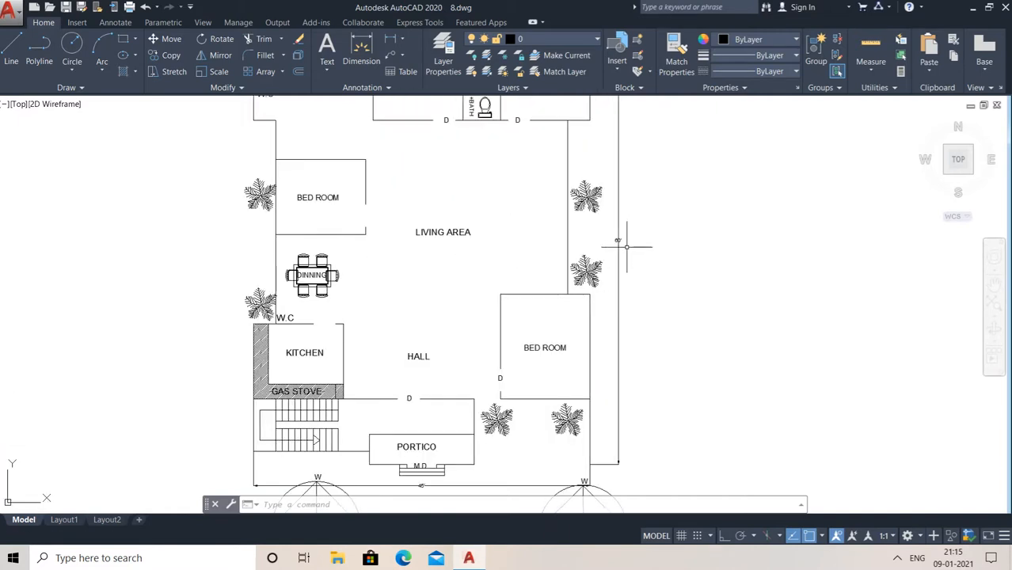
{"action": "middle_click_drag", "start_coordinate": [402, 222], "coordinate": [486, 249]}
{"action": "scroll", "coordinate": [428, 218], "scroll_direction": "down", "scroll_amount": 2}
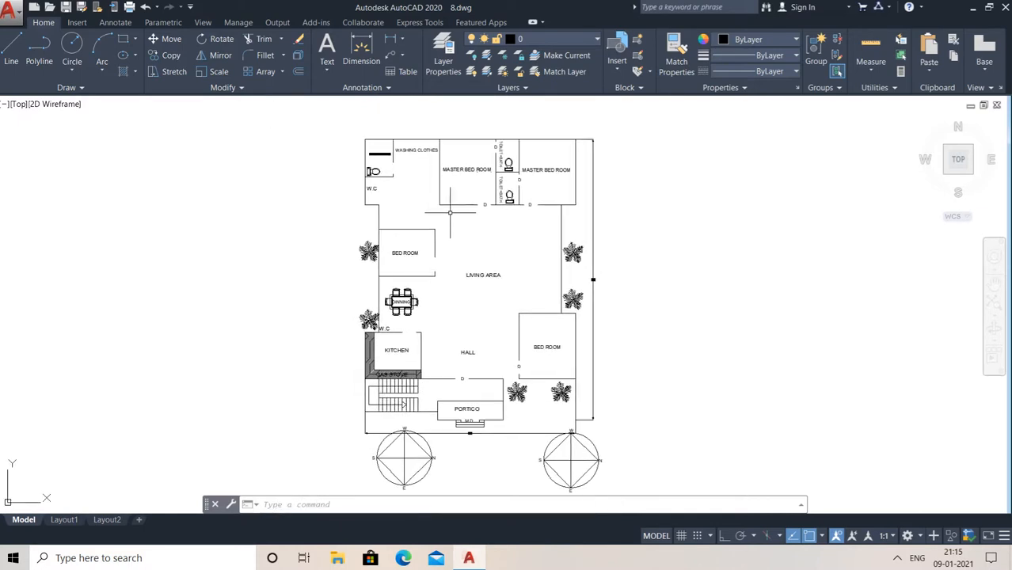
{"action": "scroll", "coordinate": [459, 218], "scroll_direction": "up", "scroll_amount": 2}
{"action": "scroll", "coordinate": [463, 225], "scroll_direction": "down", "scroll_amount": 2}
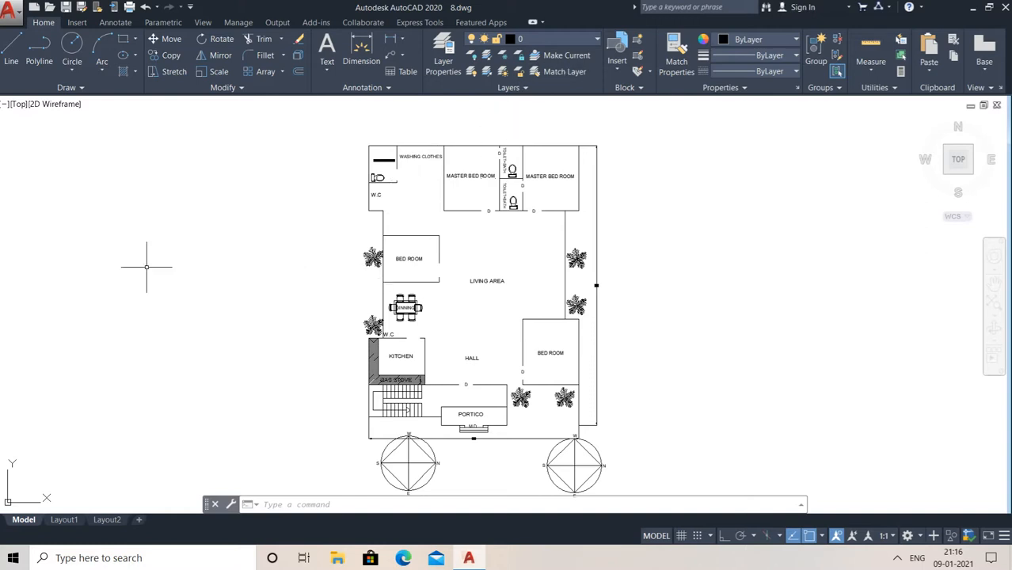
{"action": "left_click", "coordinate": [12, 11]}
{"action": "left_click", "coordinate": [11, 11]}
{"action": "scroll", "coordinate": [409, 221], "scroll_direction": "up", "scroll_amount": 2}
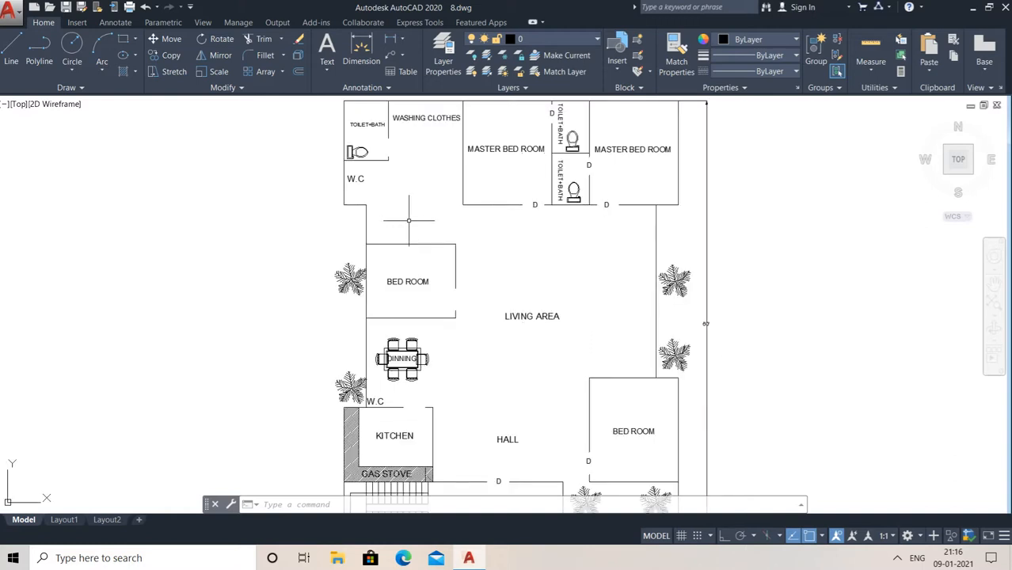
{"action": "scroll", "coordinate": [482, 276], "scroll_direction": "down", "scroll_amount": 2}
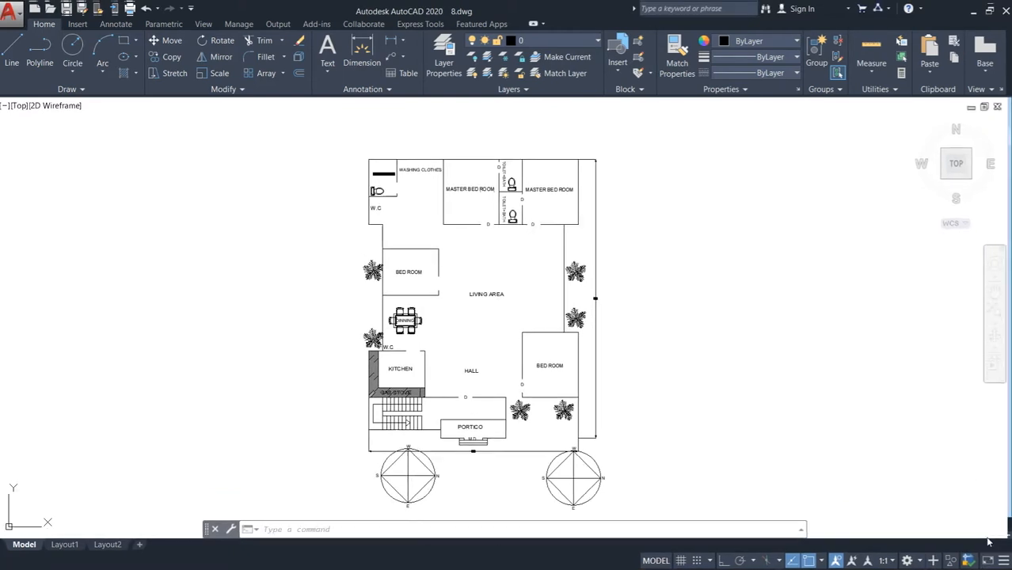
Hide the ribbon with Clean Screen and examine the whole floor plan in the enlarged drawing area
{"action": "left_click", "coordinate": [988, 537]}
{"action": "scroll", "coordinate": [513, 267], "scroll_direction": "up", "scroll_amount": 2}
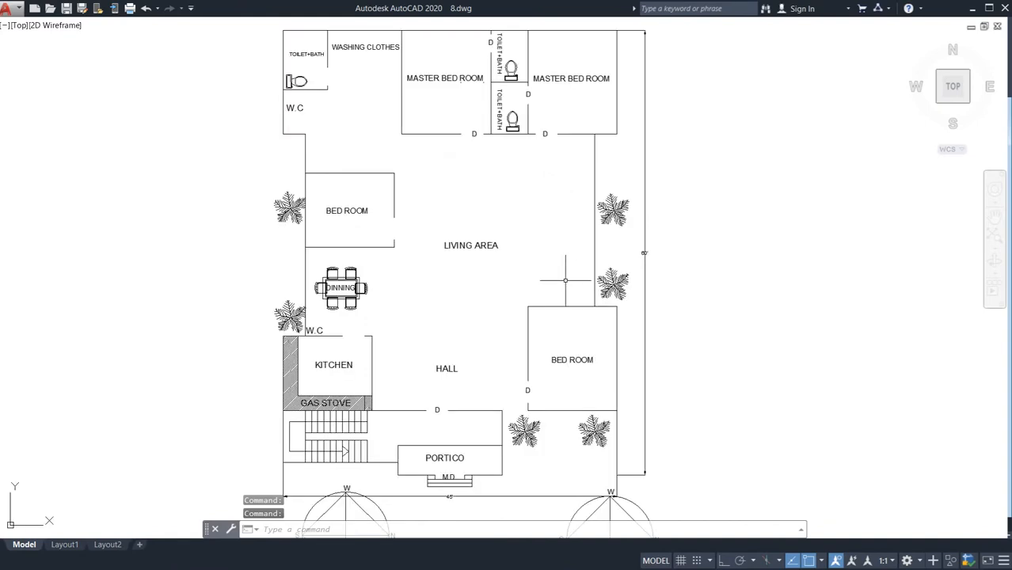
{"action": "scroll", "coordinate": [557, 251], "scroll_direction": "down", "scroll_amount": 2}
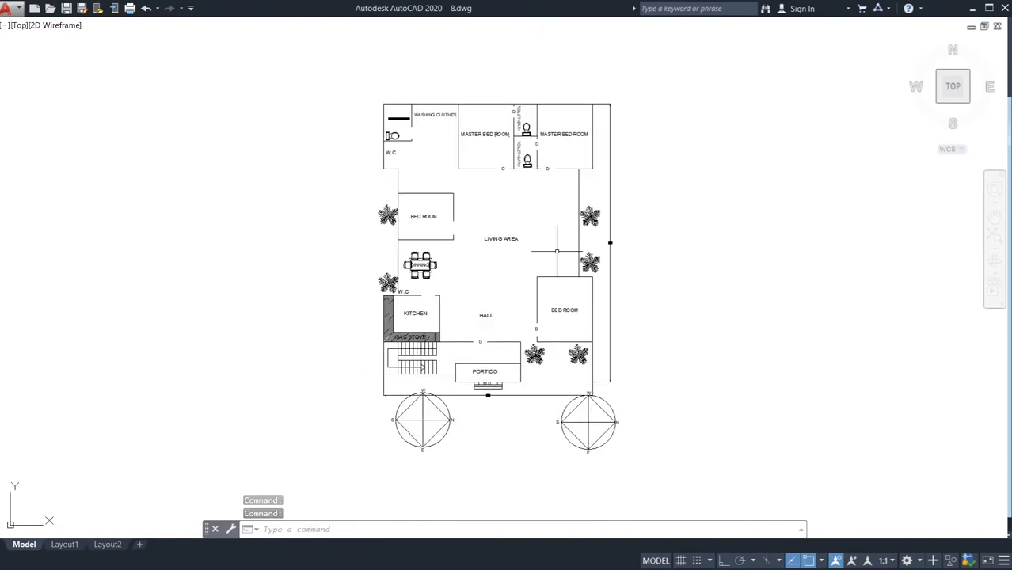
{"action": "scroll", "coordinate": [560, 263], "scroll_direction": "up", "scroll_amount": 2}
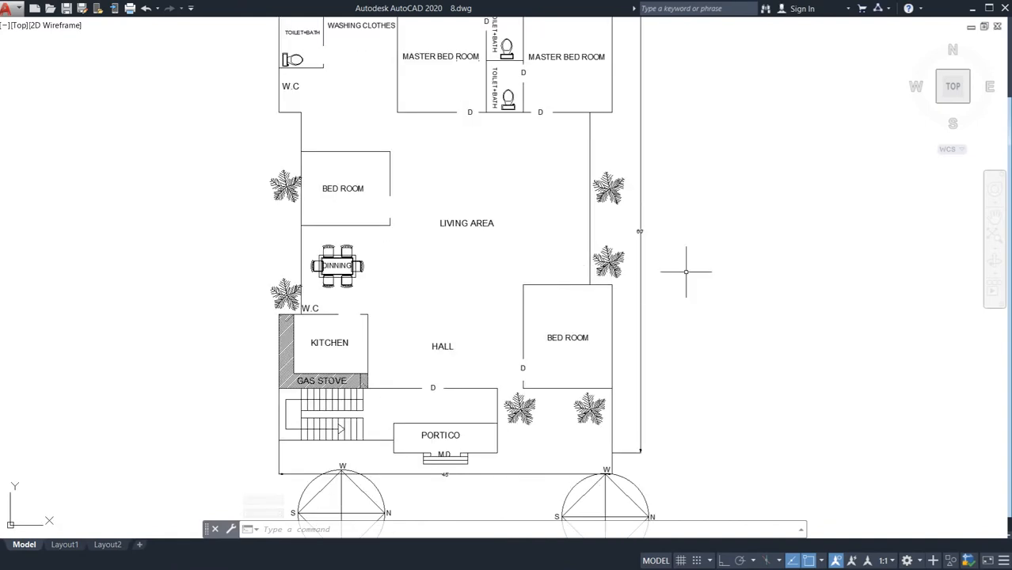
{"action": "mouse_move", "coordinate": [738, 271]}
{"action": "middle_mouse_down"}
{"action": "mouse_move", "coordinate": [738, 231]}
{"action": "mouse_move", "coordinate": [736, 319]}
{"action": "mouse_move", "coordinate": [743, 296]}
{"action": "middle_mouse_up"}
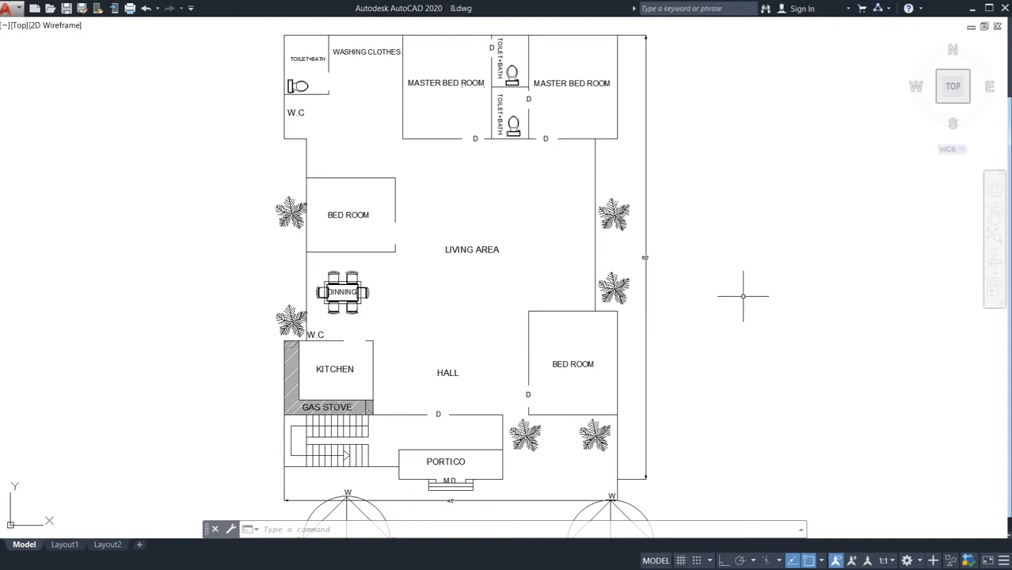
{"action": "scroll", "coordinate": [743, 295], "scroll_direction": "down", "scroll_amount": 2}
{"action": "middle_click_drag", "start_coordinate": [741, 289], "coordinate": [677, 280]}
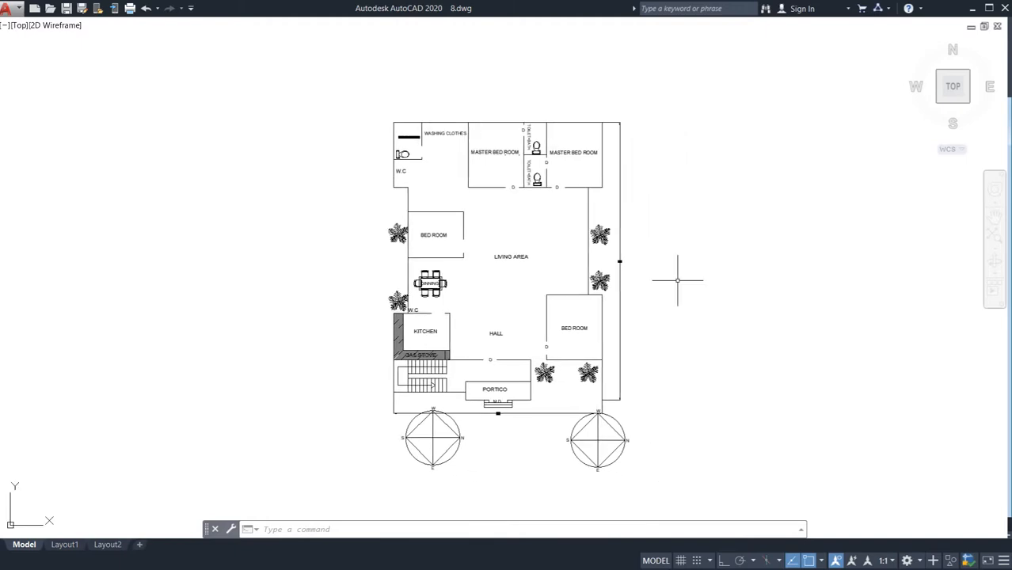
{"action": "scroll", "coordinate": [677, 280], "scroll_direction": "up", "scroll_amount": 2}
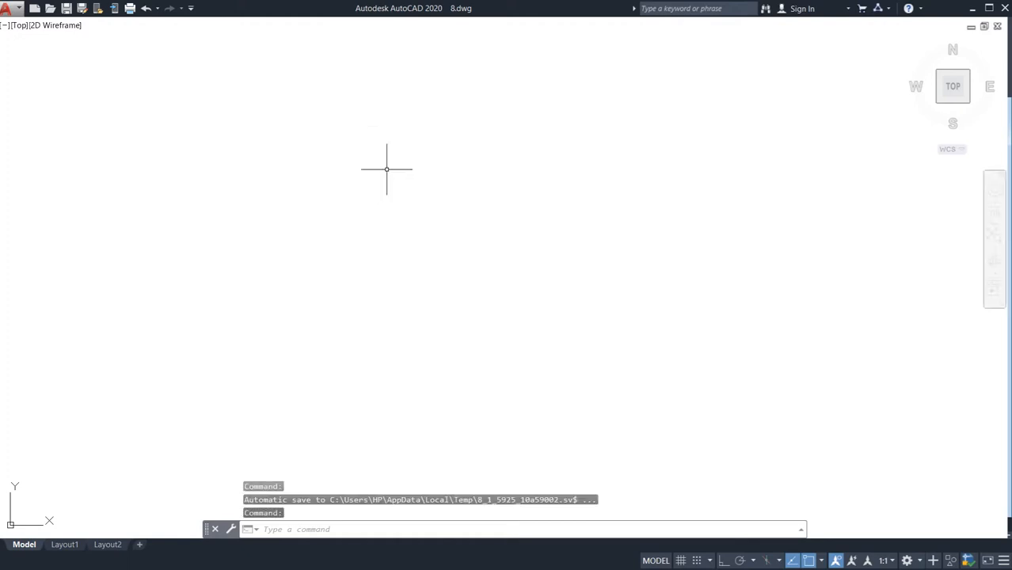
Draw a 45' by 60' rectangle in an empty drawing area as the plot outline
{"action": "type", "text": "rec"}
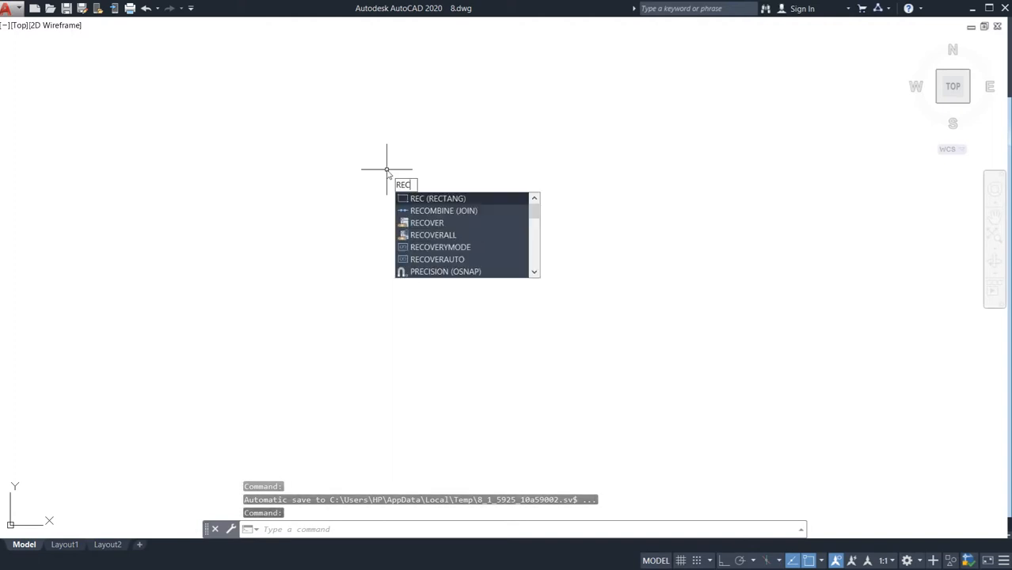
{"action": "left_click", "coordinate": [374, 157]}
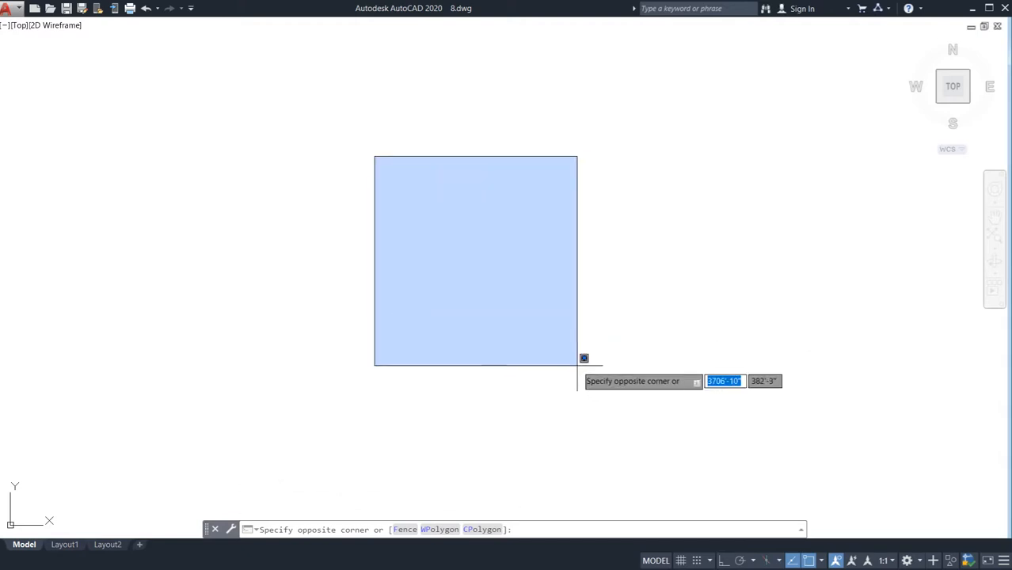
{"action": "type", "text": "45"}
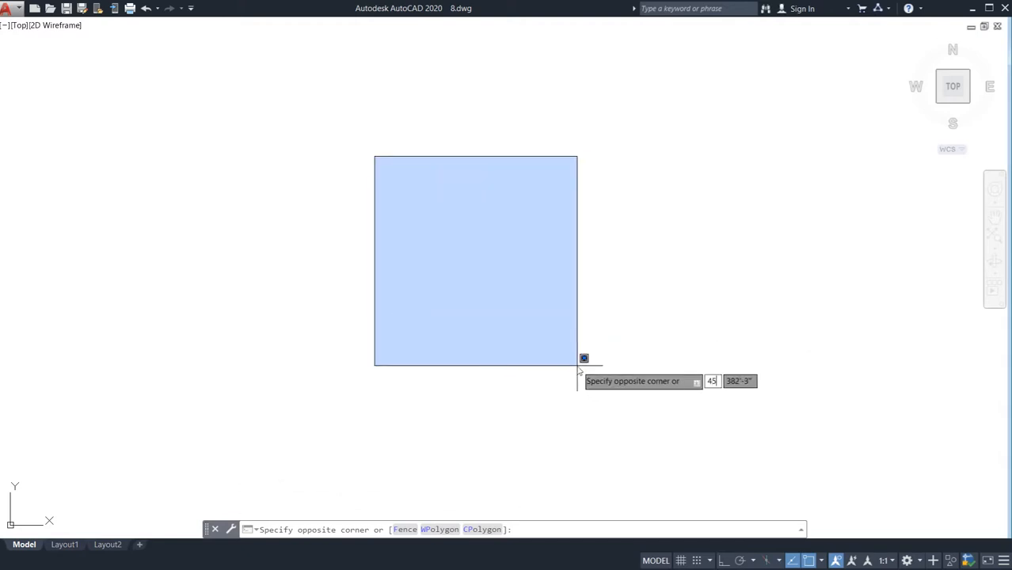
{"action": "key", "text": "Tab"}
{"action": "type", "text": "60"}
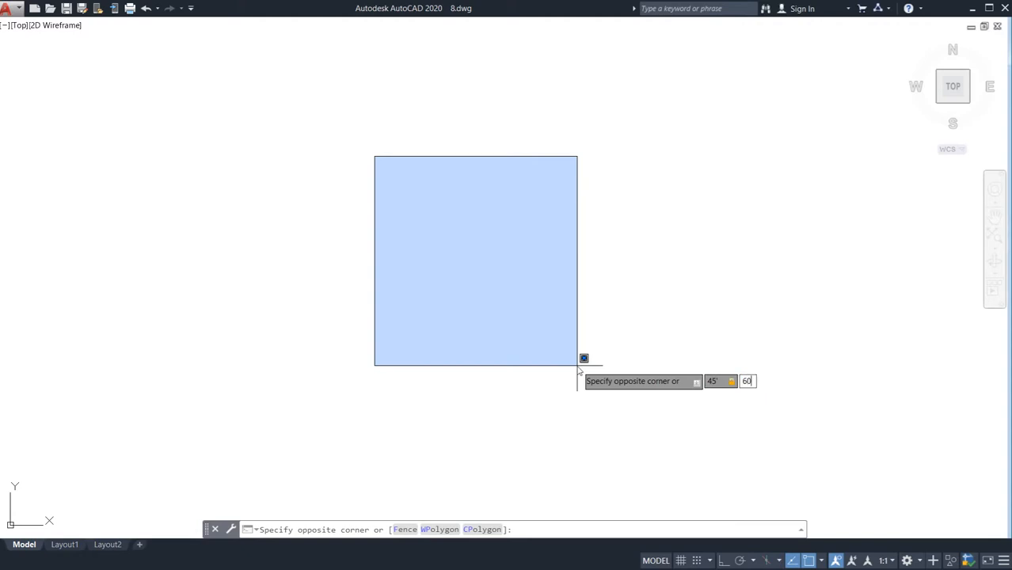
{"action": "key", "text": "Return"}
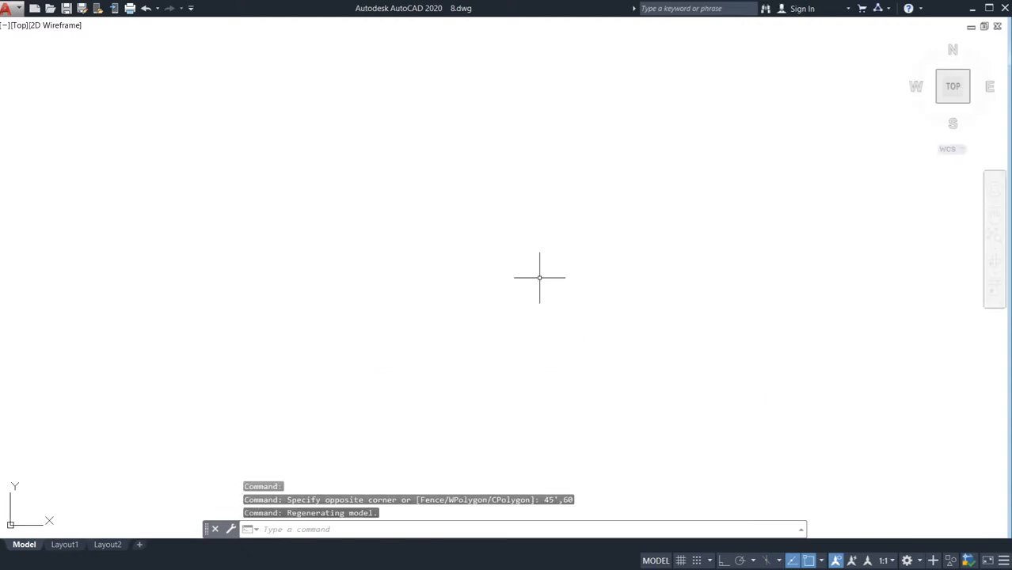
{"action": "key", "text": "F7"}
{"action": "key", "text": "F7"}
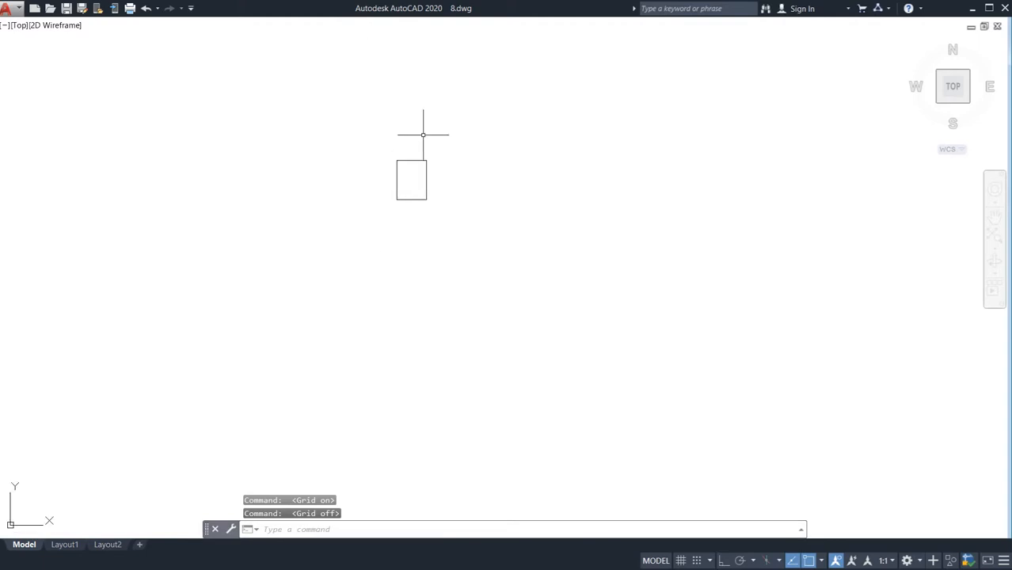
{"action": "scroll", "coordinate": [399, 178], "scroll_direction": "up", "scroll_amount": 5}
{"action": "scroll", "coordinate": [399, 188], "scroll_direction": "up", "scroll_amount": 3}
{"action": "middle_click_drag", "start_coordinate": [402, 185], "coordinate": [373, 233]}
{"action": "scroll", "coordinate": [388, 211], "scroll_direction": "down", "scroll_amount": 2}
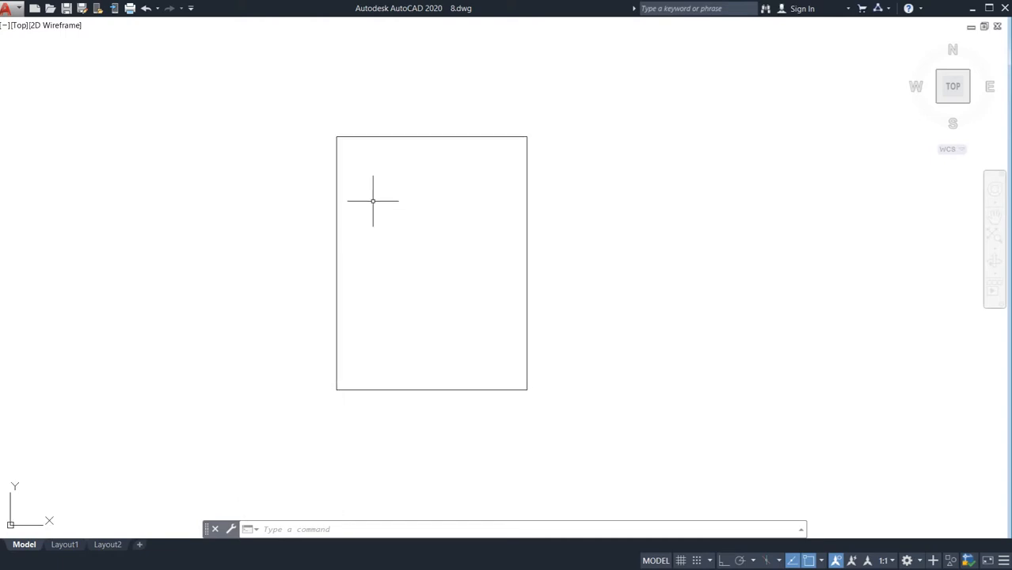
Explode the plot outline rectangle into separate lines
{"action": "type", "text": "o"}
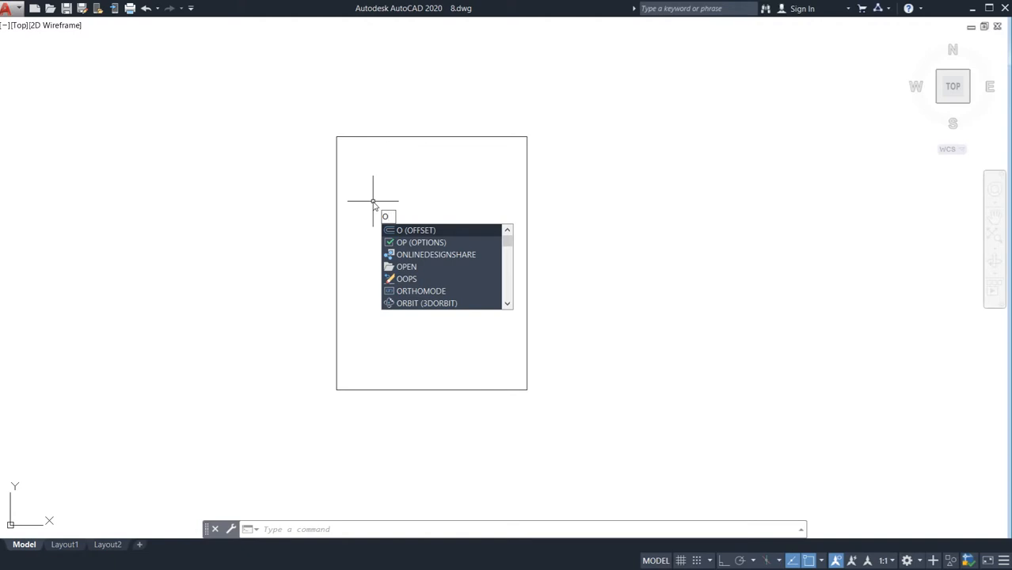
{"action": "key", "text": "Escape"}
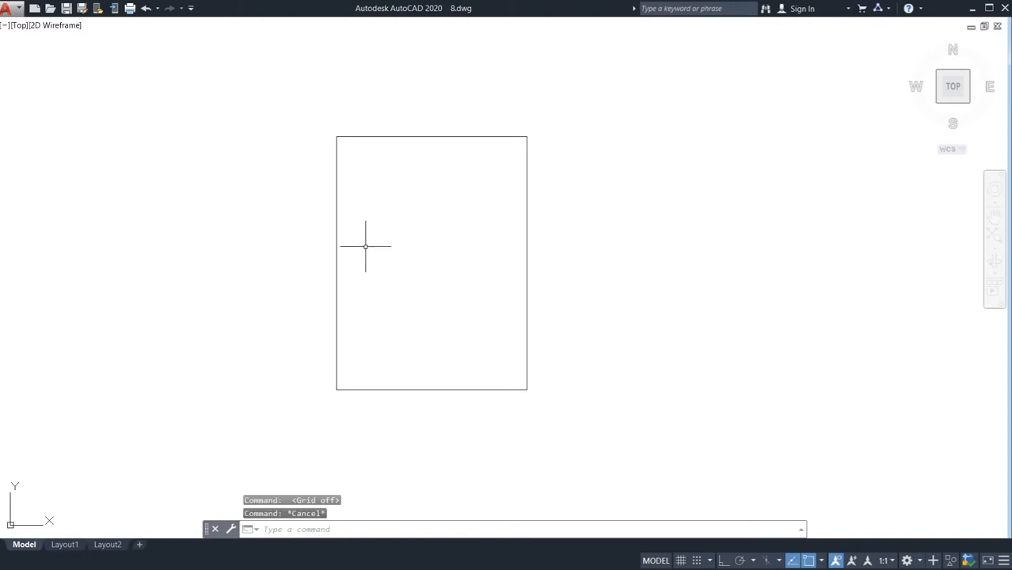
{"action": "left_click", "coordinate": [335, 288]}
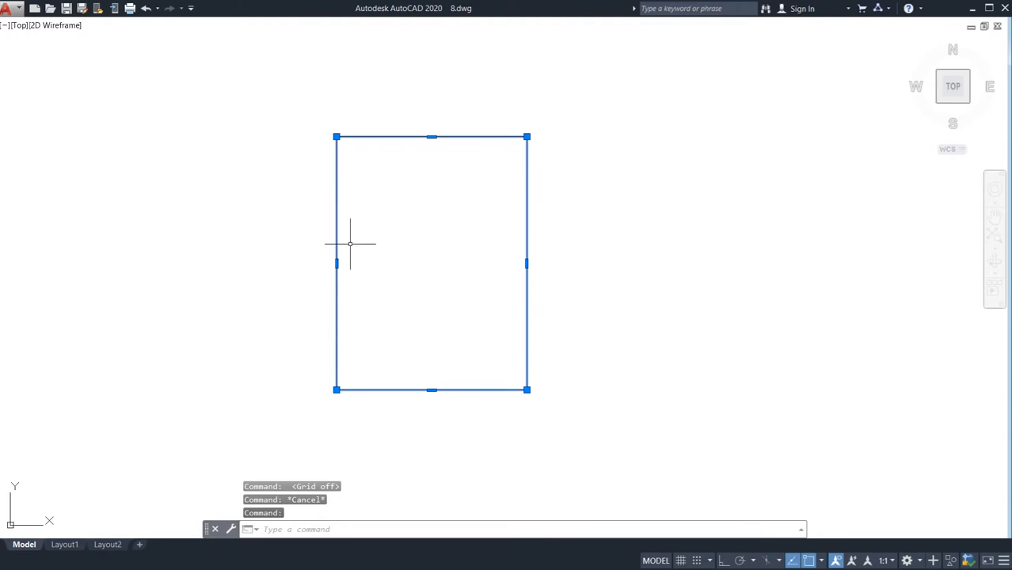
{"action": "type", "text": "x"}
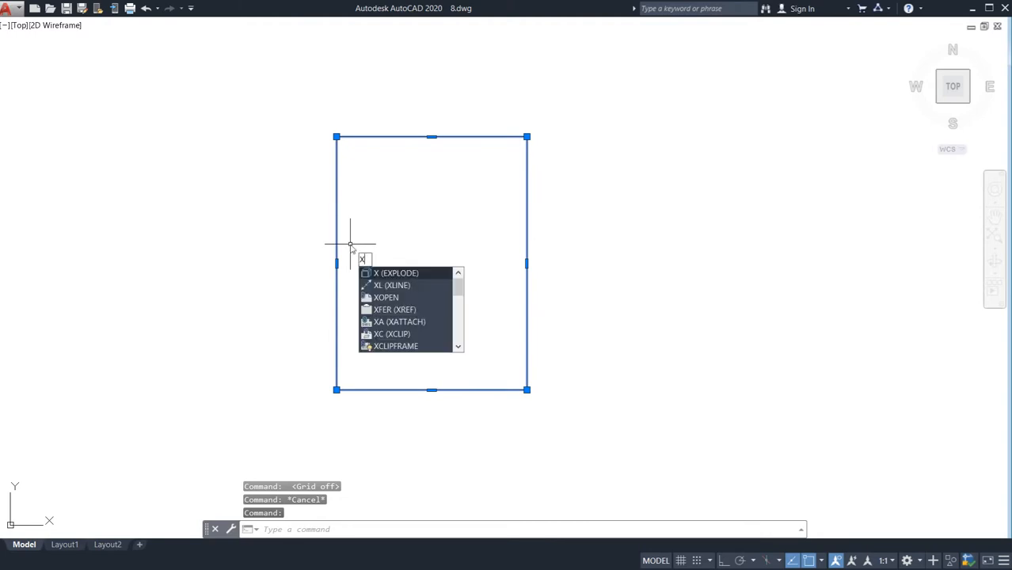
{"action": "key", "text": "Return"}
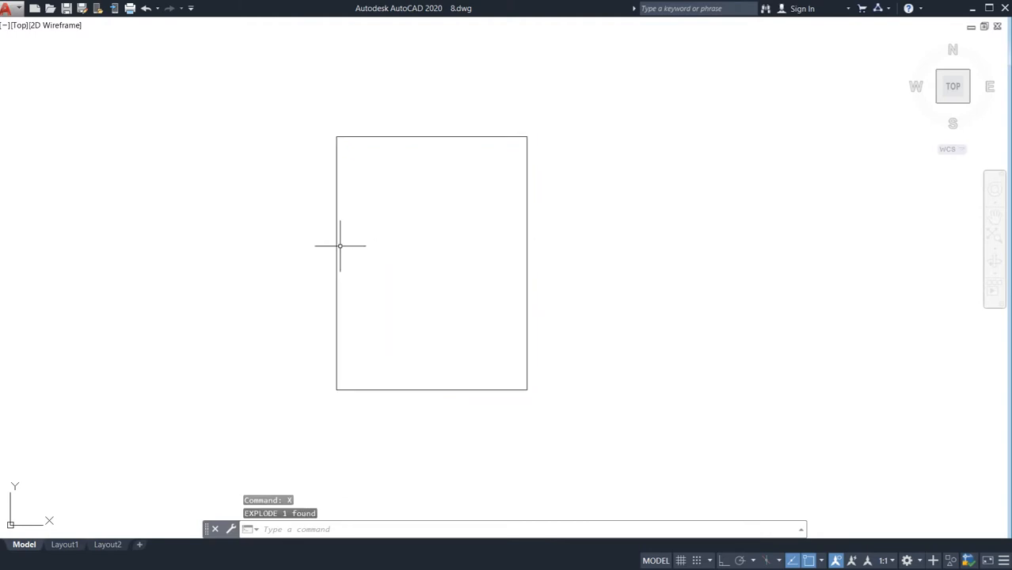
{"action": "left_click", "coordinate": [335, 245]}
{"action": "key", "text": "Escape"}
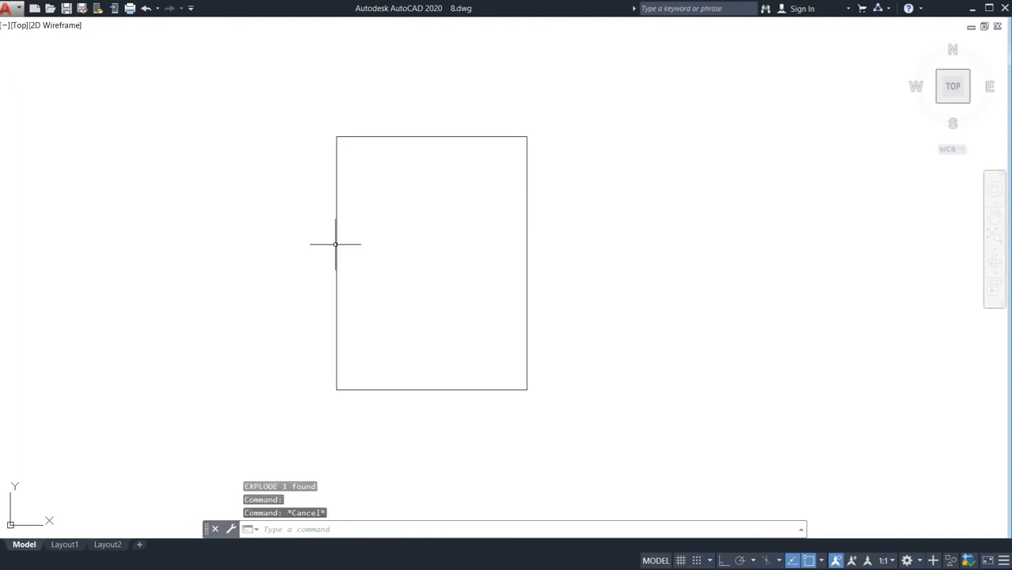
Offset the bottom edge of the plot outline 10' upward
{"action": "middle_click_drag", "start_coordinate": [406, 357], "coordinate": [406, 317]}
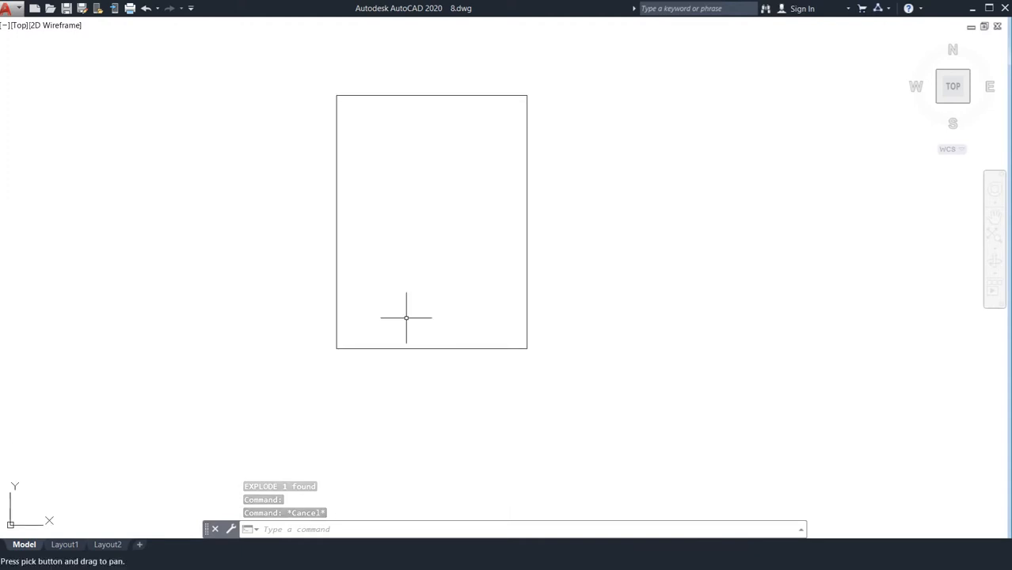
{"action": "type", "text": "o"}
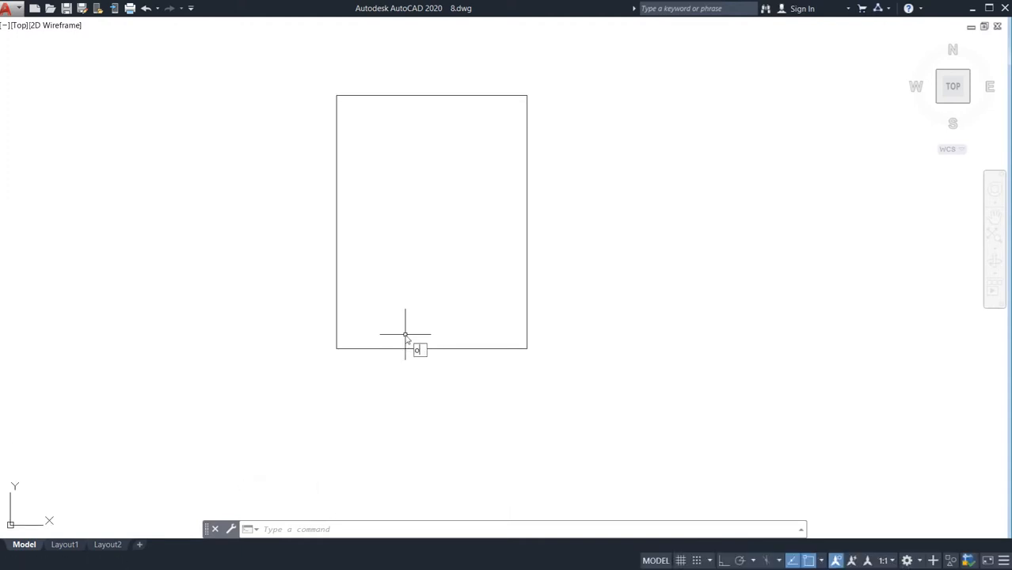
{"action": "key", "text": "Return"}
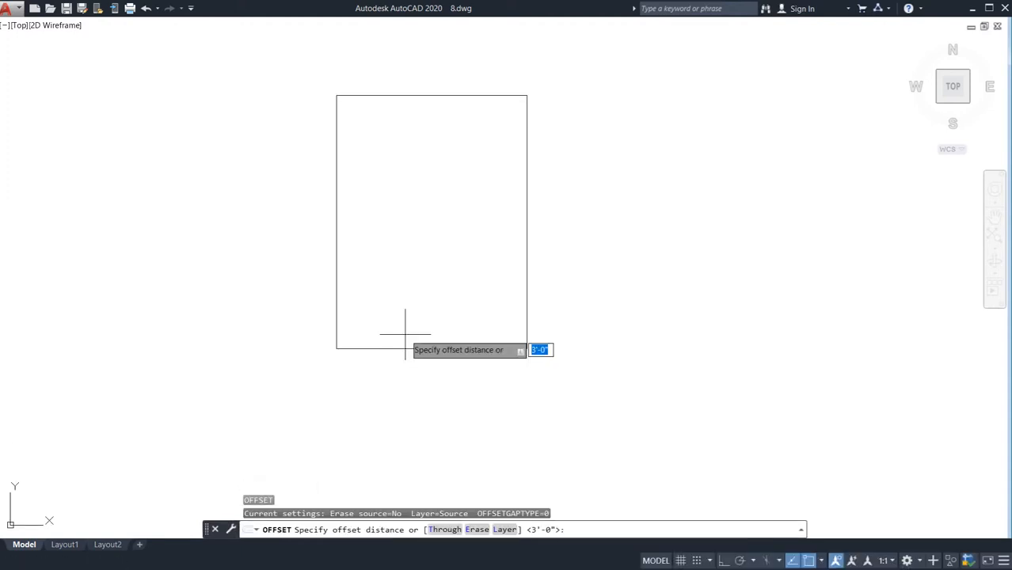
{"action": "type", "text": "10'"}
{"action": "key", "text": "Return"}
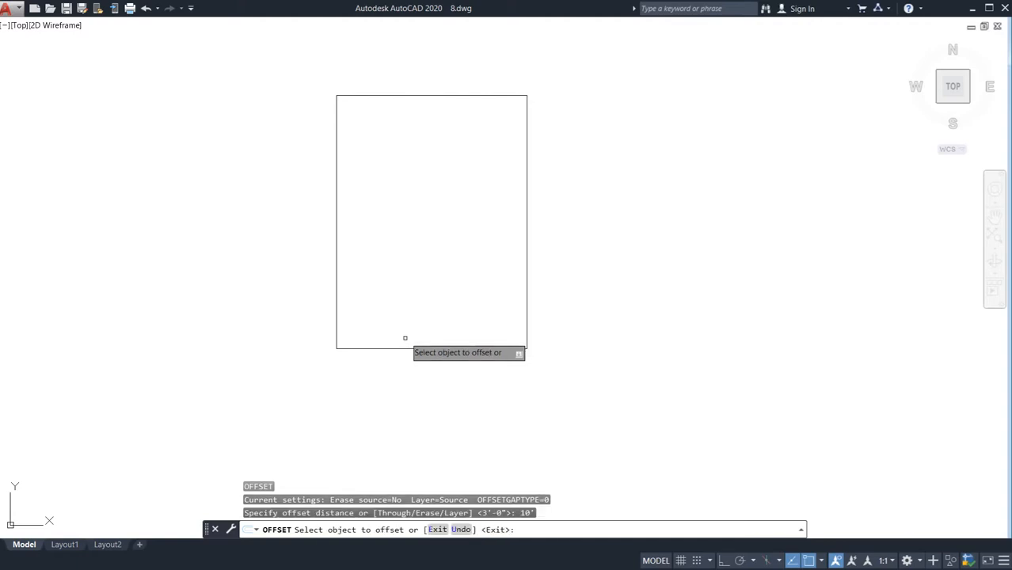
{"action": "left_click", "coordinate": [411, 348]}
{"action": "left_click", "coordinate": [412, 277]}
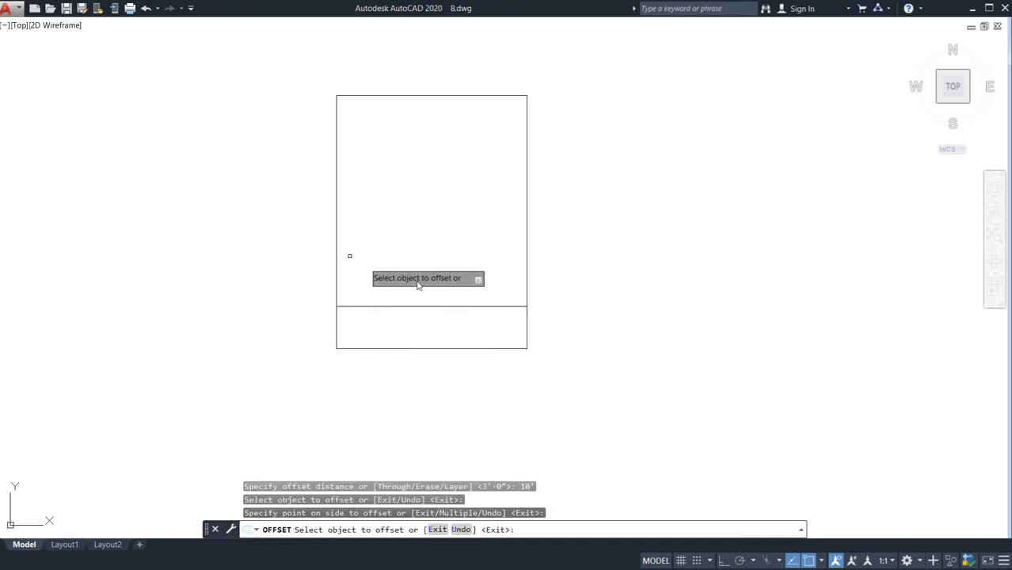
{"action": "key", "text": "Escape"}
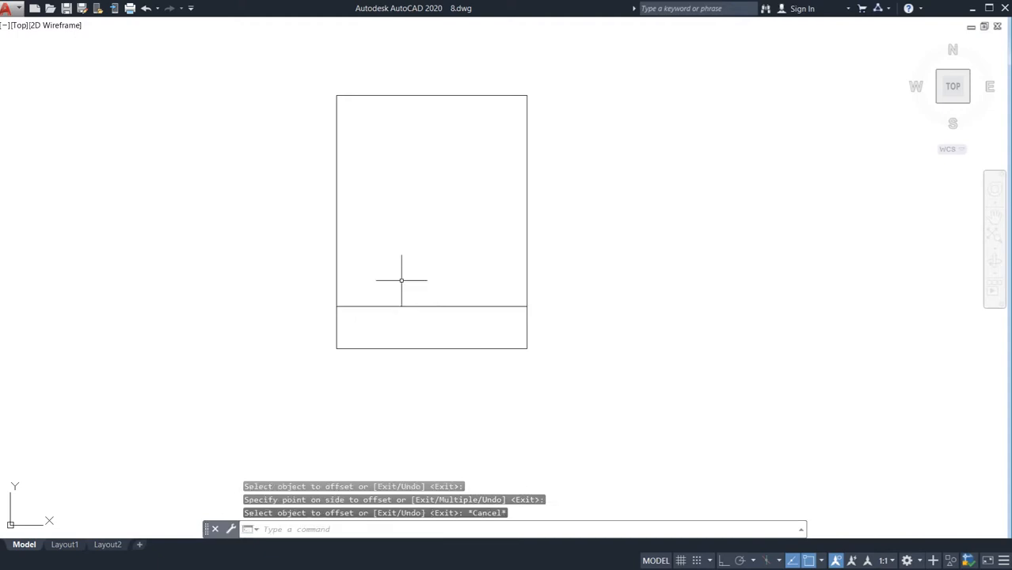
Offset the left and right edges of the plot outline 12' inward
{"action": "type", "text": "O"}
{"action": "key", "text": "Return"}
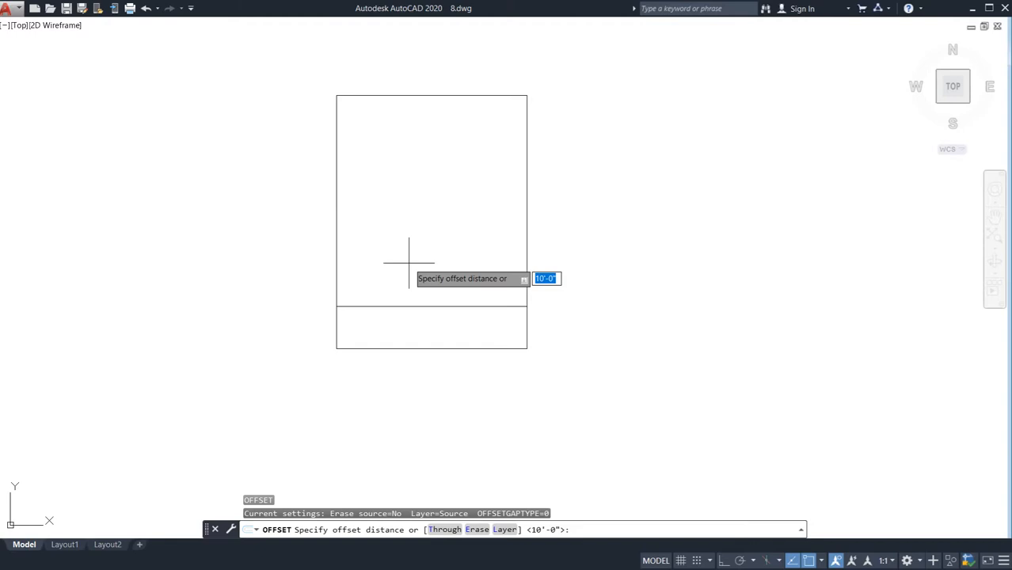
{"action": "type", "text": "12"}
{"action": "key", "text": "Return"}
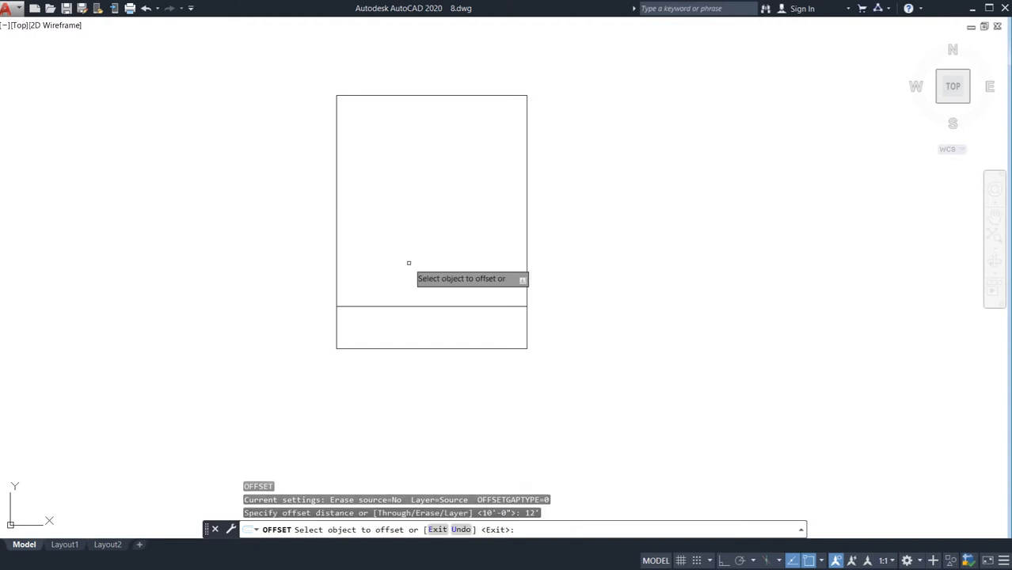
{"action": "left_click", "coordinate": [336, 272]}
{"action": "left_click", "coordinate": [443, 299]}
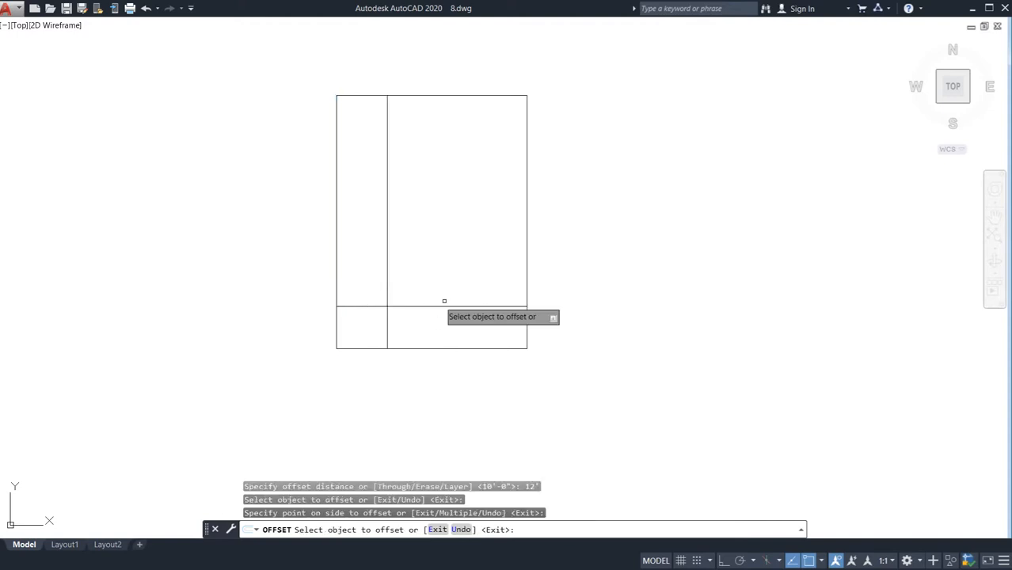
{"action": "left_click", "coordinate": [528, 277]}
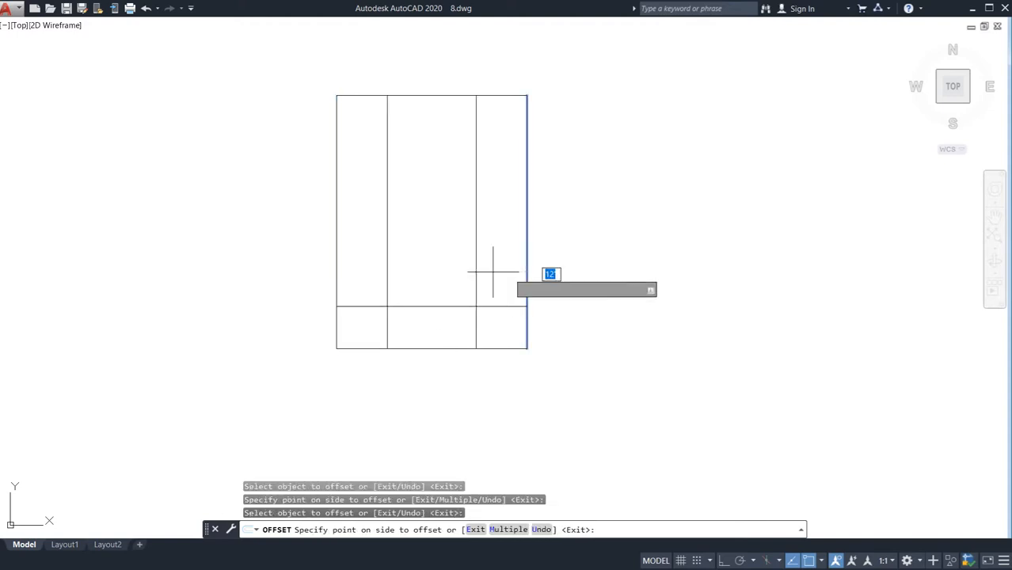
{"action": "left_click", "coordinate": [463, 270]}
{"action": "key", "text": "Escape"}
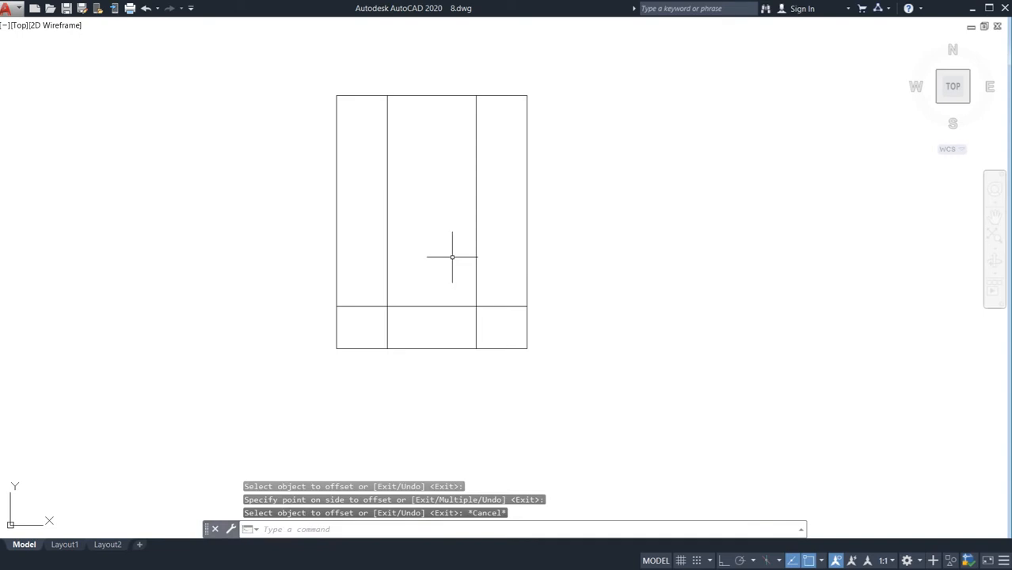
{"action": "type", "text": "tr"}
{"action": "key", "text": "Return"}
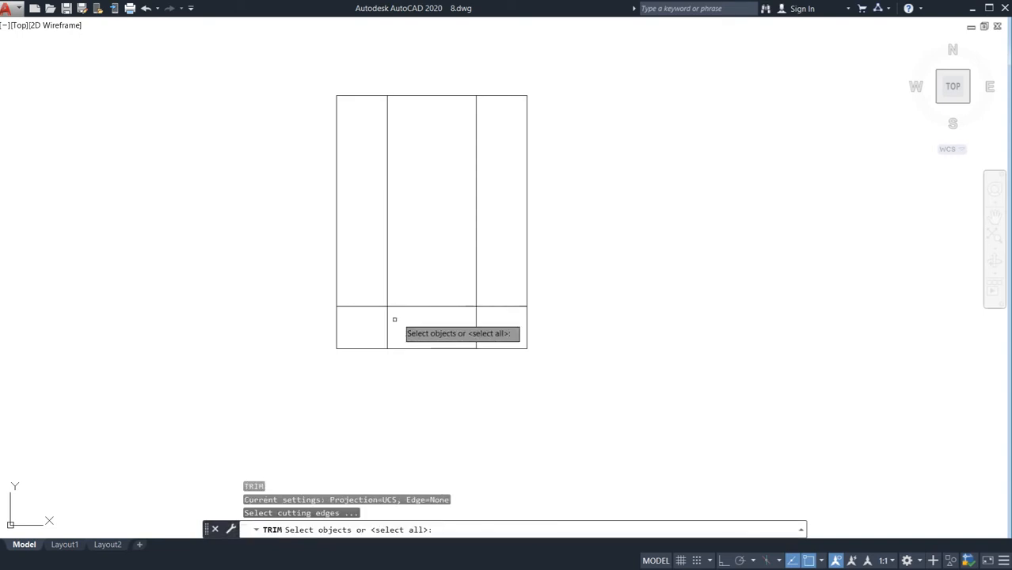
{"action": "left_click", "coordinate": [362, 334]}
{"action": "left_click", "coordinate": [311, 377]}
{"action": "key", "text": "Escape"}
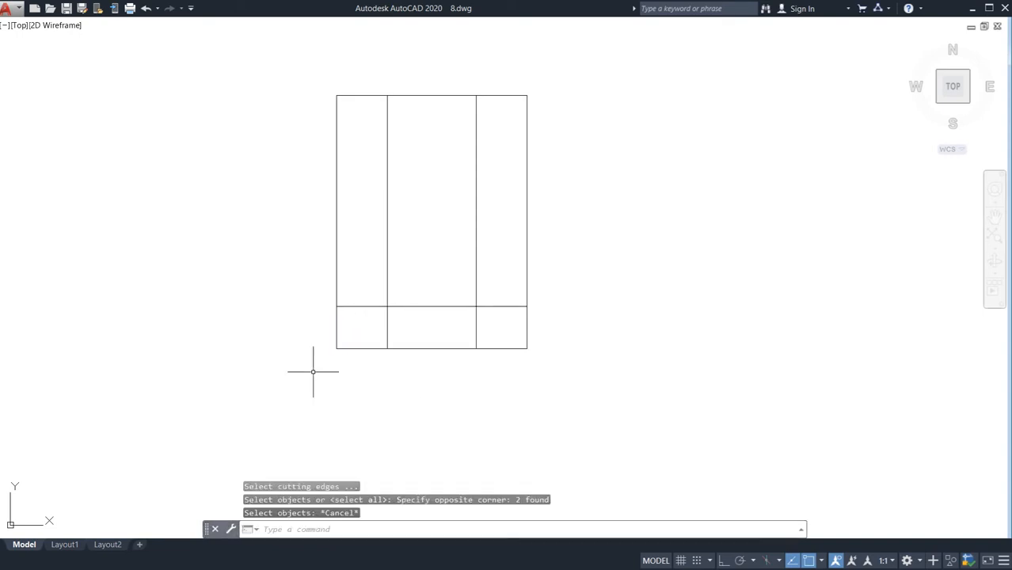
Trim away the plot outline's lower-left corner outside the left inner vertical line and below the inner horizontal line
{"action": "type", "text": "tr"}
{"action": "key", "text": "Return"}
{"action": "left_click", "coordinate": [378, 330]}
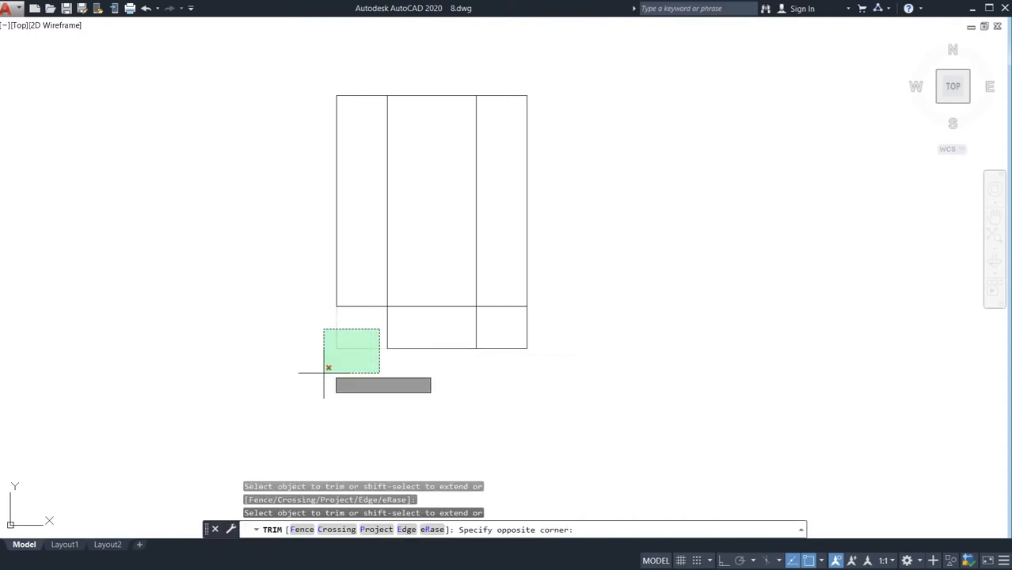
{"action": "left_click", "coordinate": [323, 380]}
{"action": "left_click", "coordinate": [571, 330]}
{"action": "left_click", "coordinate": [469, 390]}
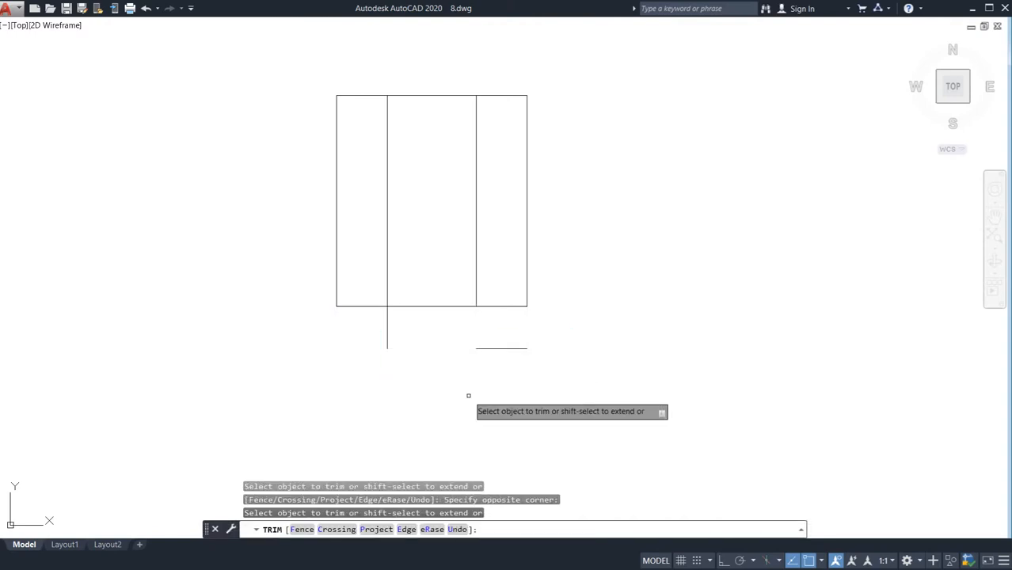
{"action": "key", "text": "ctrl+z"}
Trim away the plot outline's lower-right corner and both inner vertical lines above the inner horizontal line
{"action": "left_click", "coordinate": [572, 316]}
{"action": "left_click", "coordinate": [493, 388]}
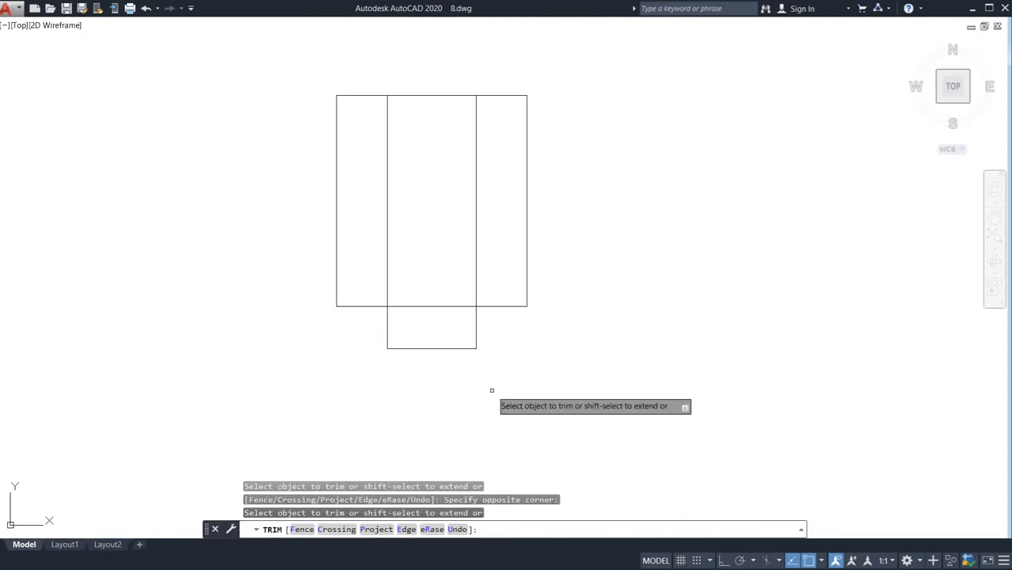
{"action": "left_click", "coordinate": [500, 220]}
{"action": "left_click", "coordinate": [371, 242]}
{"action": "key", "text": "Escape"}
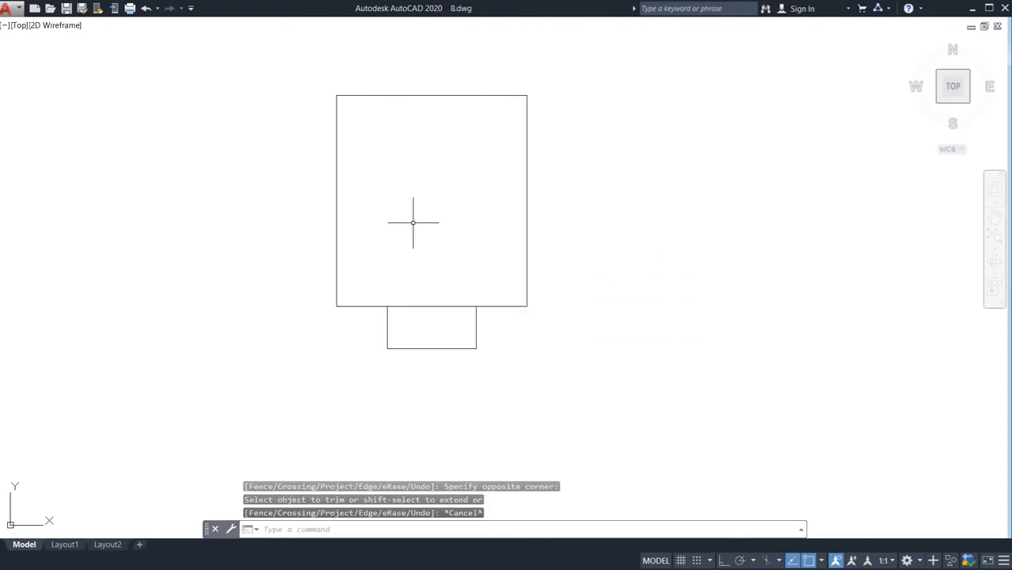
Offset the top edge of the main block 14' downward
{"action": "mouse_move", "coordinate": [413, 218]}
{"action": "middle_mouse_down"}
{"action": "mouse_move", "coordinate": [422, 247]}
{"action": "mouse_move", "coordinate": [448, 228]}
{"action": "middle_mouse_up"}
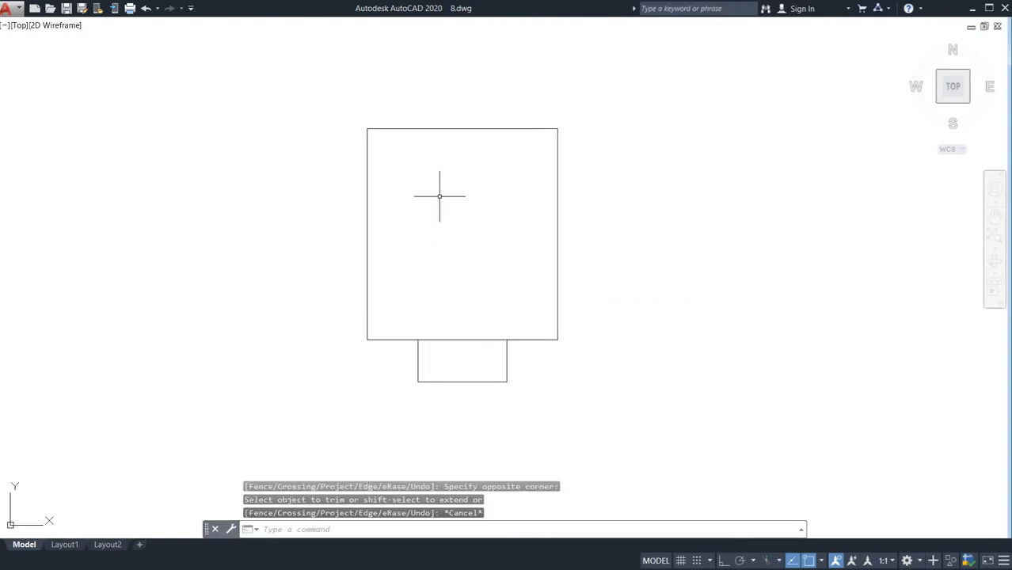
{"action": "type", "text": "o"}
{"action": "key", "text": "Return"}
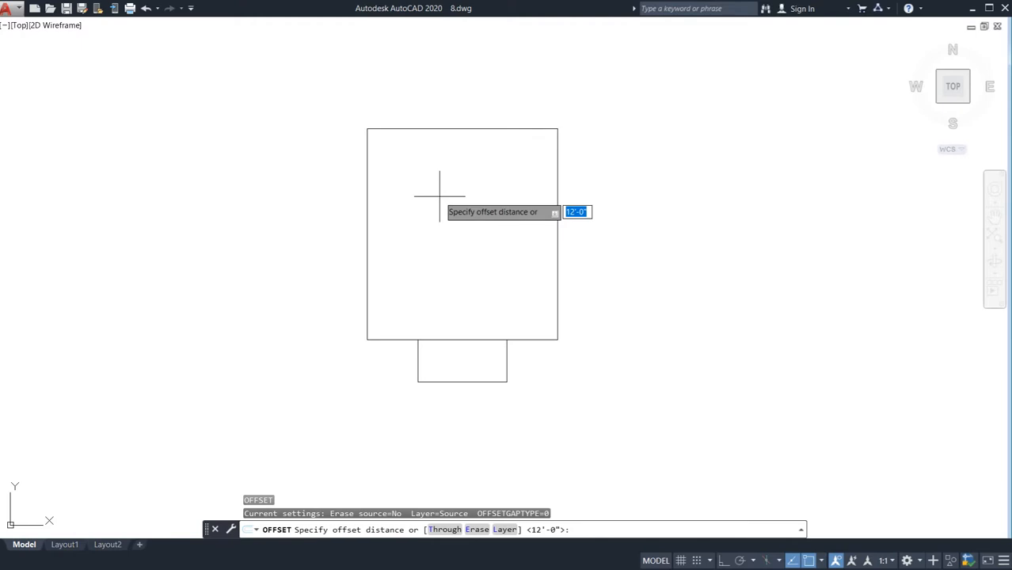
{"action": "type", "text": "14'"}
{"action": "key", "text": "Return"}
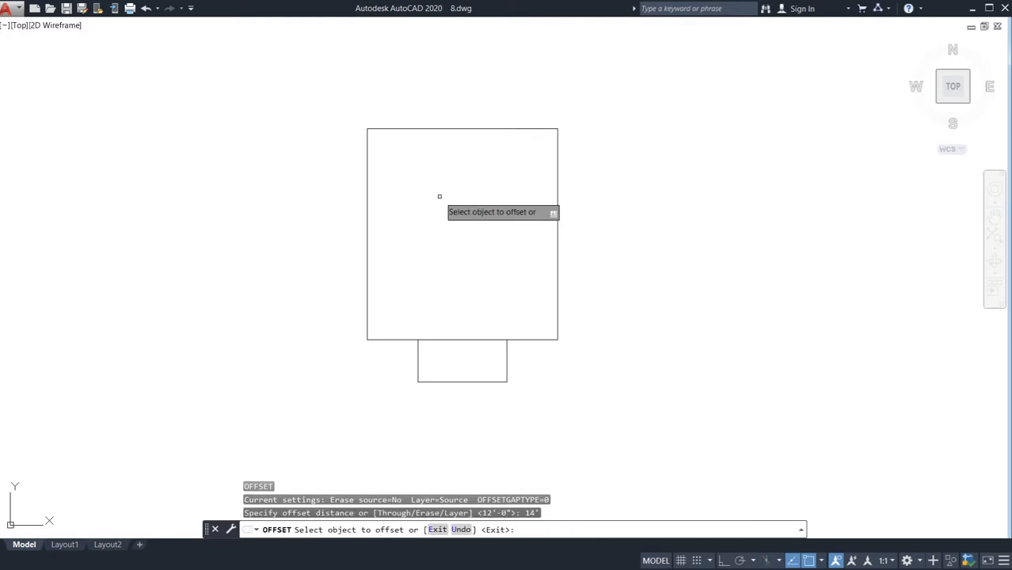
{"action": "left_click", "coordinate": [467, 129]}
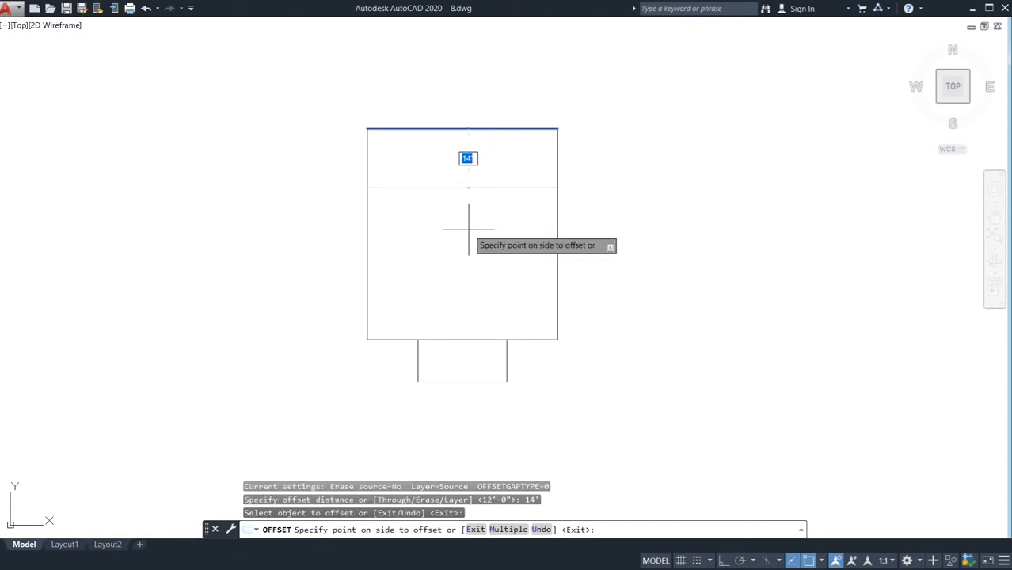
{"action": "left_click", "coordinate": [470, 231]}
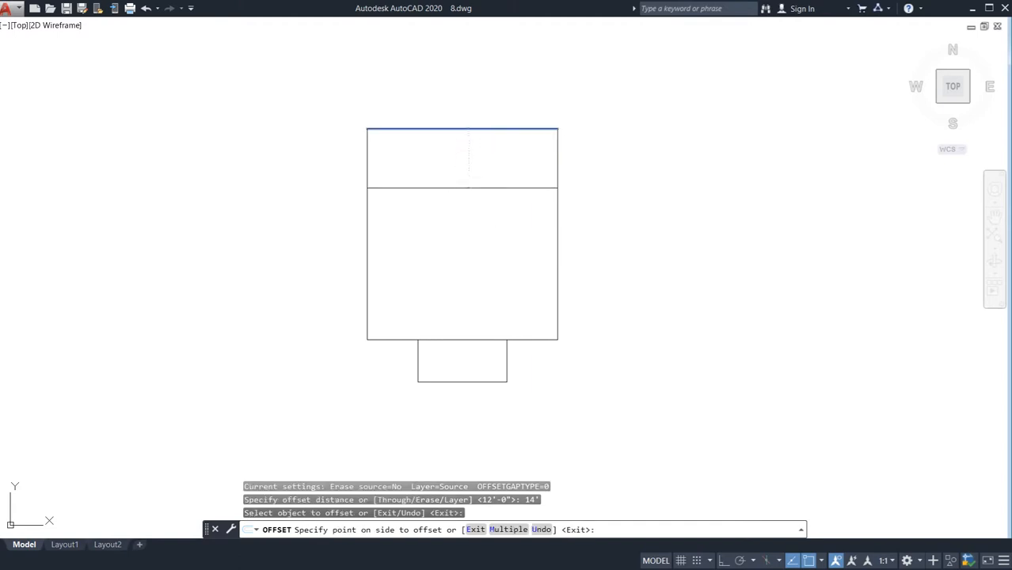
Offset the right edge of the main block 12' inward
{"action": "left_click", "coordinate": [558, 159]}
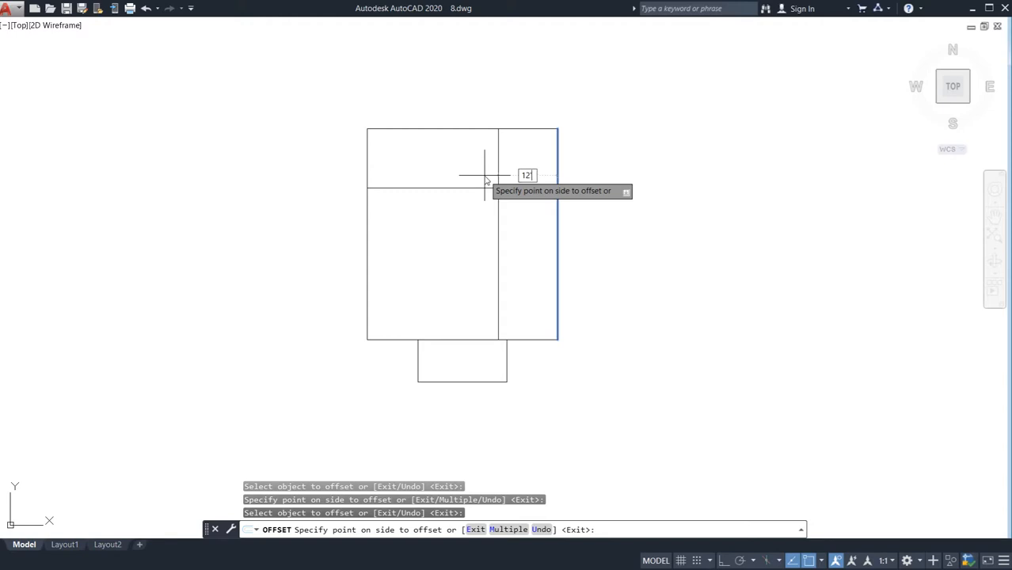
{"action": "key", "text": "Return"}
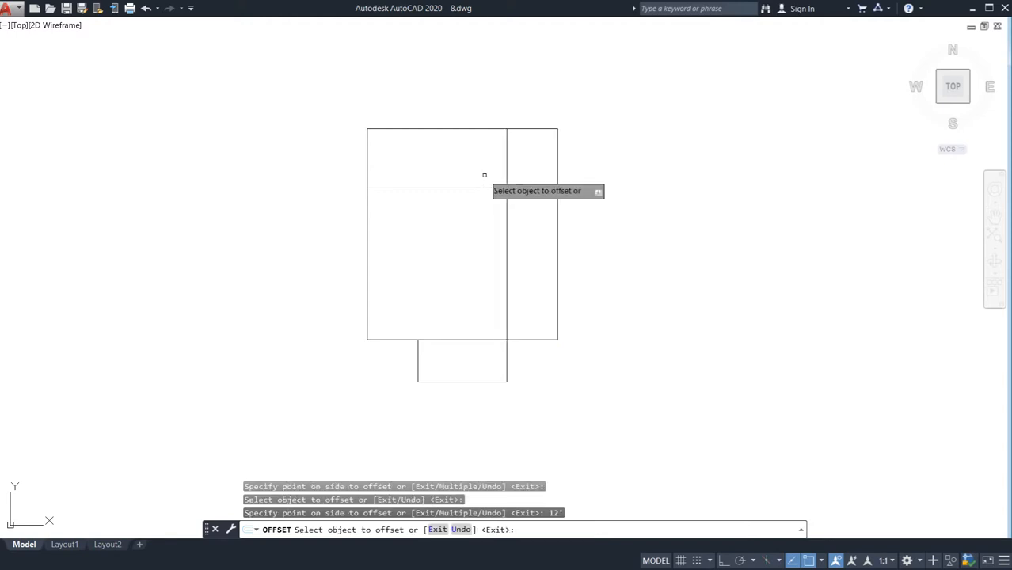
{"action": "key", "text": "Escape"}
{"action": "key", "text": "Escape"}
{"action": "key", "text": "Escape"}
Offset the inner vertical line 7' to the left, and offset the resulting line another 12' to the left
{"action": "scroll", "coordinate": [615, 241], "scroll_direction": "up", "scroll_amount": 2}
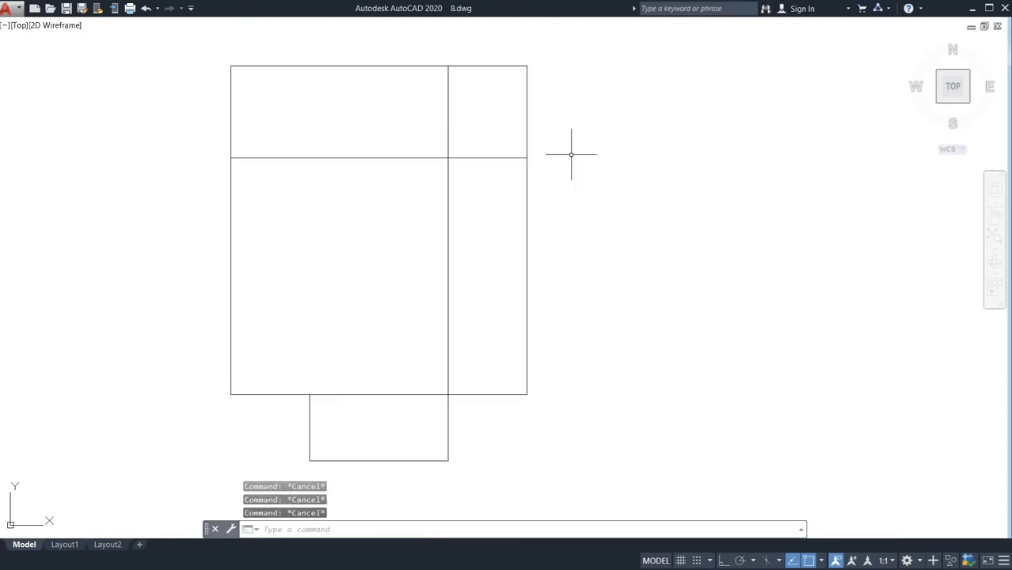
{"action": "type", "text": "o"}
{"action": "key", "text": "Return"}
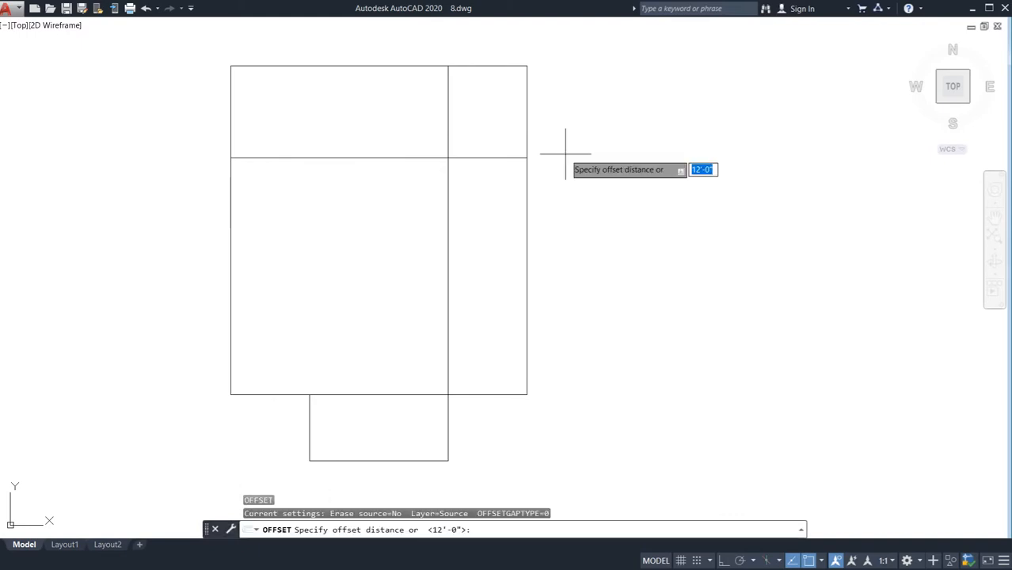
{"action": "key", "text": "Return"}
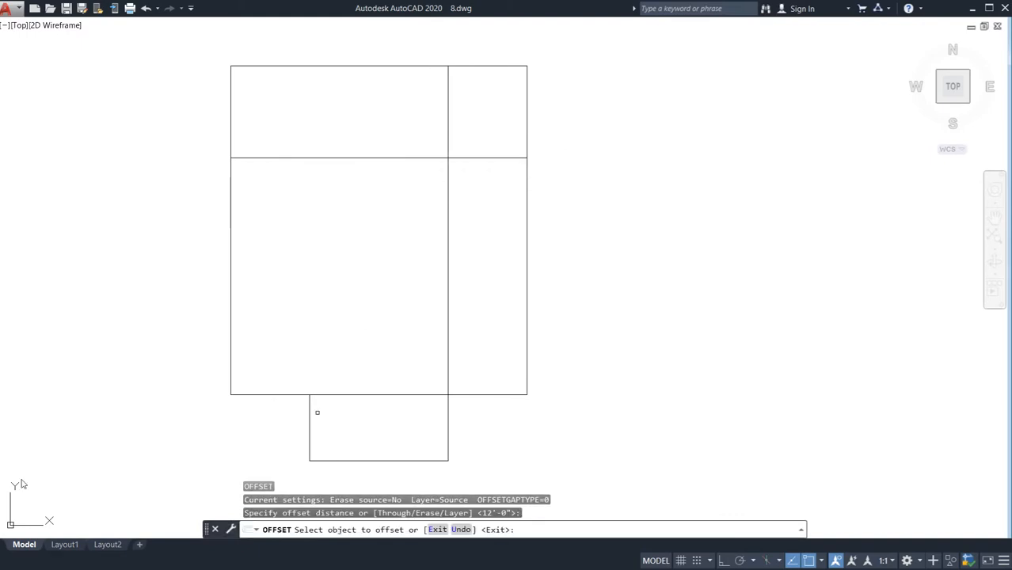
{"action": "left_click", "coordinate": [448, 101]}
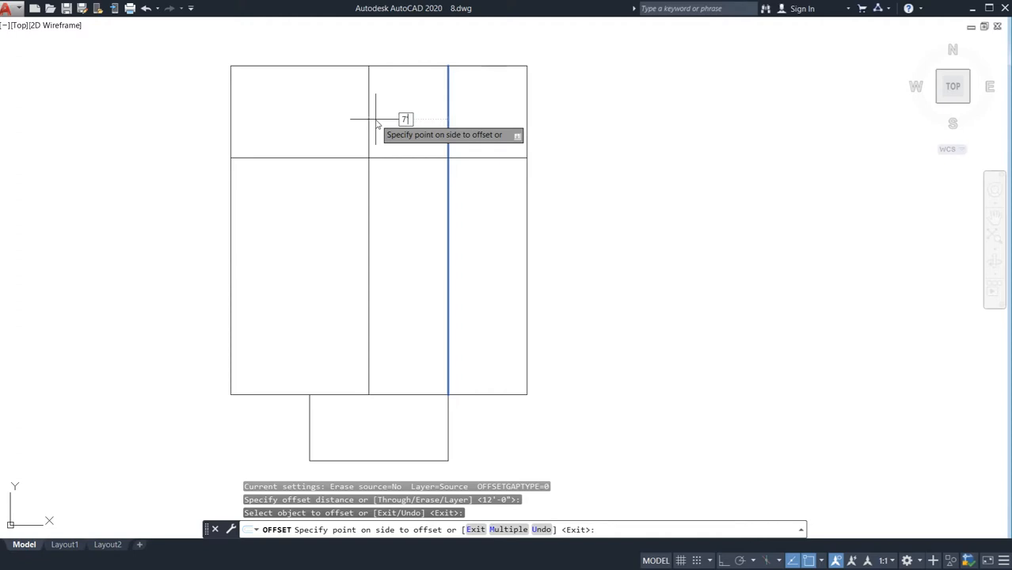
{"action": "type", "text": "7'"}
{"action": "key", "text": "Return"}
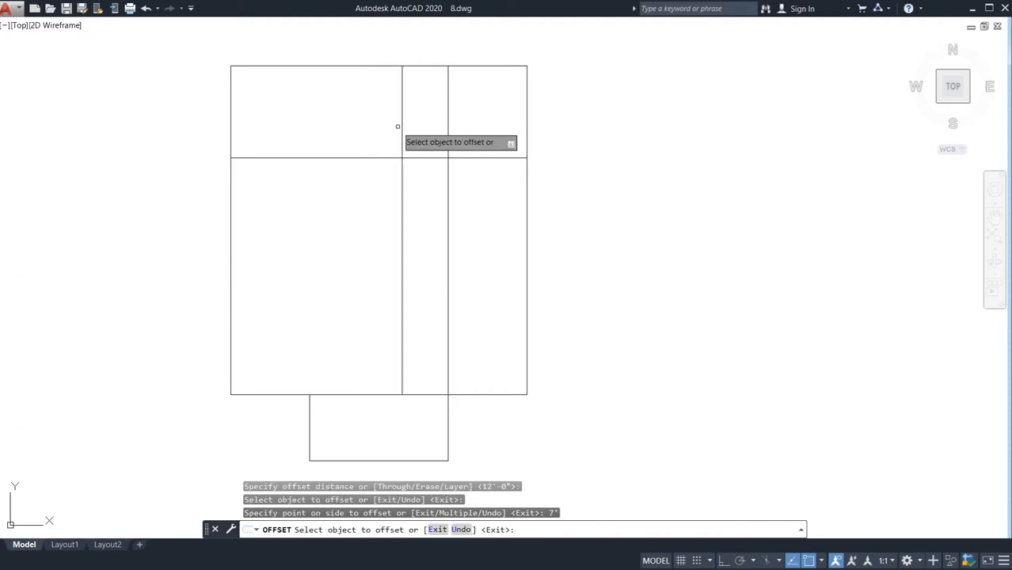
{"action": "left_click", "coordinate": [402, 126]}
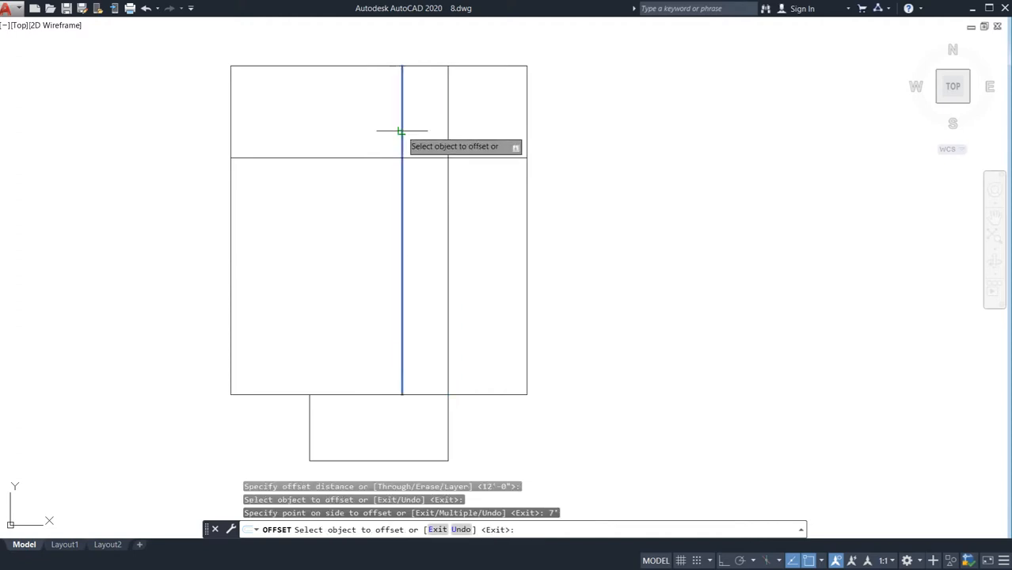
{"action": "left_click", "coordinate": [334, 144]}
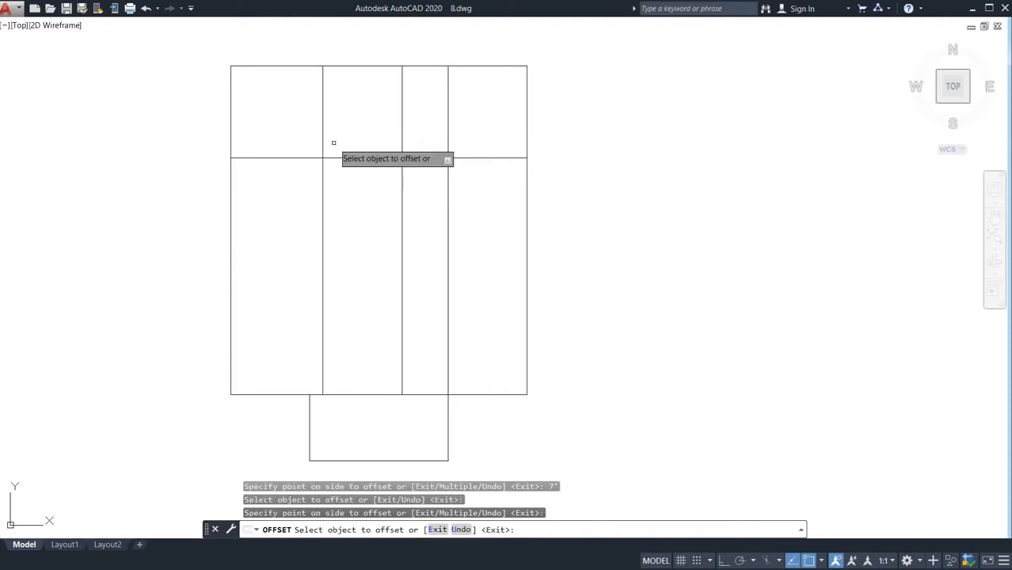
Offset the left edge of the main block 7' inward
{"action": "left_click", "coordinate": [230, 100]}
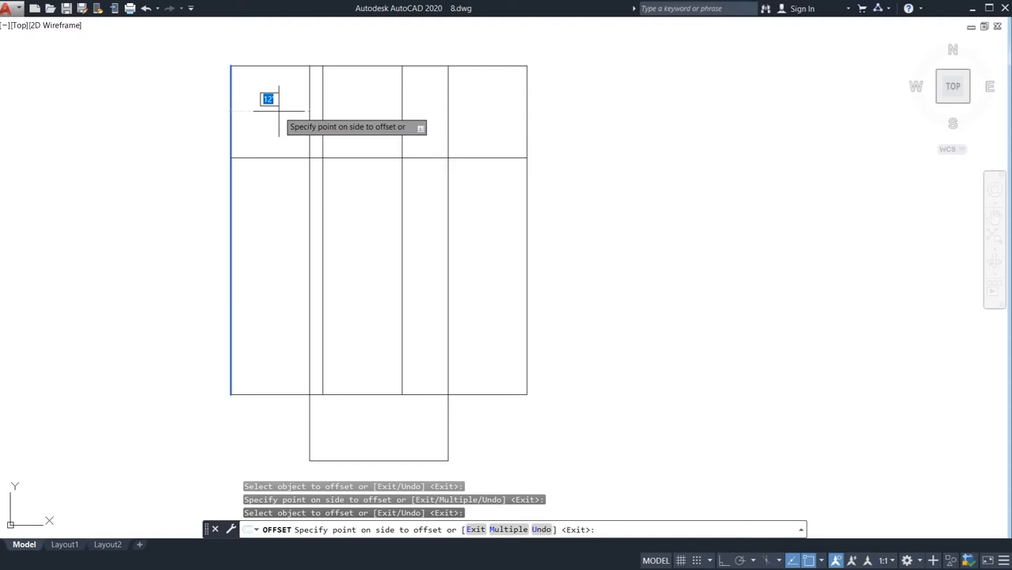
{"action": "key", "text": "Return"}
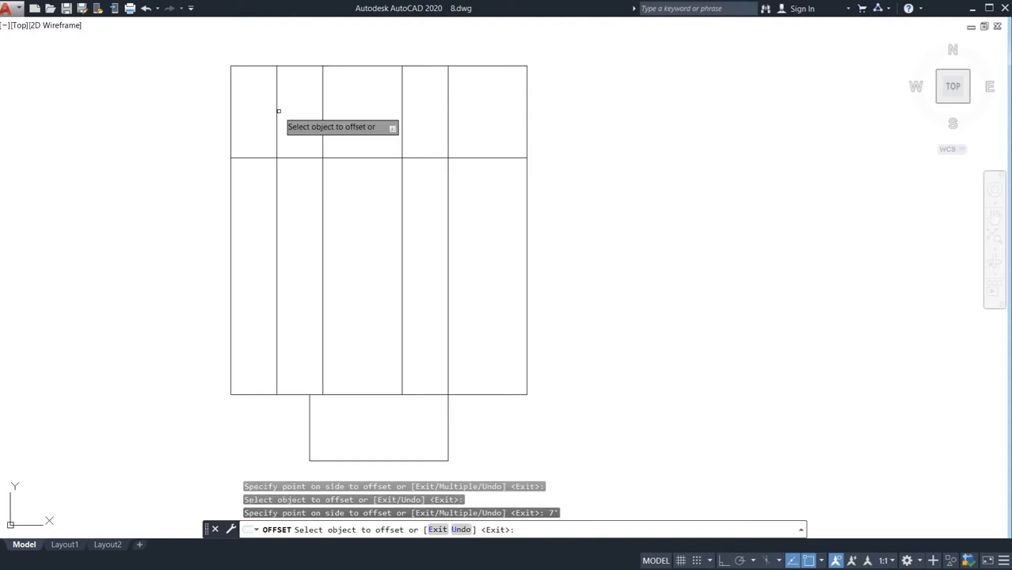
{"action": "key", "text": "Escape"}
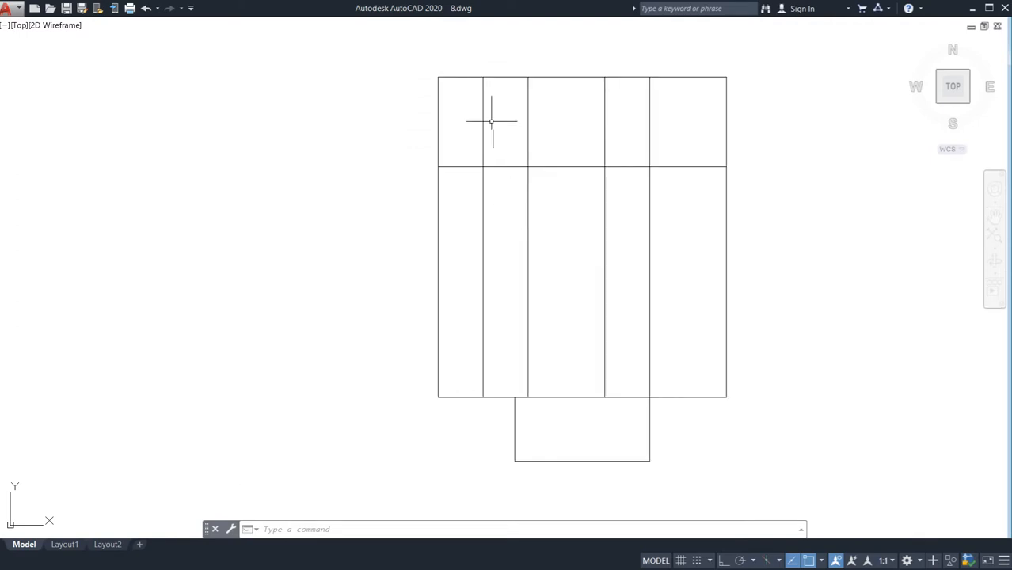
Erase the vertical line nearest the left edge of the main block
{"action": "scroll", "coordinate": [491, 121], "scroll_direction": "up", "scroll_amount": 4}
{"action": "middle_click_drag", "start_coordinate": [482, 114], "coordinate": [489, 181]}
{"action": "left_click", "coordinate": [507, 174]}
{"action": "left_click", "coordinate": [446, 202]}
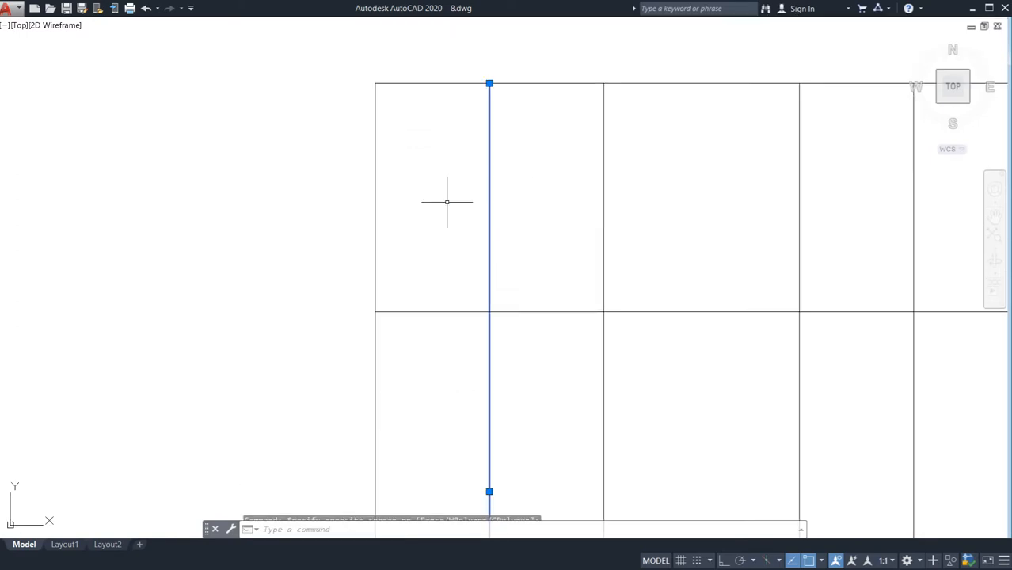
{"action": "key", "text": "Delete"}
Offset the bottom edge of the main block 7' downward across the lower projection
{"action": "scroll", "coordinate": [449, 198], "scroll_direction": "down", "scroll_amount": 4}
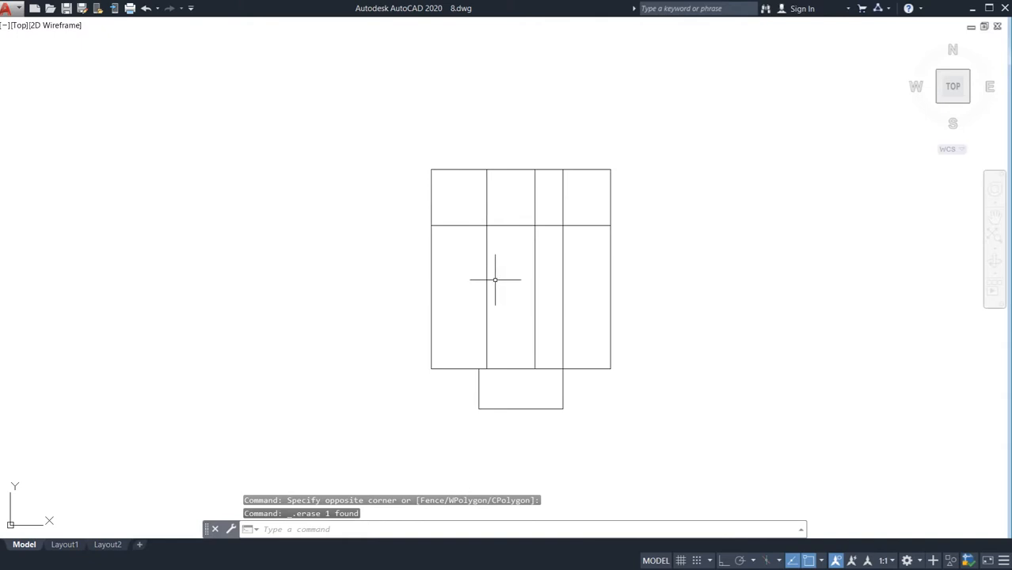
{"action": "scroll", "coordinate": [481, 286], "scroll_direction": "up", "scroll_amount": 4}
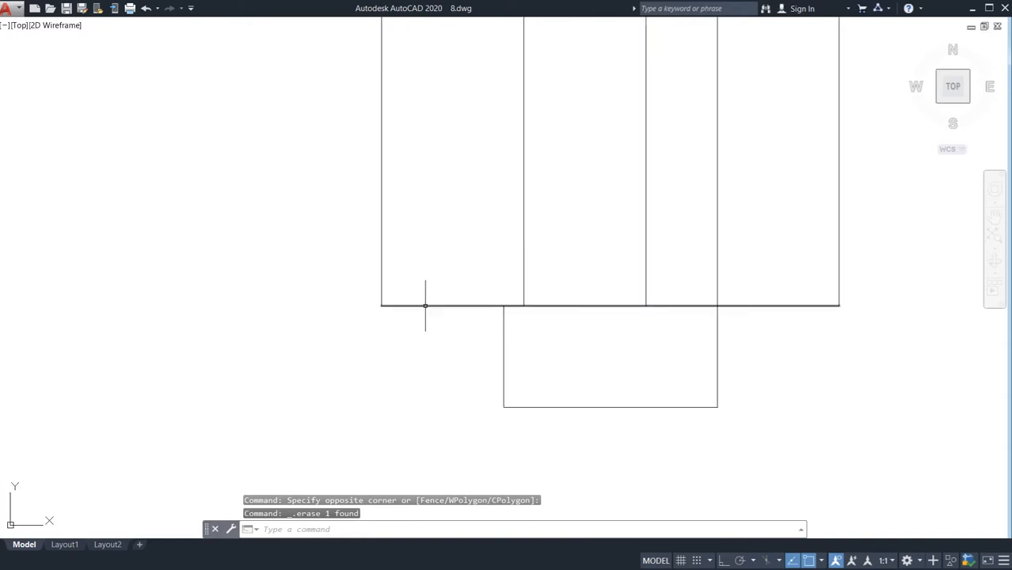
{"action": "type", "text": "o"}
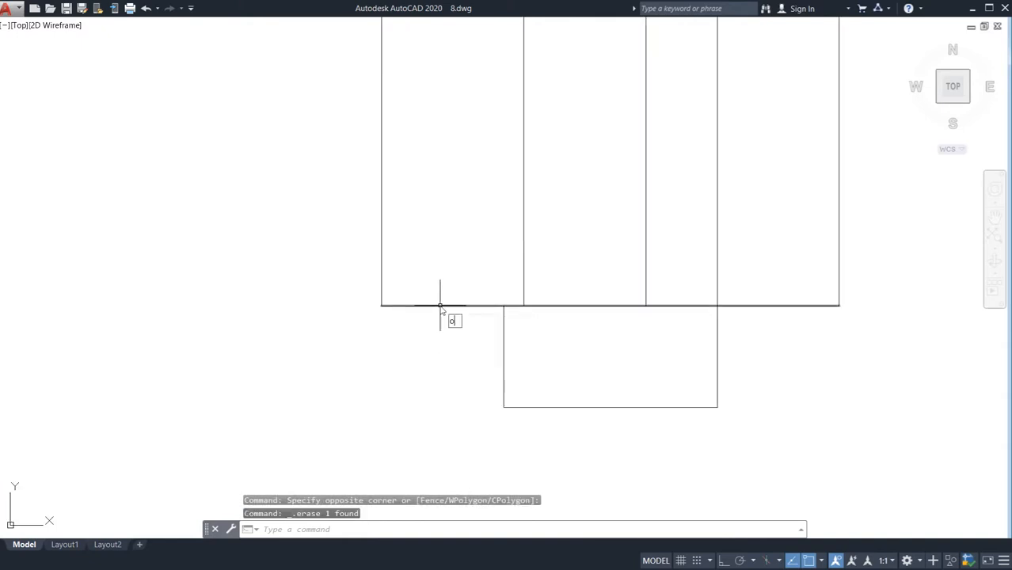
{"action": "key", "text": "Return"}
{"action": "key", "text": "Return"}
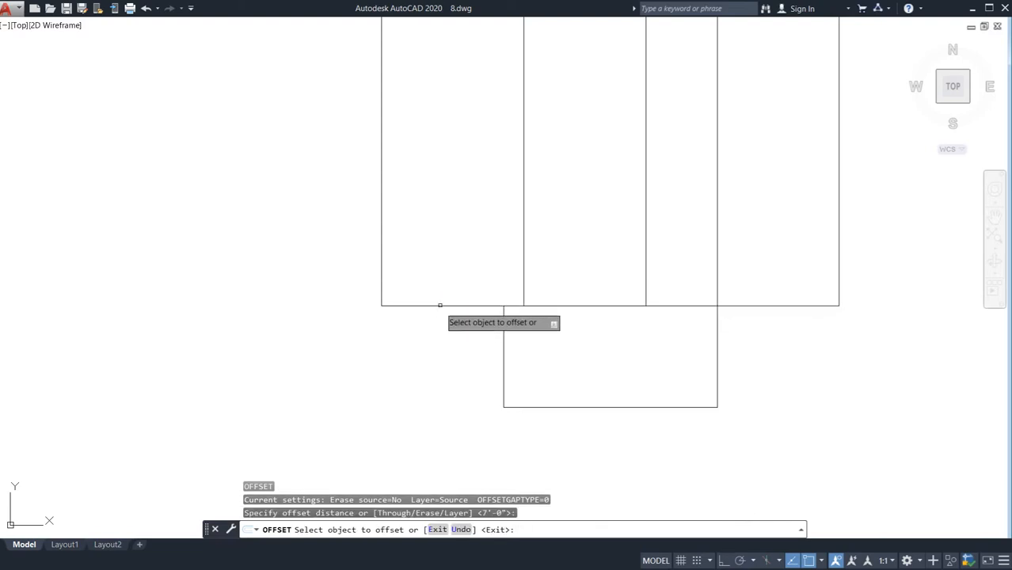
{"action": "left_click", "coordinate": [440, 306]}
{"action": "left_click", "coordinate": [427, 411]}
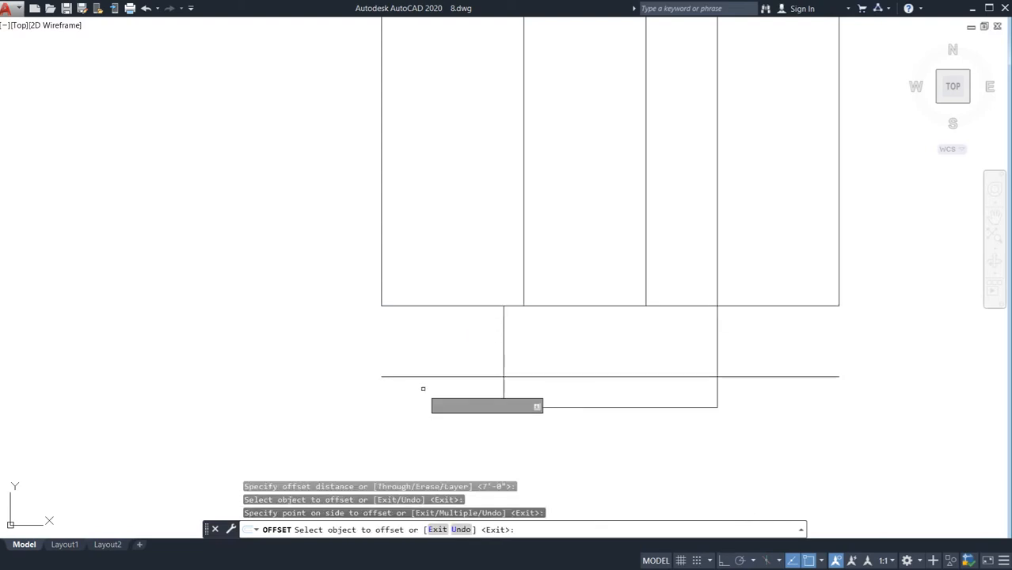
{"action": "key", "text": "Escape"}
Extend the left edge of the main block down to the horizontal line below it
{"action": "key", "text": "Return"}
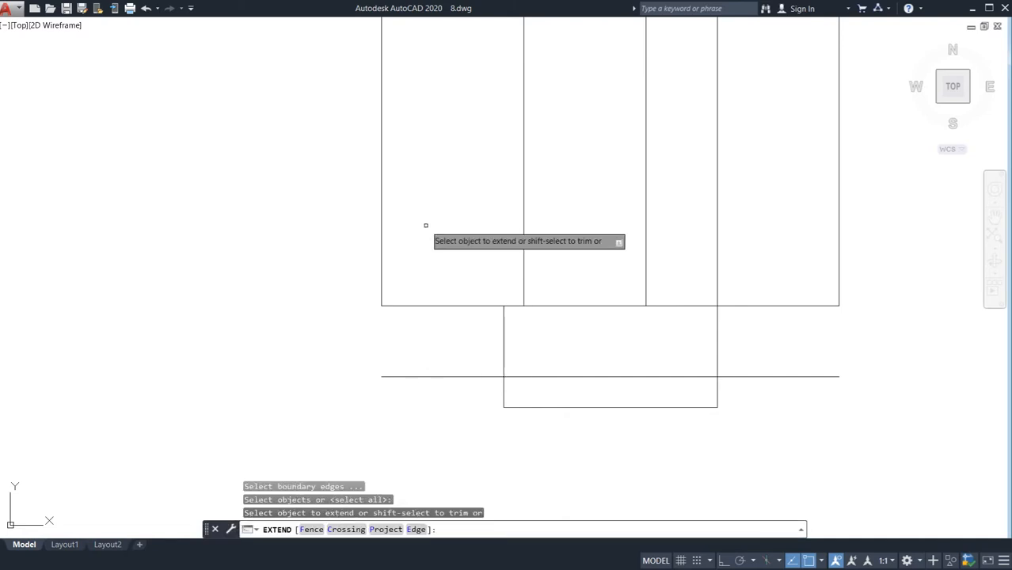
{"action": "left_click_drag", "start_coordinate": [425, 226], "coordinate": [270, 261]}
{"action": "key", "text": "Escape"}
Offset the extended left edge of the main block 3' inward
{"action": "middle_click_drag", "start_coordinate": [381, 345], "coordinate": [336, 320]}
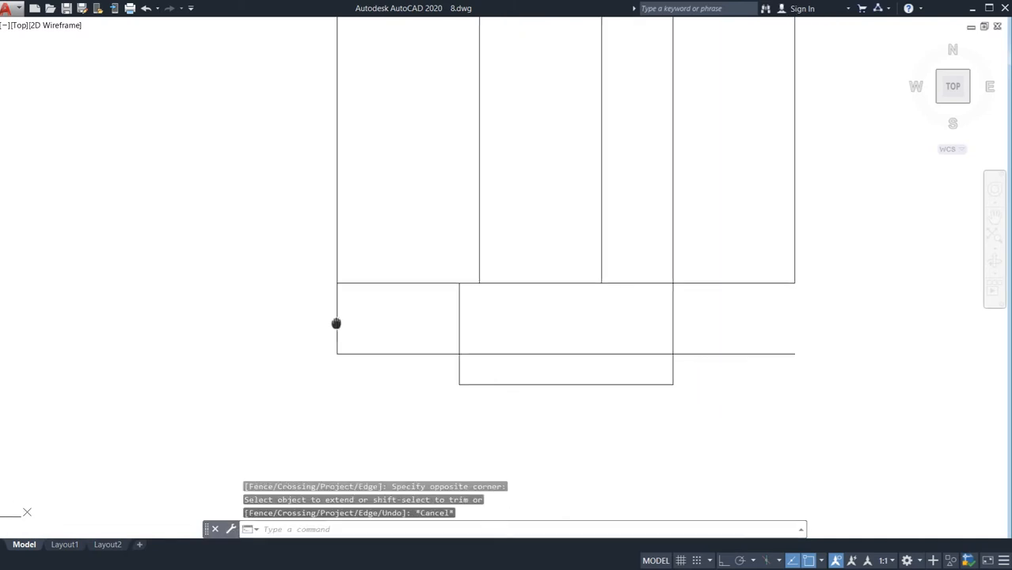
{"action": "key", "text": "Return"}
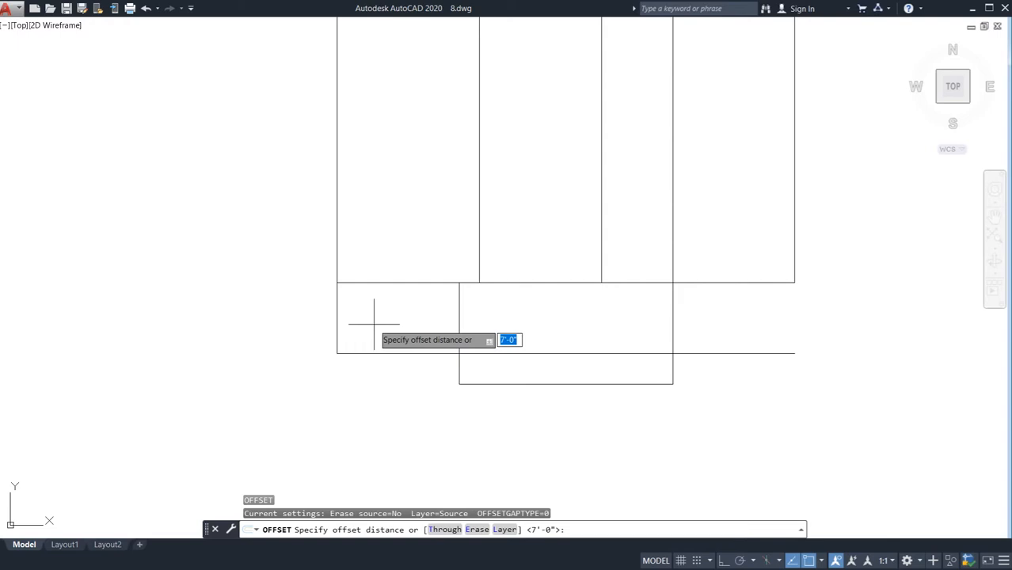
{"action": "type", "text": "3'"}
{"action": "key", "text": "Return"}
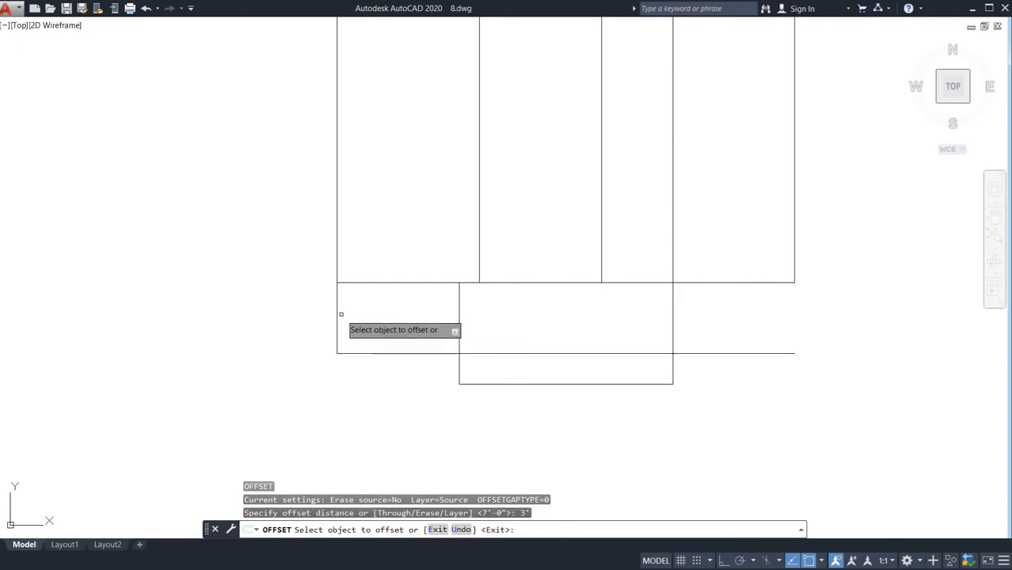
{"action": "left_click", "coordinate": [337, 318]}
{"action": "left_click", "coordinate": [381, 325]}
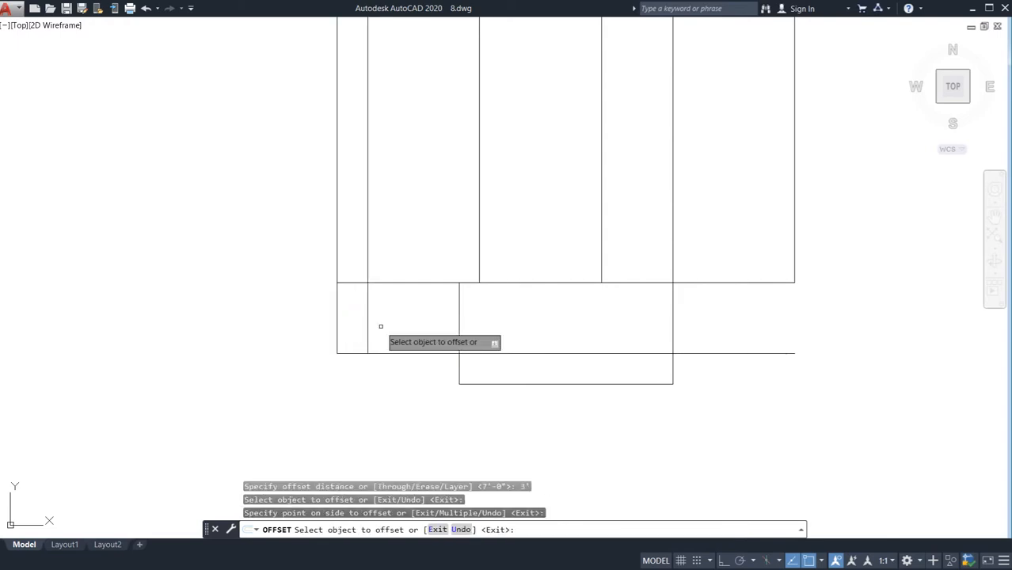
{"action": "key", "text": "Escape"}
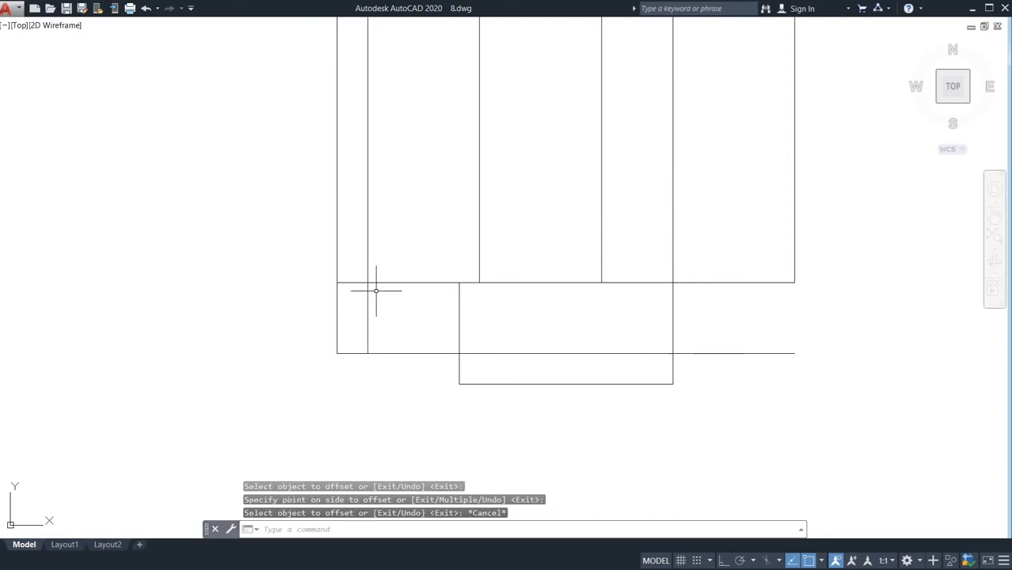
Trim the new vertical line above the bottom edge of the main block, keeping only its short lower part
{"action": "type", "text": "tr"}
{"action": "key", "text": "Return"}
{"action": "key", "text": "Return"}
{"action": "left_click", "coordinate": [407, 228]}
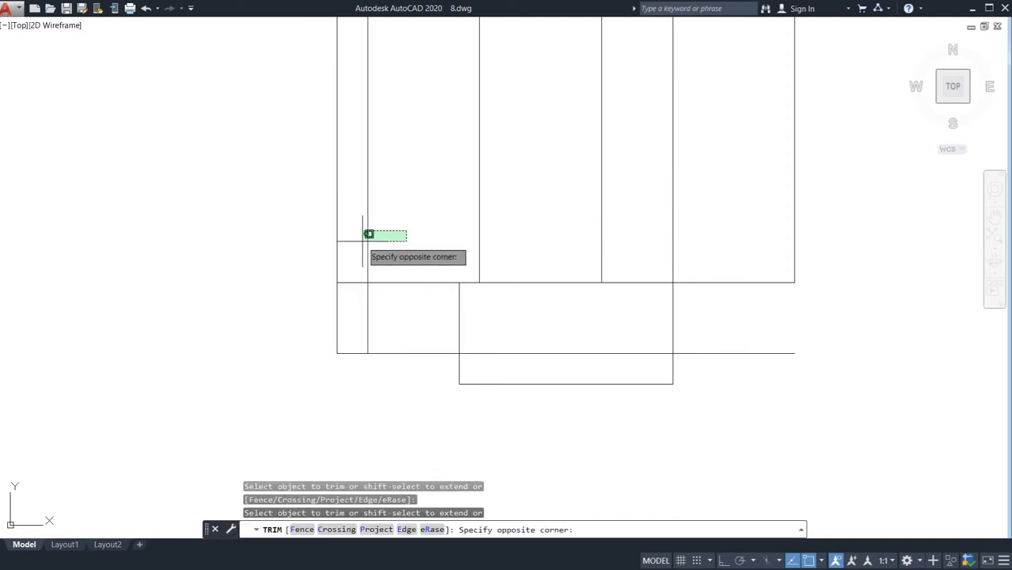
{"action": "left_click", "coordinate": [364, 235]}
Trim away the inner vertical lines between the upper horizontal line and the bottom edge of the main block
{"action": "scroll", "coordinate": [382, 243], "scroll_direction": "down", "scroll_amount": 4}
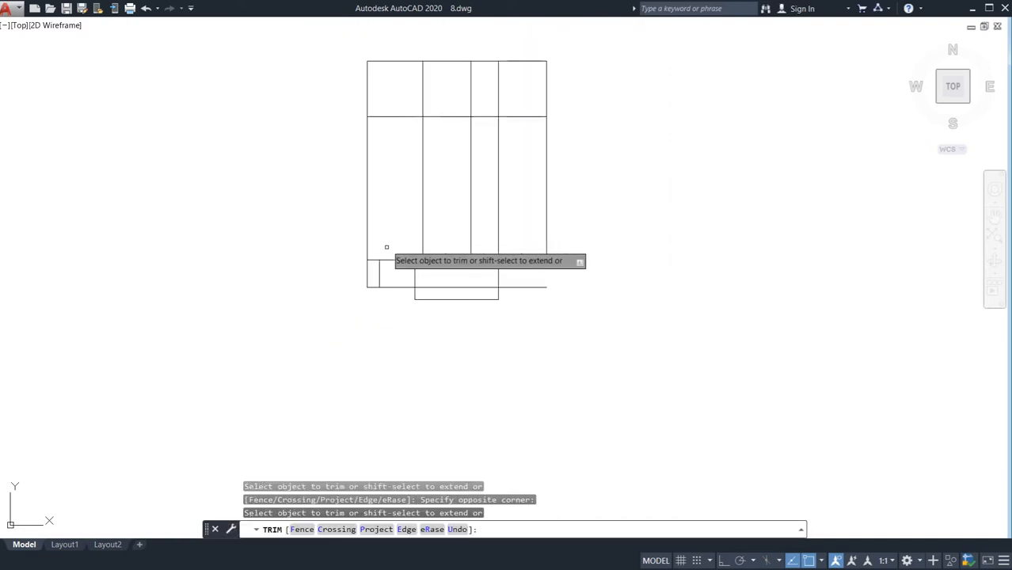
{"action": "left_click", "coordinate": [562, 217]}
{"action": "left_click", "coordinate": [524, 221]}
{"action": "left_click", "coordinate": [553, 220]}
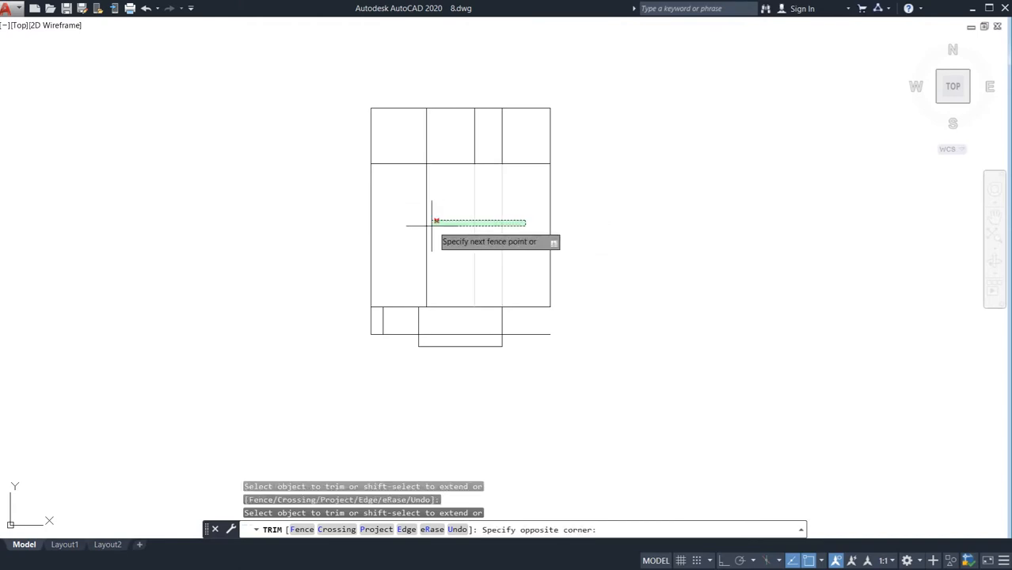
{"action": "left_click", "coordinate": [421, 227]}
{"action": "key", "text": "Escape"}
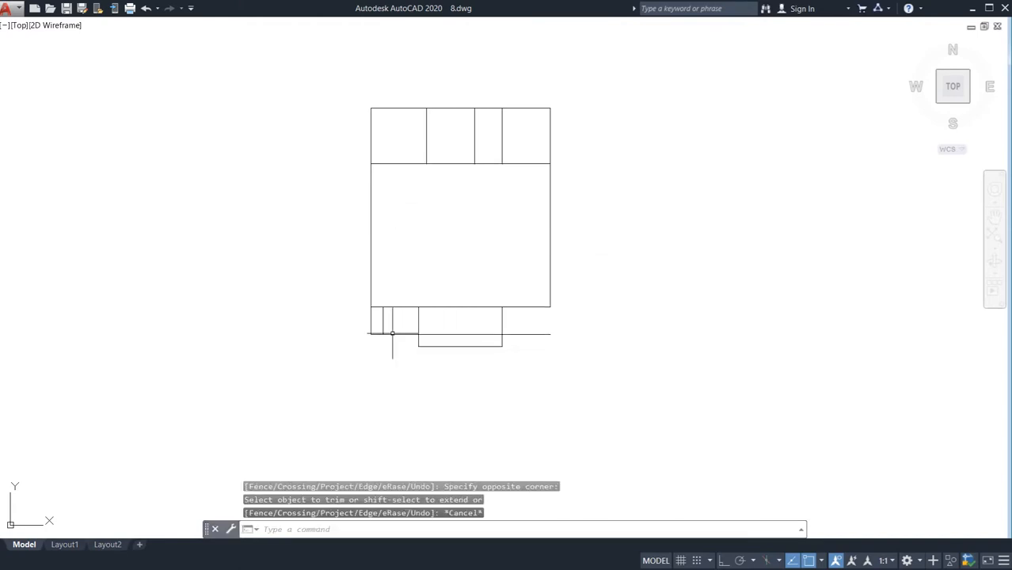
Offset the short vertical line below the main block 10" to the right ten times in succession to form the stair treads
{"action": "scroll", "coordinate": [388, 316], "scroll_direction": "up", "scroll_amount": 4}
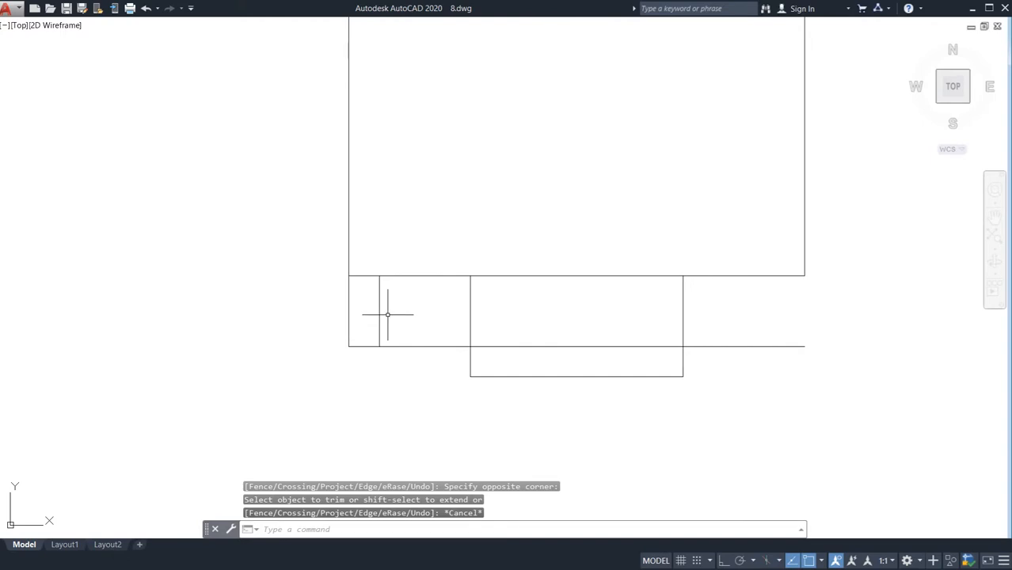
{"action": "type", "text": "o"}
{"action": "key", "text": "Return"}
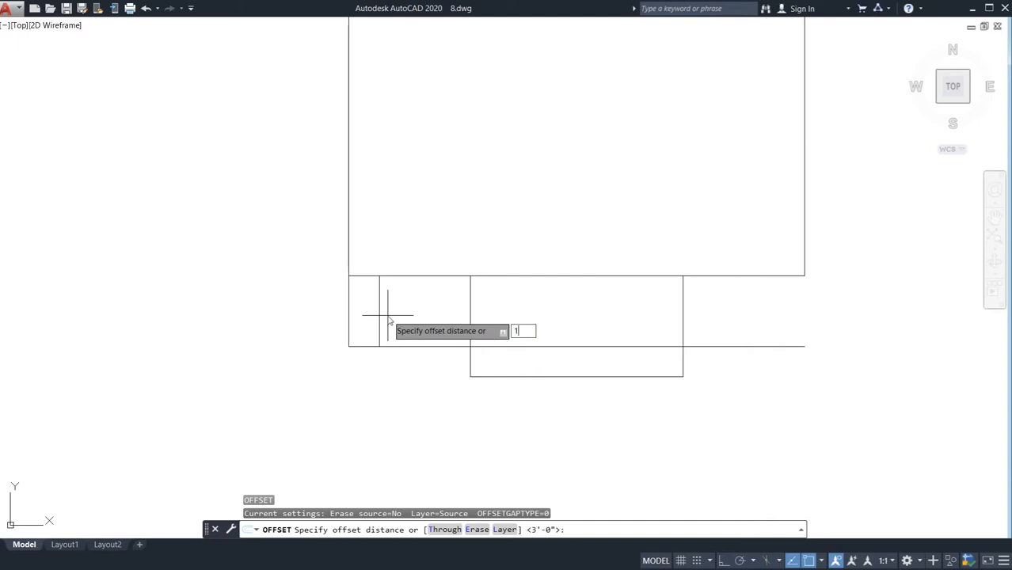
{"action": "key", "text": "Return"}
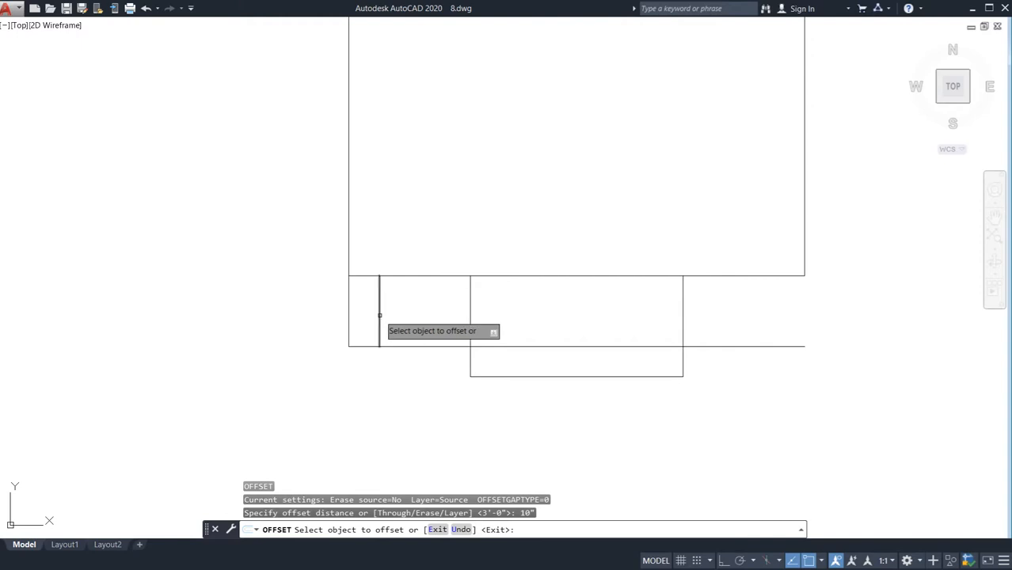
{"action": "left_click", "coordinate": [380, 315]}
{"action": "left_click", "coordinate": [410, 317]}
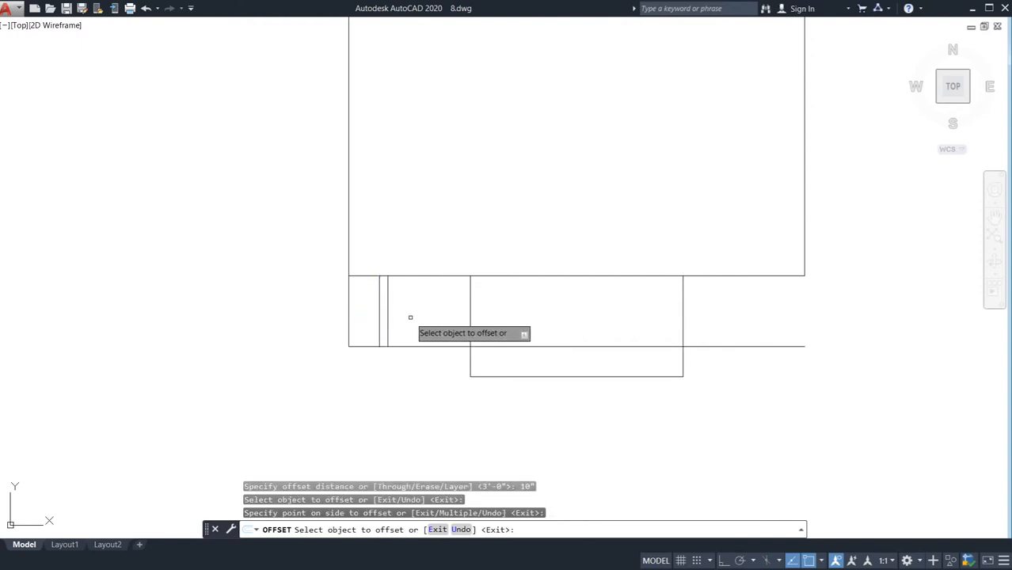
{"action": "middle_click_drag", "start_coordinate": [404, 318], "coordinate": [374, 345]}
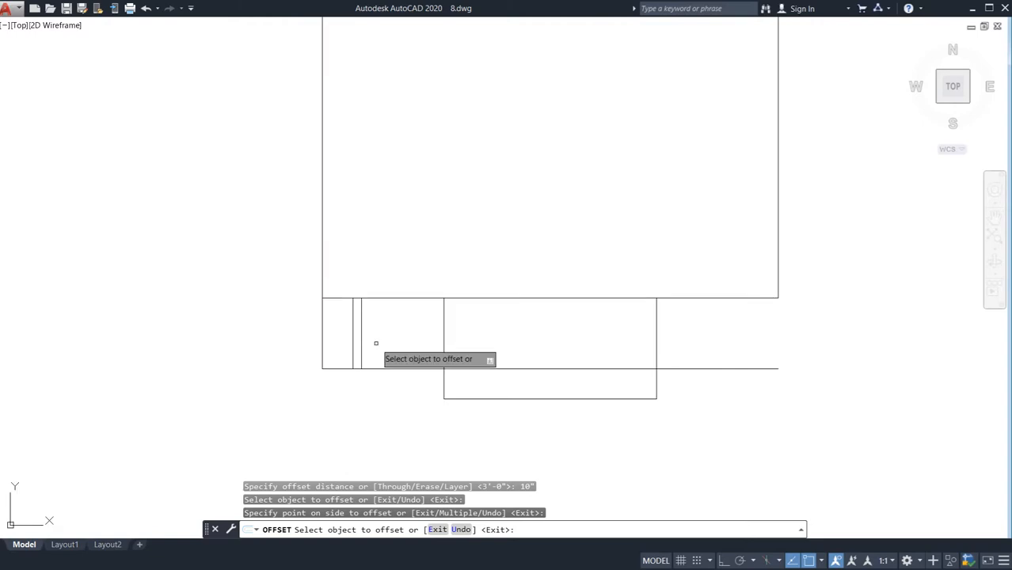
{"action": "scroll", "coordinate": [357, 344], "scroll_direction": "up", "scroll_amount": 2}
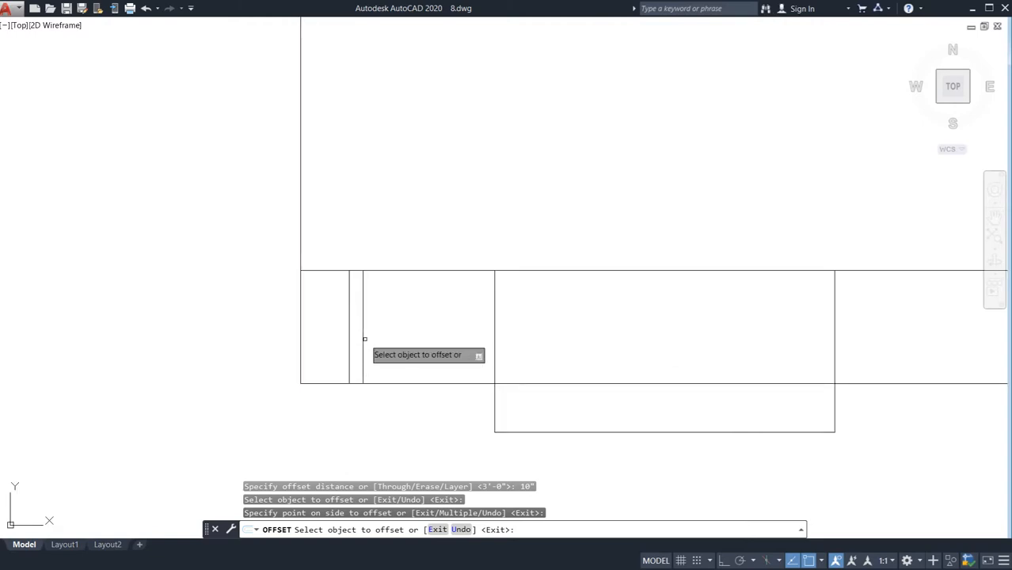
{"action": "left_click", "coordinate": [363, 339]}
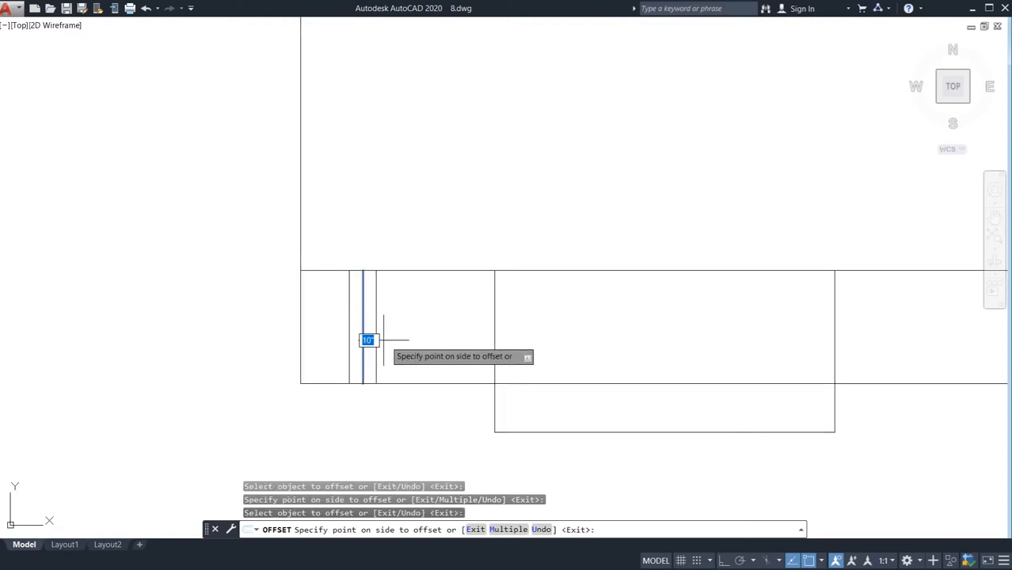
{"action": "left_click", "coordinate": [383, 338]}
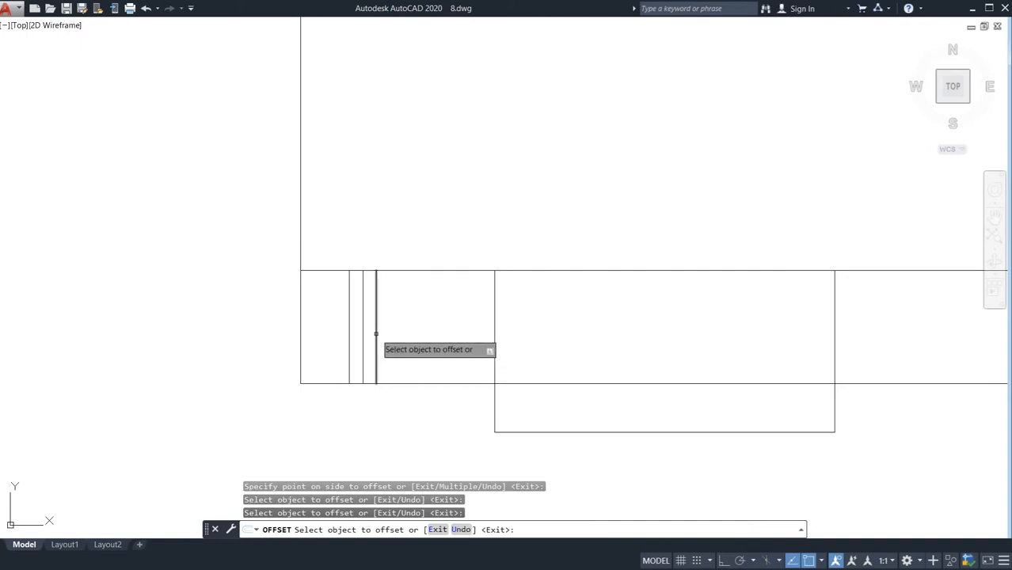
{"action": "left_click", "coordinate": [376, 340]}
{"action": "left_click", "coordinate": [440, 350]}
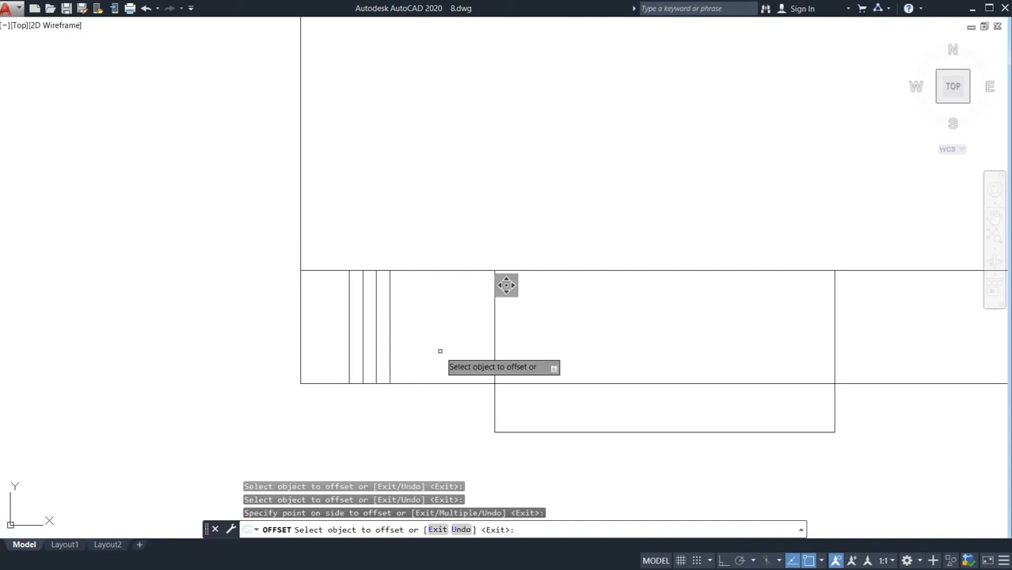
{"action": "left_click", "coordinate": [390, 339]}
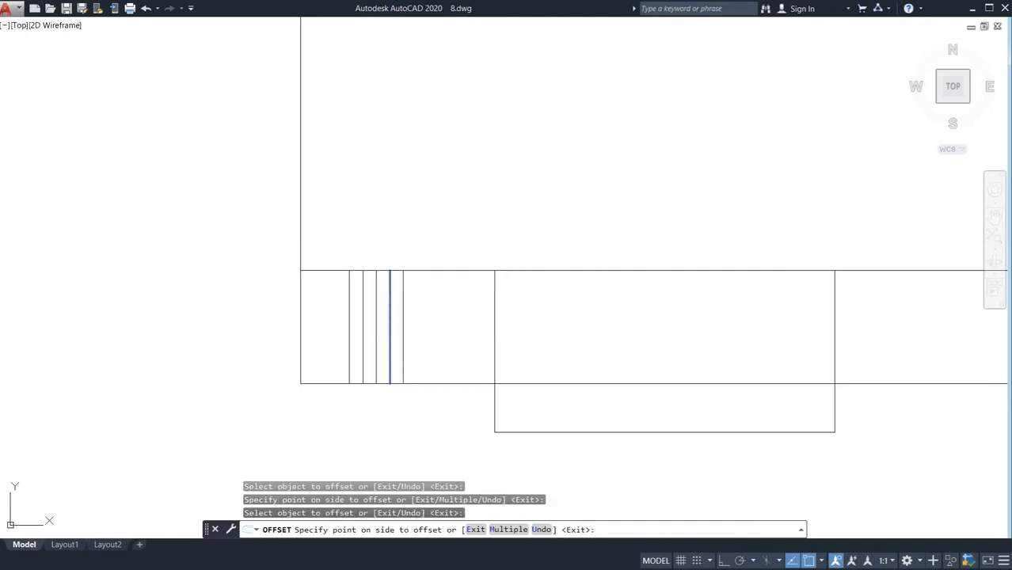
{"action": "left_click", "coordinate": [412, 335]}
{"action": "left_click", "coordinate": [404, 332]}
{"action": "left_click", "coordinate": [430, 335]}
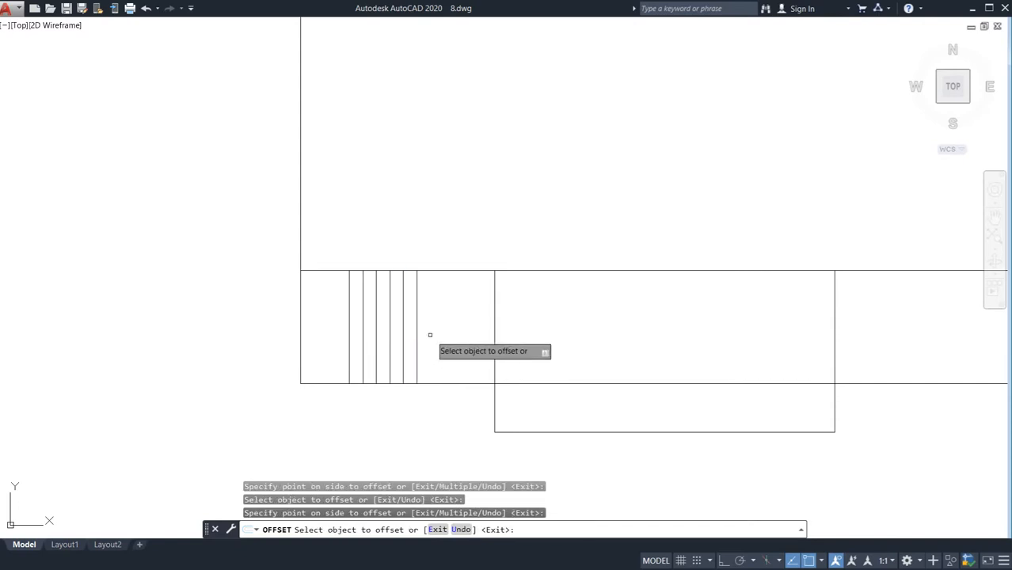
{"action": "left_click", "coordinate": [418, 329]}
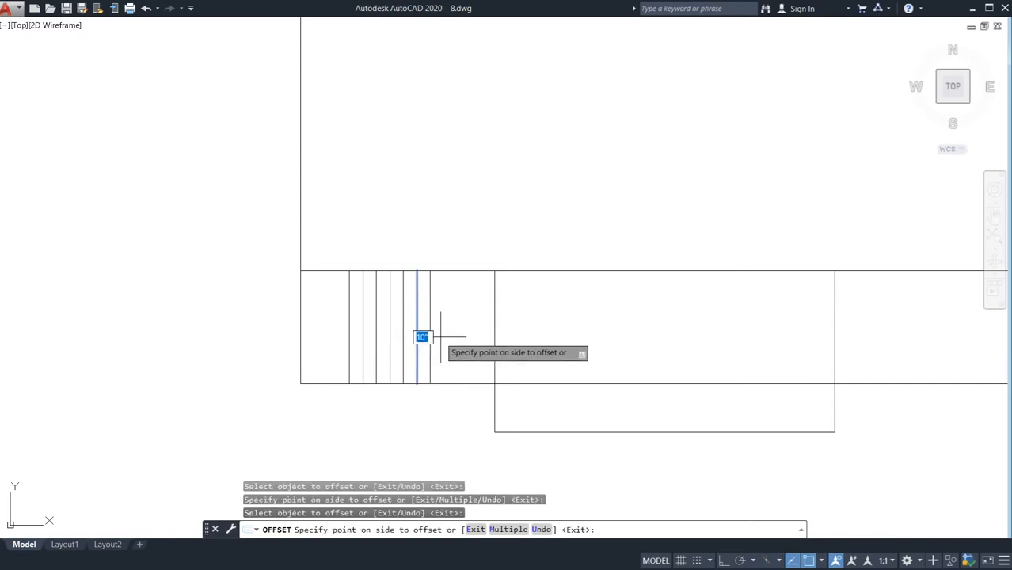
{"action": "left_click", "coordinate": [437, 336]}
{"action": "left_click", "coordinate": [430, 334]}
{"action": "left_click", "coordinate": [442, 337]}
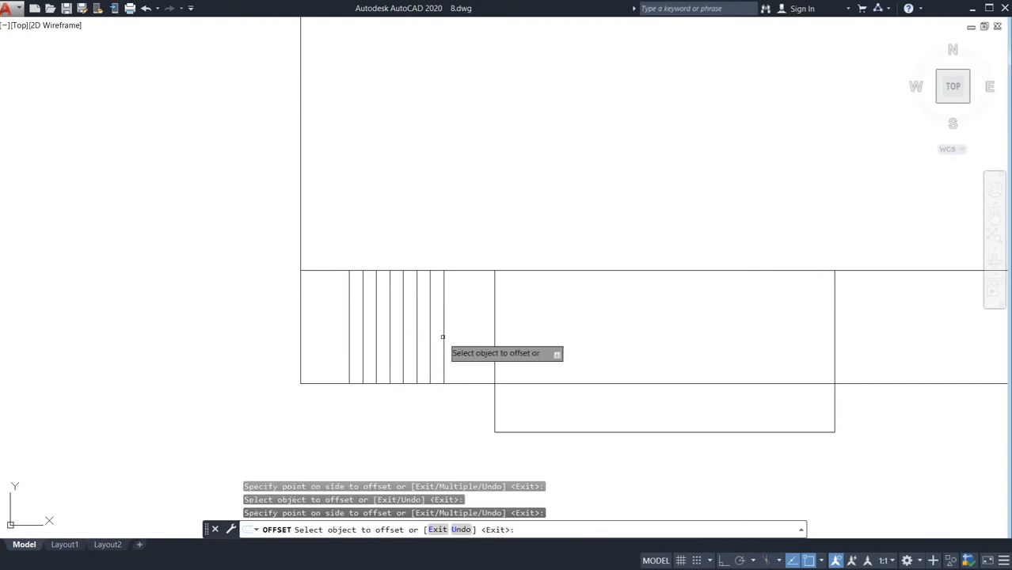
{"action": "left_click", "coordinate": [443, 336]}
{"action": "left_click", "coordinate": [468, 341]}
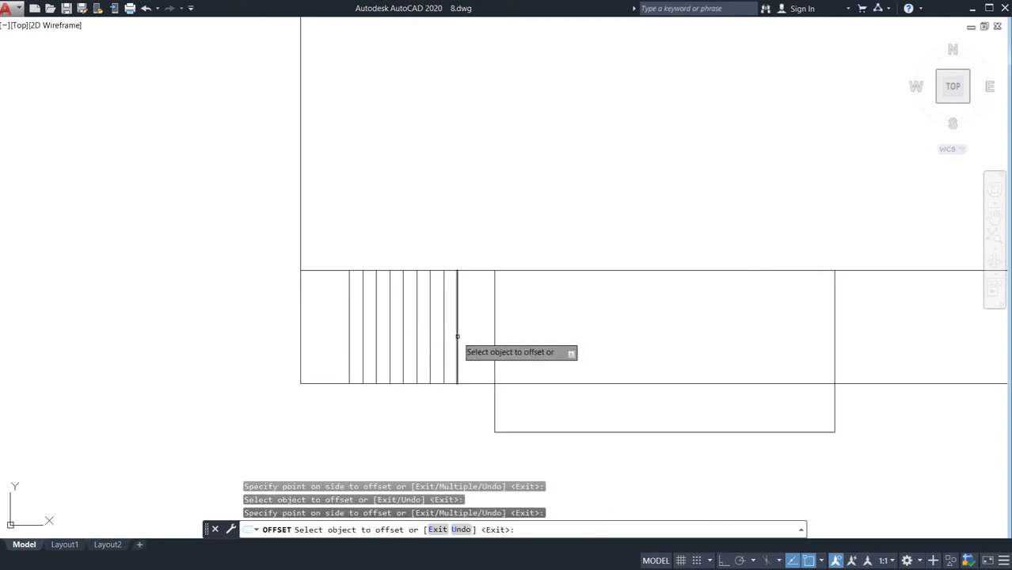
{"action": "left_click", "coordinate": [457, 336]}
{"action": "left_click", "coordinate": [475, 337]}
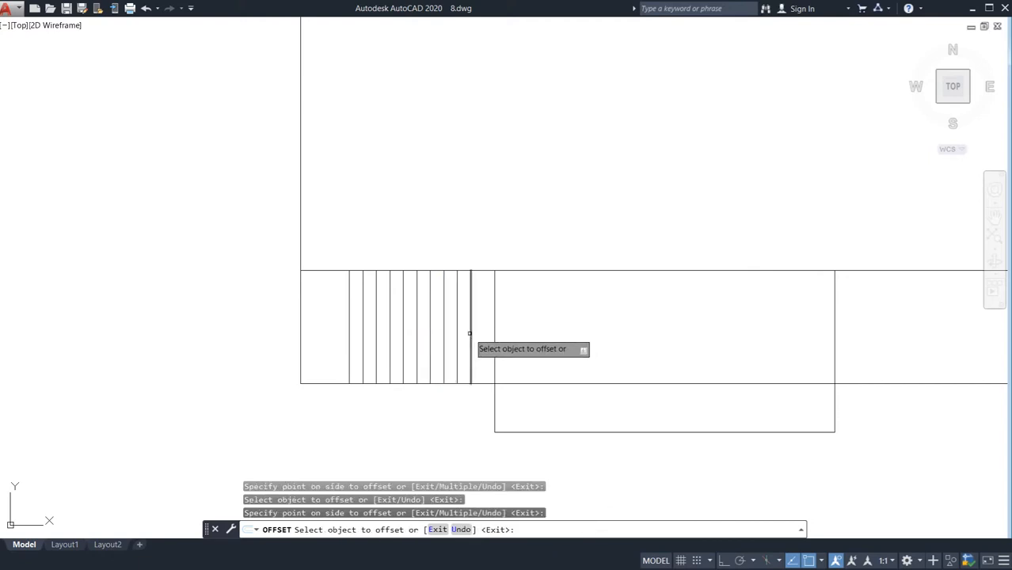
{"action": "left_click", "coordinate": [470, 336]}
{"action": "left_click", "coordinate": [491, 334]}
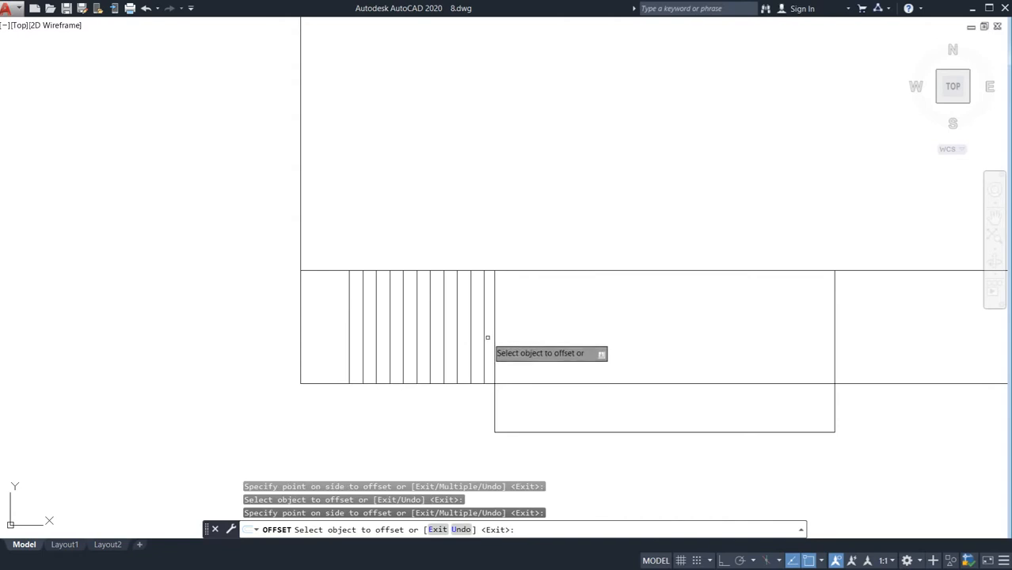
{"action": "key", "text": "Escape"}
Trim the lower projection's left edge between the main block's bottom edge and the horizontal line beneath it
{"action": "scroll", "coordinate": [496, 332], "scroll_direction": "up", "scroll_amount": 4}
{"action": "scroll", "coordinate": [485, 323], "scroll_direction": "down", "scroll_amount": 2}
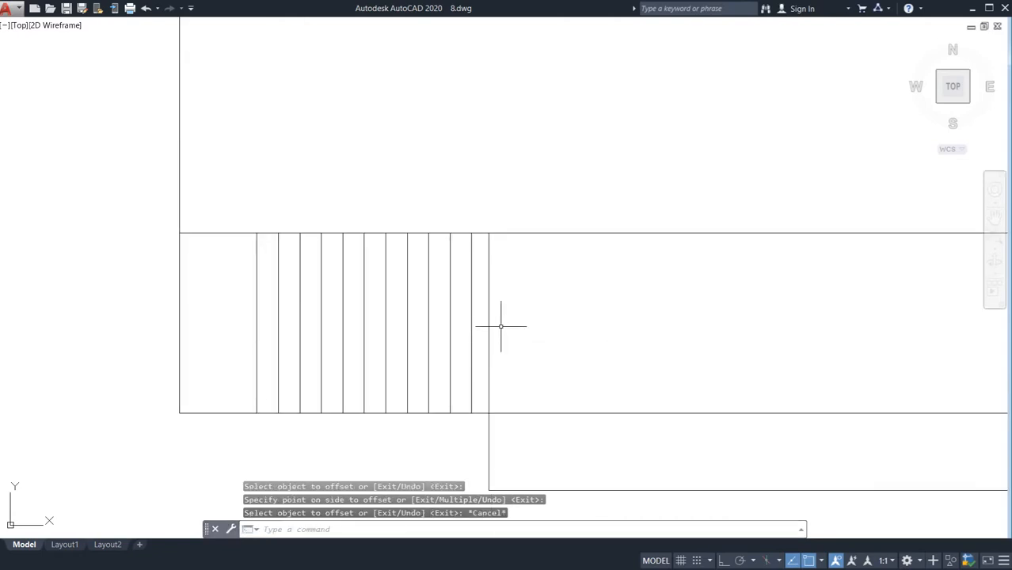
{"action": "type", "text": "tr"}
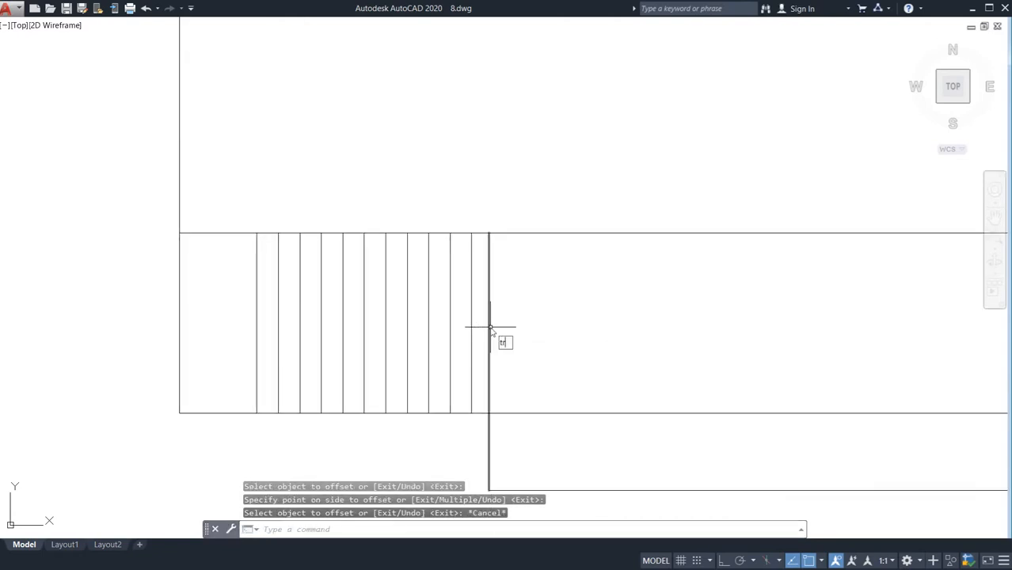
{"action": "key", "text": "Return"}
{"action": "key", "text": "Return"}
{"action": "left_click", "coordinate": [490, 325]}
{"action": "key", "text": "Escape"}
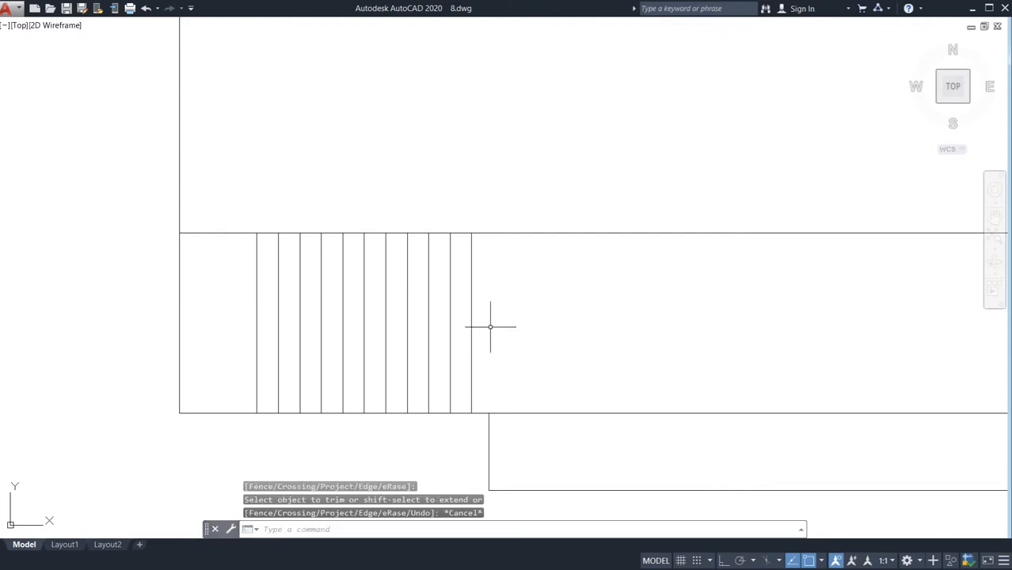
Draw a horizontal line across the stair from the midpoint of the last tread line to the midpoint of the first
{"action": "scroll", "coordinate": [492, 327], "scroll_direction": "down", "scroll_amount": 4}
{"action": "middle_click_drag", "start_coordinate": [491, 326], "coordinate": [502, 355]}
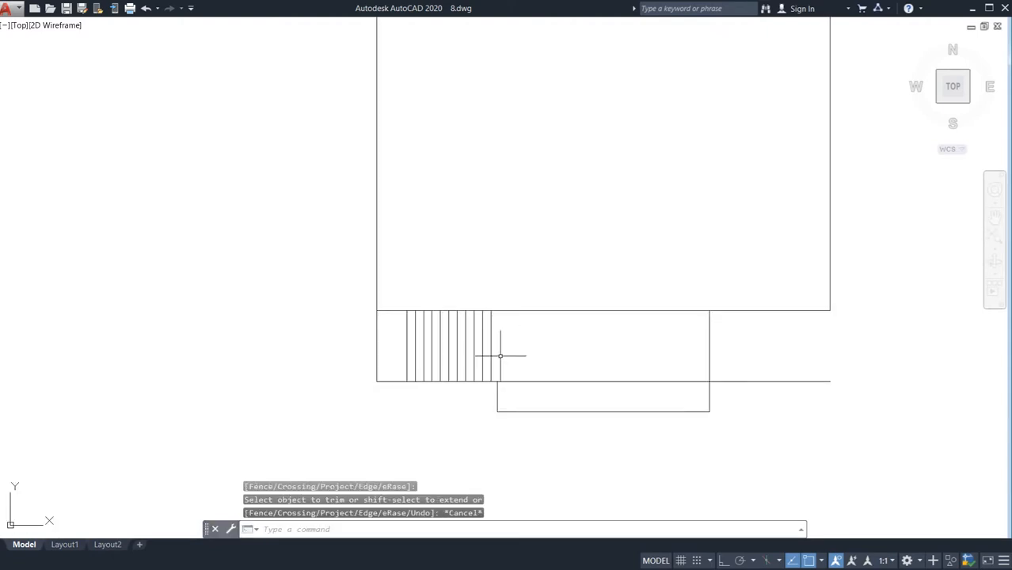
{"action": "type", "text": "l"}
{"action": "key", "text": "Return"}
{"action": "scroll", "coordinate": [495, 348], "scroll_direction": "up", "scroll_amount": 5}
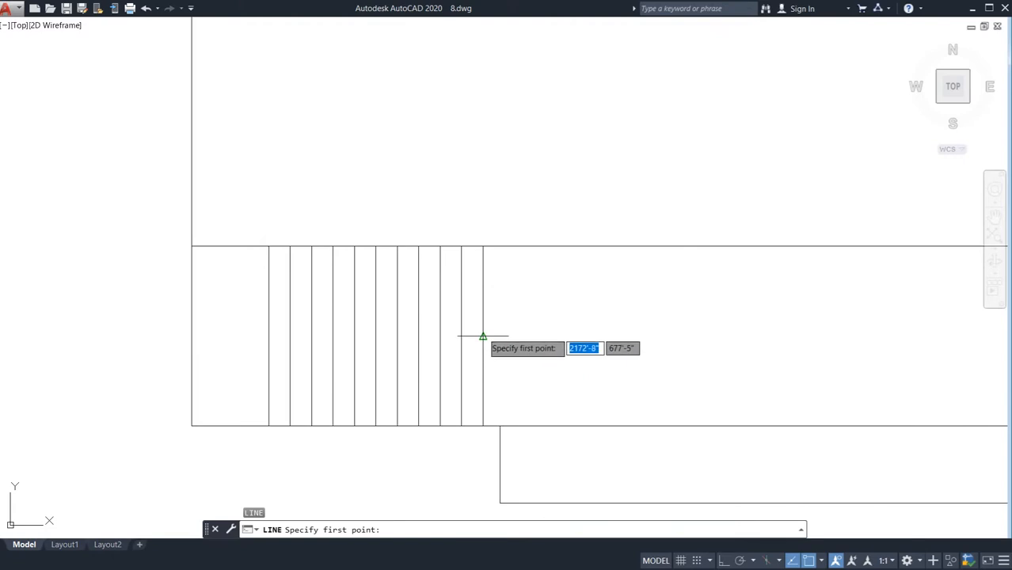
{"action": "left_click", "coordinate": [482, 337]}
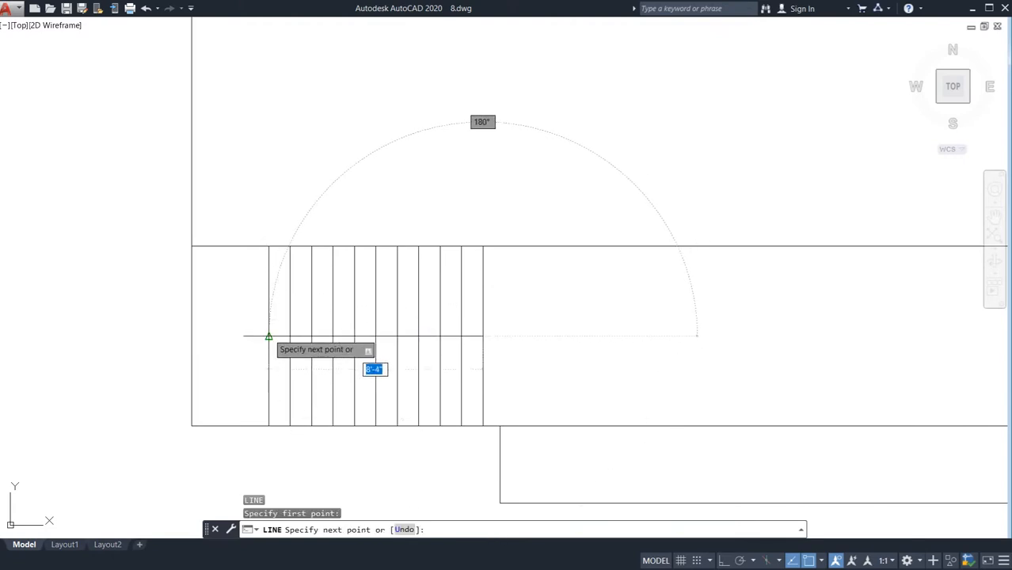
{"action": "left_click", "coordinate": [269, 336]}
{"action": "key", "text": "Return"}
Offset the stair's horizontal centre line 6" upward and 6" downward
{"action": "scroll", "coordinate": [301, 351], "scroll_direction": "up", "scroll_amount": 1}
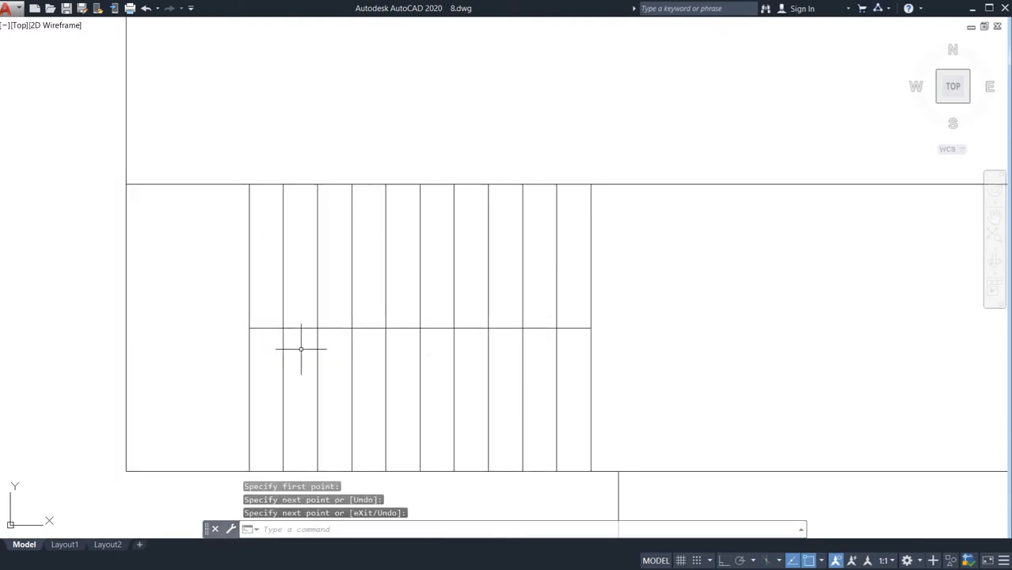
{"action": "key", "text": "Return"}
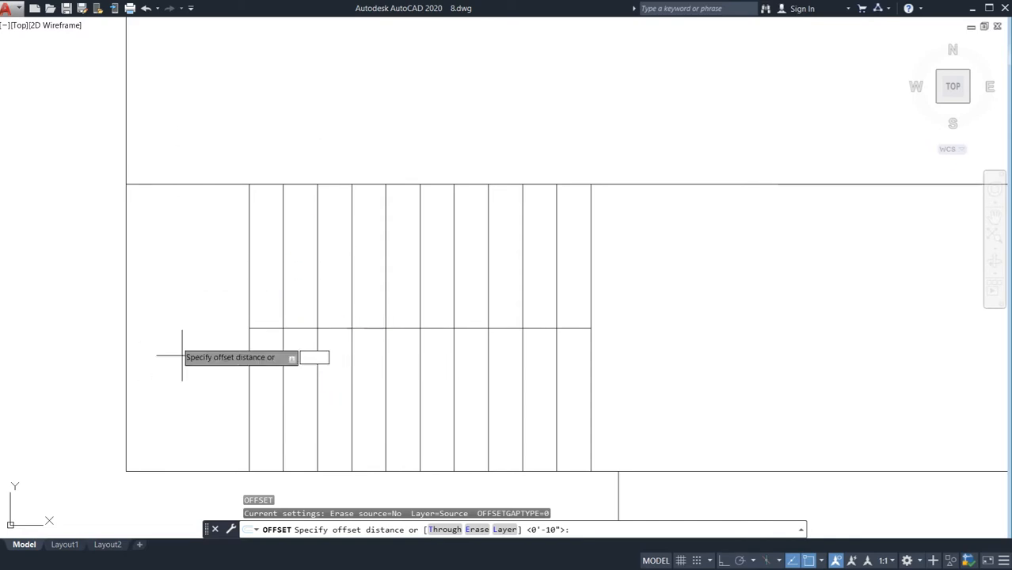
{"action": "key", "text": "Return"}
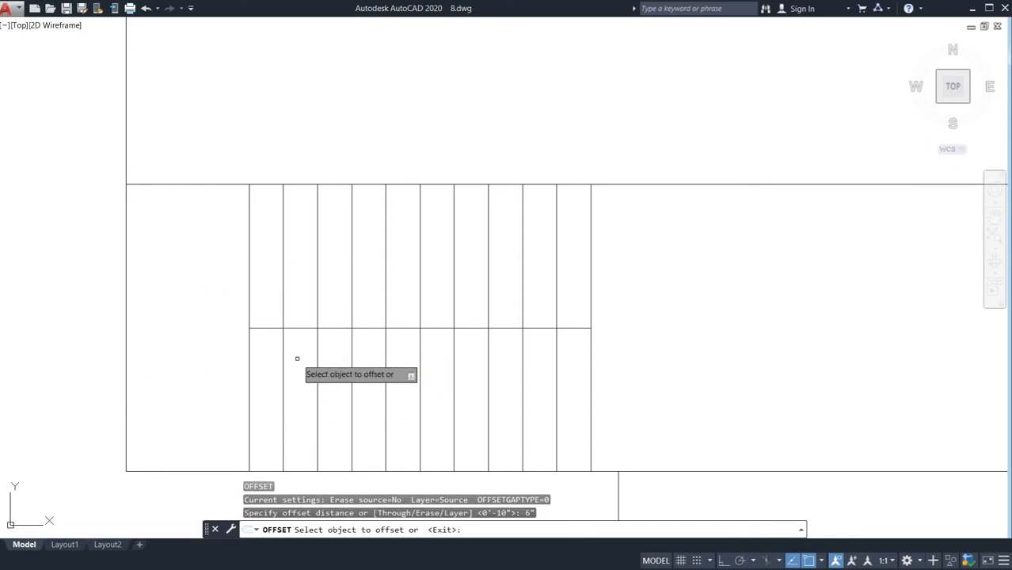
{"action": "left_click", "coordinate": [303, 327]}
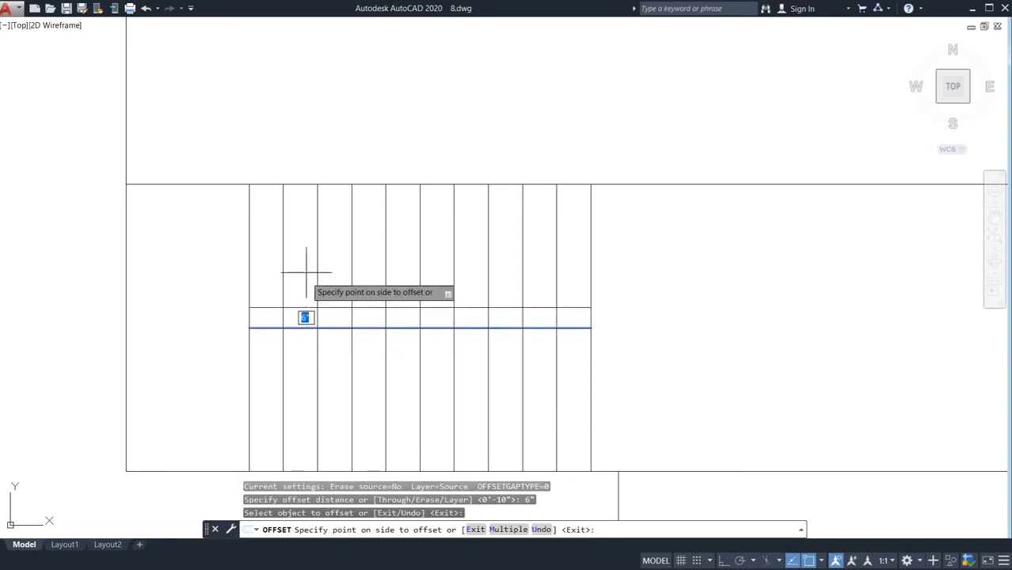
{"action": "left_click", "coordinate": [305, 291]}
{"action": "left_click", "coordinate": [307, 328]}
{"action": "left_click", "coordinate": [317, 394]}
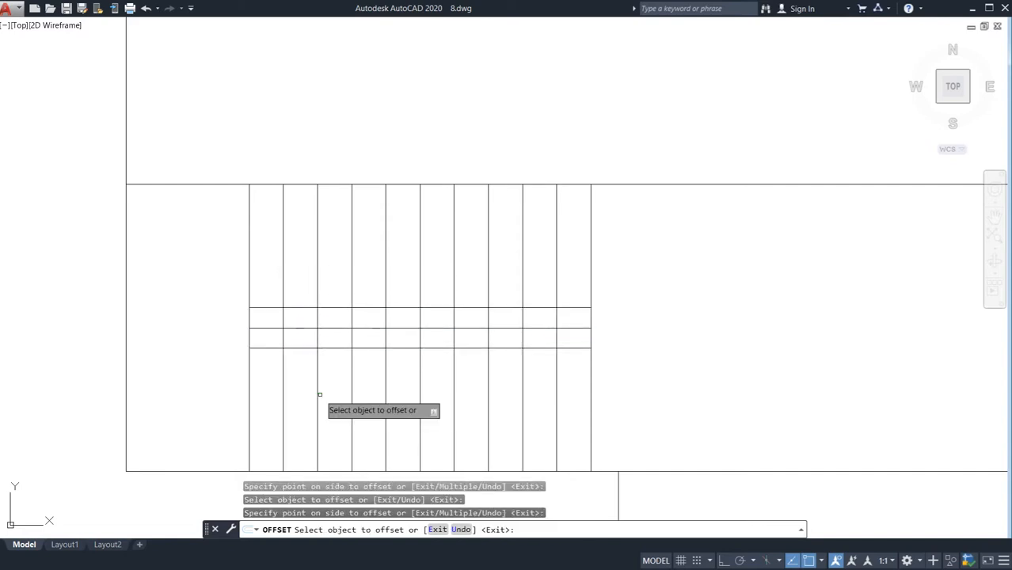
{"action": "key", "text": "Escape"}
Delete the original stair centre line and trim the tread lines between the two offset lines, keeping the landing edge intact
{"action": "left_click", "coordinate": [536, 328]}
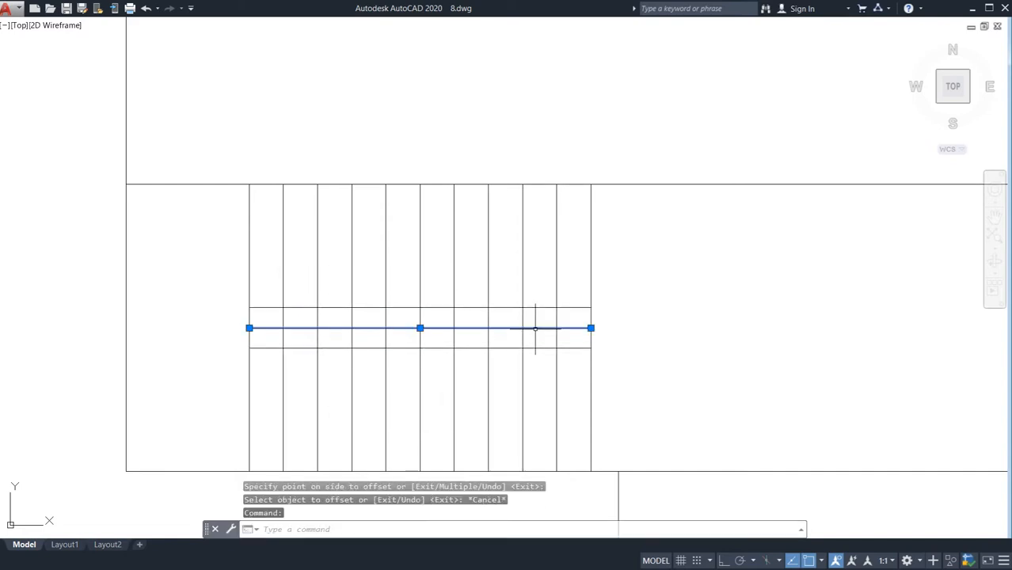
{"action": "key", "text": "Delete"}
{"action": "type", "text": "tr"}
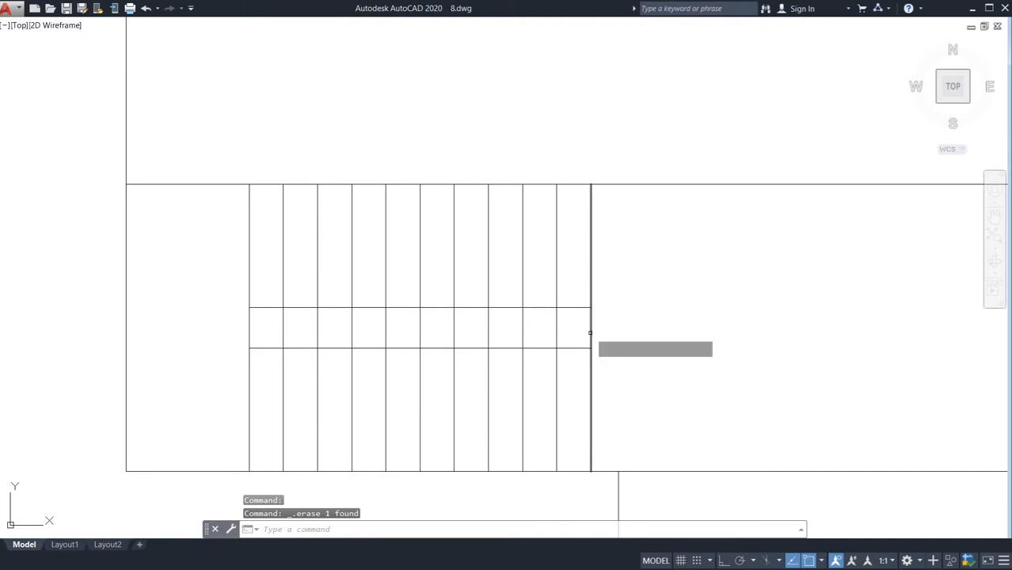
{"action": "key", "text": "Return"}
{"action": "key", "text": "Return"}
{"action": "left_click", "coordinate": [600, 329]}
{"action": "left_click", "coordinate": [273, 319]}
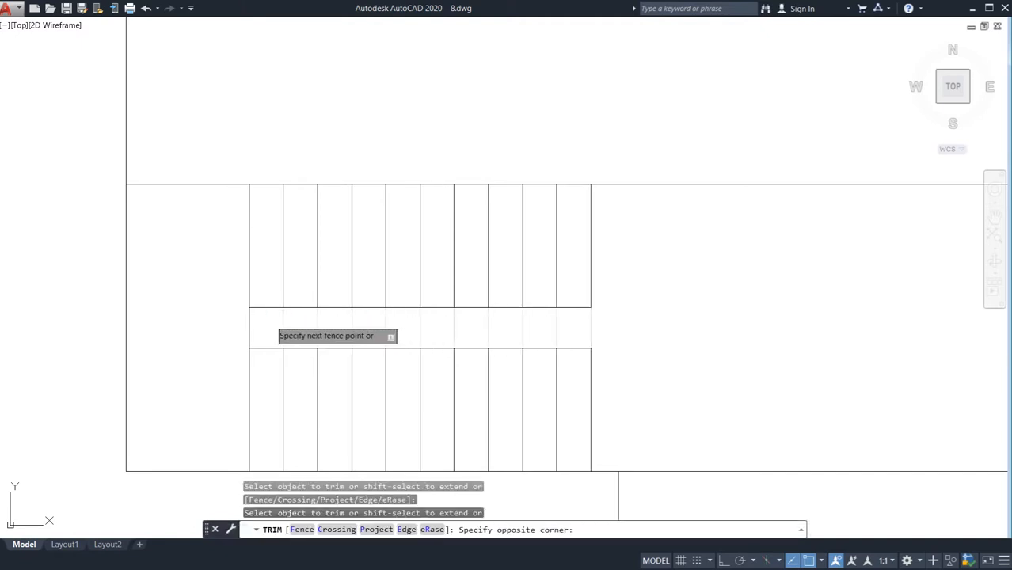
{"action": "key", "text": "Escape"}
Draw a direction line from the midpoint of the upper flight's rightmost tread left onto the landing, then straight down about 4' with Ortho on
{"action": "type", "text": "l"}
{"action": "key", "text": "Return"}
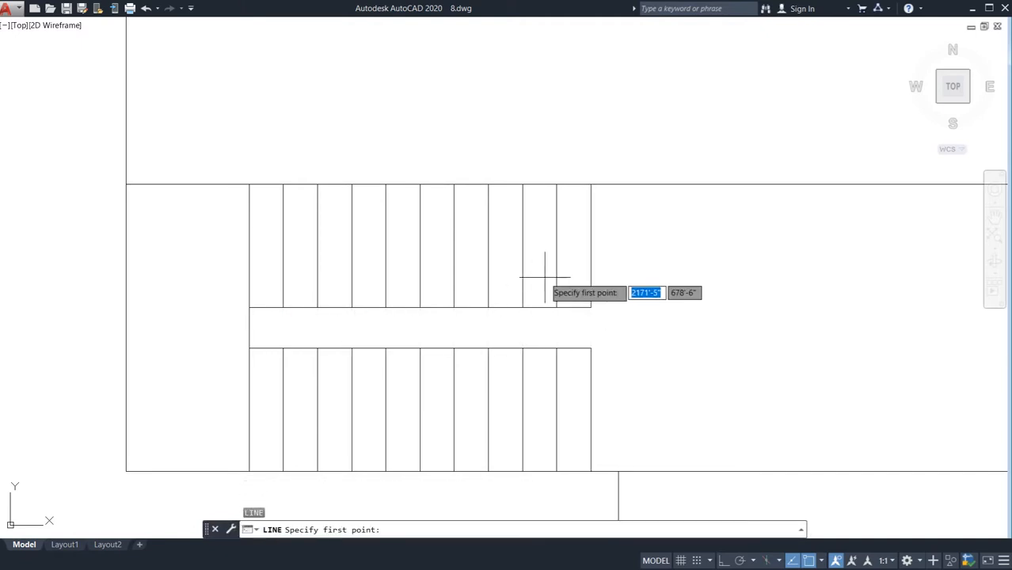
{"action": "left_click", "coordinate": [591, 246]}
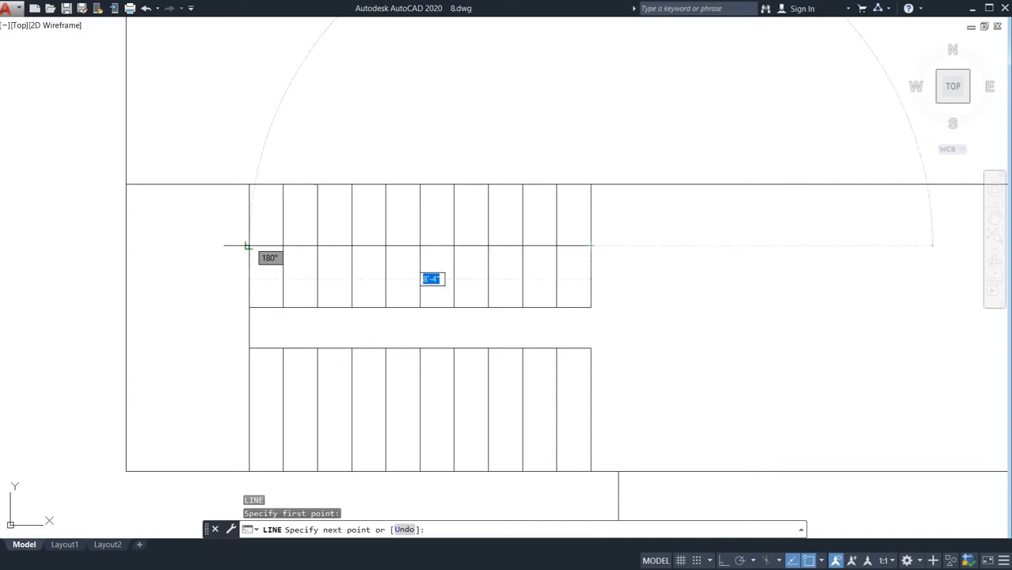
{"action": "left_click", "coordinate": [154, 247]}
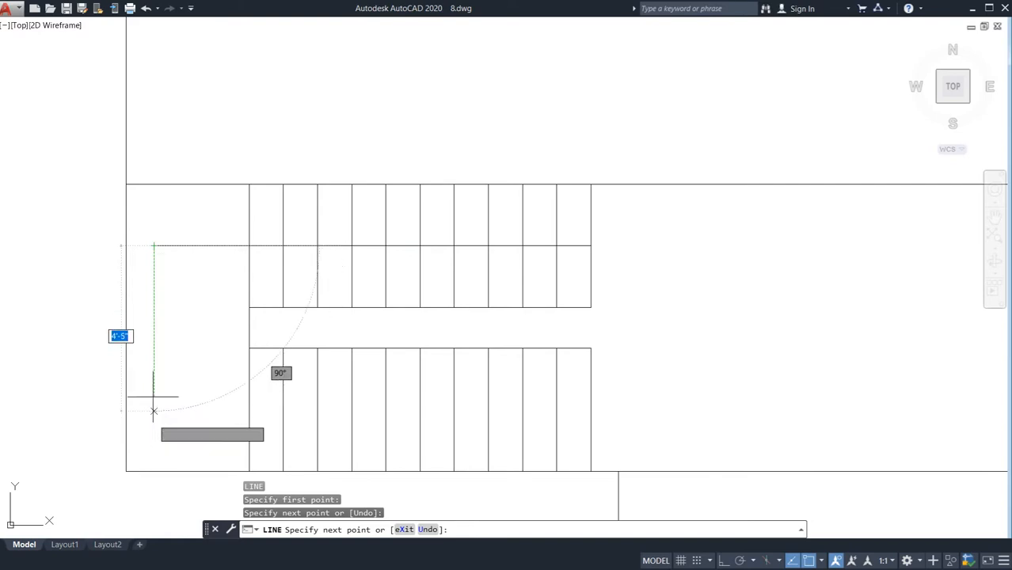
{"action": "middle_click_drag", "start_coordinate": [156, 417], "coordinate": [156, 356]}
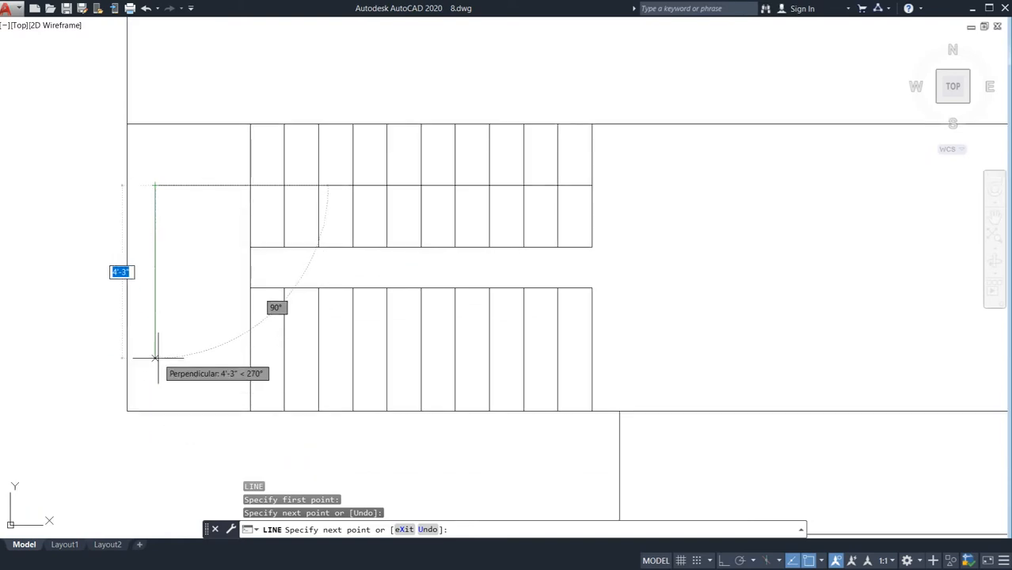
{"action": "key", "text": "F8"}
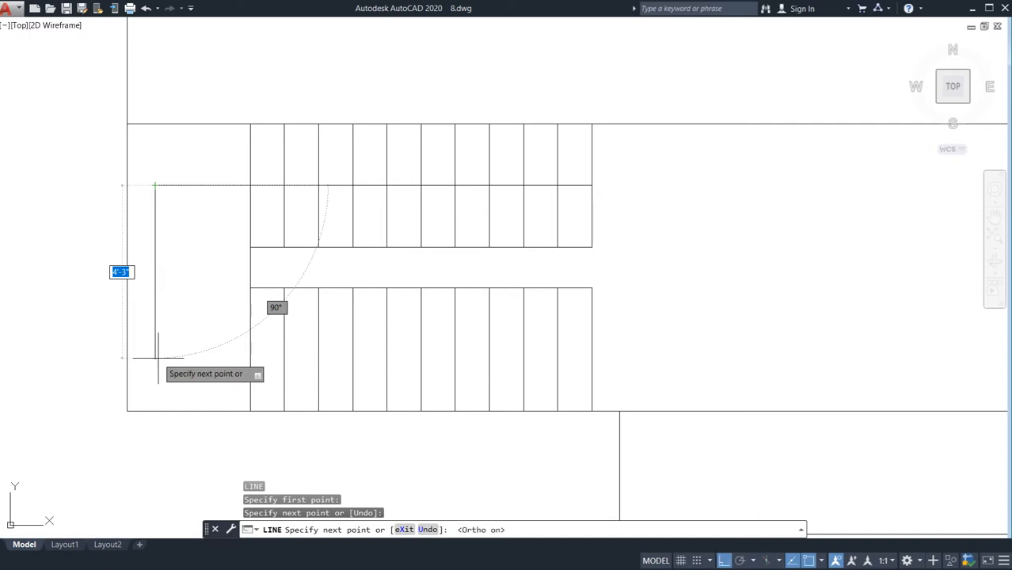
{"action": "left_click", "coordinate": [157, 356]}
{"action": "key", "text": "Escape"}
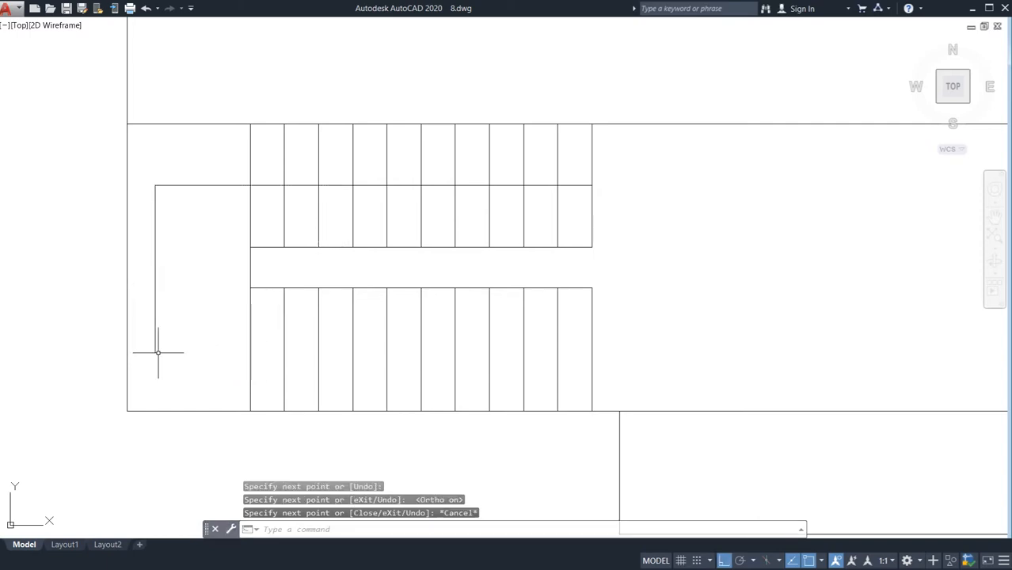
Draw a horizontal line from the midpoint of the lower flight's rightmost tread left past the vertical direction line on the landing
{"action": "type", "text": "l"}
{"action": "key", "text": "Return"}
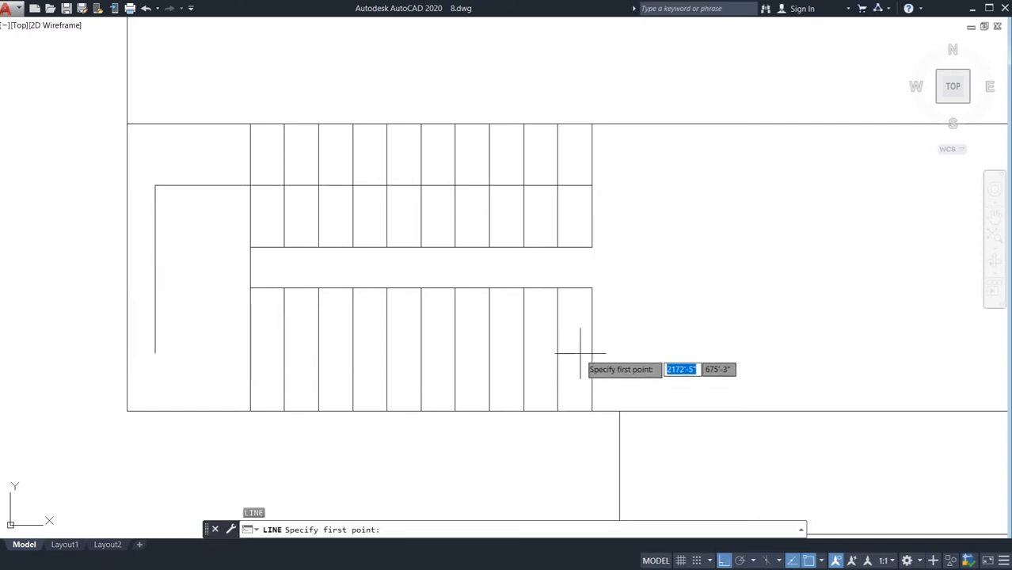
{"action": "left_click", "coordinate": [591, 349]}
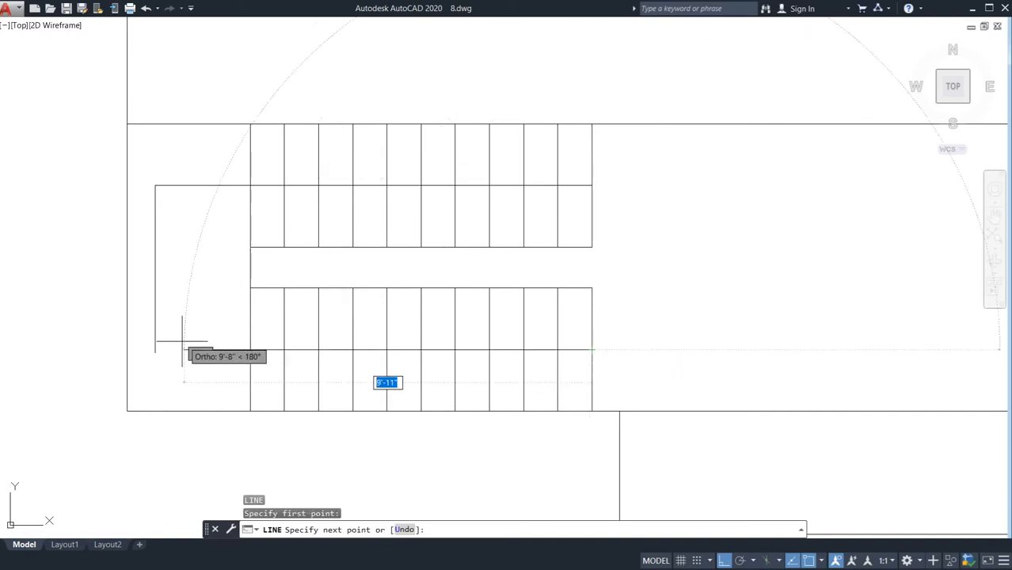
{"action": "key", "text": "Escape"}
Trim both overshooting ends where the lower horizontal and vertical direction lines cross on the landing
{"action": "scroll", "coordinate": [136, 323], "scroll_direction": "up", "scroll_amount": 6}
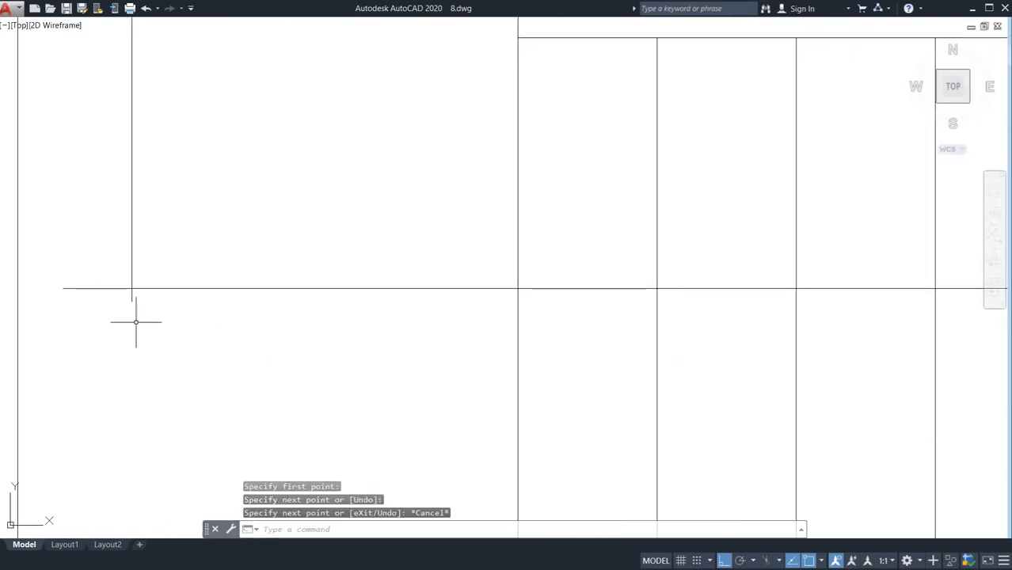
{"action": "key", "text": "Return"}
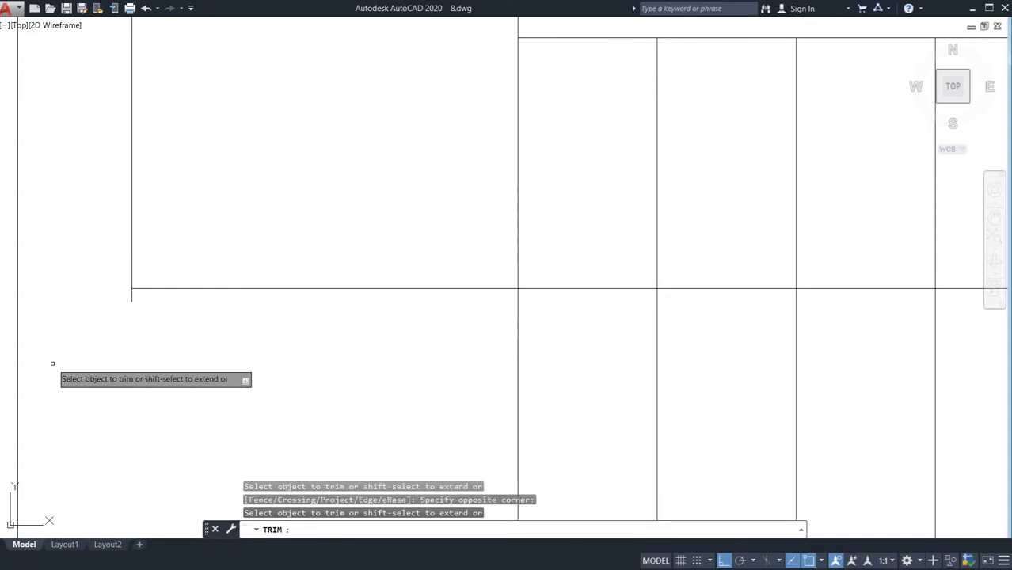
{"action": "left_click", "coordinate": [143, 300]}
{"action": "left_click", "coordinate": [117, 301]}
{"action": "key", "text": "Escape"}
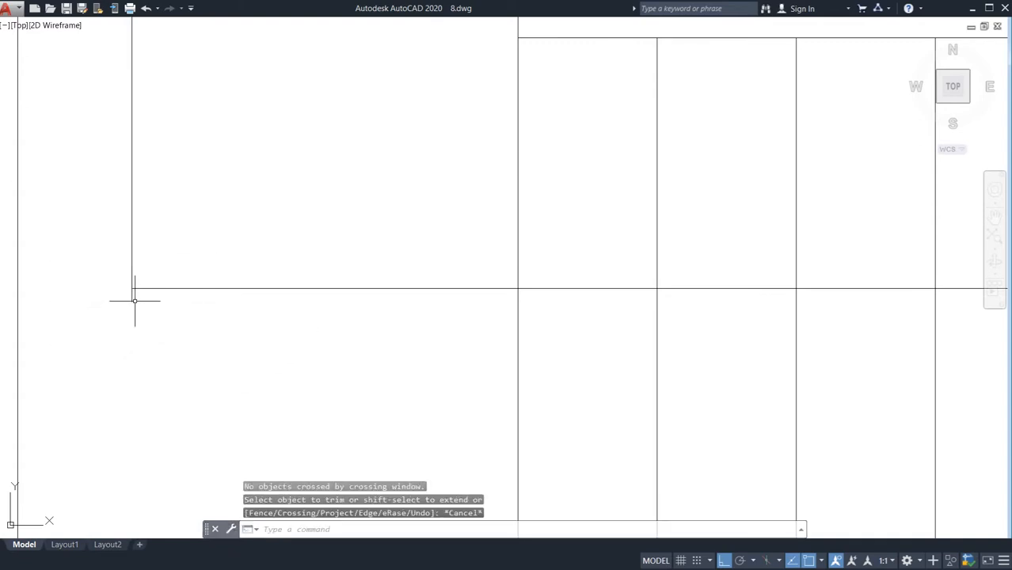
{"action": "key", "text": "Return"}
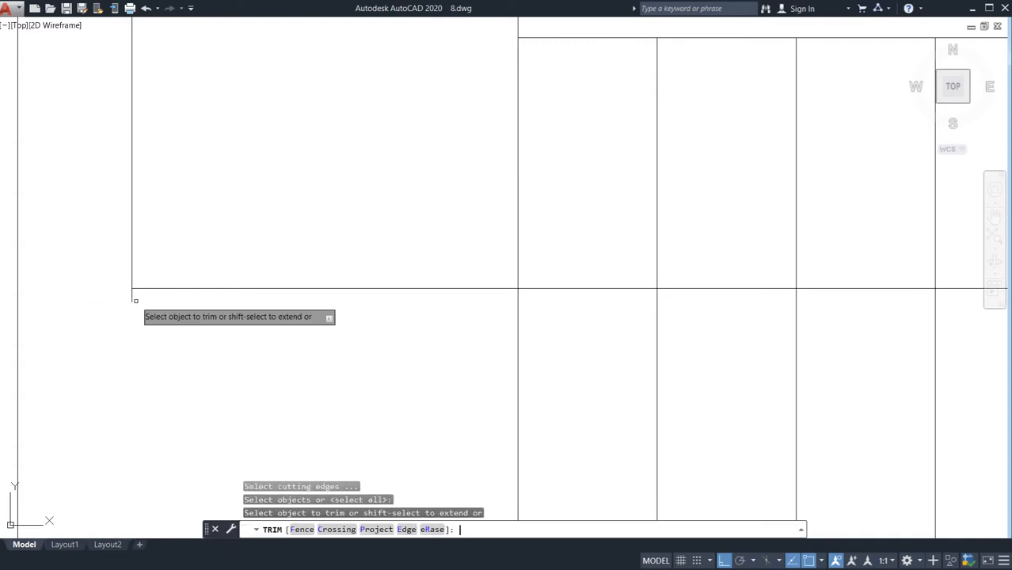
{"action": "left_click", "coordinate": [113, 300]}
{"action": "left_click", "coordinate": [146, 304]}
{"action": "key", "text": "Escape"}
Draw the arrowhead's upper diagonal from the lower direction line at the fourth tread line from the right, up to the tread line on its left
{"action": "scroll", "coordinate": [296, 296], "scroll_direction": "down", "scroll_amount": 5}
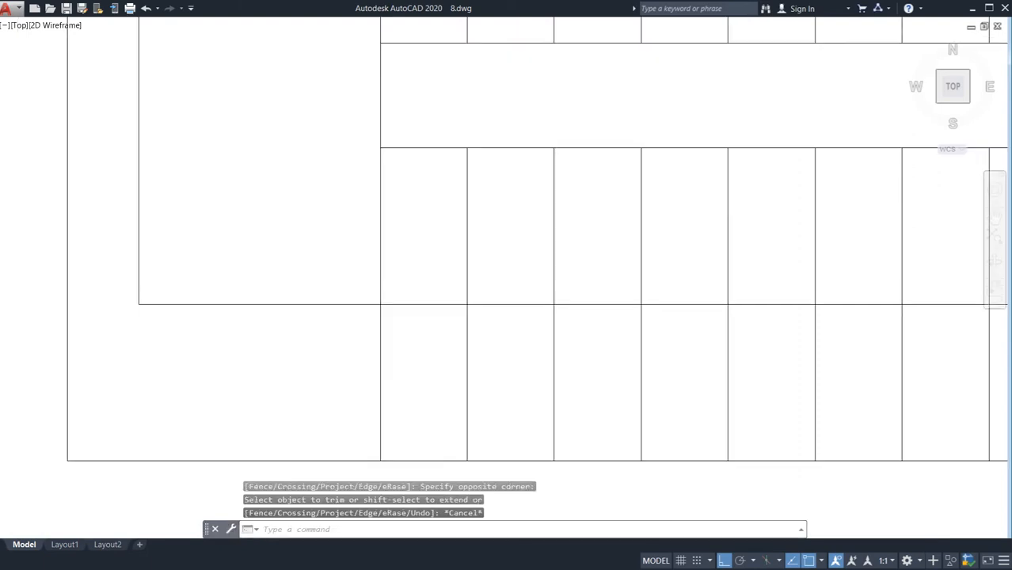
{"action": "type", "text": "l"}
{"action": "key", "text": "Return"}
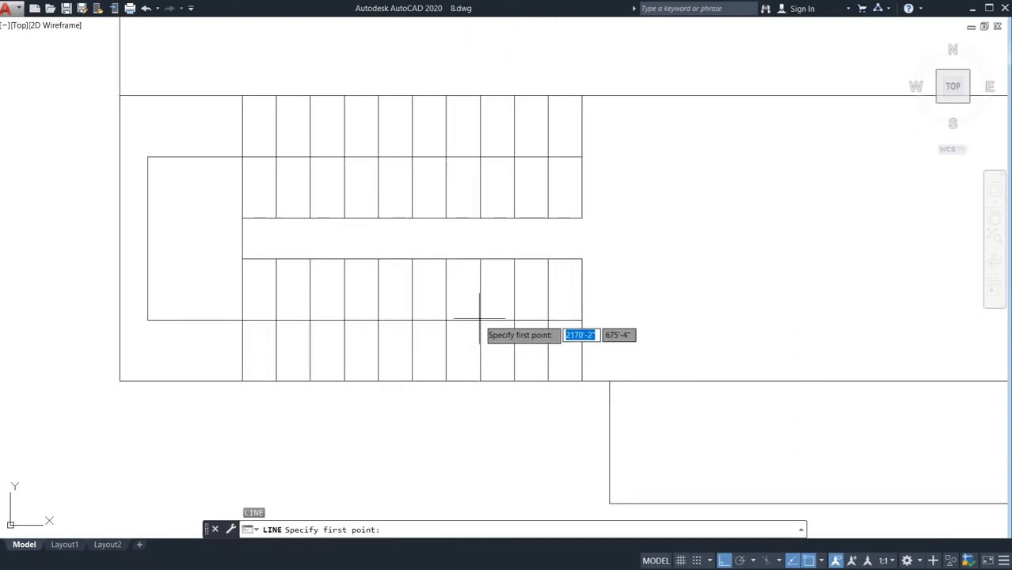
{"action": "left_click", "coordinate": [479, 320]}
{"action": "left_click", "coordinate": [446, 298]}
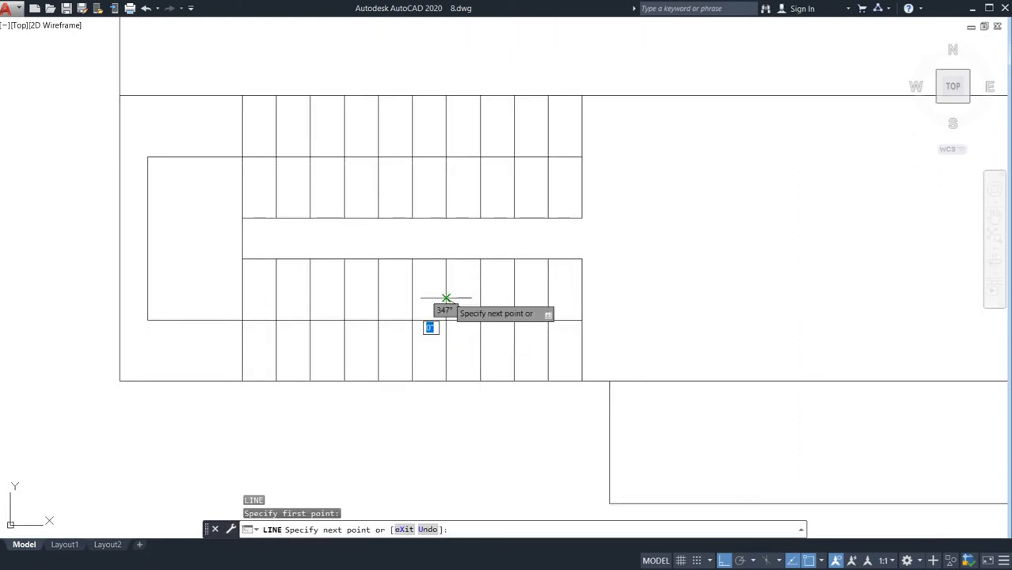
{"action": "key", "text": "Return"}
Mirror the selected diagonal about the lower direction line to complete the arrowhead, keeping the source objects
{"action": "scroll", "coordinate": [467, 311], "scroll_direction": "up", "scroll_amount": 6}
{"action": "left_click", "coordinate": [470, 282]}
{"action": "left_click", "coordinate": [440, 378]}
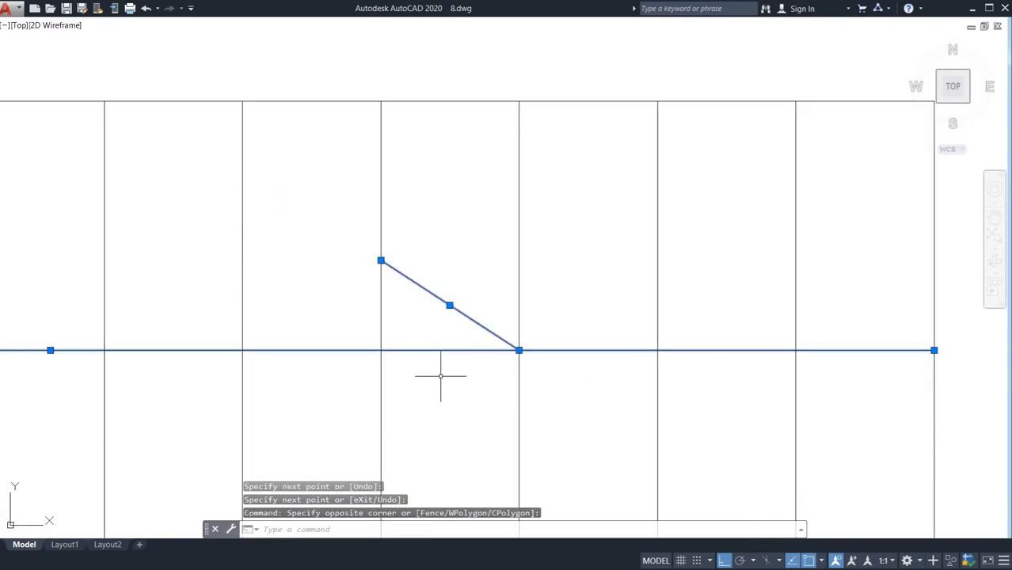
{"action": "type", "text": "mi"}
{"action": "key", "text": "Return"}
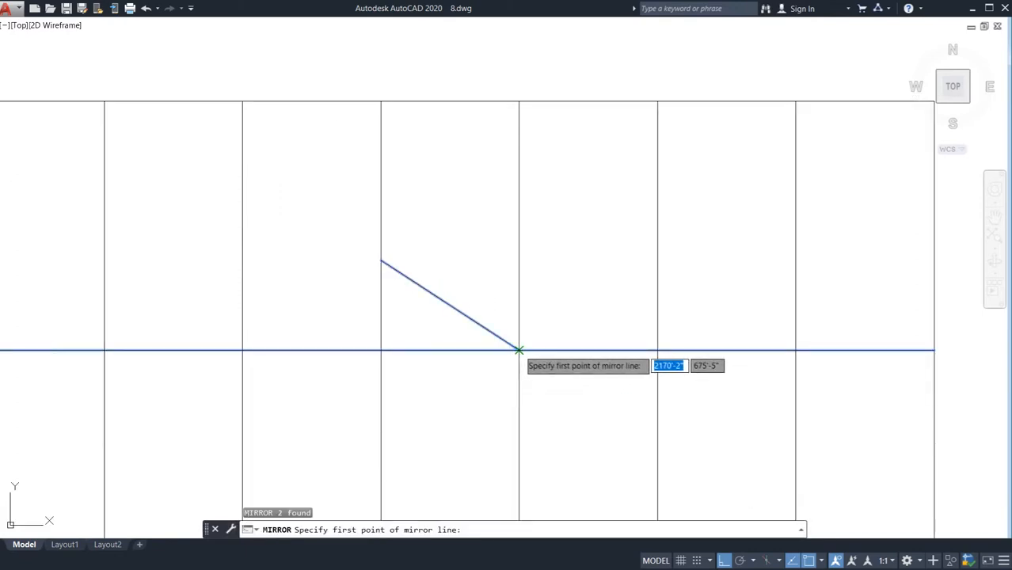
{"action": "left_click", "coordinate": [517, 350]}
{"action": "left_click", "coordinate": [397, 349]}
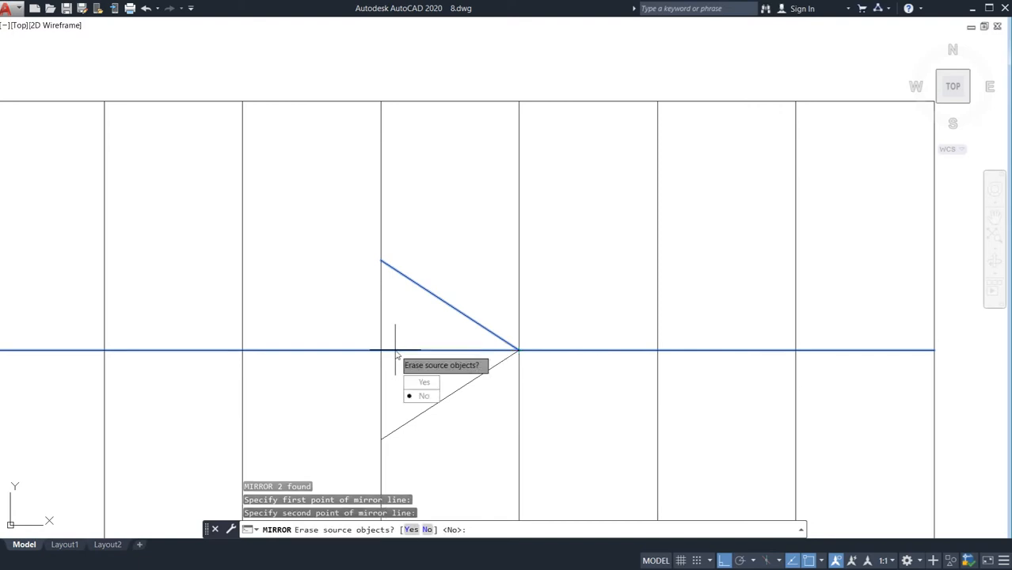
{"action": "left_click", "coordinate": [428, 396]}
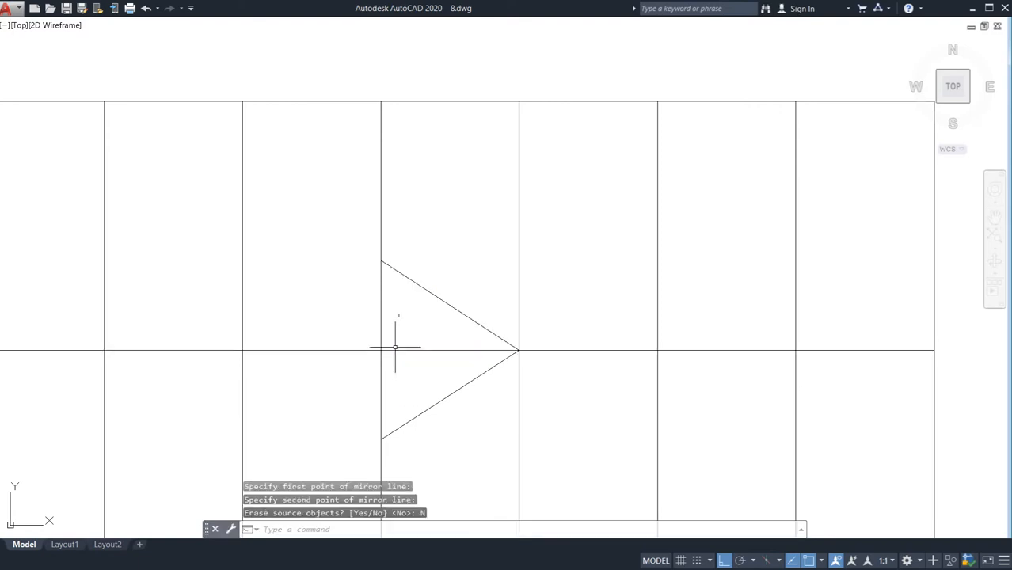
Trim the part of the direction line that lies inside the arrowhead
{"action": "type", "text": "tr"}
{"action": "key", "text": "Return"}
{"action": "key", "text": "Return"}
{"action": "left_click", "coordinate": [436, 336]}
{"action": "left_click", "coordinate": [415, 364]}
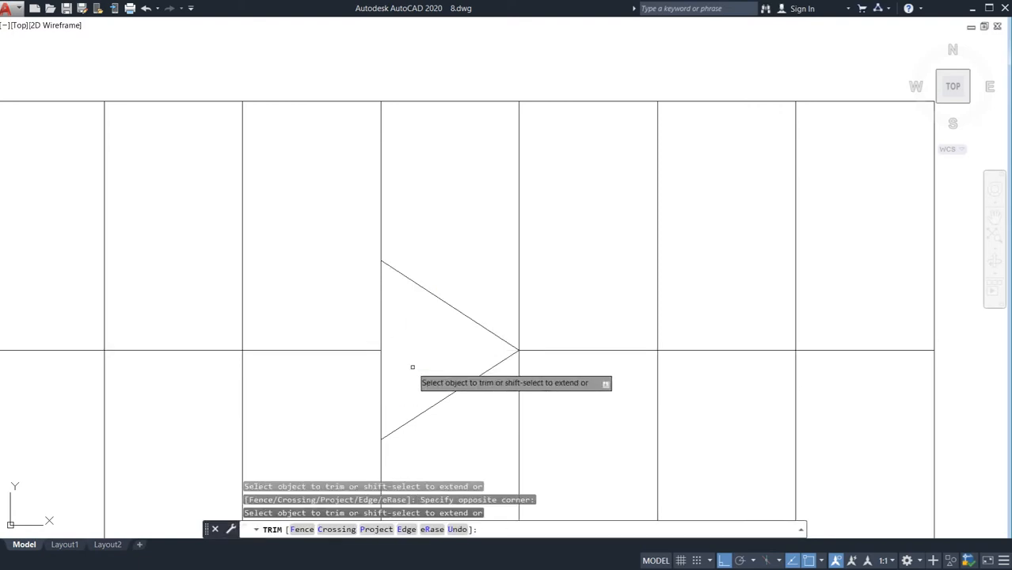
{"action": "key", "text": "Escape"}
Delete the remaining direction line segment between the arrow tip and the lower flight's right end
{"action": "left_click", "coordinate": [707, 334]}
{"action": "left_click", "coordinate": [688, 377]}
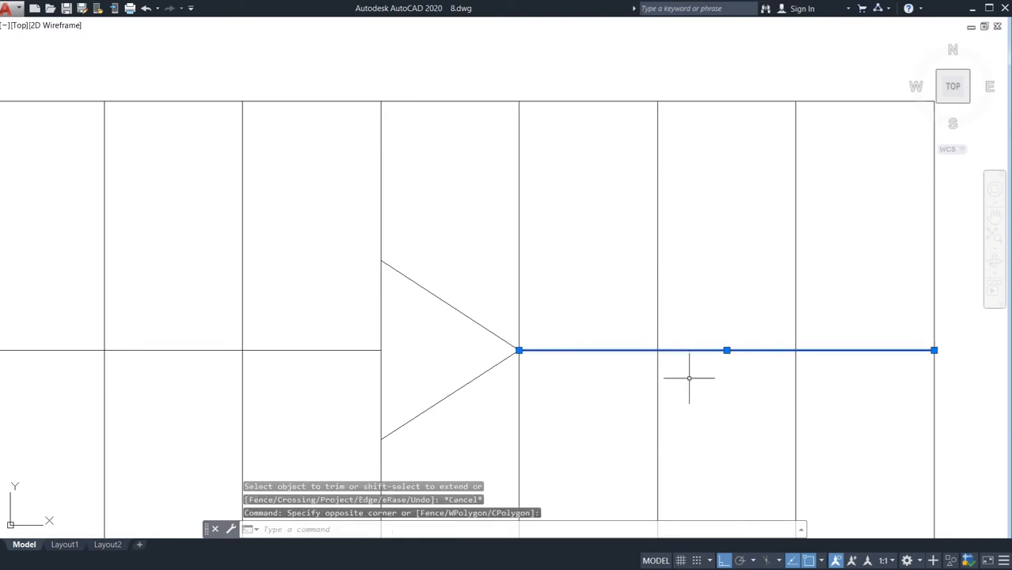
{"action": "key", "text": "Delete"}
Trim the horizontal line at the stair's bottom edge between the lower projection's left and right edges
{"action": "scroll", "coordinate": [670, 350], "scroll_direction": "down", "scroll_amount": 8}
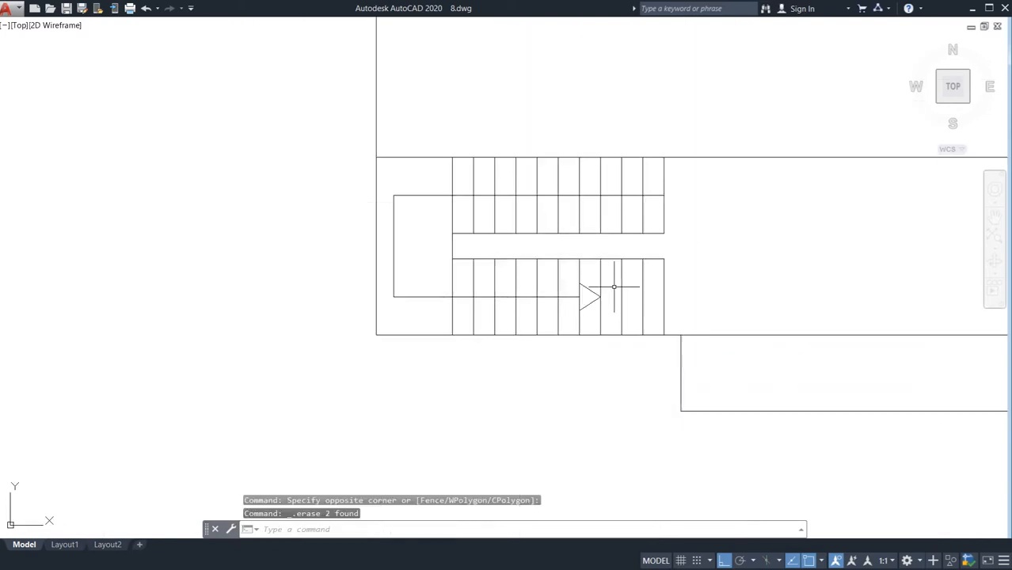
{"action": "middle_click_drag", "start_coordinate": [692, 312], "coordinate": [552, 317]}
{"action": "scroll", "coordinate": [556, 307], "scroll_direction": "down", "scroll_amount": 1}
{"action": "middle_click_drag", "start_coordinate": [623, 310], "coordinate": [393, 315]}
{"action": "scroll", "coordinate": [475, 317], "scroll_direction": "down", "scroll_amount": 3}
{"action": "scroll", "coordinate": [460, 350], "scroll_direction": "up", "scroll_amount": 4}
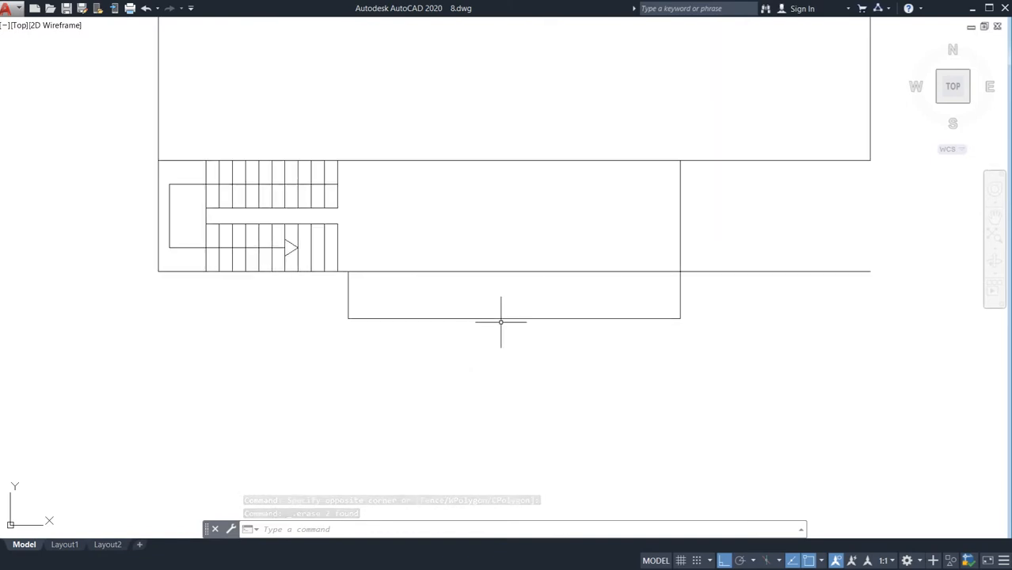
{"action": "type", "text": "tr"}
{"action": "key", "text": "Return"}
{"action": "key", "text": "Return"}
{"action": "left_click", "coordinate": [538, 290]}
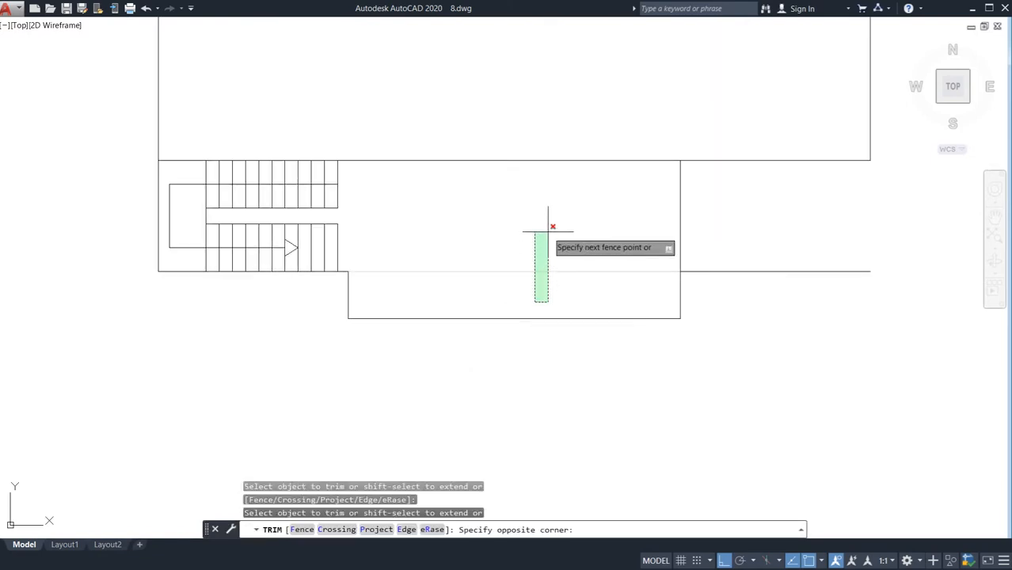
{"action": "left_click", "coordinate": [551, 256]}
Delete the leftover horizontal line extending right from the lower projection's right edge
{"action": "left_click", "coordinate": [887, 232]}
{"action": "left_click", "coordinate": [833, 316]}
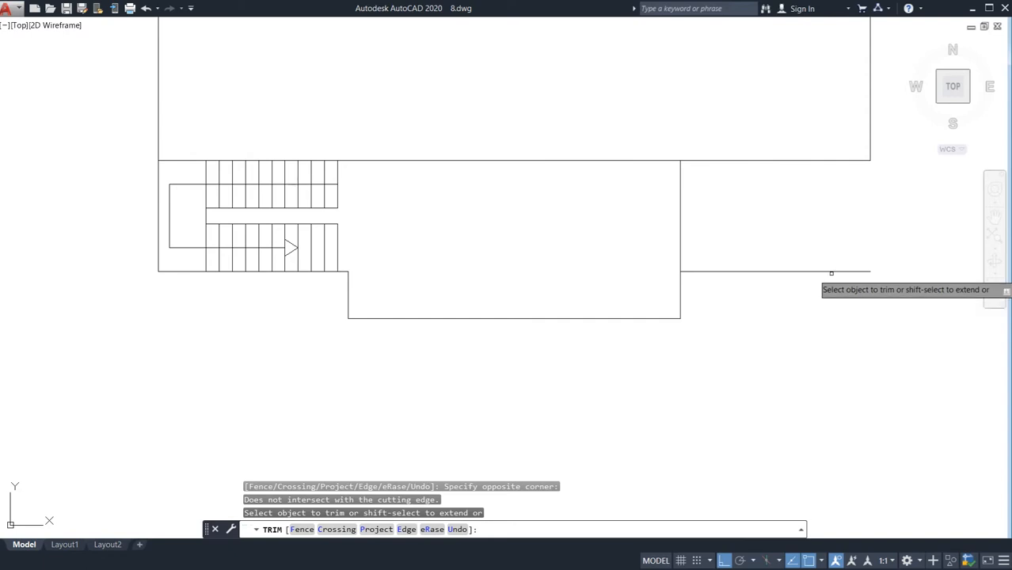
{"action": "key", "text": "Escape"}
{"action": "left_click", "coordinate": [856, 244]}
{"action": "left_click", "coordinate": [829, 303]}
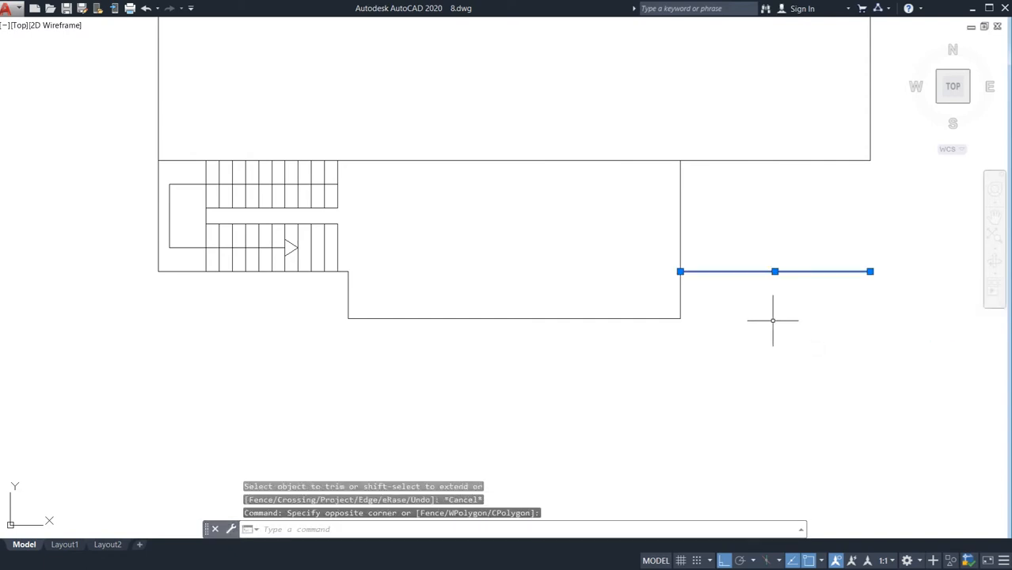
{"action": "key", "text": "Delete"}
{"action": "scroll", "coordinate": [577, 306], "scroll_direction": "down", "scroll_amount": 2}
{"action": "scroll", "coordinate": [539, 339], "scroll_direction": "down", "scroll_amount": 2}
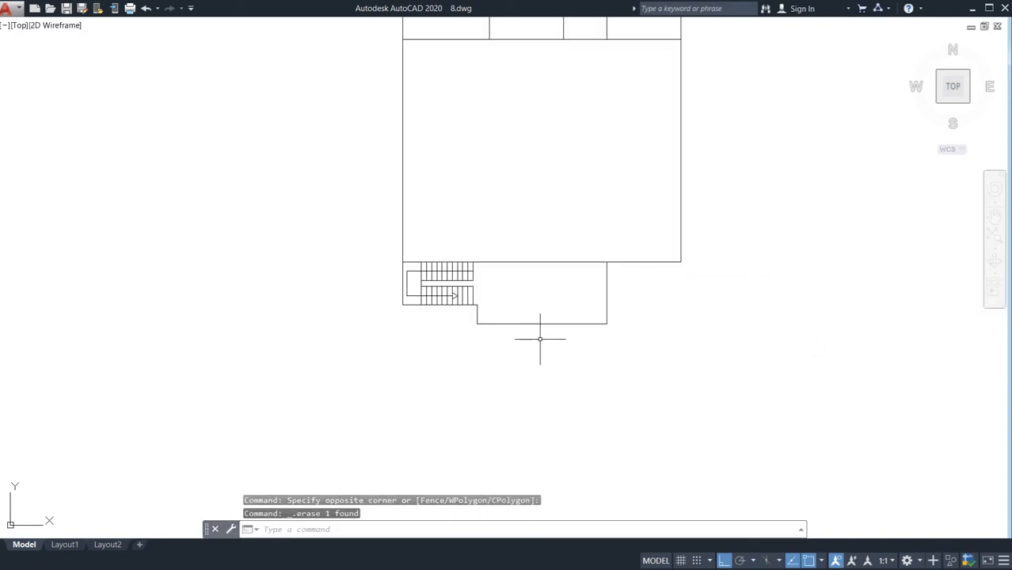
{"action": "scroll", "coordinate": [481, 328], "scroll_direction": "up", "scroll_amount": 2}
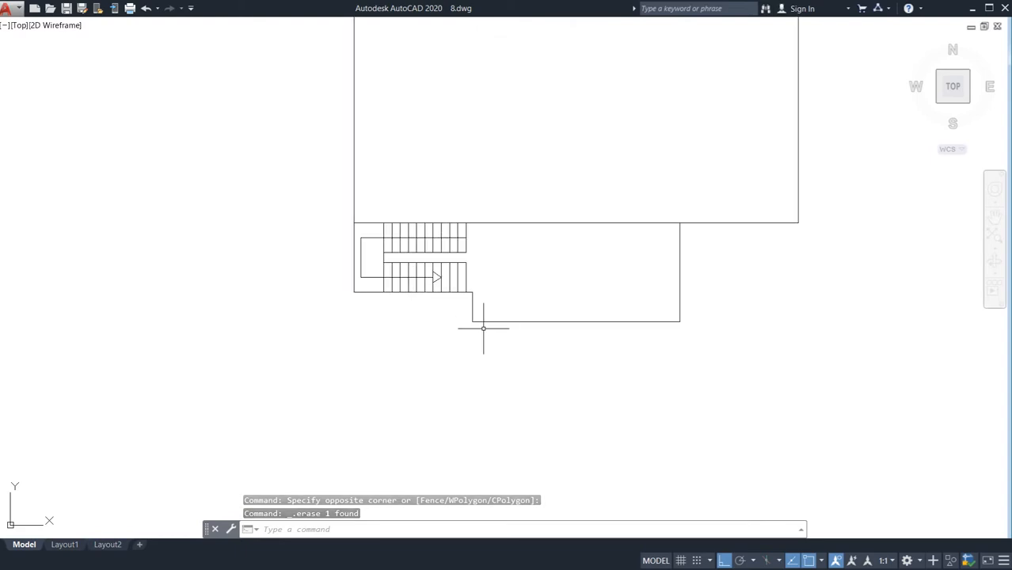
{"action": "mouse_move", "coordinate": [482, 330]}
{"action": "middle_mouse_down"}
{"action": "mouse_move", "coordinate": [474, 339]}
{"action": "mouse_move", "coordinate": [482, 325]}
{"action": "middle_mouse_up"}
{"action": "scroll", "coordinate": [551, 283], "scroll_direction": "down", "scroll_amount": 3}
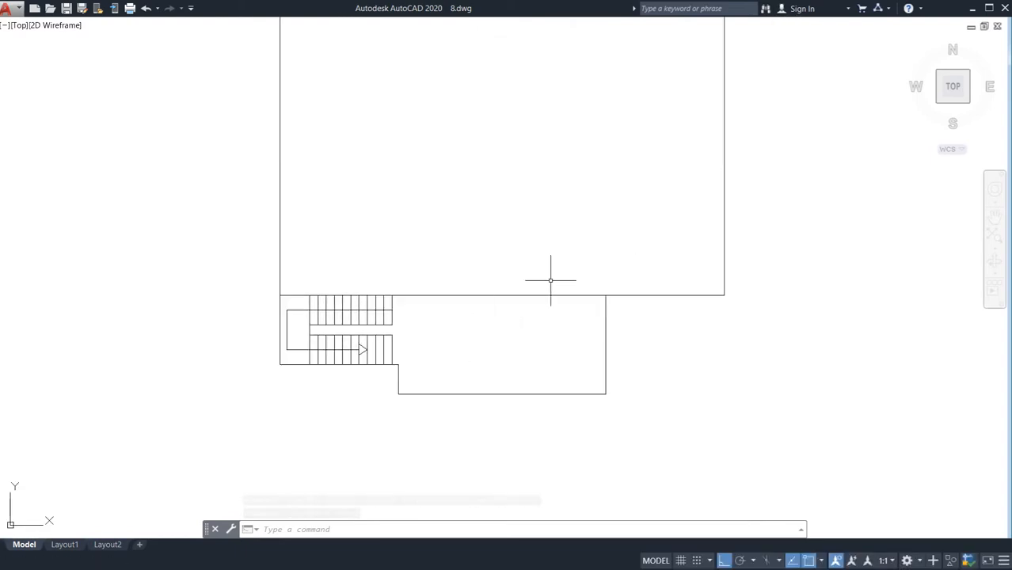
{"action": "middle_click_drag", "start_coordinate": [564, 273], "coordinate": [552, 315]}
{"action": "scroll", "coordinate": [447, 329], "scroll_direction": "up", "scroll_amount": 3}
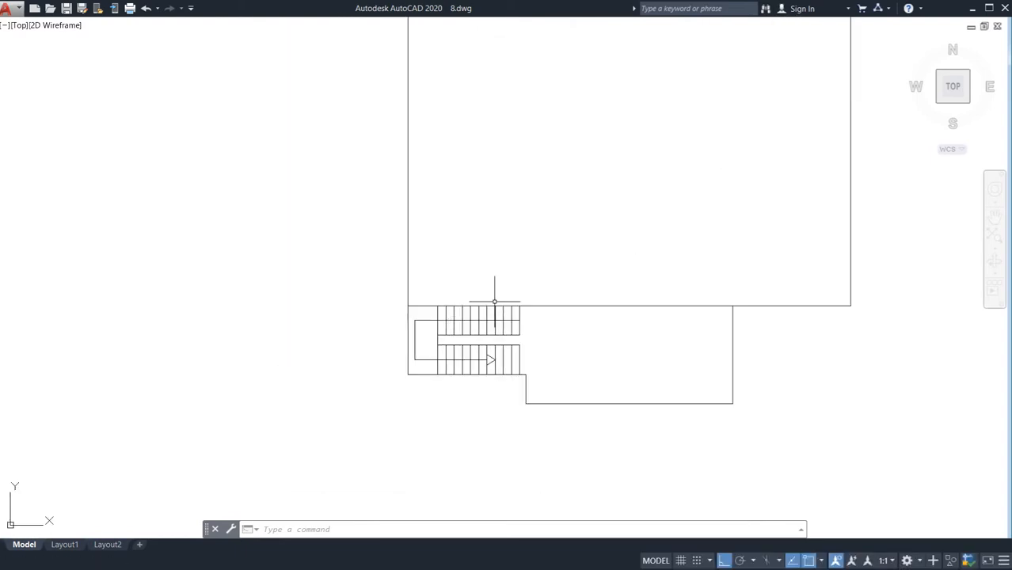
{"action": "scroll", "coordinate": [531, 282], "scroll_direction": "down", "scroll_amount": 2}
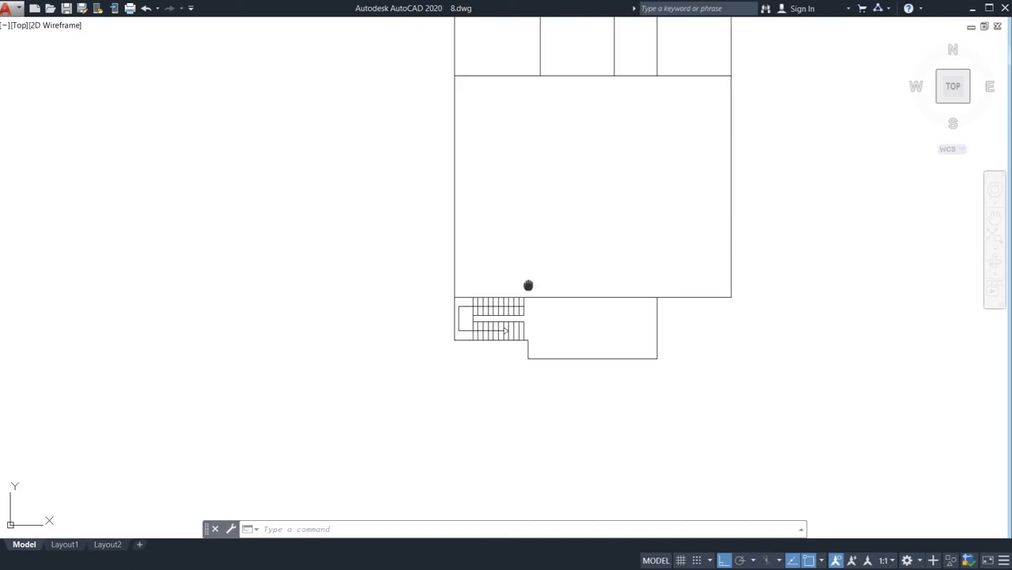
{"action": "middle_click_drag", "start_coordinate": [528, 285], "coordinate": [482, 316]}
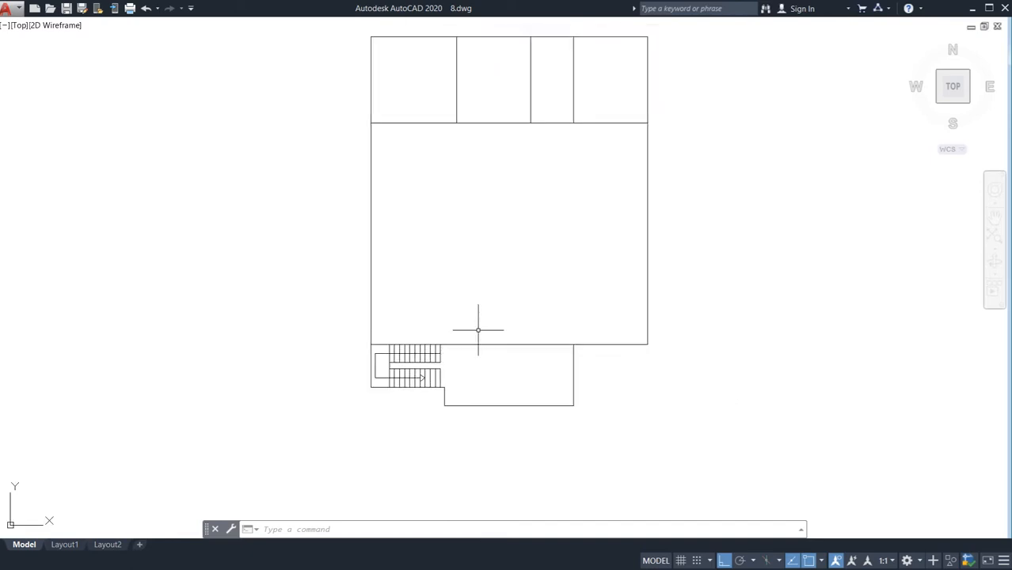
Offset the horizontal line above the stair 10' upward into the large central area
{"action": "type", "text": "o"}
{"action": "key", "text": "Return"}
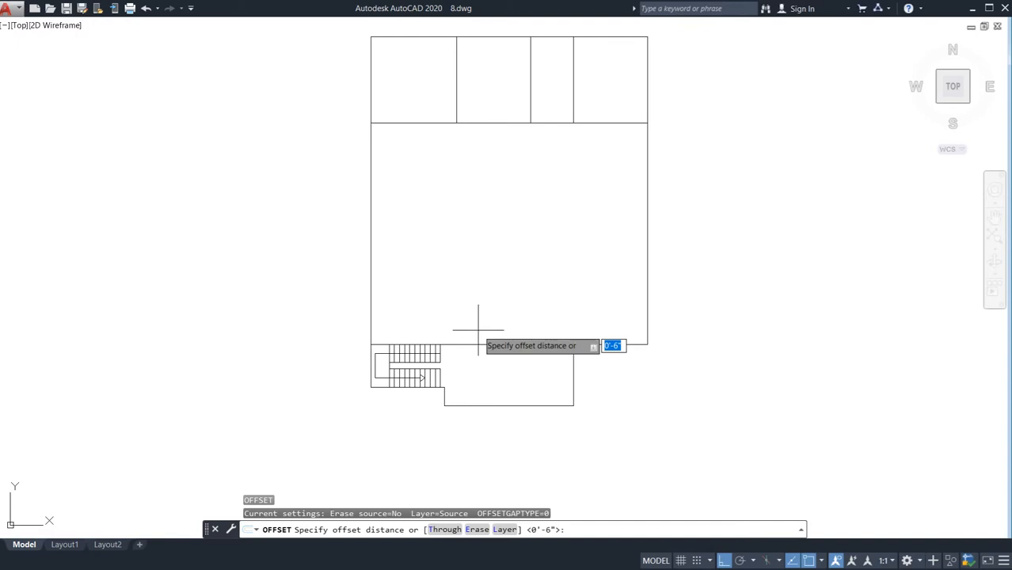
{"action": "type", "text": "10'"}
{"action": "key", "text": "Return"}
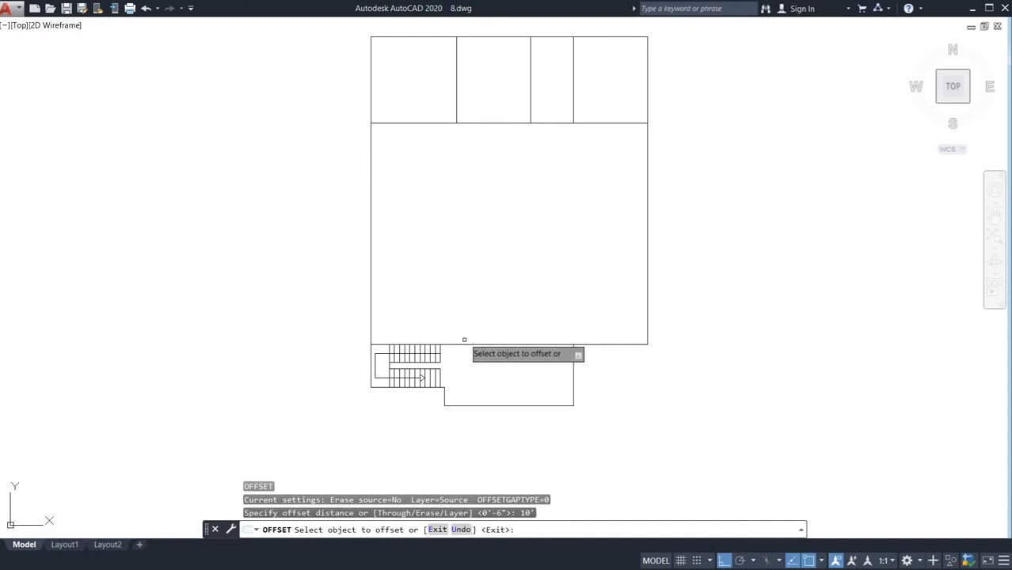
{"action": "left_click", "coordinate": [465, 345]}
{"action": "left_click", "coordinate": [470, 262]}
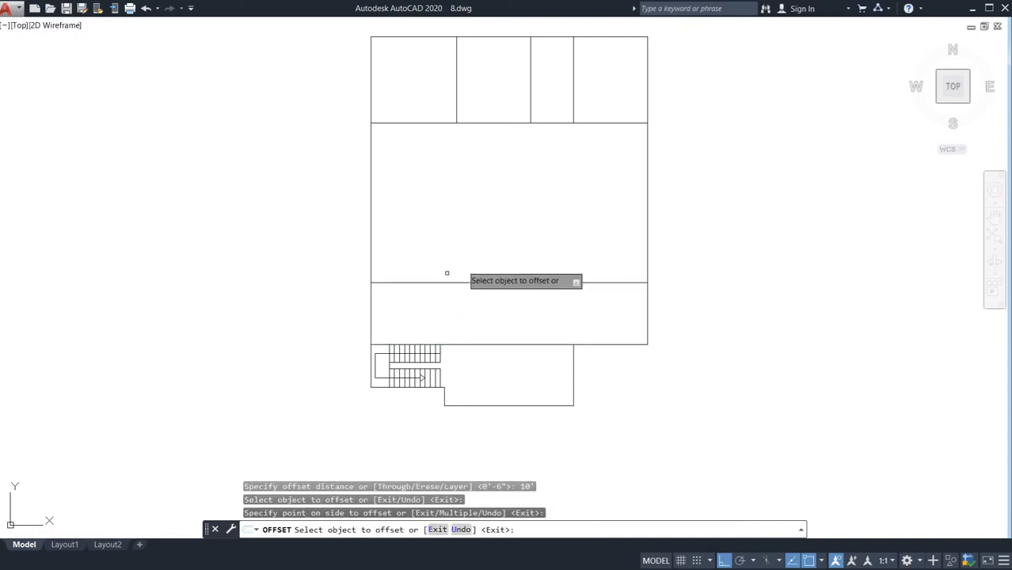
Offset the plan's left outer wall 12' inward
{"action": "left_click", "coordinate": [372, 306]}
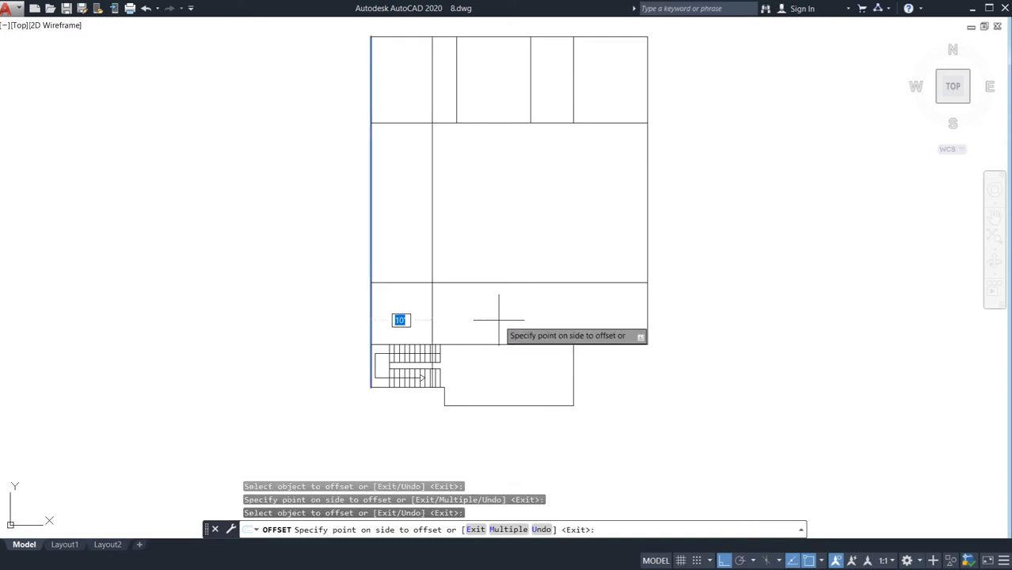
{"action": "type", "text": "12'"}
{"action": "key", "text": "Return"}
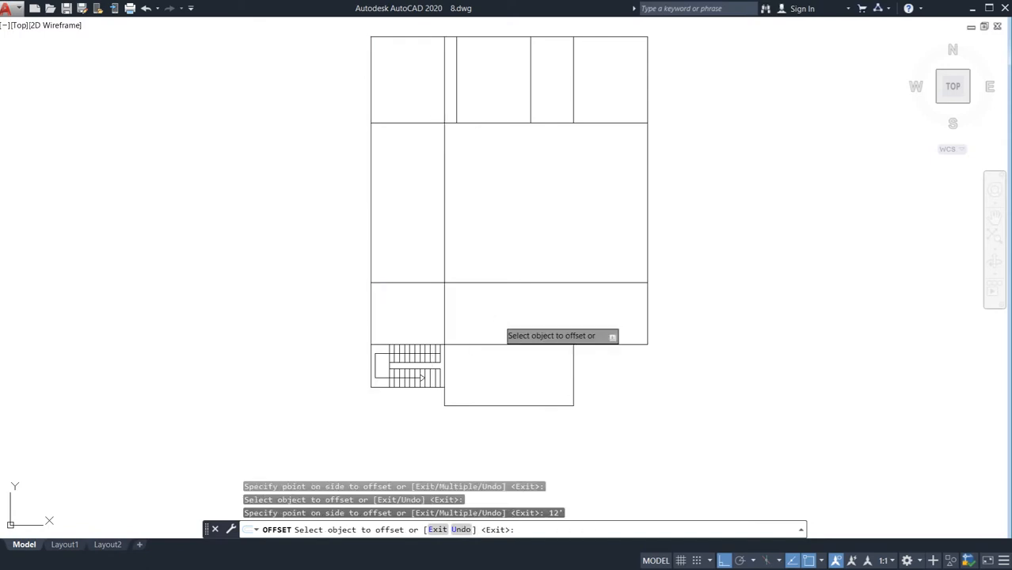
{"action": "key", "text": "Escape"}
Trim the two offset lines to a closed room above the stair and delete the leftover vertical piece in the upper-left room
{"action": "type", "text": "te cor"}
{"action": "key", "text": "Return"}
{"action": "key", "text": "Return"}
{"action": "left_click", "coordinate": [557, 247]}
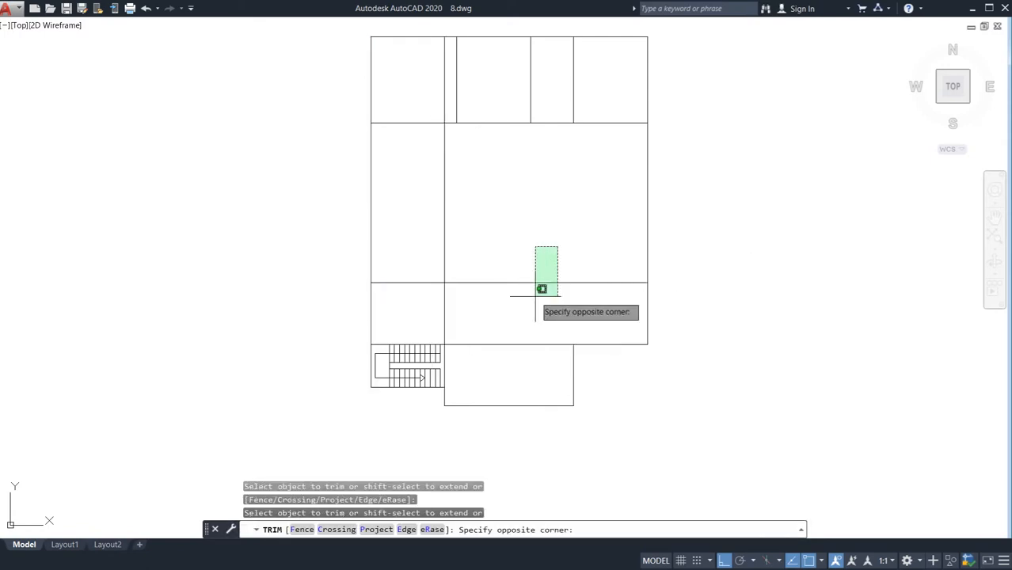
{"action": "left_click", "coordinate": [535, 297]}
{"action": "left_click", "coordinate": [529, 217]}
{"action": "key", "text": "Escape"}
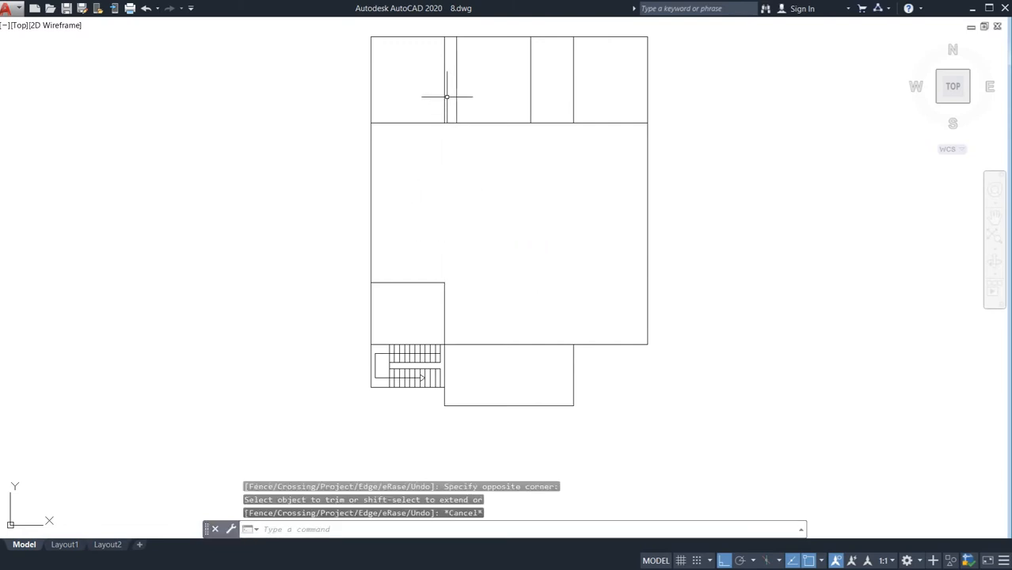
{"action": "key", "text": "Delete"}
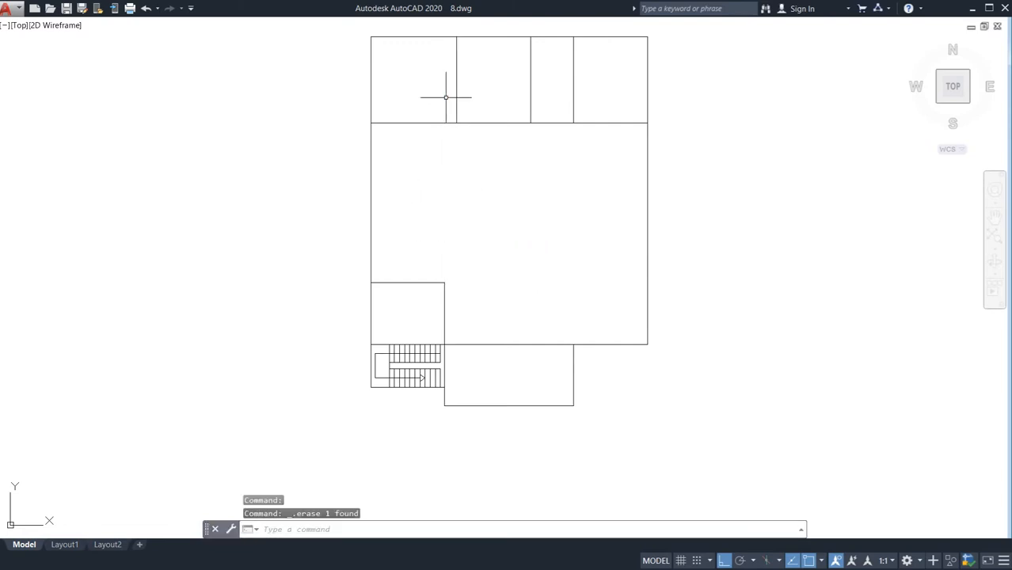
Examine the layout between the new room above the stair and the upper row of rooms
{"action": "scroll", "coordinate": [441, 267], "scroll_direction": "down", "scroll_amount": 2}
{"action": "scroll", "coordinate": [438, 279], "scroll_direction": "up", "scroll_amount": 2}
{"action": "scroll", "coordinate": [435, 297], "scroll_direction": "down", "scroll_amount": 1}
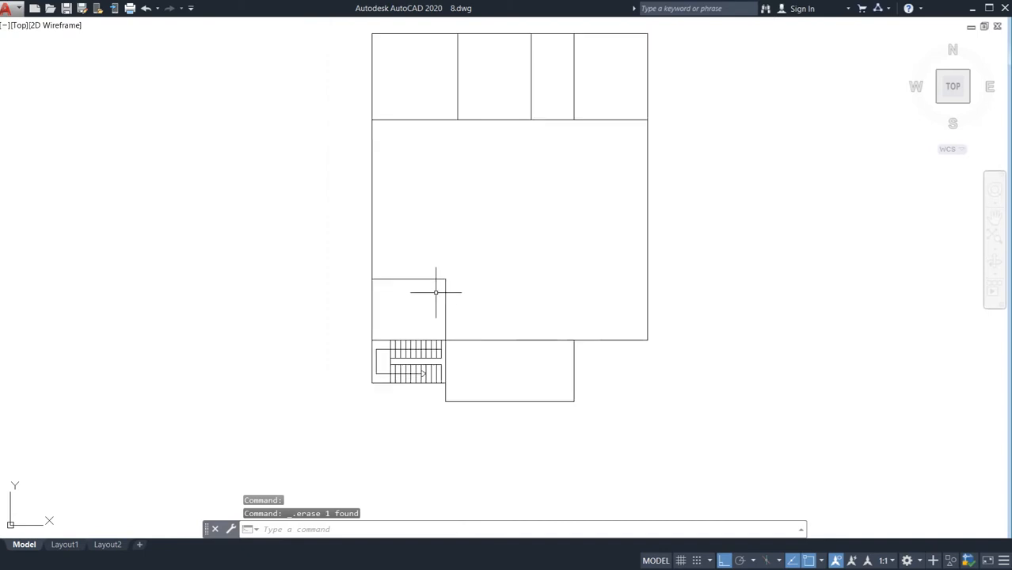
{"action": "middle_click_drag", "start_coordinate": [439, 276], "coordinate": [446, 308]}
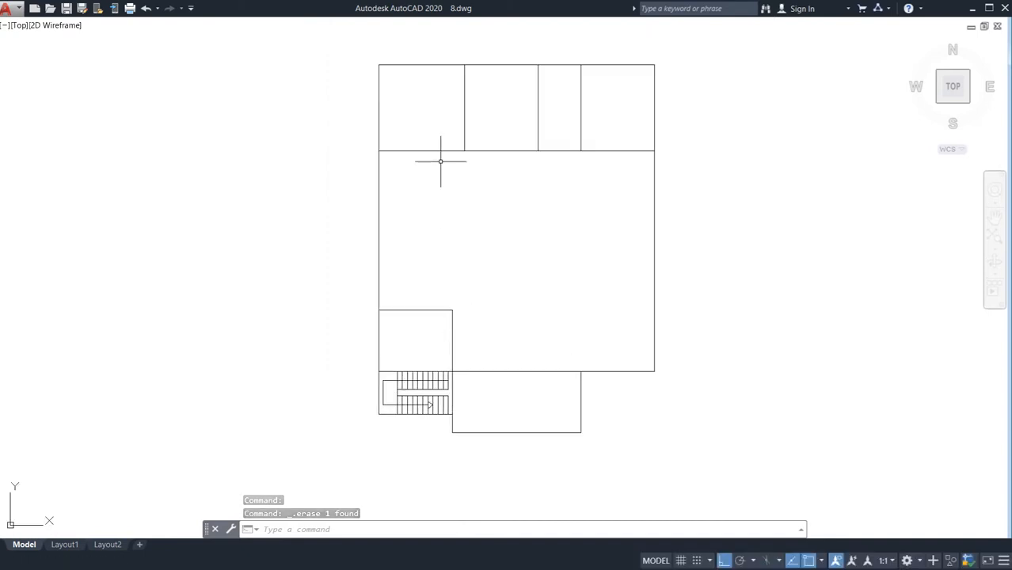
{"action": "scroll", "coordinate": [434, 324], "scroll_direction": "up", "scroll_amount": 2}
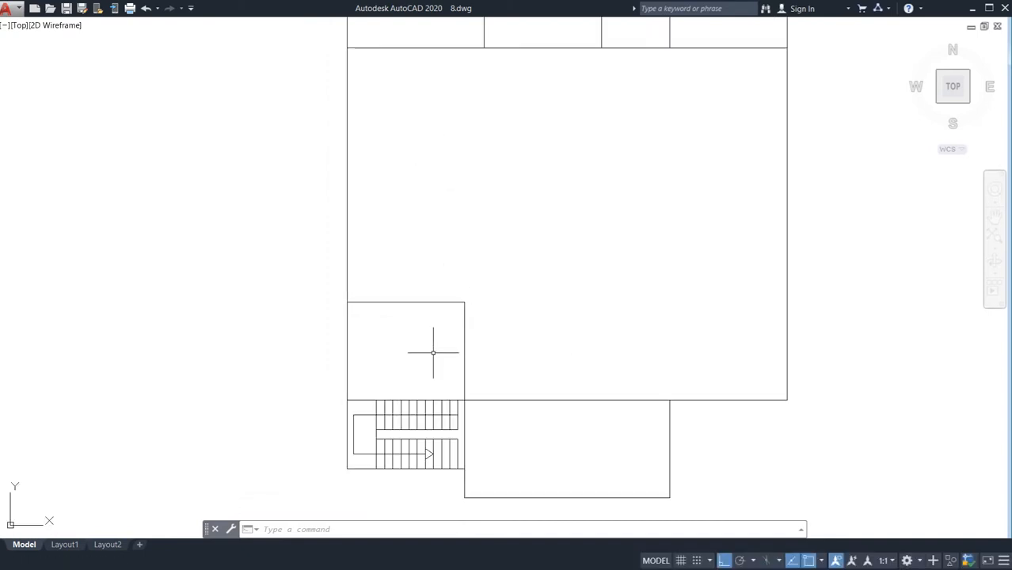
{"action": "middle_click_drag", "start_coordinate": [434, 351], "coordinate": [435, 364]}
{"action": "scroll", "coordinate": [448, 186], "scroll_direction": "down", "scroll_amount": 2}
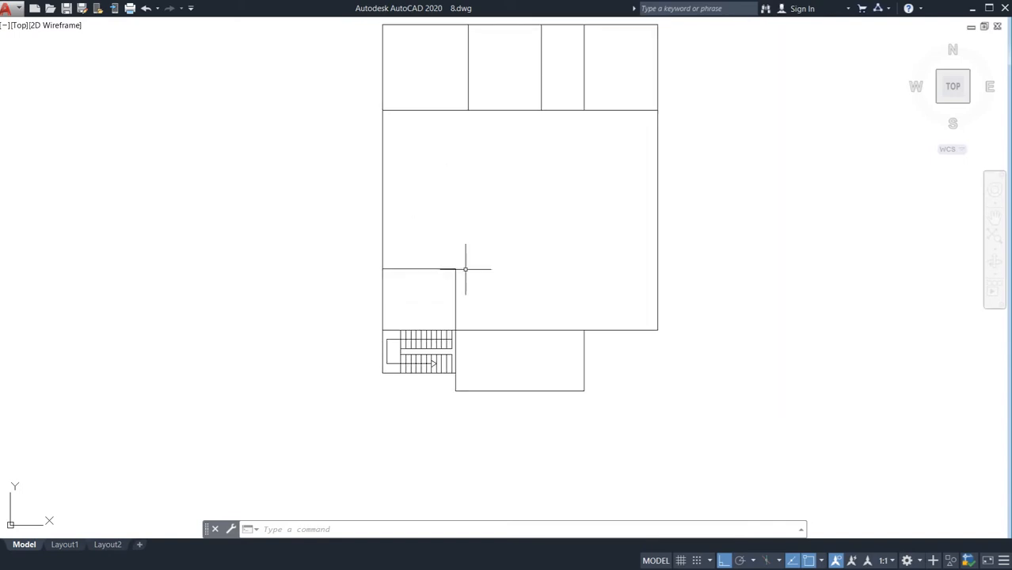
{"action": "middle_click_drag", "start_coordinate": [510, 285], "coordinate": [457, 289]}
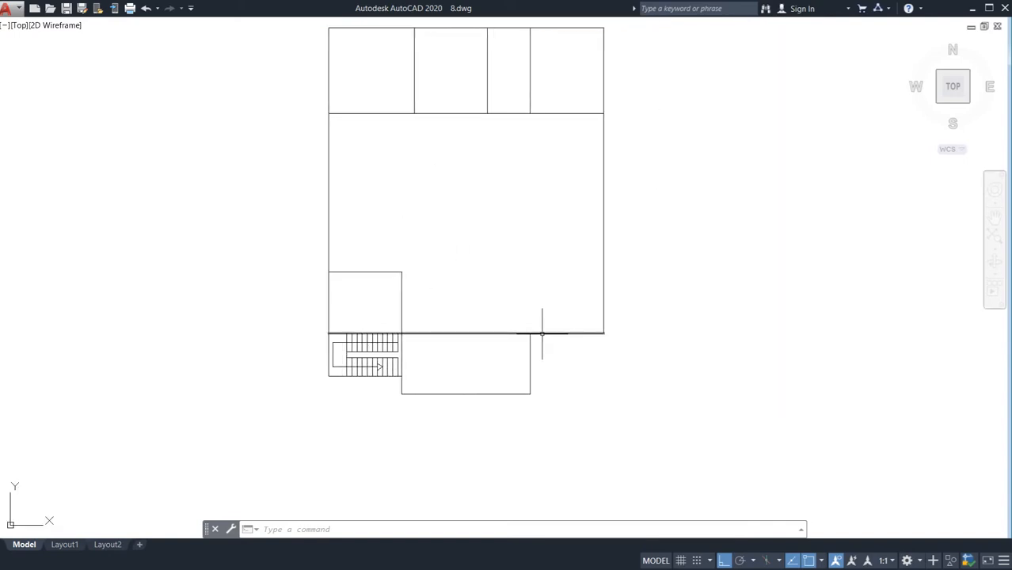
{"action": "scroll", "coordinate": [542, 333], "scroll_direction": "up", "scroll_amount": 2}
{"action": "middle_click_drag", "start_coordinate": [549, 271], "coordinate": [554, 316]}
{"action": "scroll", "coordinate": [412, 242], "scroll_direction": "down", "scroll_amount": 2}
{"action": "middle_click_drag", "start_coordinate": [395, 228], "coordinate": [431, 297]}
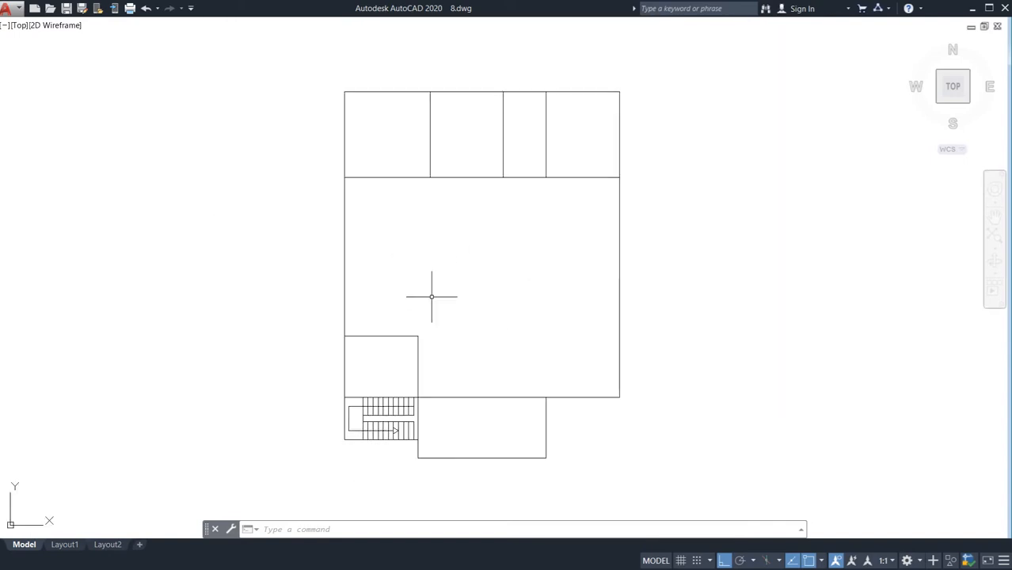
Draw a line along the left outer wall from the new room's upper-left corner to the bottom of the upper room row
{"action": "type", "text": "l"}
{"action": "key", "text": "Return"}
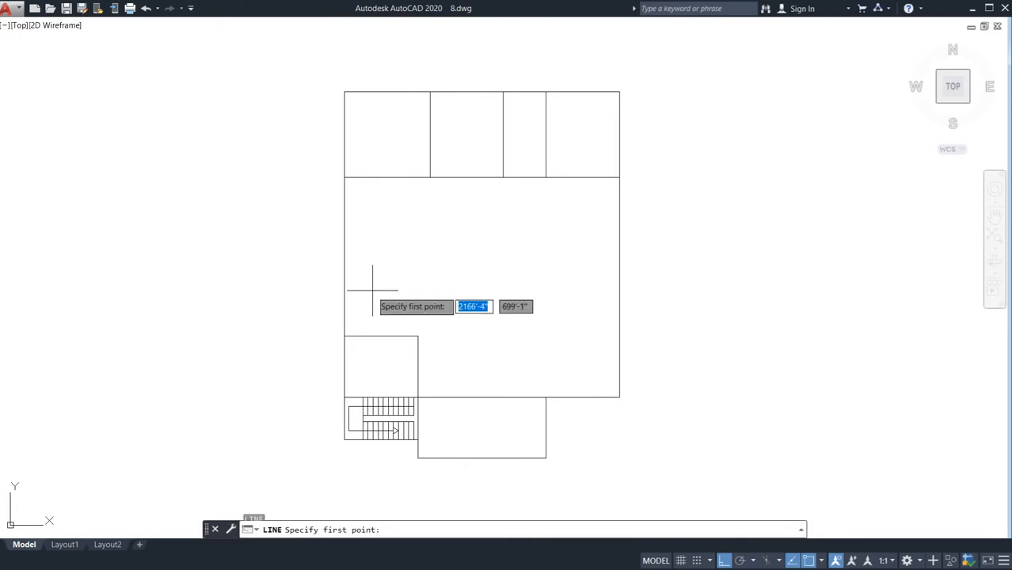
{"action": "left_click", "coordinate": [345, 336]}
{"action": "left_click", "coordinate": [344, 177]}
{"action": "key", "text": "Return"}
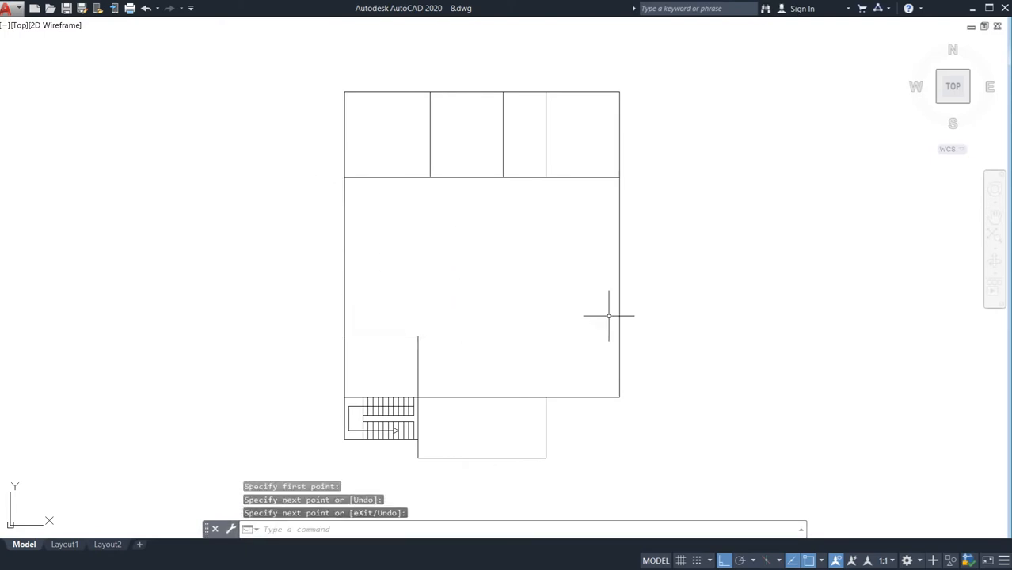
Extend the top line of the room above the stair to the right outer wall
{"action": "scroll", "coordinate": [388, 364], "scroll_direction": "up", "scroll_amount": 2}
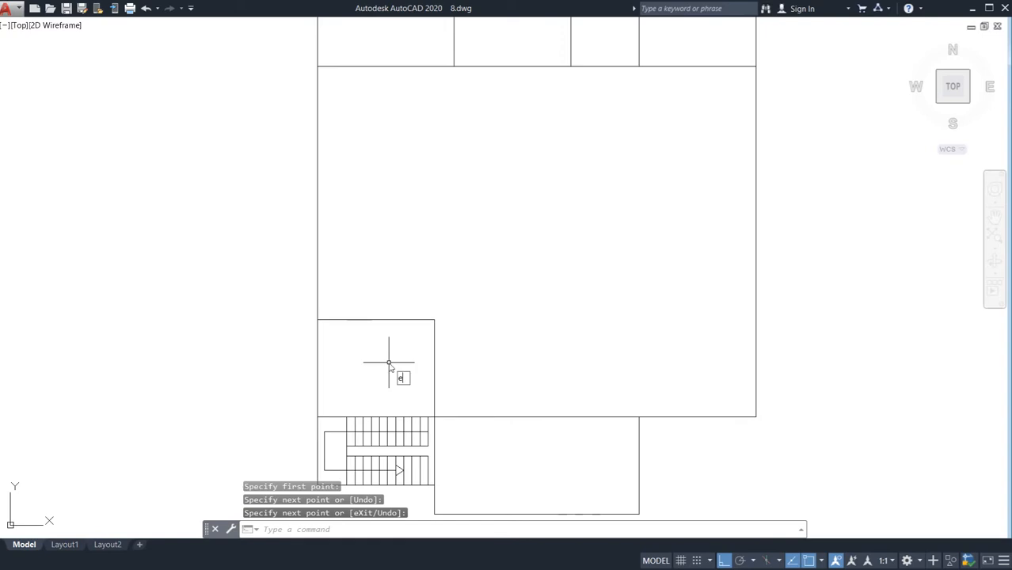
{"action": "type", "text": "ex"}
{"action": "key", "text": "Return"}
{"action": "left_click", "coordinate": [429, 285]}
{"action": "left_click", "coordinate": [393, 324]}
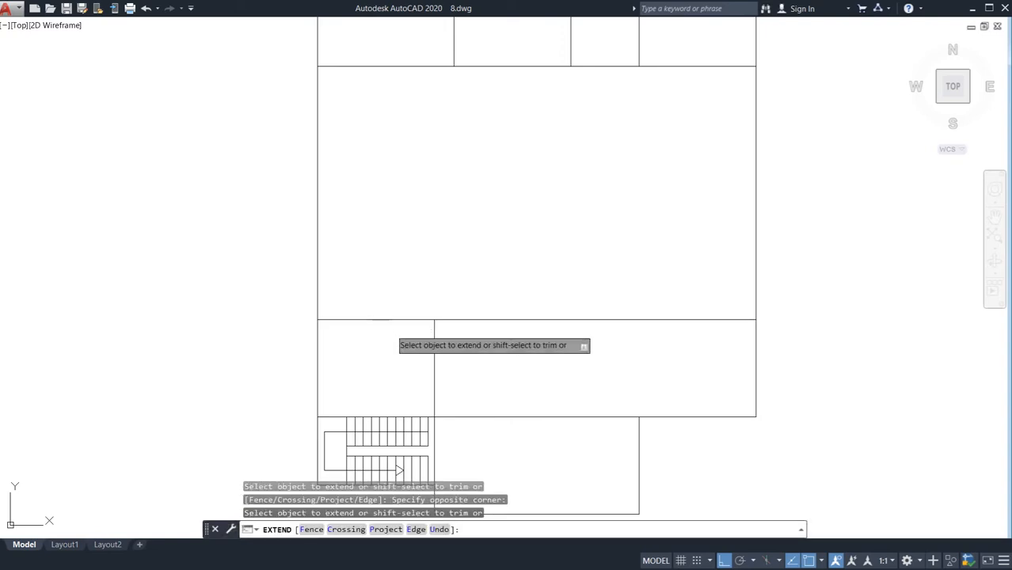
{"action": "key", "text": "Escape"}
Draw a line along the right outer wall from the extended line's end to the bottom of the upper room row
{"action": "type", "text": "l"}
{"action": "key", "text": "Return"}
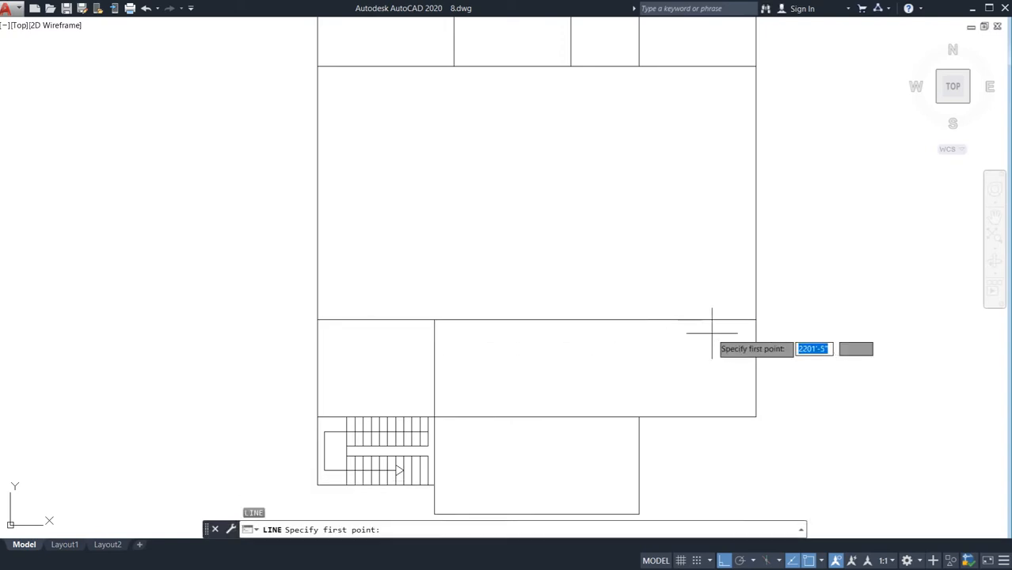
{"action": "left_click", "coordinate": [756, 319]}
{"action": "left_click", "coordinate": [756, 66]}
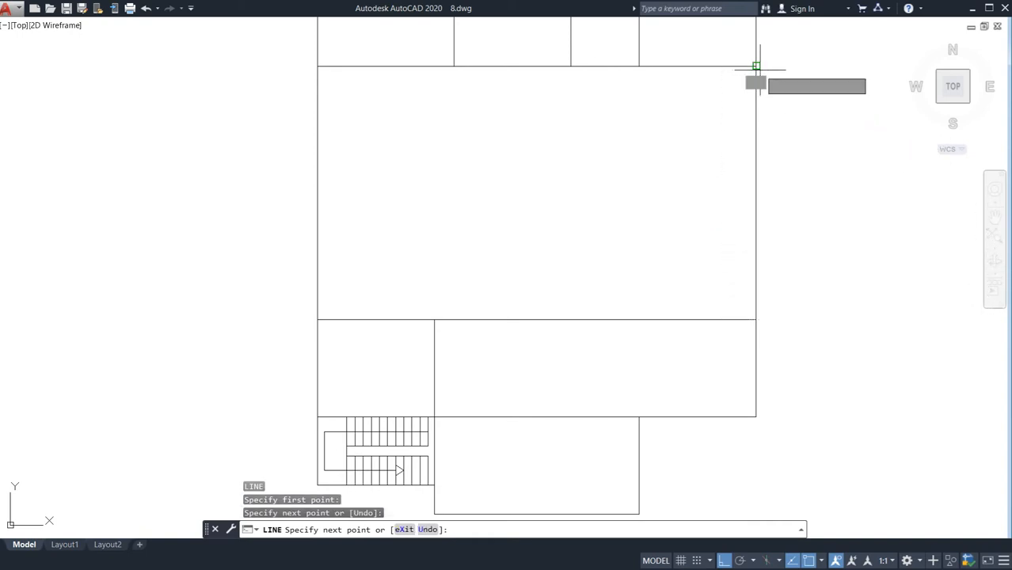
{"action": "key", "text": "Return"}
Offset the two lines drawn along the left and right outer walls 3' inward
{"action": "type", "text": "o"}
{"action": "key", "text": "Return"}
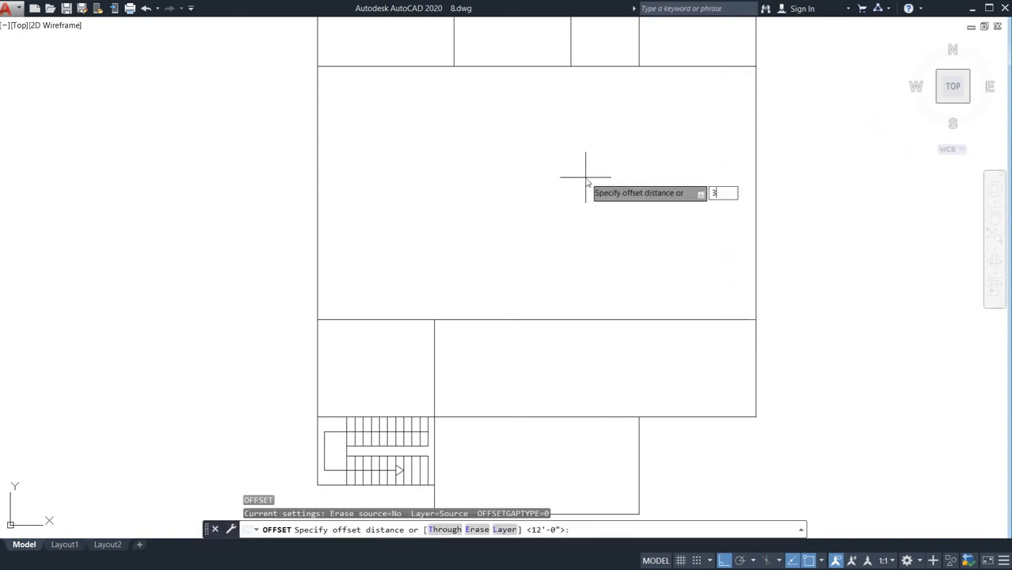
{"action": "type", "text": "3"}
{"action": "key", "text": "Return"}
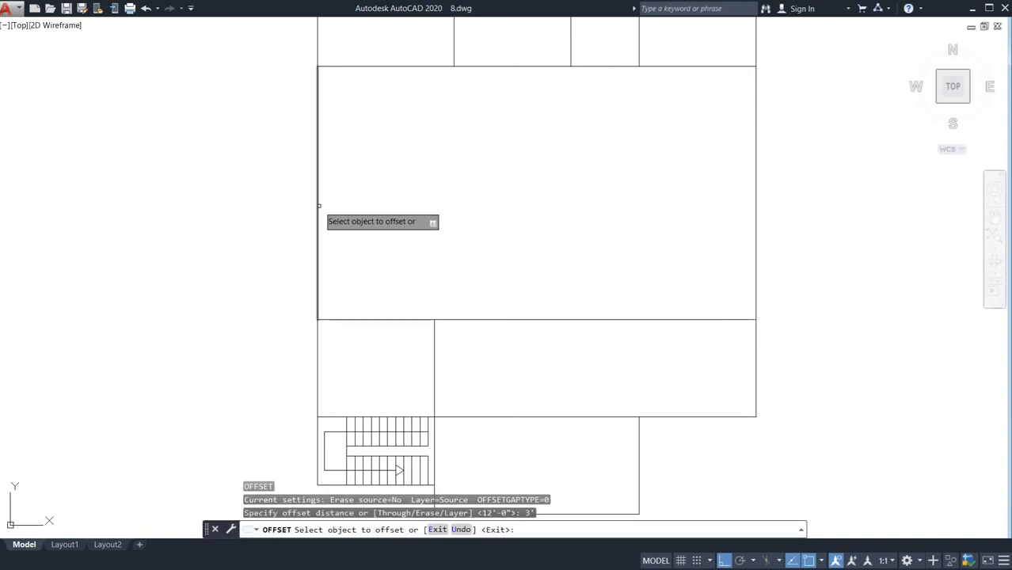
{"action": "left_click", "coordinate": [319, 205]}
{"action": "left_click", "coordinate": [369, 233]}
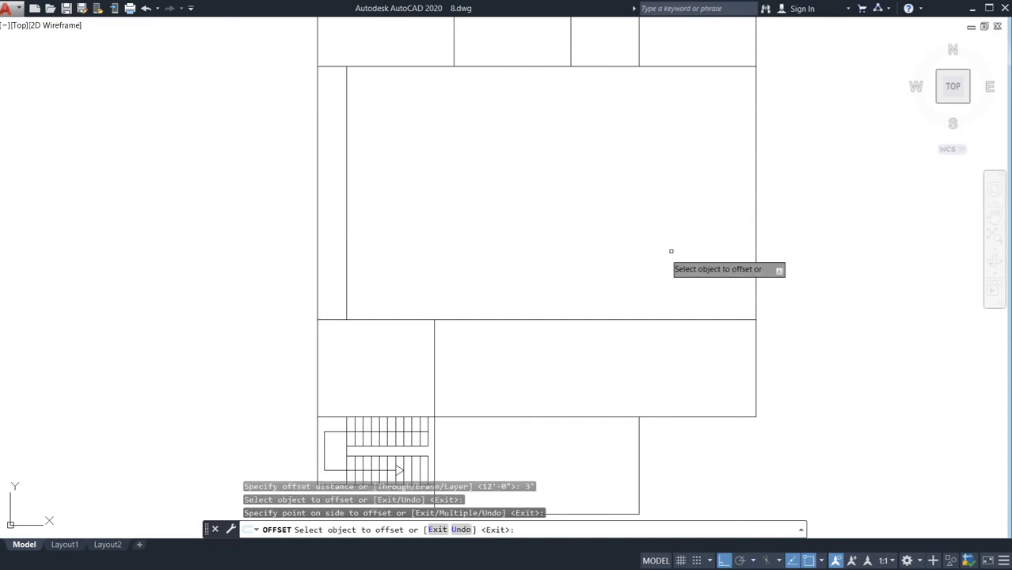
{"action": "left_click", "coordinate": [753, 207]}
{"action": "left_click", "coordinate": [554, 238]}
{"action": "key", "text": "Escape"}
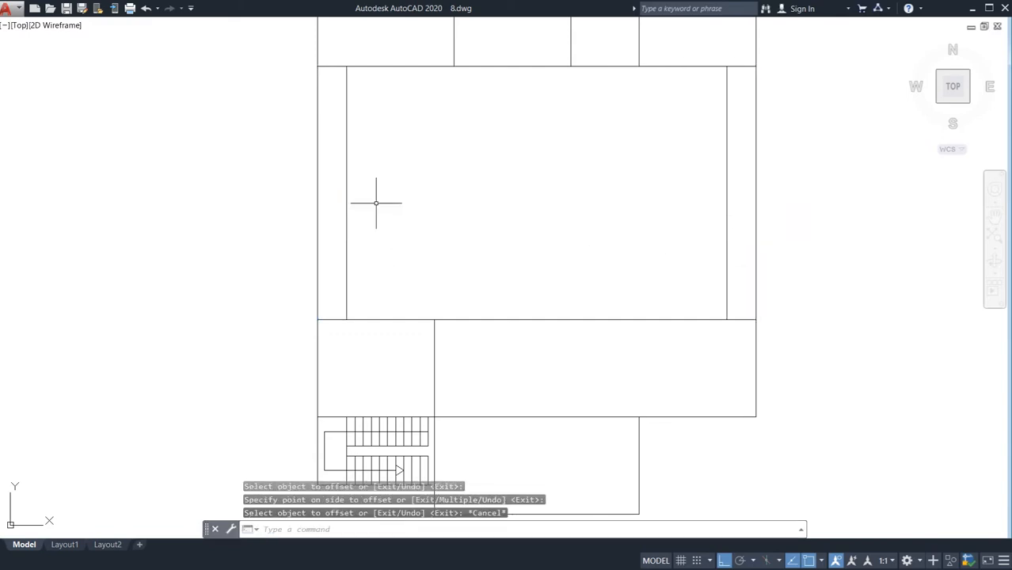
Trim the left outer wall beside the central area and delete the line drawn over it
{"action": "key", "text": "Return"}
{"action": "left_click", "coordinate": [342, 175]}
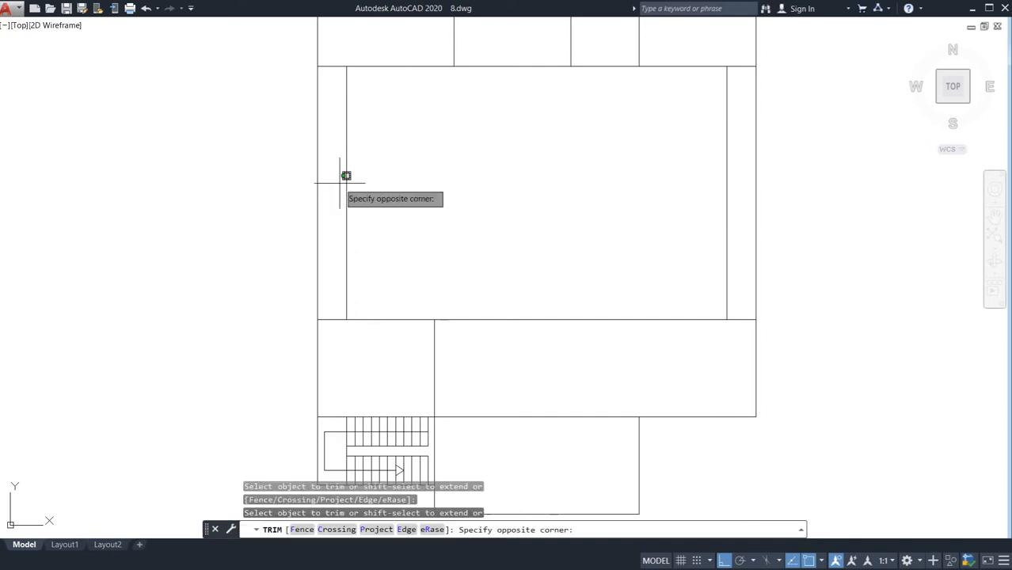
{"action": "left_click", "coordinate": [234, 250]}
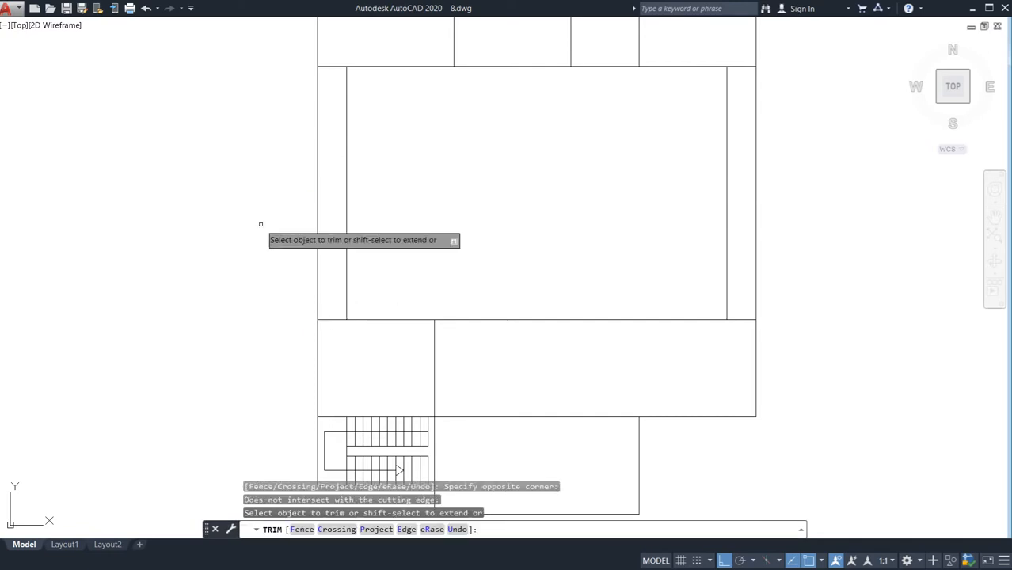
{"action": "key", "text": "Escape"}
{"action": "left_click", "coordinate": [328, 187]}
{"action": "left_click", "coordinate": [253, 217]}
{"action": "key", "text": "Delete"}
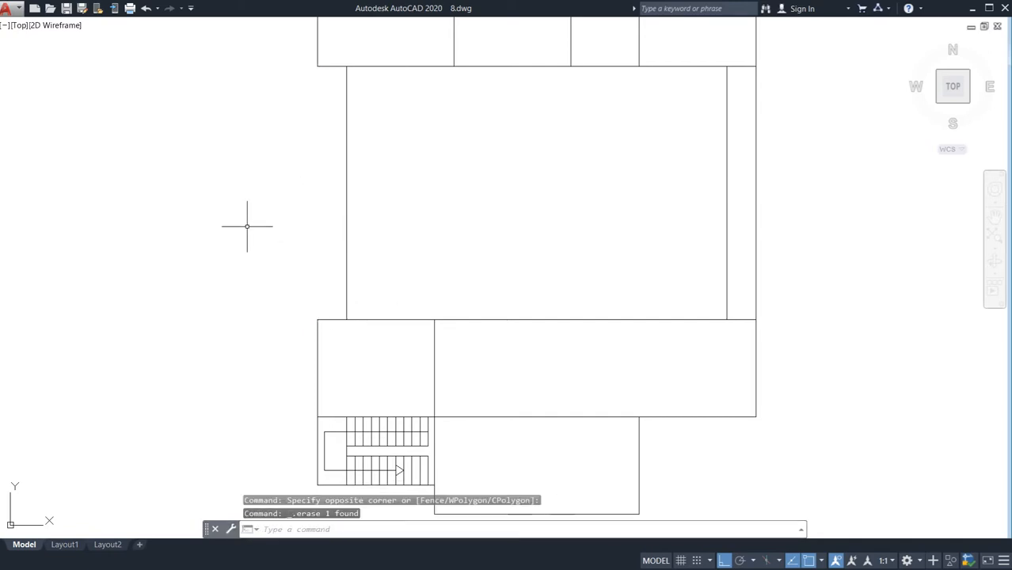
Trim the right outer wall between the upper room row and the extended horizontal line
{"action": "left_click", "coordinate": [772, 161]}
{"action": "left_click", "coordinate": [713, 181]}
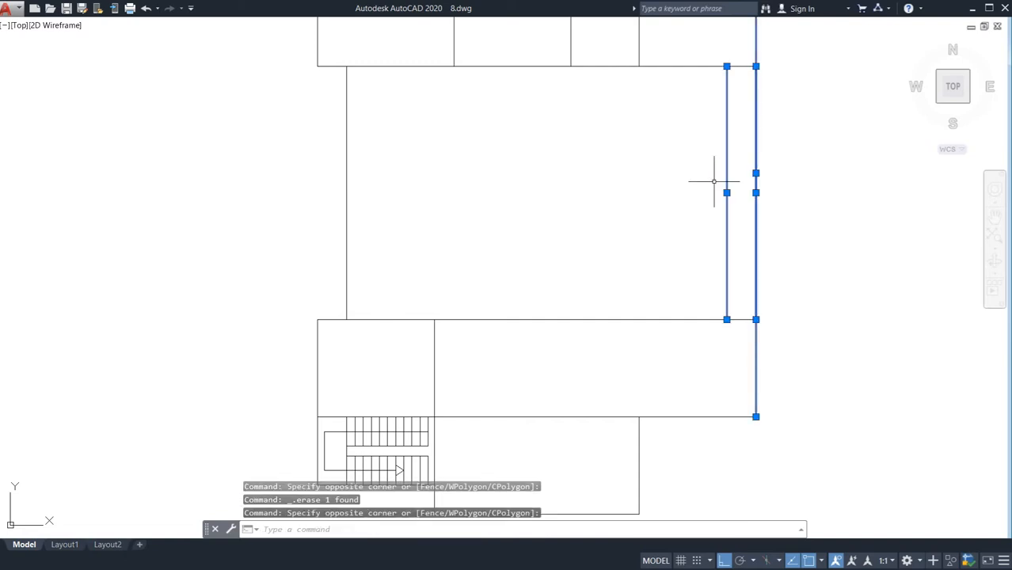
{"action": "key", "text": "Escape"}
{"action": "type", "text": "tr"}
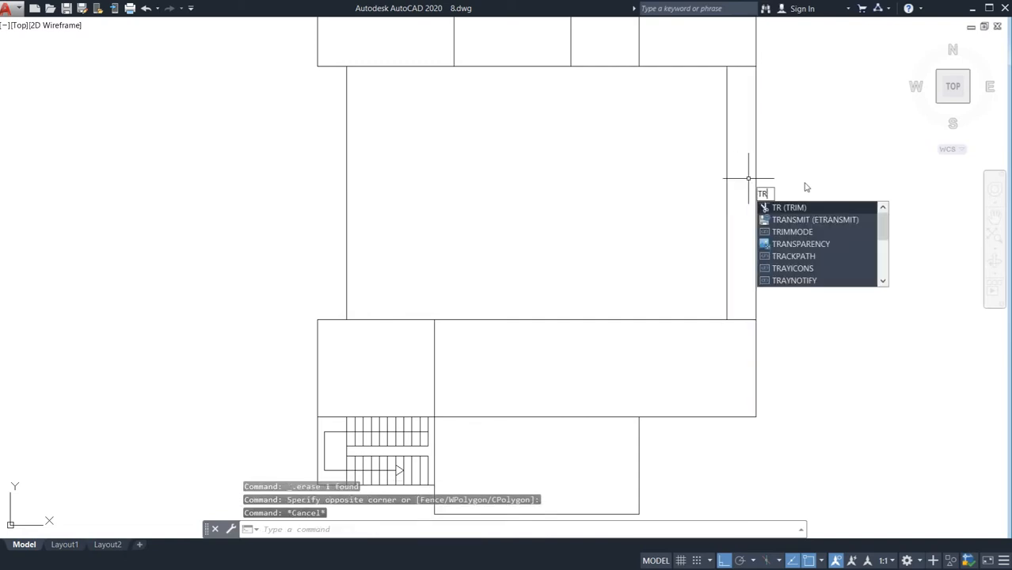
{"action": "key", "text": "Return"}
{"action": "left_click", "coordinate": [779, 184]}
{"action": "left_click", "coordinate": [726, 209]}
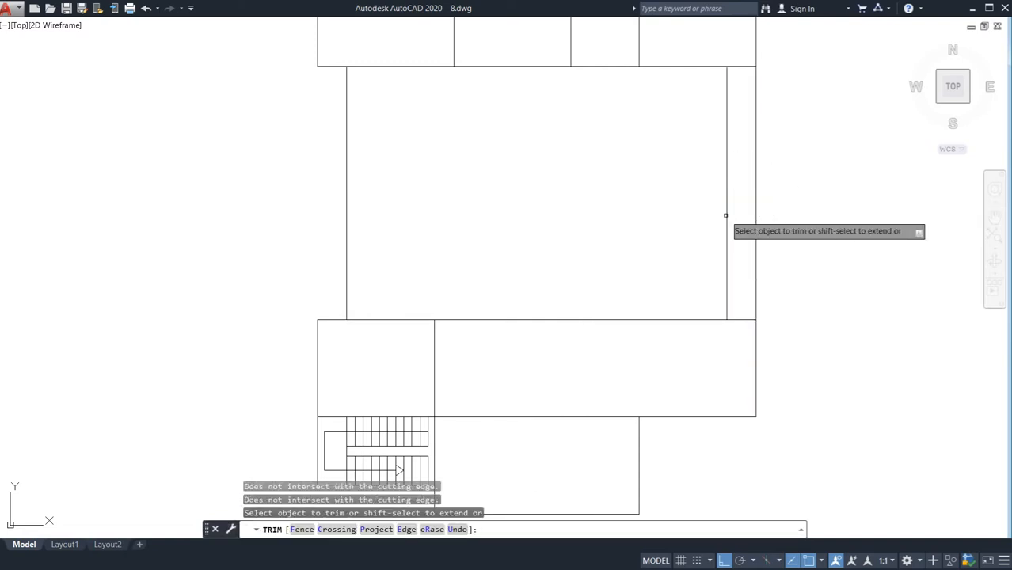
Delete the line drawn over the right outer wall beside the central area
{"action": "key", "text": "Escape"}
{"action": "left_click", "coordinate": [755, 179]}
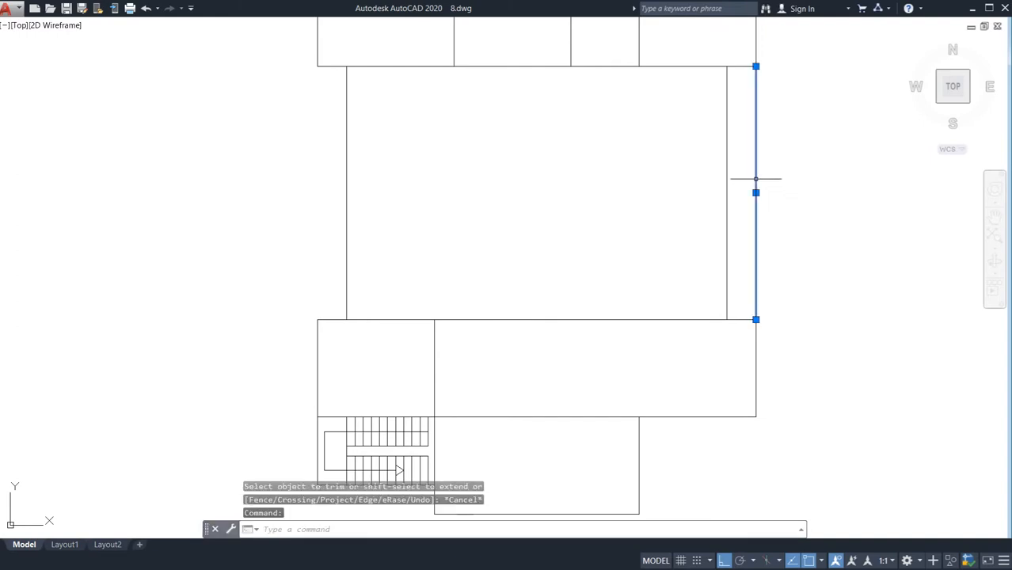
{"action": "key", "text": "Delete"}
Trim the horizontal line below the central area between the lower-left room and the recessed right wall
{"action": "scroll", "coordinate": [703, 197], "scroll_direction": "down", "scroll_amount": 4}
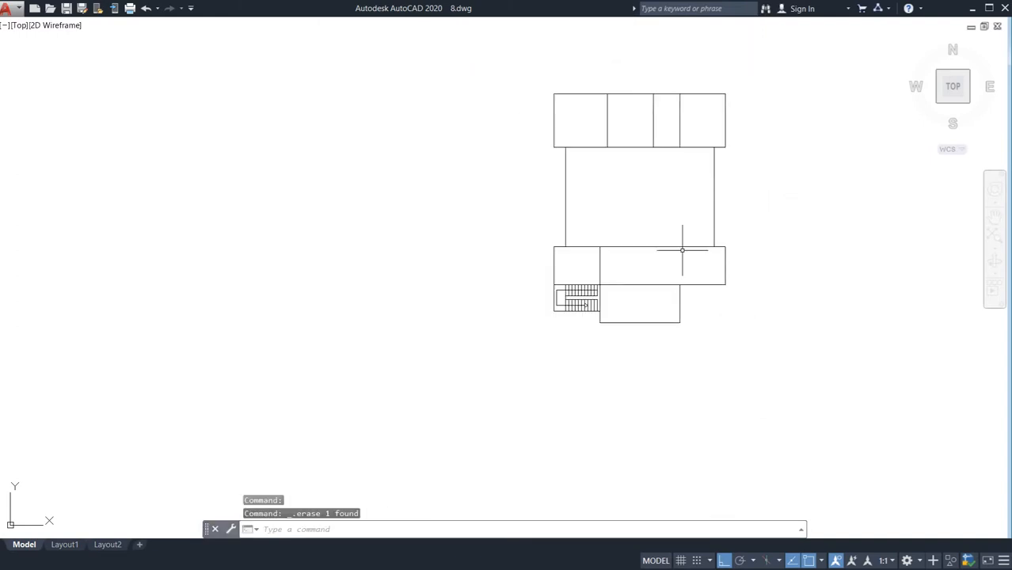
{"action": "scroll", "coordinate": [666, 224], "scroll_direction": "up", "scroll_amount": 3}
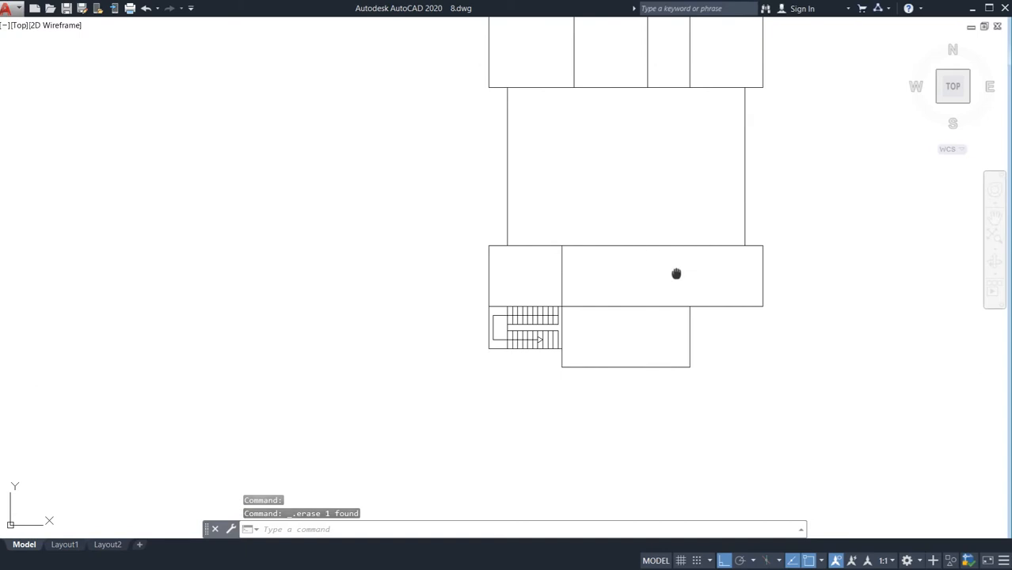
{"action": "middle_click_drag", "start_coordinate": [676, 273], "coordinate": [565, 280]}
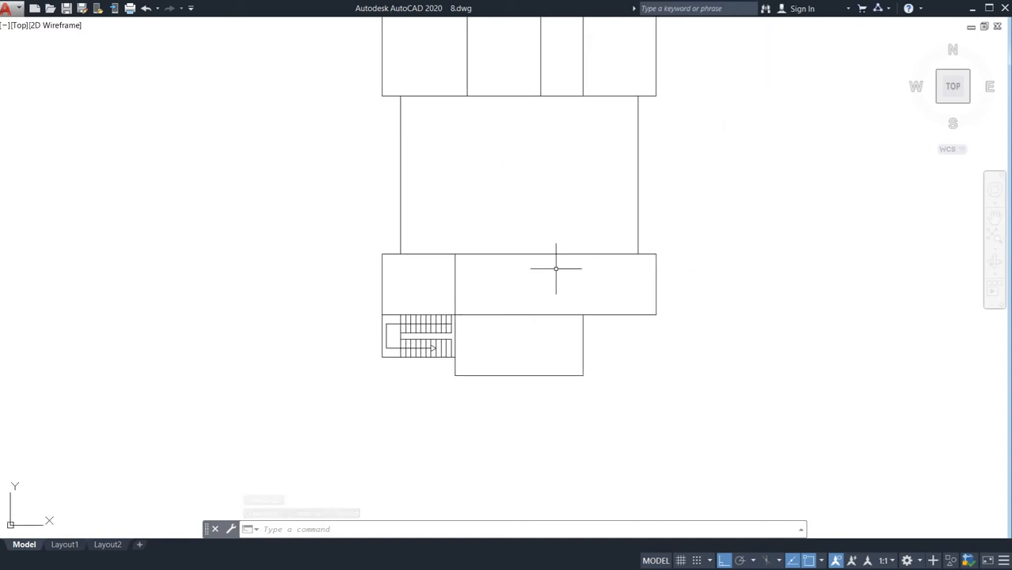
{"action": "left_click", "coordinate": [589, 231]}
{"action": "left_click", "coordinate": [571, 261]}
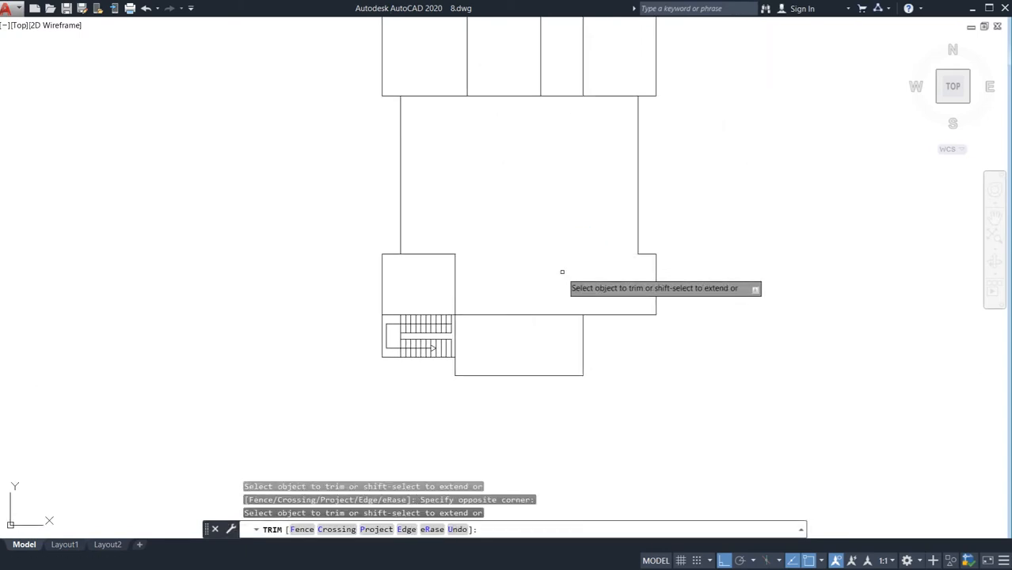
{"action": "key", "text": "Escape"}
Trim the upper-left room's bottom line between the recessed left wall and the room's right wall
{"action": "scroll", "coordinate": [560, 237], "scroll_direction": "down", "scroll_amount": 2}
{"action": "middle_click_drag", "start_coordinate": [560, 239], "coordinate": [538, 250]}
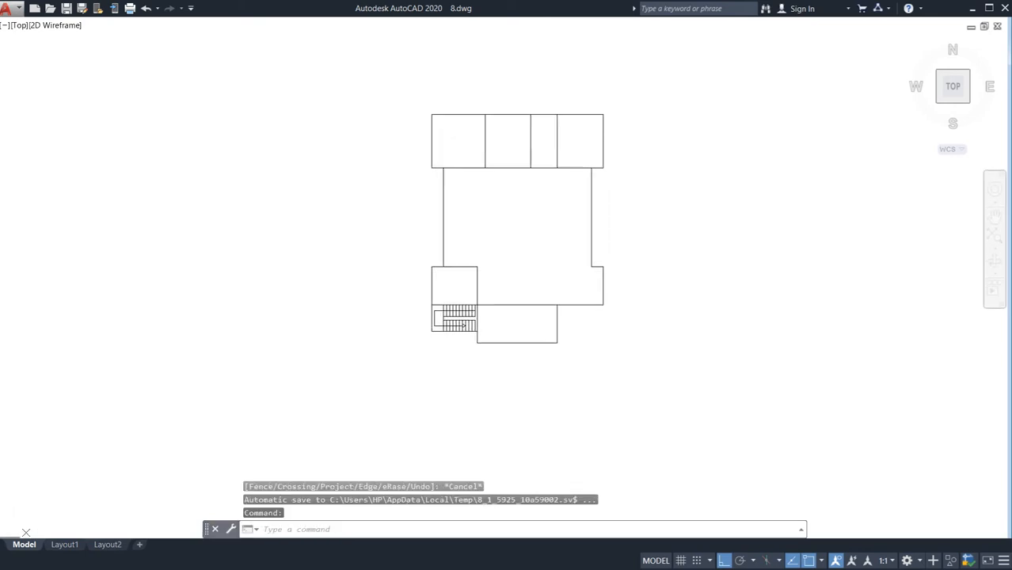
{"action": "scroll", "coordinate": [472, 153], "scroll_direction": "up", "scroll_amount": 2}
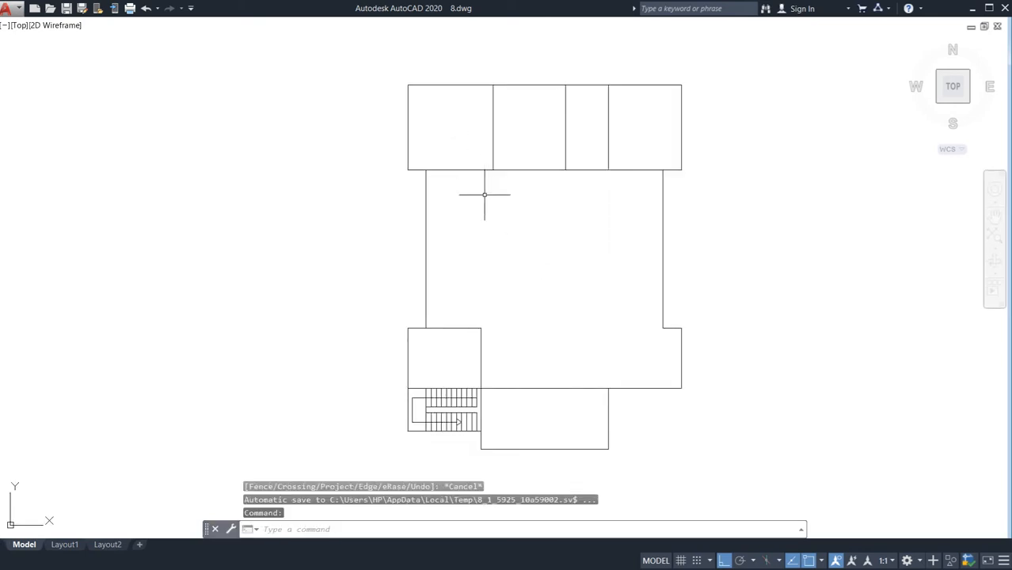
{"action": "type", "text": "tr"}
{"action": "key", "text": "Return"}
{"action": "left_click", "coordinate": [480, 159]}
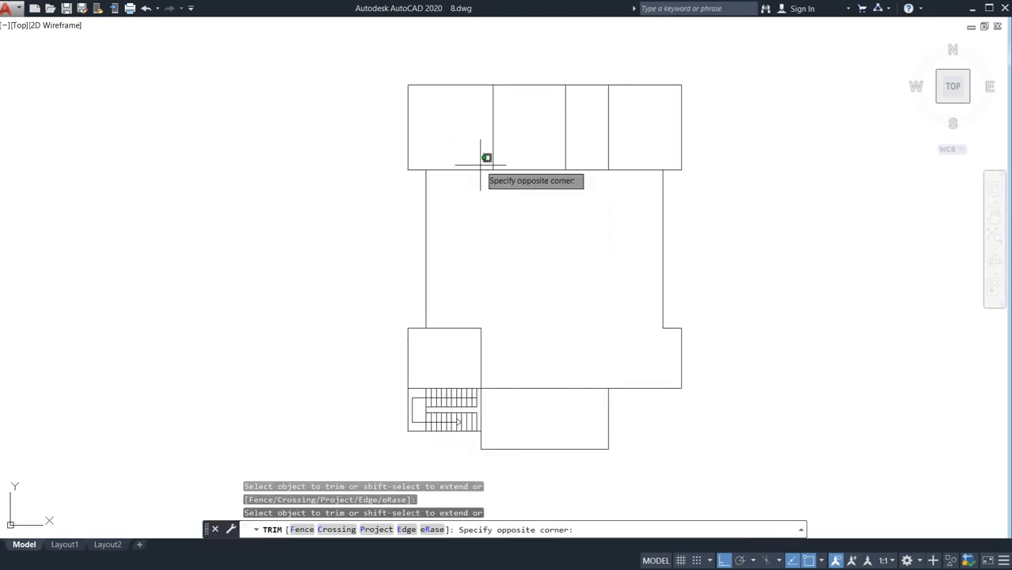
{"action": "left_click", "coordinate": [467, 199]}
{"action": "key", "text": "Escape"}
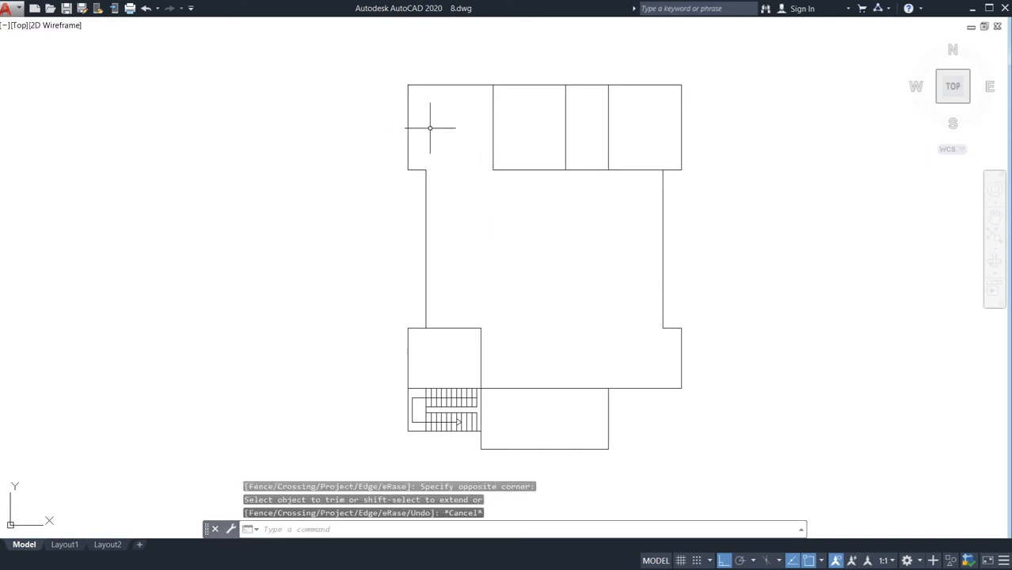
Start an offset with the distance set to 6'
{"action": "type", "text": "o"}
{"action": "key", "text": "Return"}
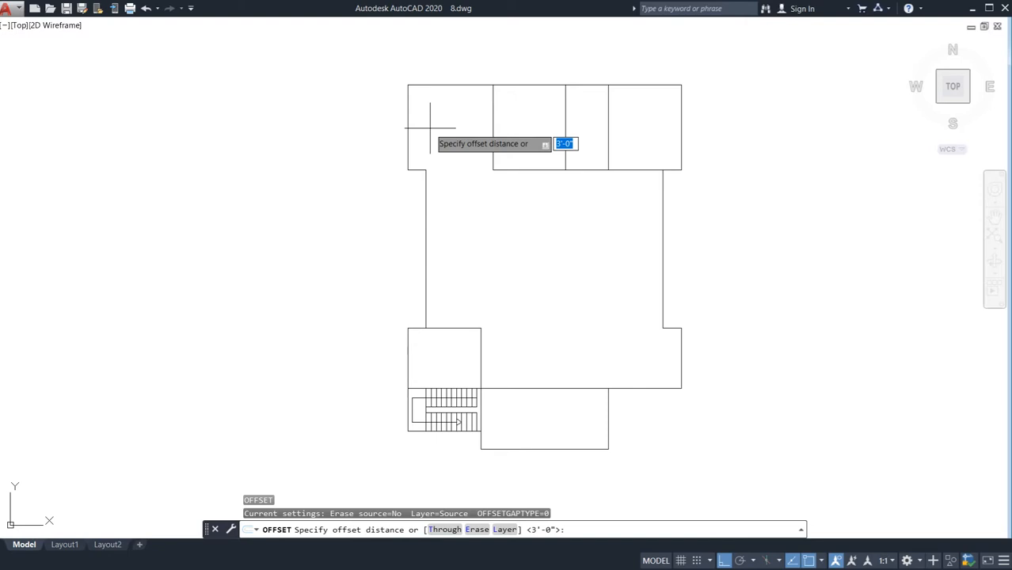
{"action": "type", "text": "6'"}
{"action": "key", "text": "Return"}
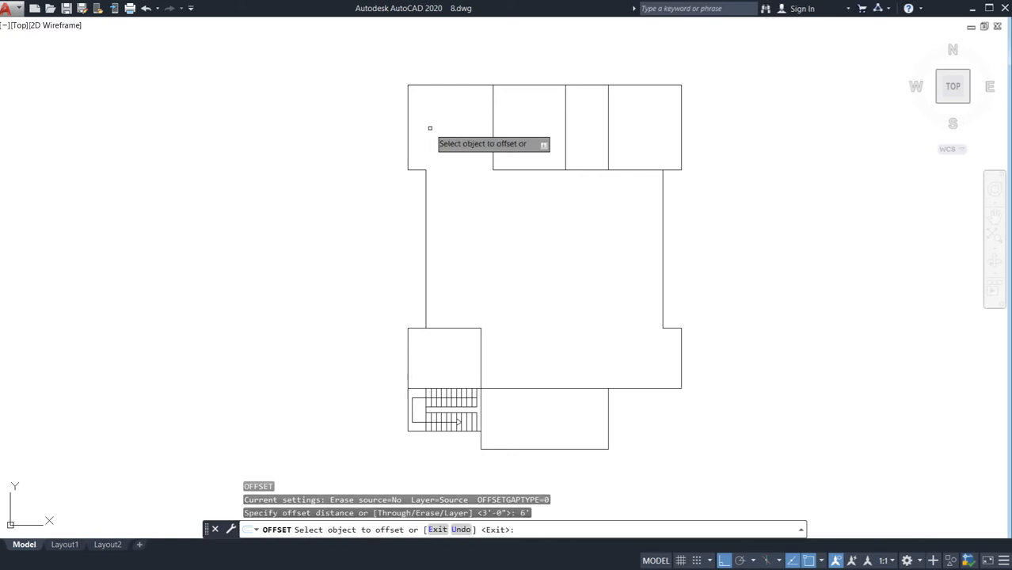
Try offsetting the top outer wall 6' down and the upper-left room's left wall 8' inward, and undo both offsets
{"action": "left_click", "coordinate": [439, 84]}
{"action": "left_click", "coordinate": [442, 153]}
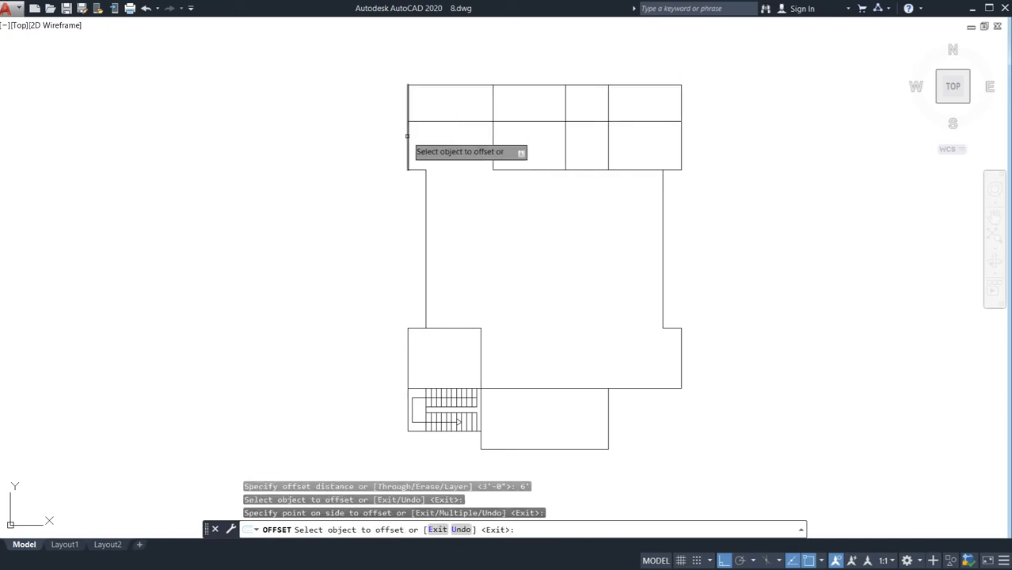
{"action": "left_click", "coordinate": [408, 136]}
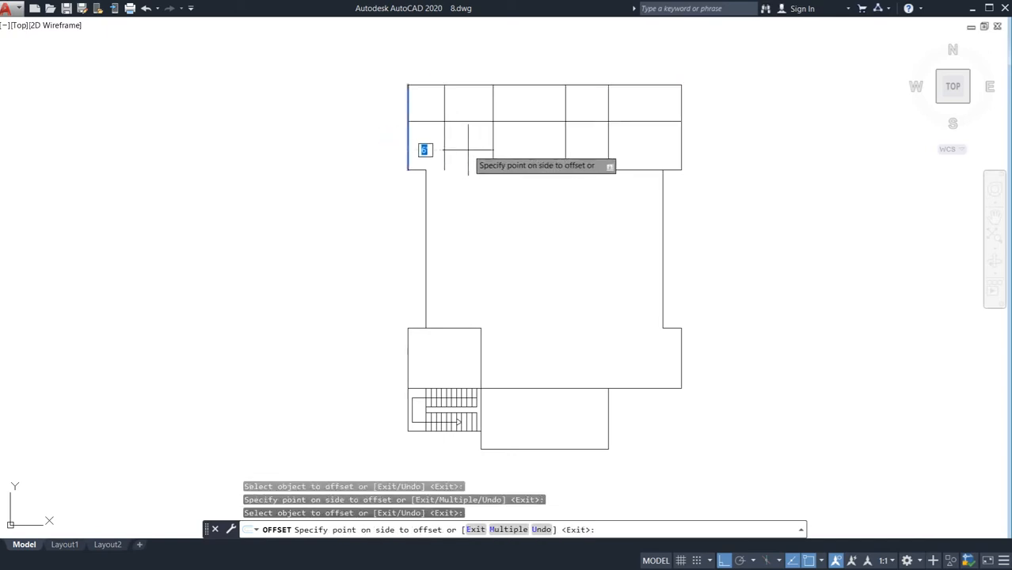
{"action": "type", "text": "8'"}
{"action": "key", "text": "Return"}
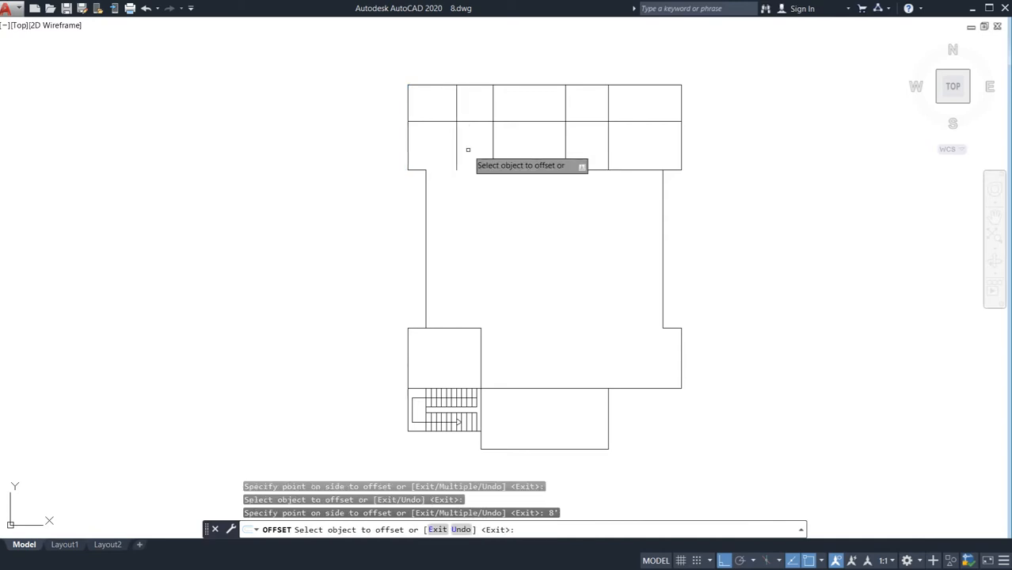
{"action": "key", "text": "ctrl+z"}
{"action": "key", "text": "ctrl+z"}
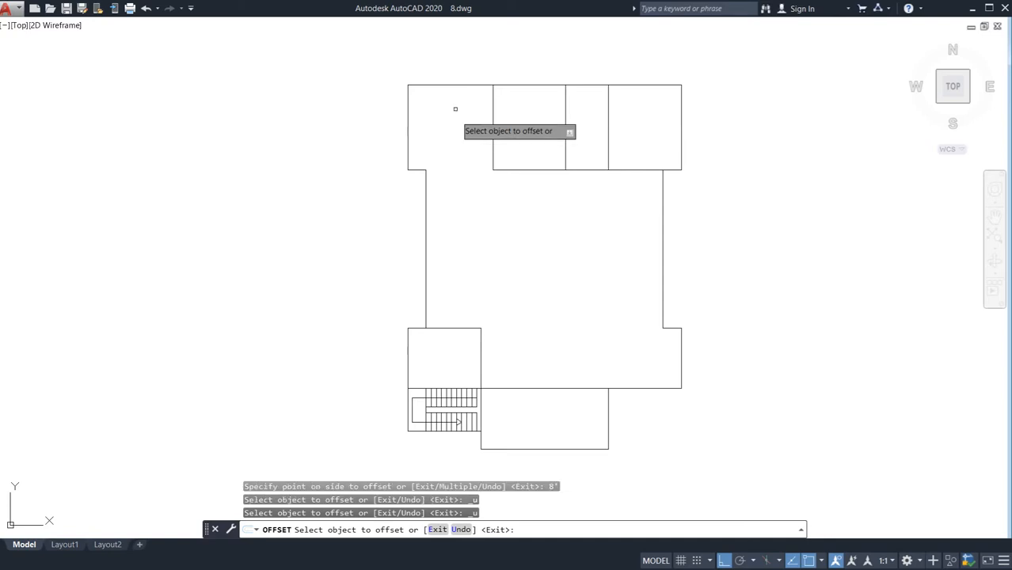
Offset the top outer wall 8' down and the upper-left room's left wall 6' inward
{"action": "left_click", "coordinate": [453, 84]}
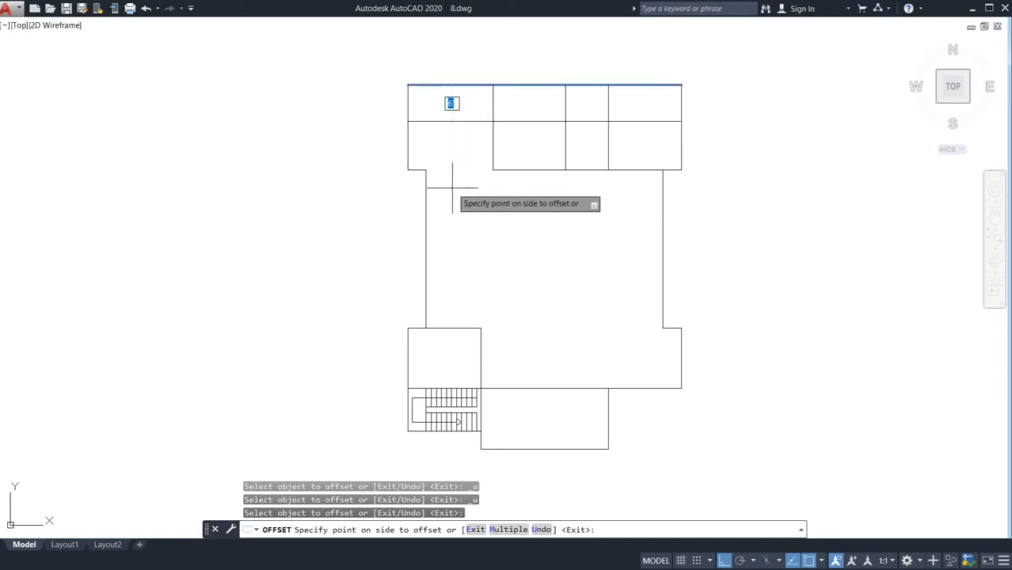
{"action": "type", "text": "8'"}
{"action": "key", "text": "Return"}
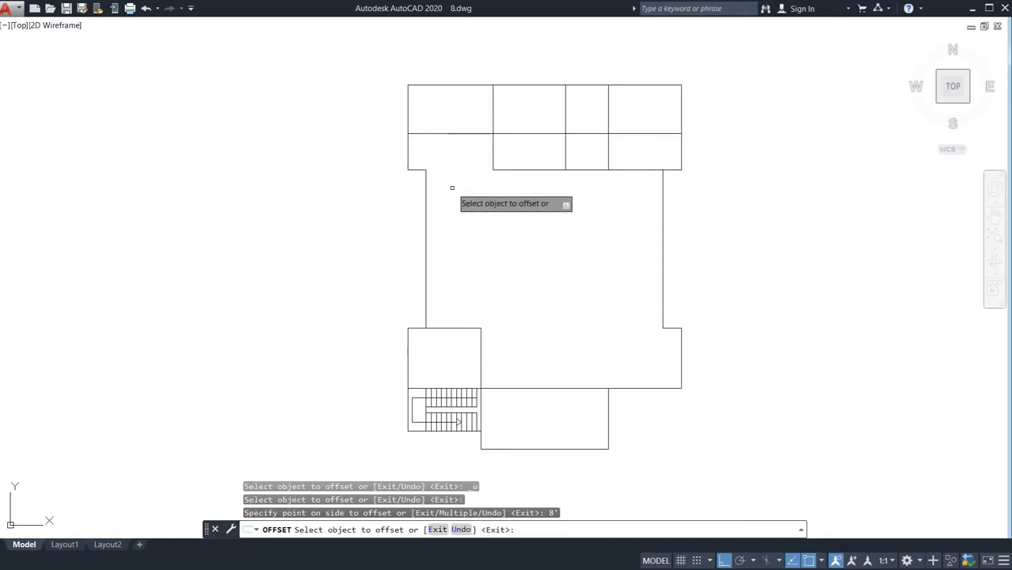
{"action": "left_click", "coordinate": [407, 117]}
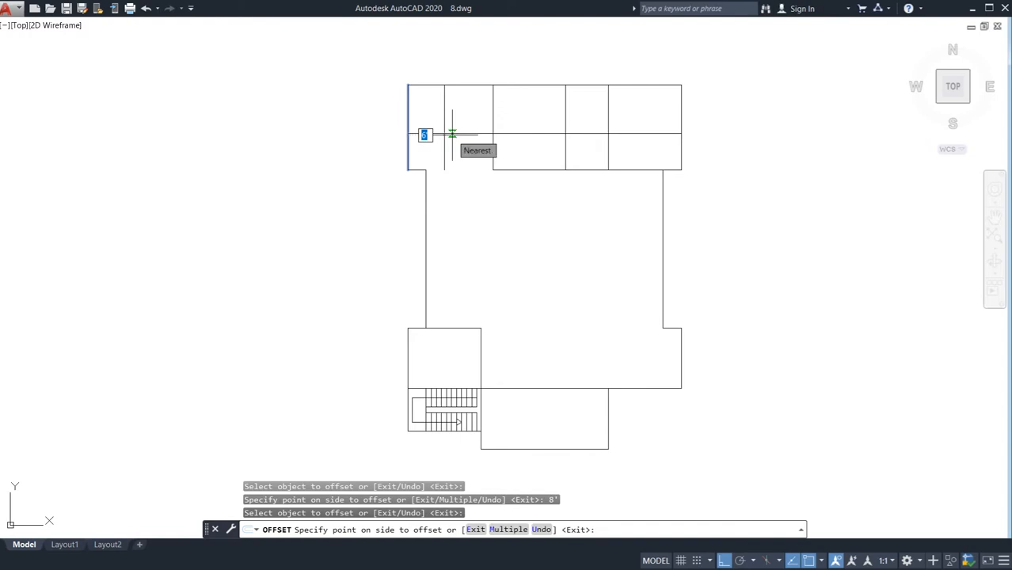
{"action": "left_click", "coordinate": [452, 134]}
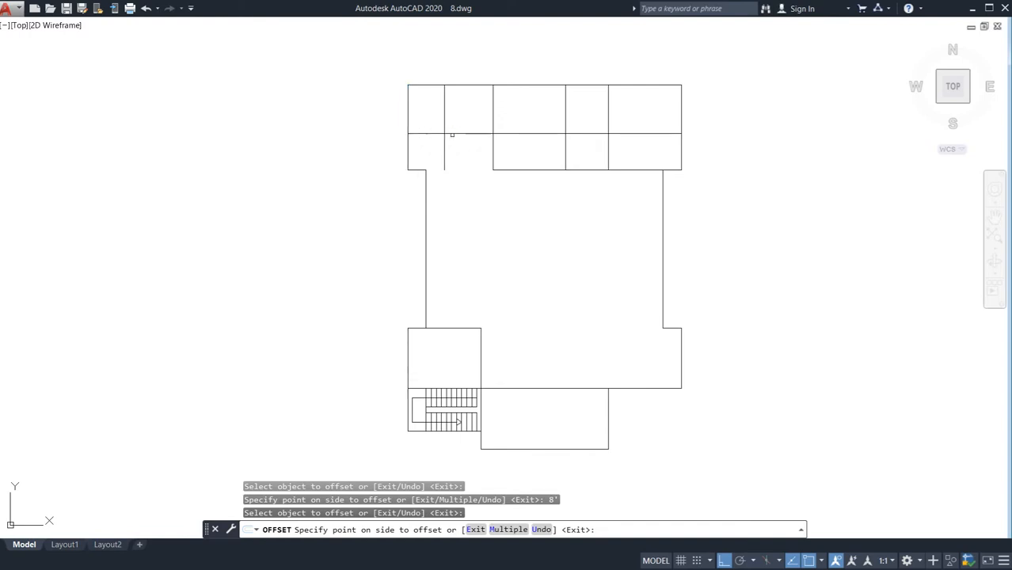
{"action": "key", "text": "Escape"}
Trim the two offset lines beyond their intersection in the upper-left room to leave a closed corner rectangle
{"action": "type", "text": "te cor"}
{"action": "key", "text": "Return"}
{"action": "key", "text": "Return"}
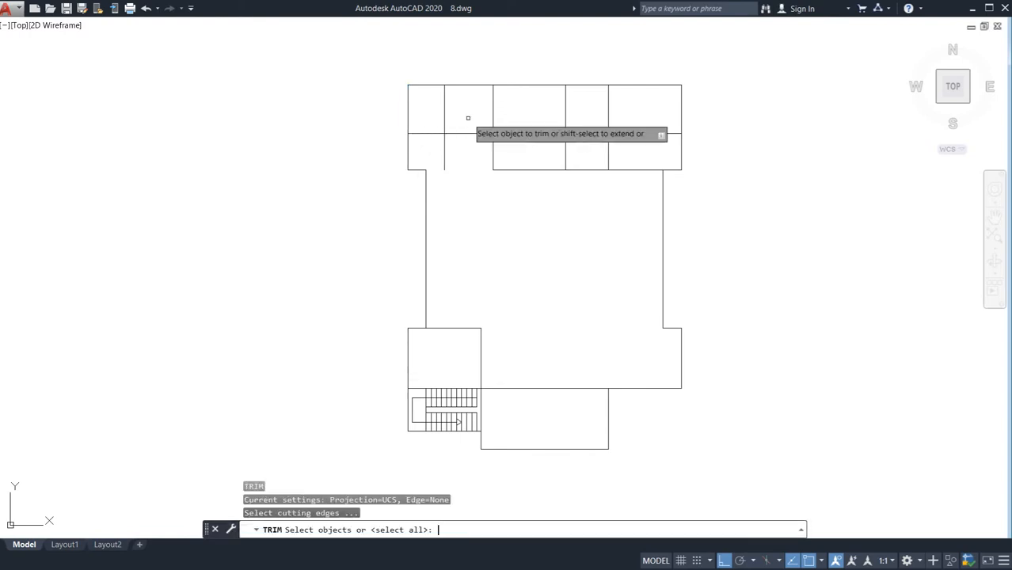
{"action": "left_click", "coordinate": [469, 118]}
{"action": "left_click", "coordinate": [472, 158]}
{"action": "left_click", "coordinate": [467, 156]}
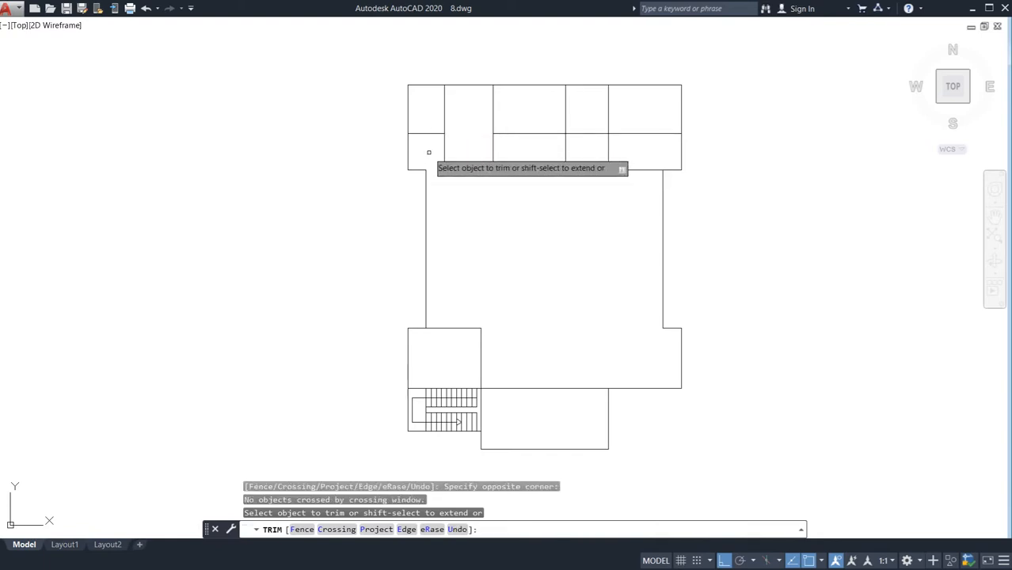
{"action": "left_click", "coordinate": [441, 150]}
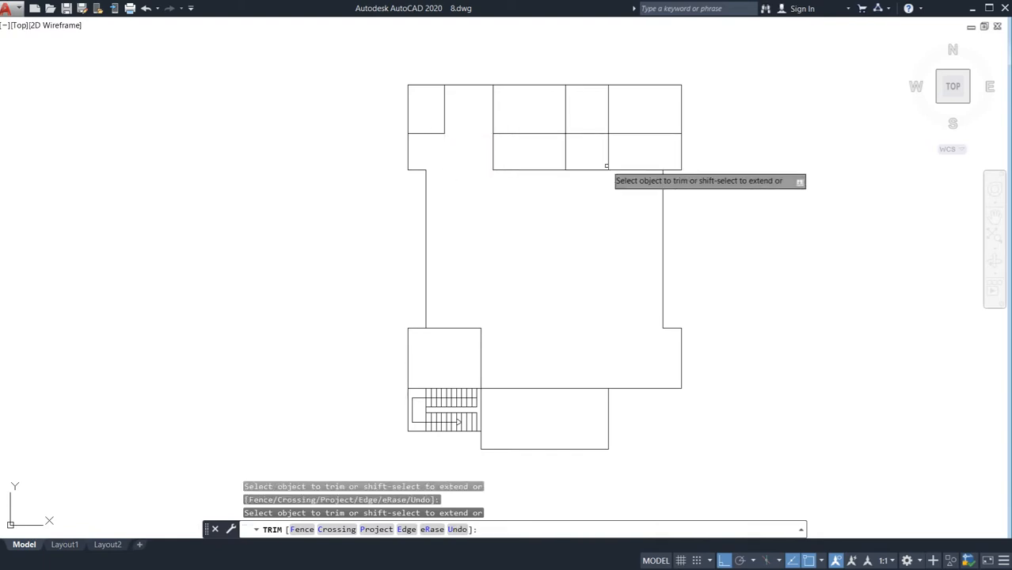
Trim the leftover horizontal offset line in the second upper room and delete its remainder across the other rooms
{"action": "left_click", "coordinate": [546, 120]}
{"action": "left_click", "coordinate": [533, 149]}
{"action": "key", "text": "Escape"}
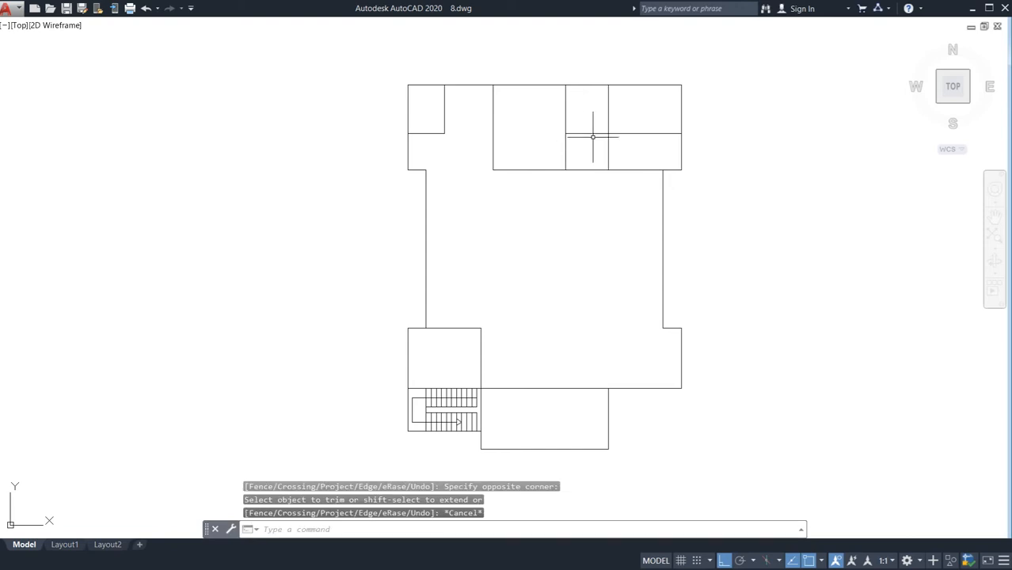
{"action": "left_click", "coordinate": [592, 133]}
{"action": "key", "text": "Delete"}
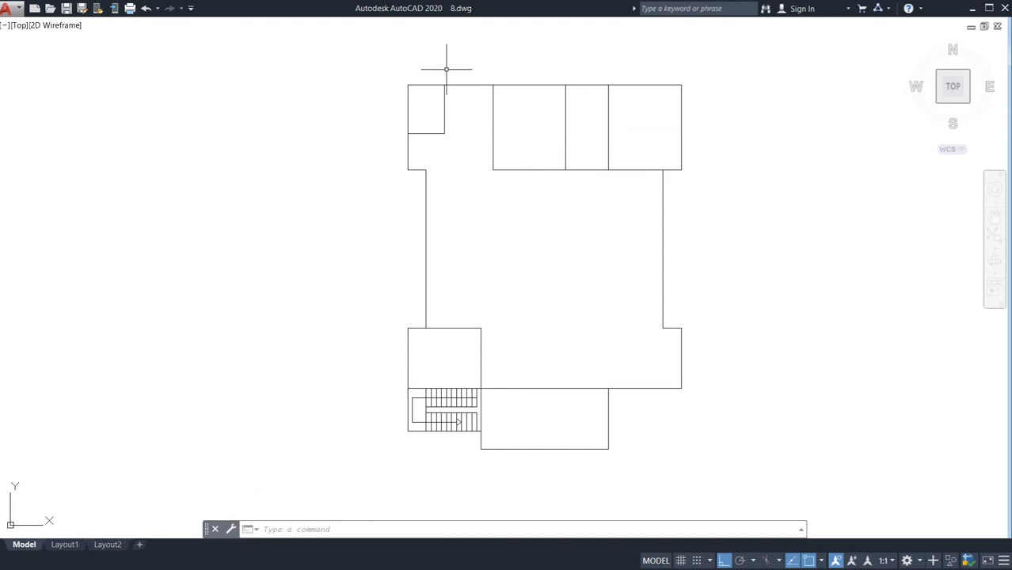
{"action": "scroll", "coordinate": [457, 113], "scroll_direction": "up", "scroll_amount": 2}
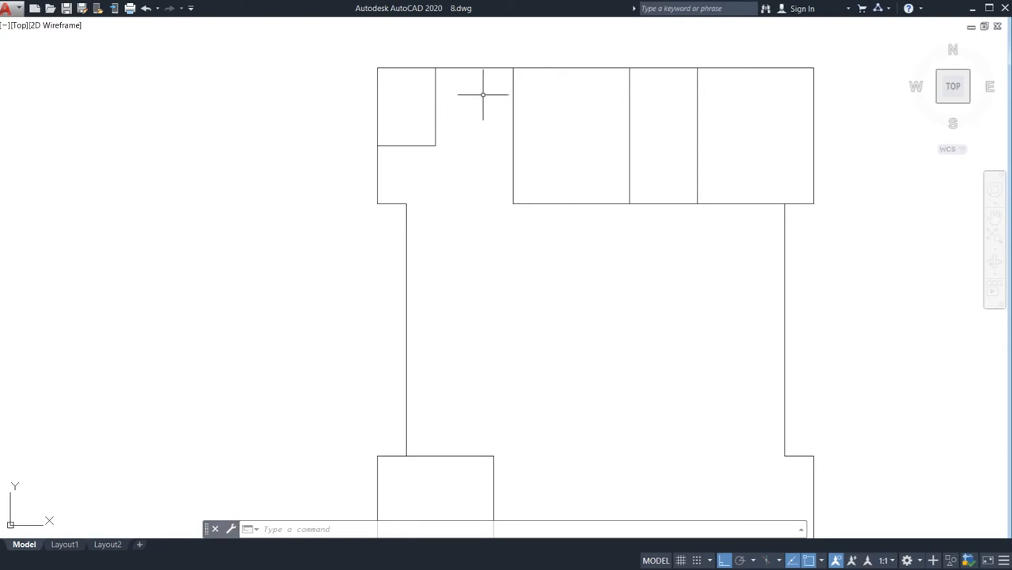
{"action": "middle_click_drag", "start_coordinate": [462, 80], "coordinate": [462, 92]}
{"action": "scroll", "coordinate": [462, 95], "scroll_direction": "down", "scroll_amount": 2}
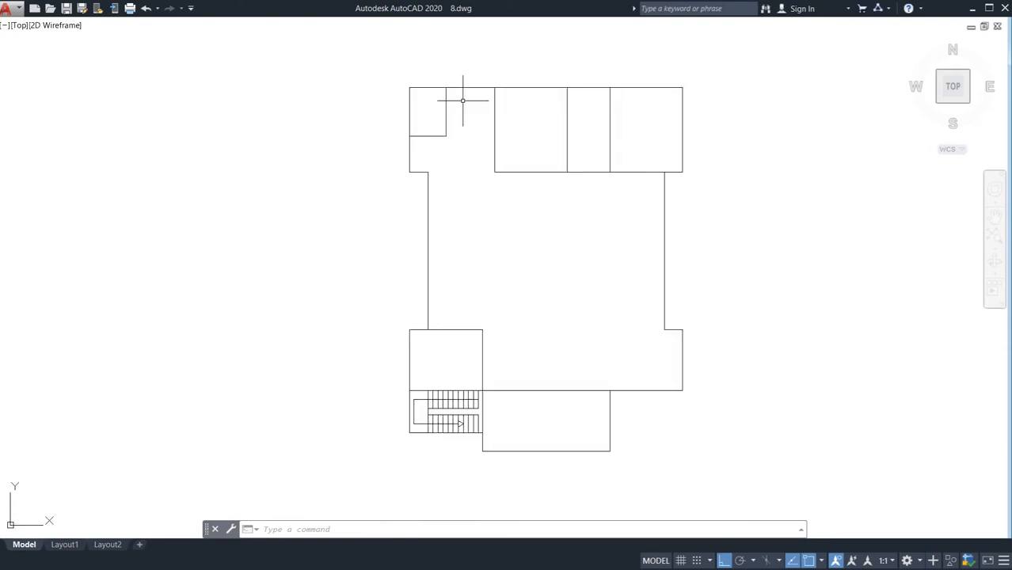
{"action": "scroll", "coordinate": [465, 126], "scroll_direction": "up", "scroll_amount": 2}
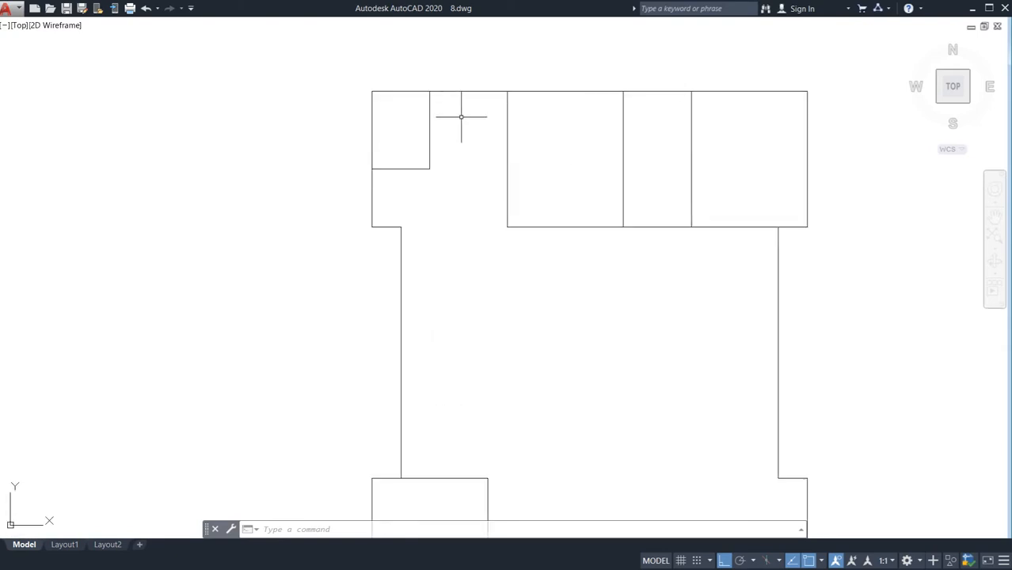
{"action": "scroll", "coordinate": [460, 115], "scroll_direction": "down", "scroll_amount": 2}
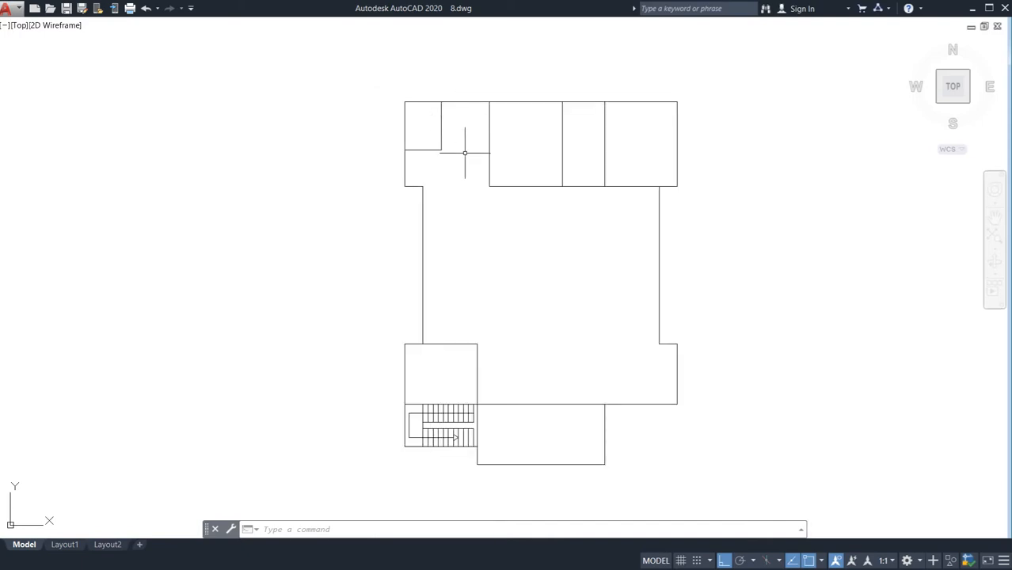
{"action": "middle_click_drag", "start_coordinate": [457, 152], "coordinate": [421, 147]}
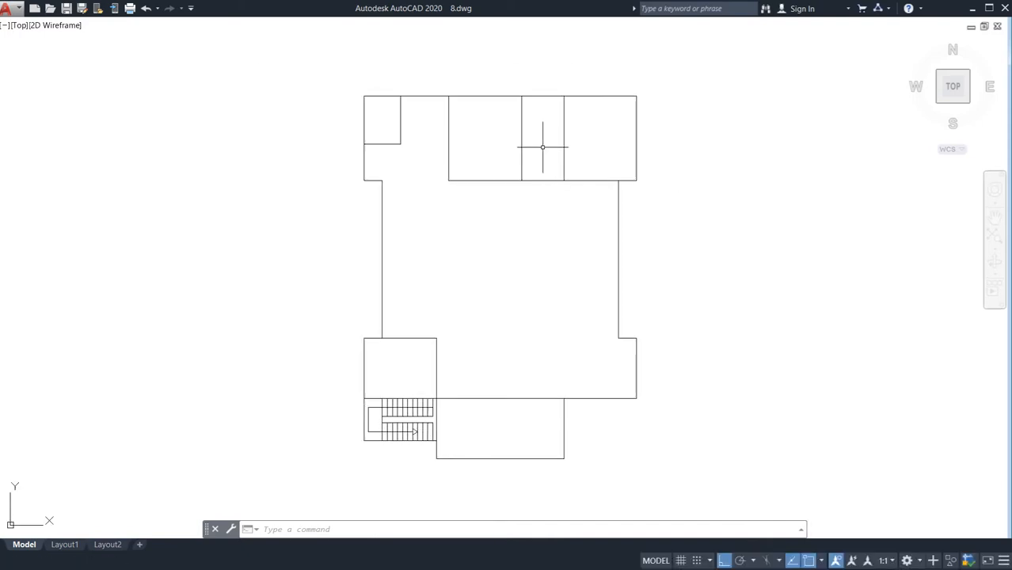
{"action": "scroll", "coordinate": [542, 147], "scroll_direction": "up", "scroll_amount": 2}
{"action": "type", "text": "o"}
{"action": "key", "text": "Return"}
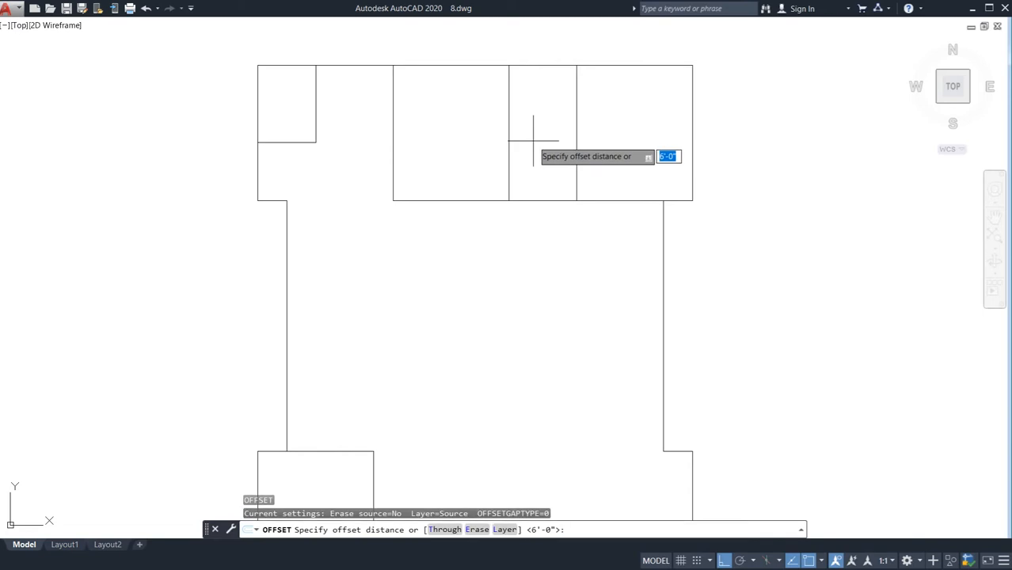
{"action": "key", "text": "Escape"}
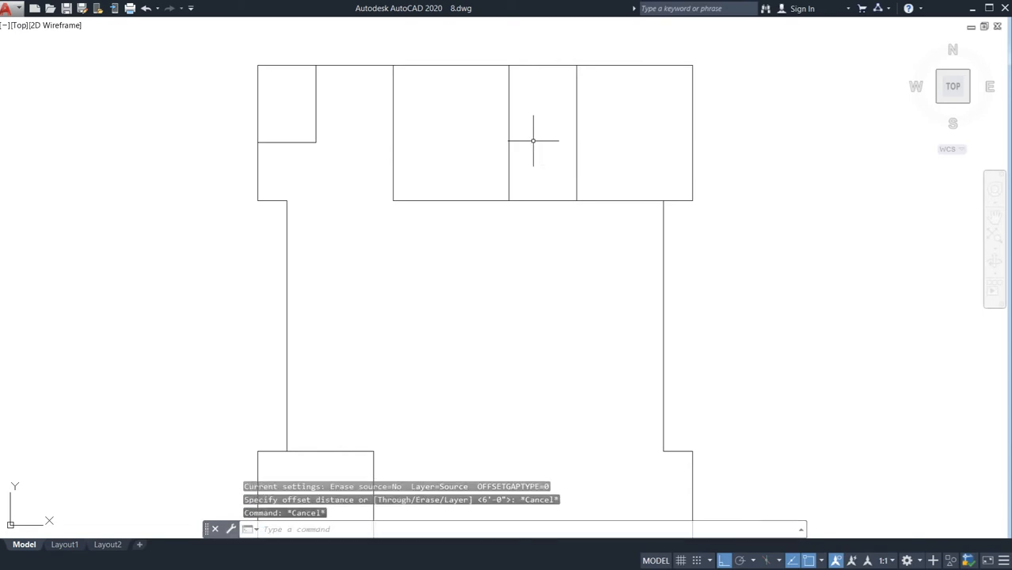
Measure the length of the narrow upper room's left wall from its bottom to its top end
{"action": "type", "text": "di"}
{"action": "key", "text": "Return"}
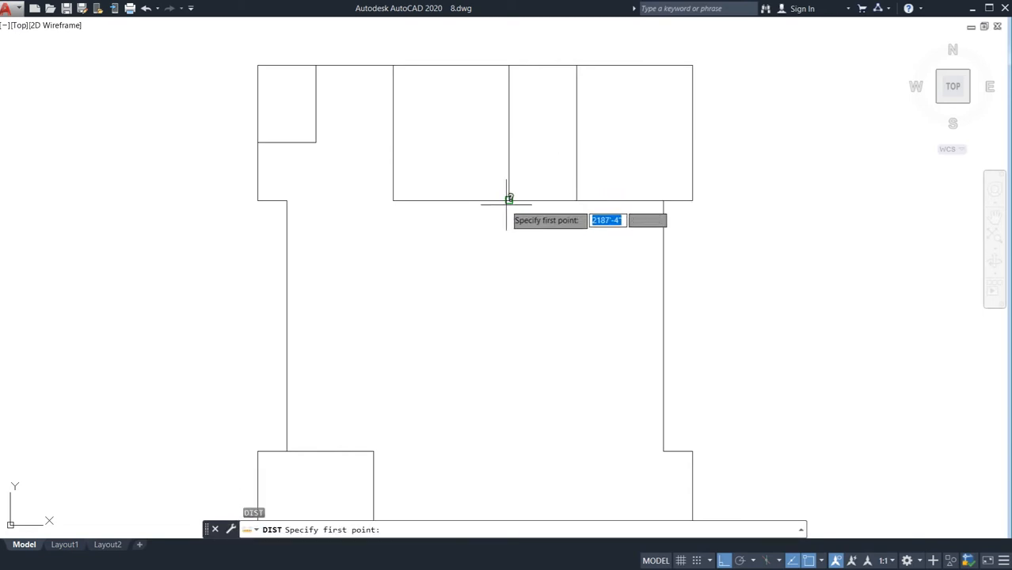
{"action": "left_click", "coordinate": [508, 200]}
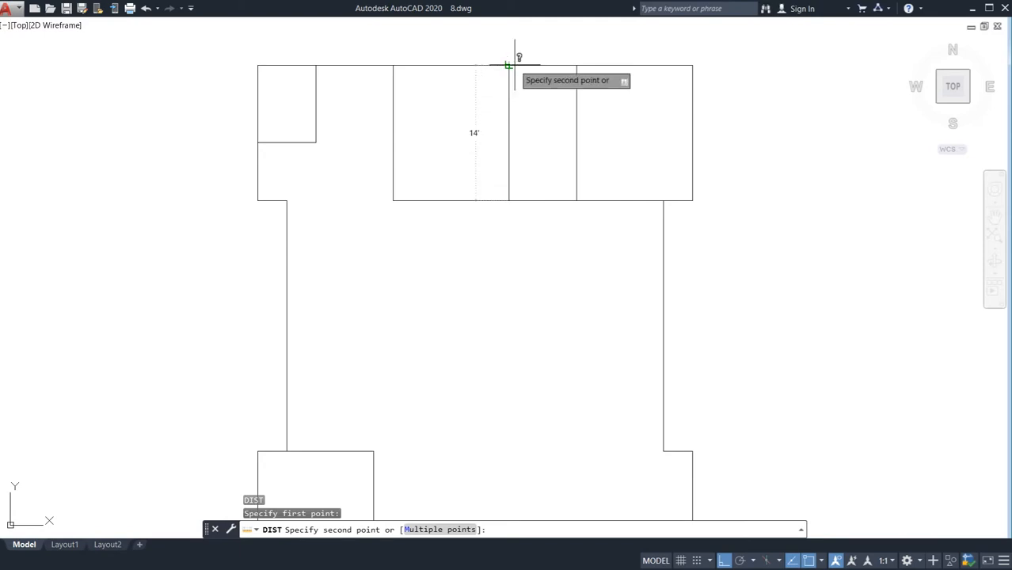
{"action": "key", "text": "Escape"}
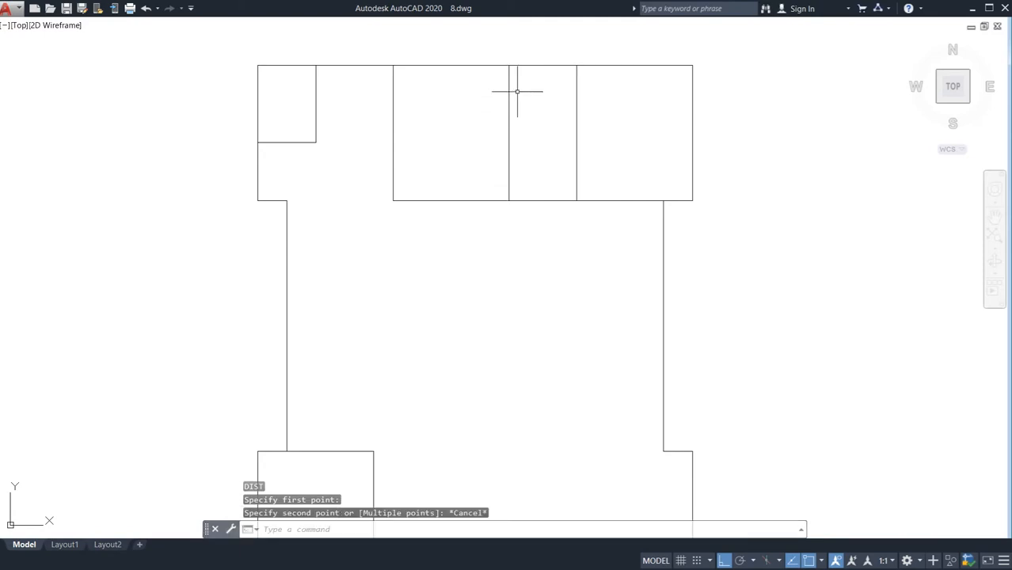
Offset the plan's top outer wall 7' downward across the upper-row rooms
{"action": "type", "text": "o"}
{"action": "key", "text": "Return"}
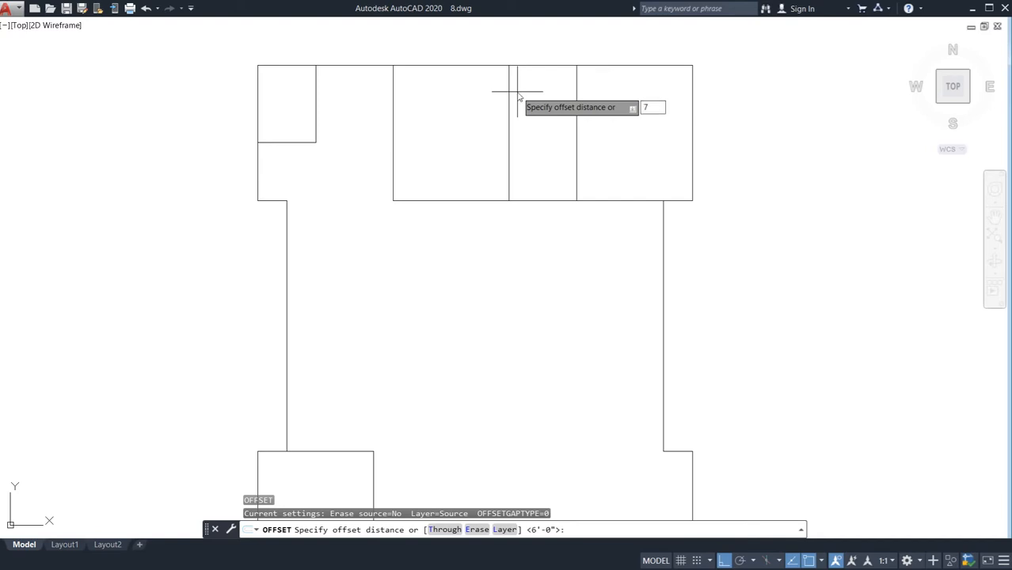
{"action": "key", "text": "Return"}
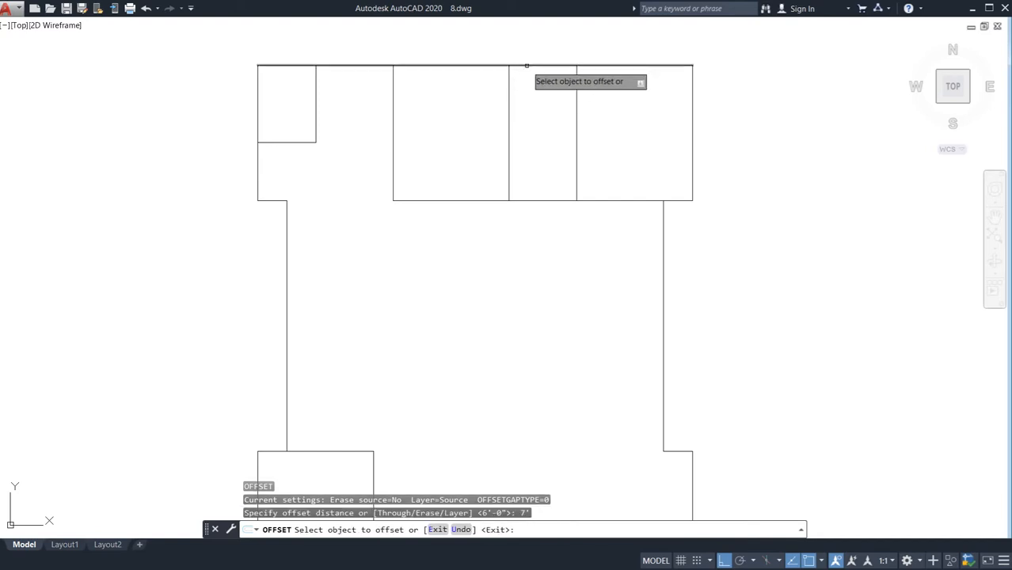
{"action": "left_click", "coordinate": [526, 66]}
{"action": "left_click", "coordinate": [533, 143]}
{"action": "key", "text": "Escape"}
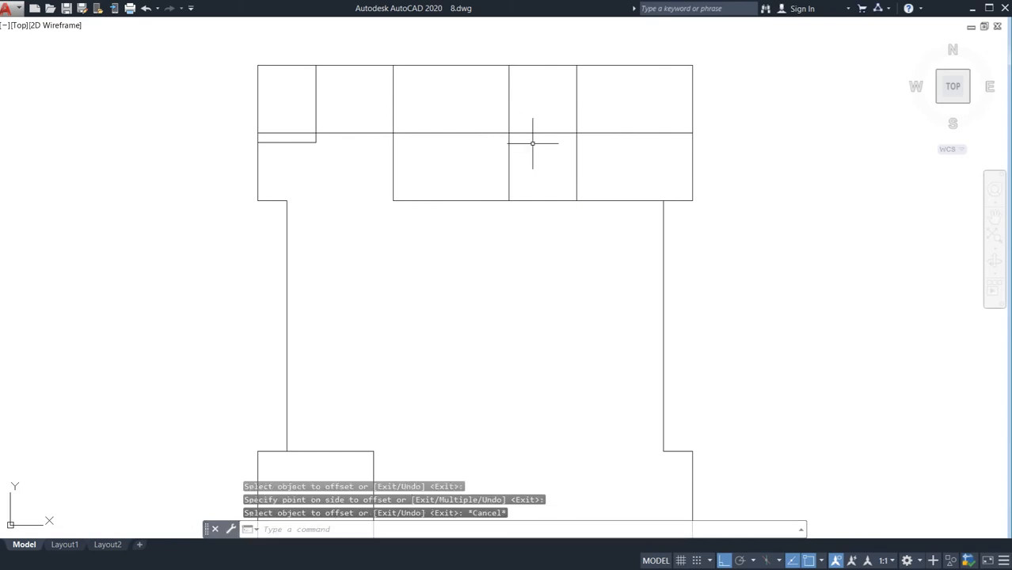
Trim the offset line from the rooms flanking the narrow upper room and delete its remainder across the upper-left area
{"action": "type", "text": "tr"}
{"action": "key", "text": "Return"}
{"action": "key", "text": "Return"}
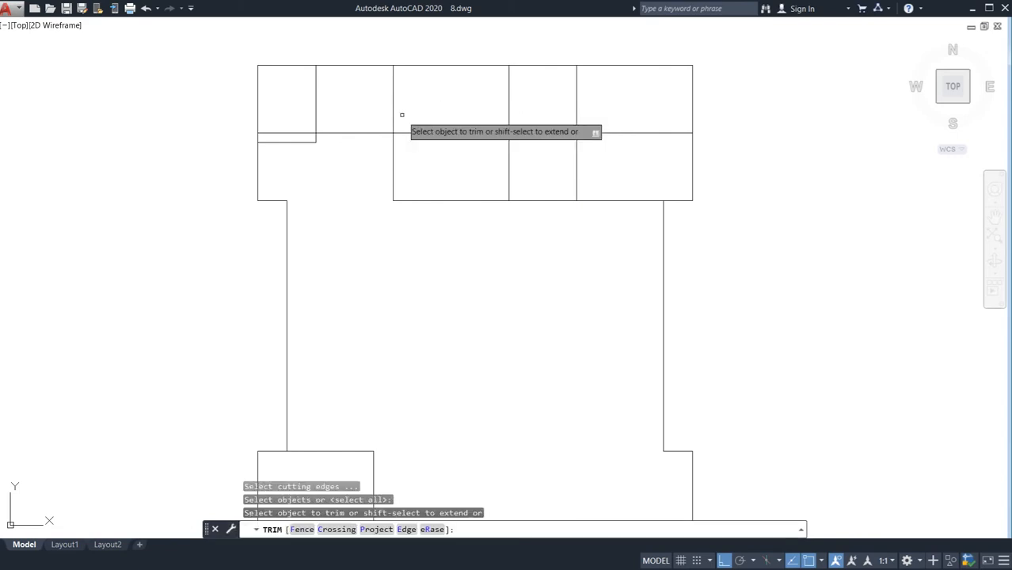
{"action": "left_click", "coordinate": [483, 122]}
{"action": "left_click", "coordinate": [474, 154]}
{"action": "left_click", "coordinate": [593, 130]}
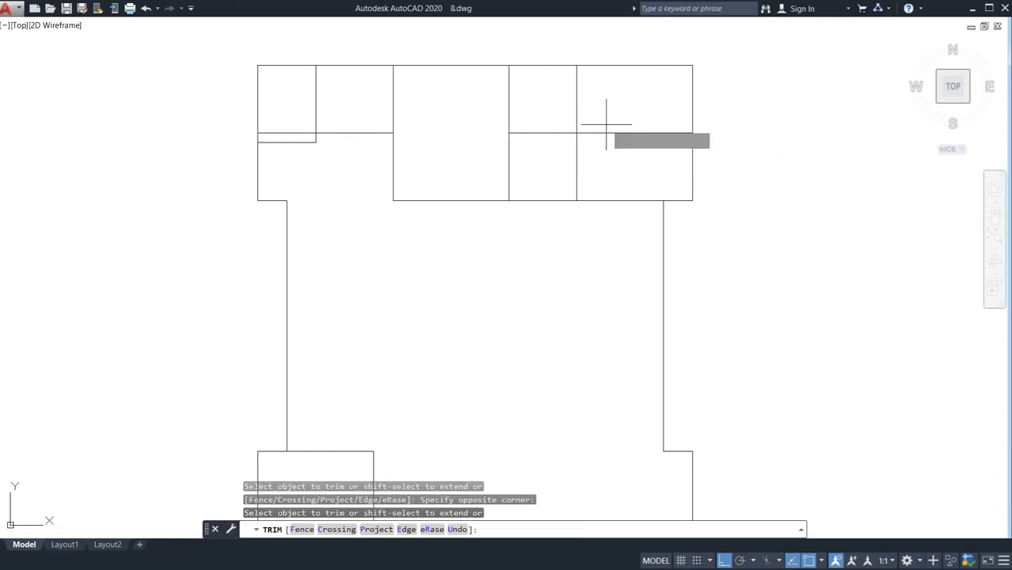
{"action": "left_click", "coordinate": [591, 153]}
{"action": "key", "text": "Escape"}
{"action": "left_click", "coordinate": [383, 131]}
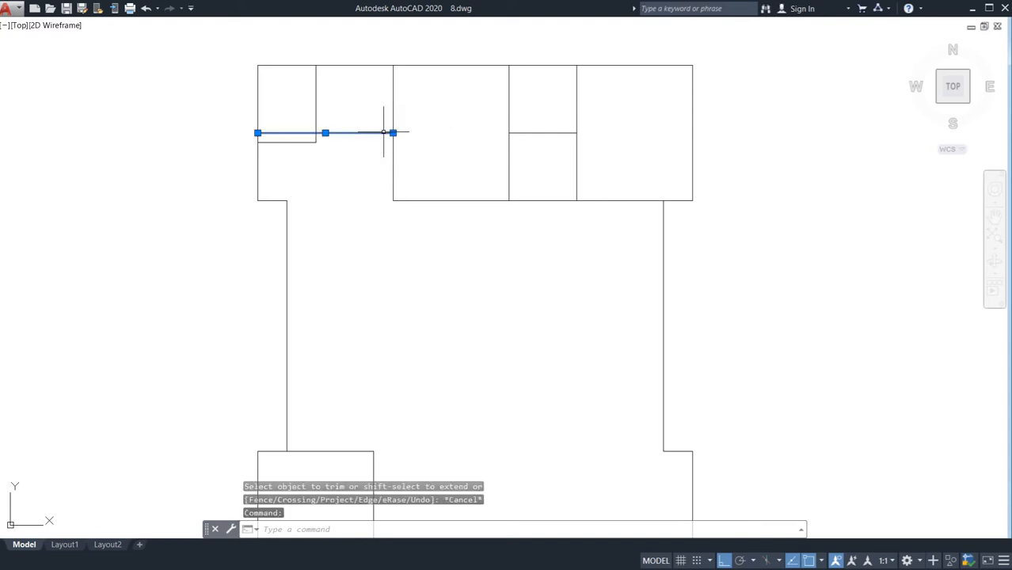
{"action": "key", "text": "Delete"}
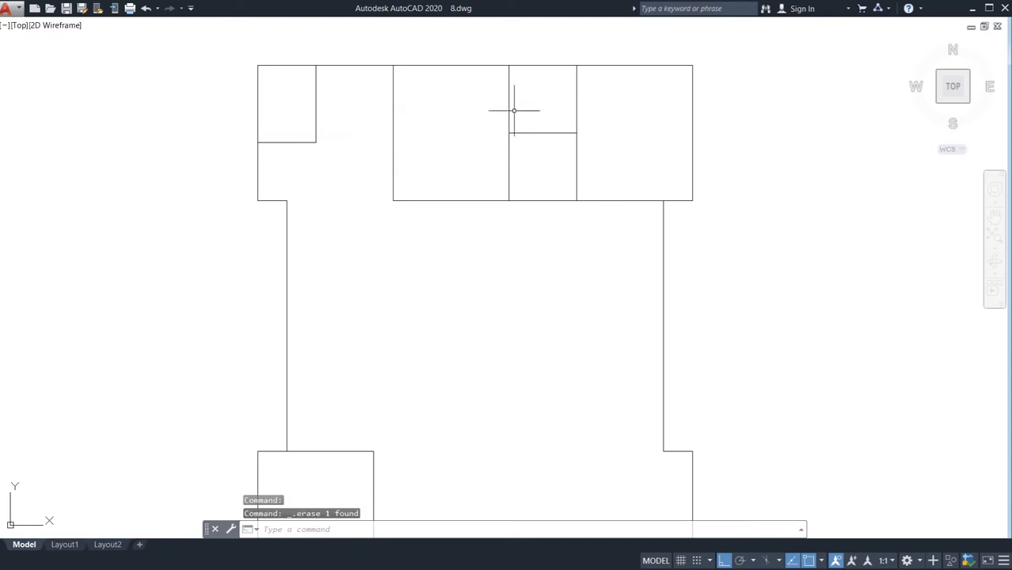
Look over the divided narrow room, the upper-left corner room and the overall plan layout
{"action": "scroll", "coordinate": [513, 110], "scroll_direction": "up", "scroll_amount": 2}
{"action": "scroll", "coordinate": [520, 111], "scroll_direction": "down", "scroll_amount": 2}
{"action": "middle_click_drag", "start_coordinate": [528, 106], "coordinate": [524, 146]}
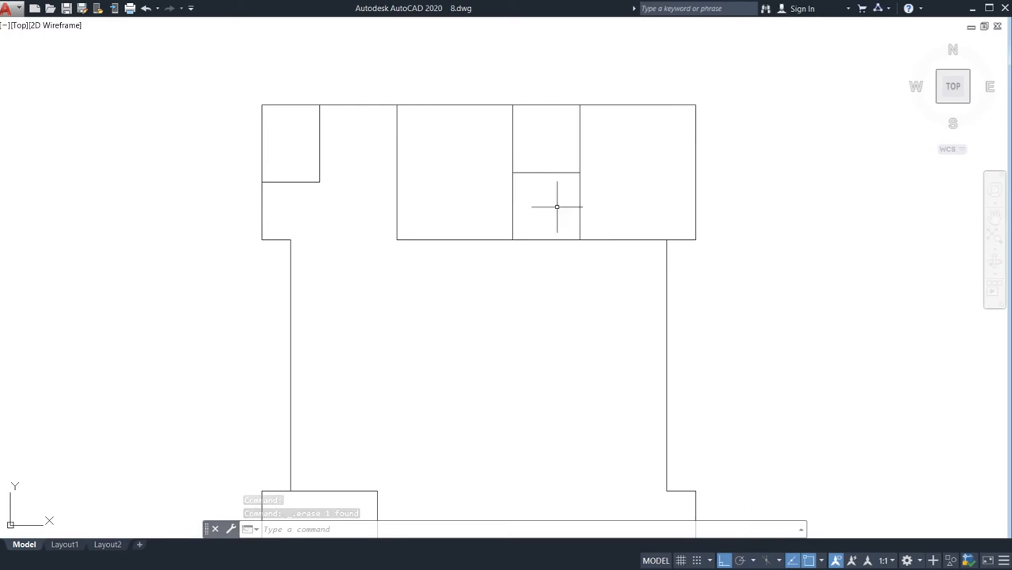
{"action": "scroll", "coordinate": [337, 202], "scroll_direction": "down", "scroll_amount": 2}
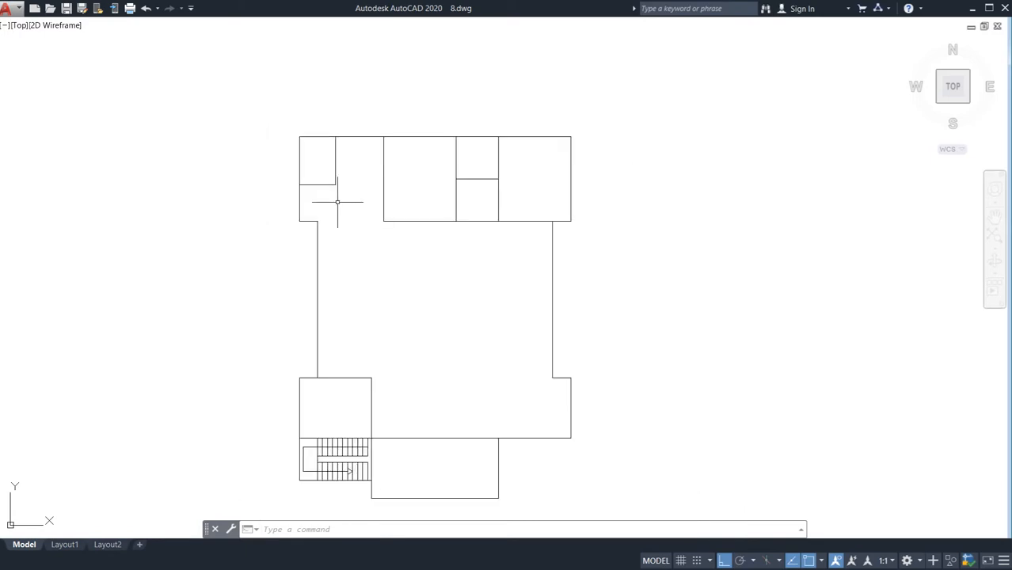
{"action": "scroll", "coordinate": [337, 201], "scroll_direction": "up", "scroll_amount": 4}
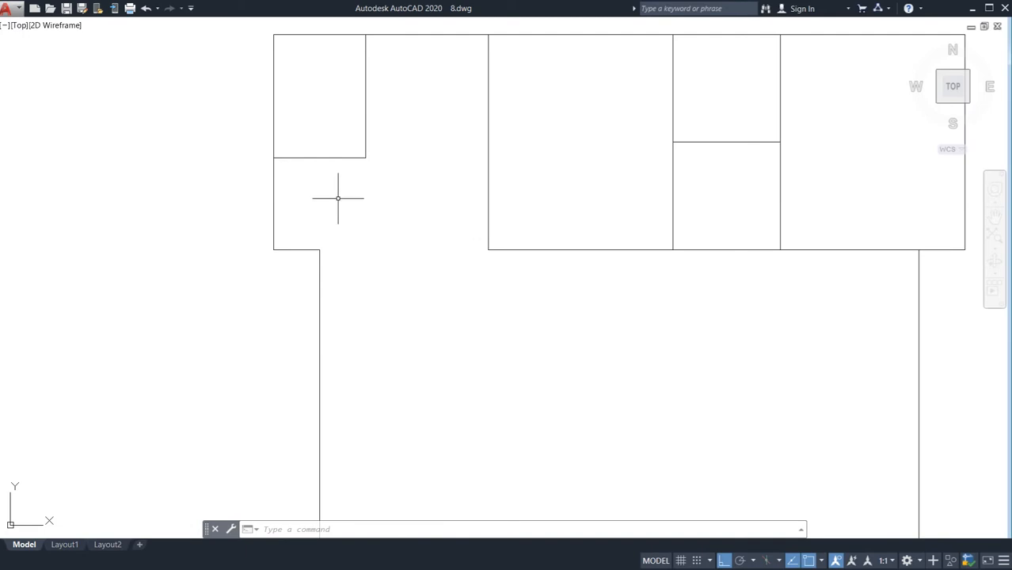
{"action": "scroll", "coordinate": [338, 198], "scroll_direction": "down", "scroll_amount": 2}
{"action": "middle_click_drag", "start_coordinate": [413, 253], "coordinate": [414, 163]}
{"action": "scroll", "coordinate": [371, 318], "scroll_direction": "down", "scroll_amount": 2}
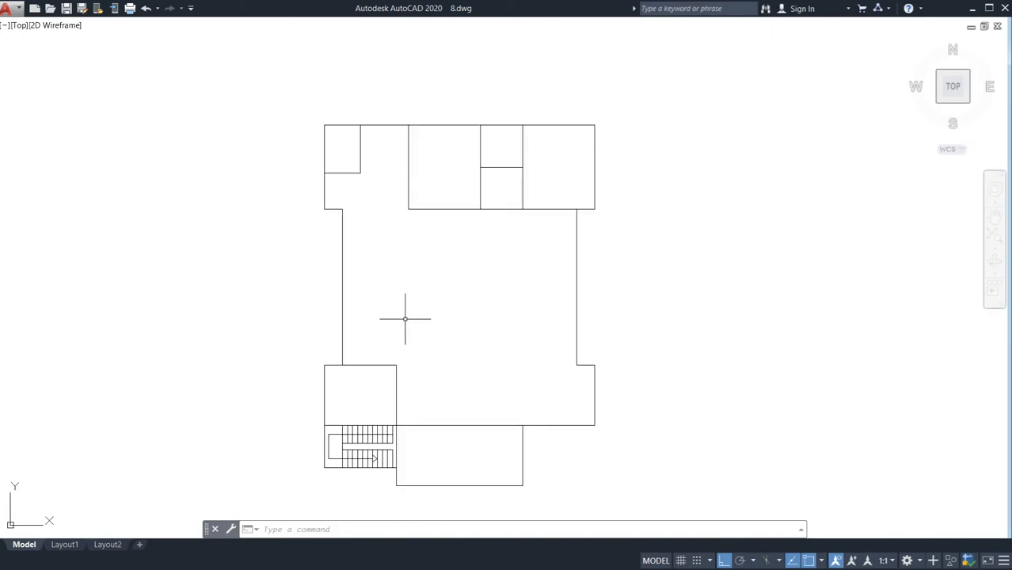
Offset the short outer wall at the plan's lower-right corner 12' inward
{"action": "middle_click_drag", "start_coordinate": [404, 318], "coordinate": [359, 256]}
{"action": "scroll", "coordinate": [533, 339], "scroll_direction": "up", "scroll_amount": 2}
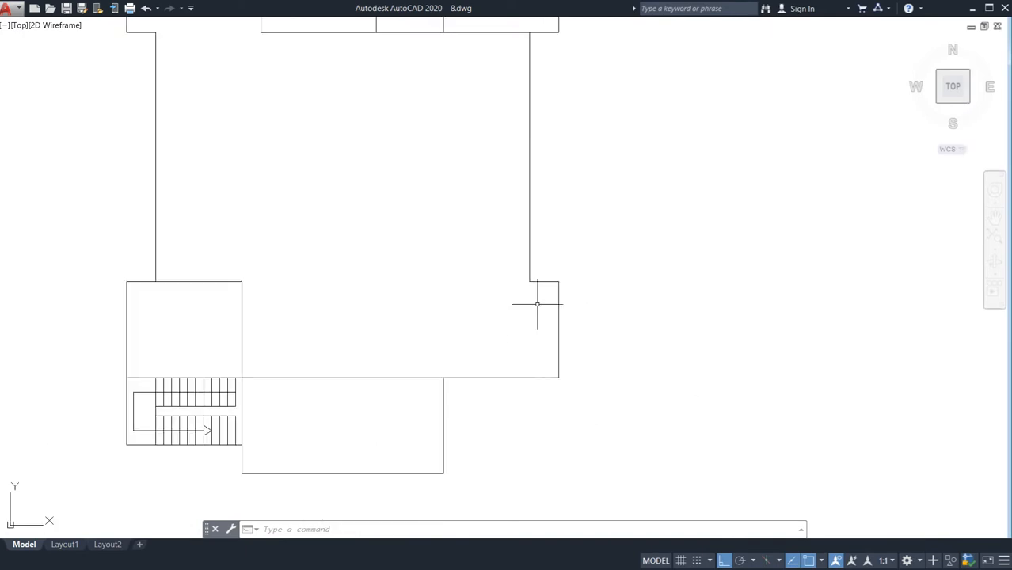
{"action": "scroll", "coordinate": [544, 298], "scroll_direction": "up", "scroll_amount": 2}
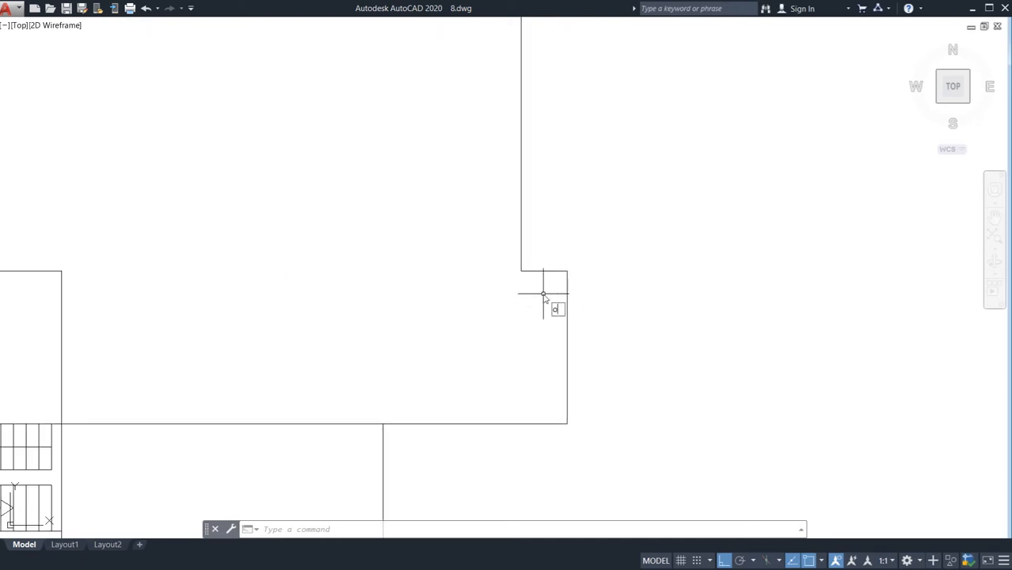
{"action": "key", "text": "Return"}
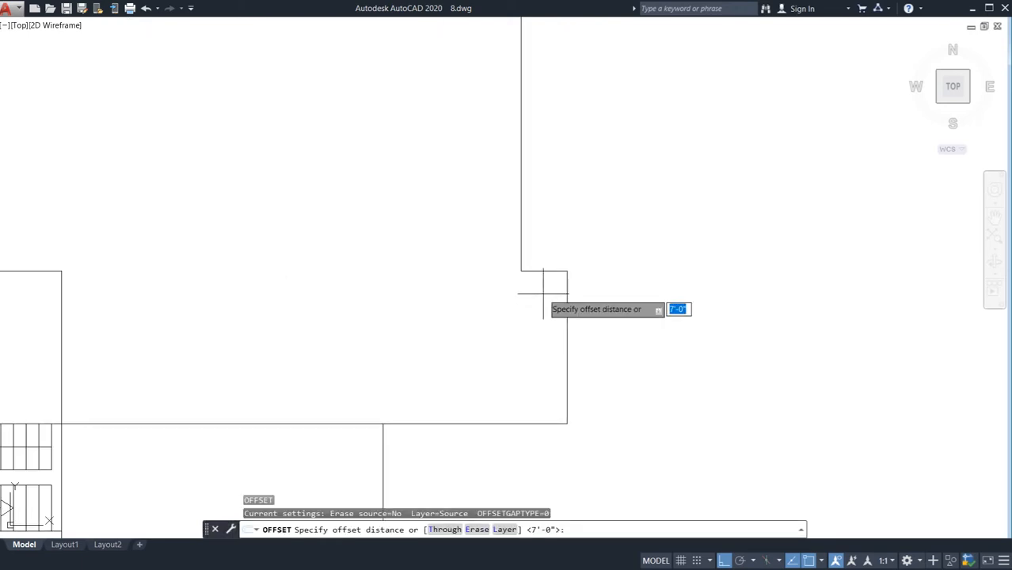
{"action": "key", "text": "Return"}
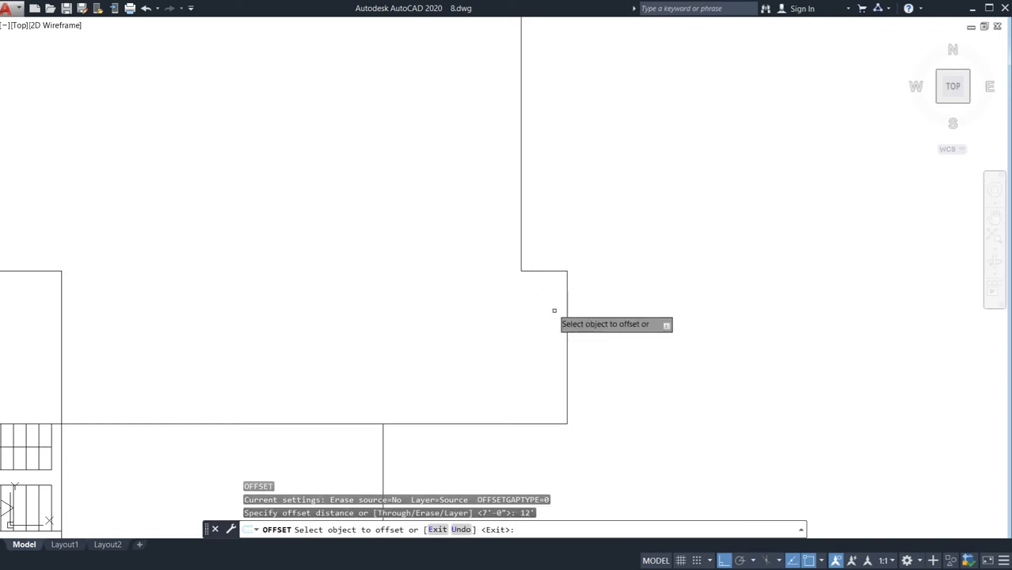
{"action": "left_click", "coordinate": [564, 321]}
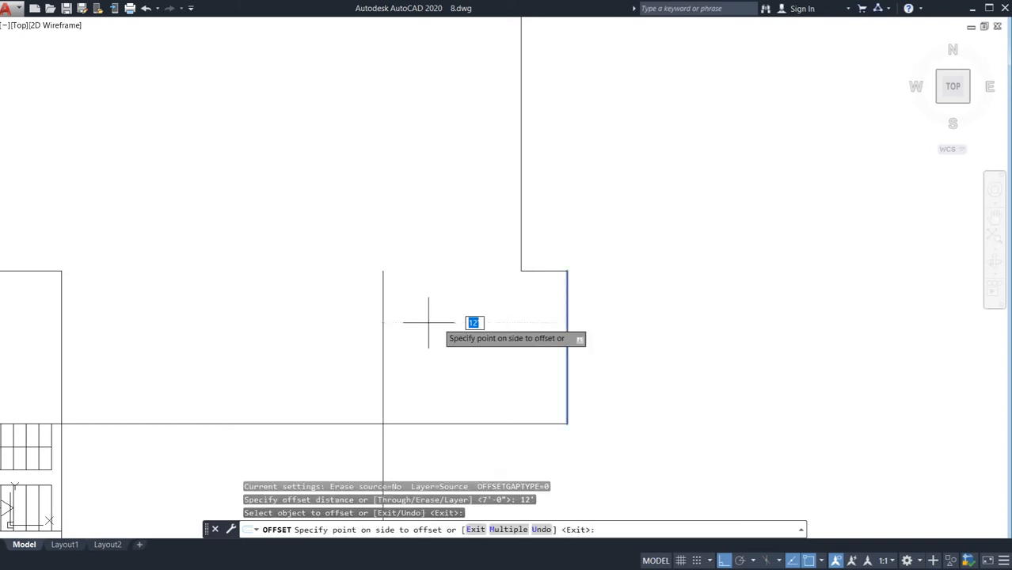
{"action": "left_click", "coordinate": [412, 317]}
{"action": "scroll", "coordinate": [444, 339], "scroll_direction": "down", "scroll_amount": 3}
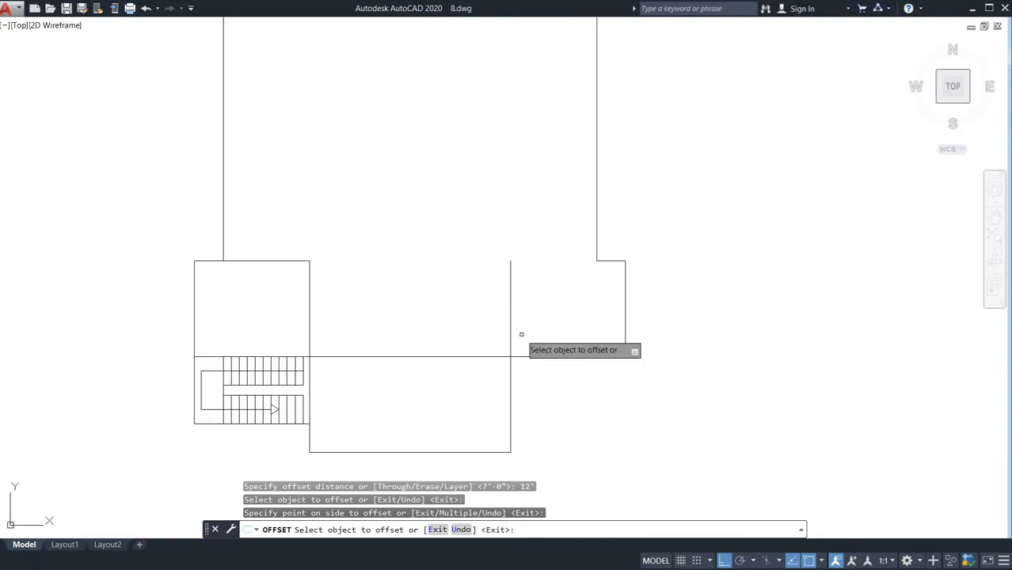
{"action": "middle_click_drag", "start_coordinate": [522, 306], "coordinate": [527, 319]}
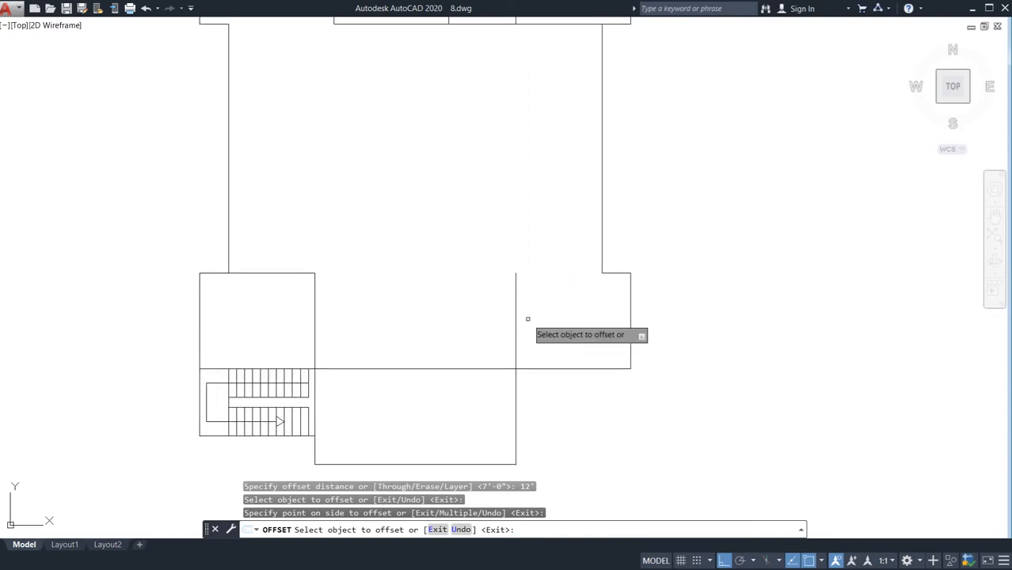
{"action": "key", "text": "Escape"}
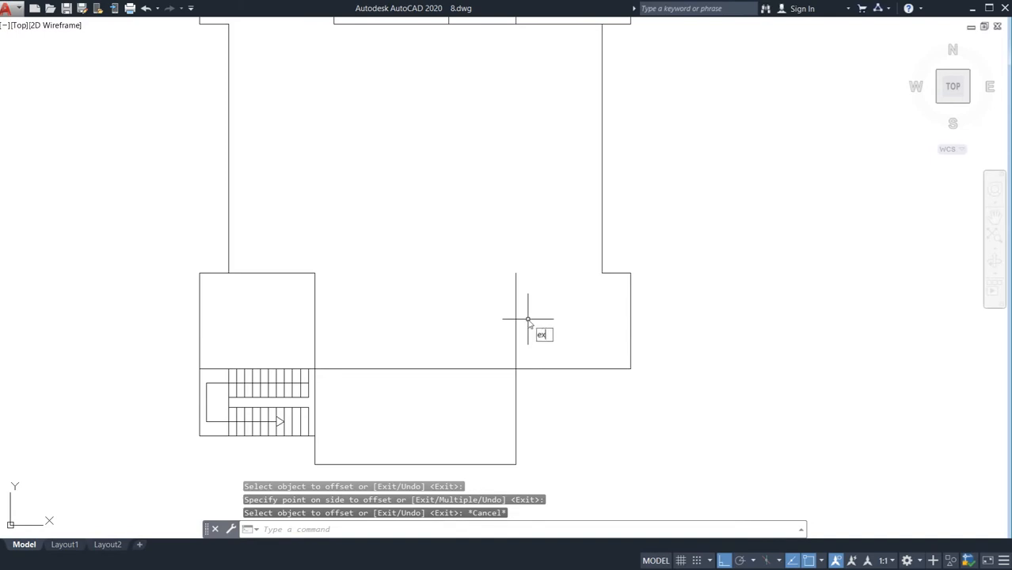
Extend the short horizontal wall at the lower-right recess to the new offset wall, closing the lower-right room
{"action": "key", "text": "Return"}
{"action": "key", "text": "Return"}
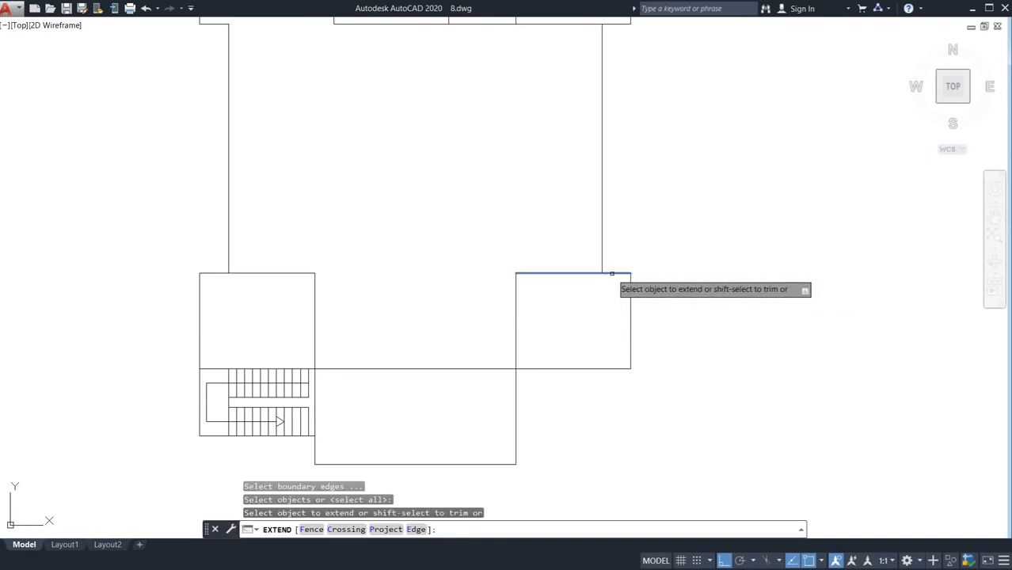
{"action": "left_click", "coordinate": [611, 273]}
{"action": "key", "text": "Escape"}
Trim the horizontal wall between the lower-left and lower-right rooms to join the front space with the central hall
{"action": "scroll", "coordinate": [517, 241], "scroll_direction": "down", "scroll_amount": 4}
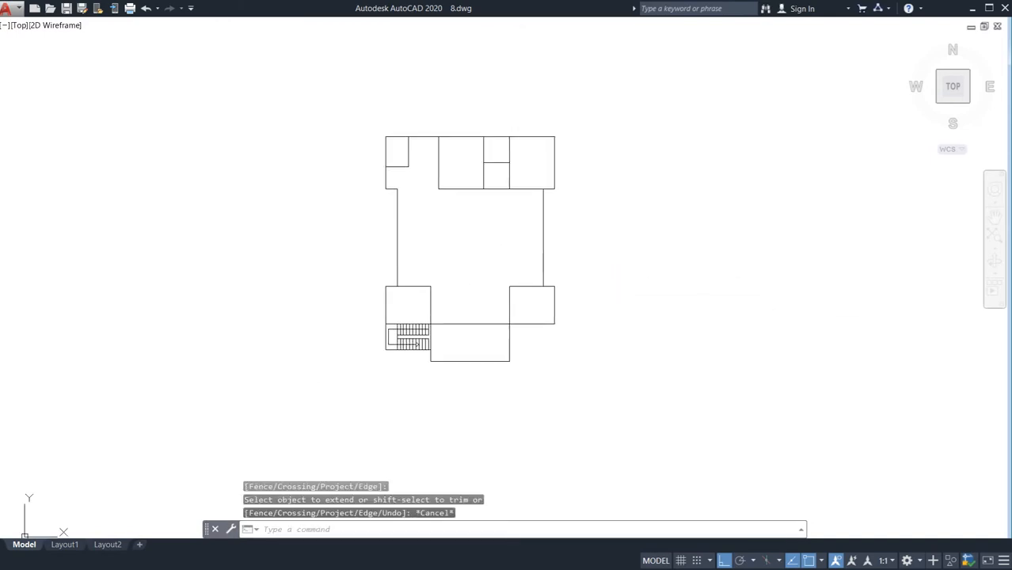
{"action": "scroll", "coordinate": [469, 333], "scroll_direction": "up", "scroll_amount": 4}
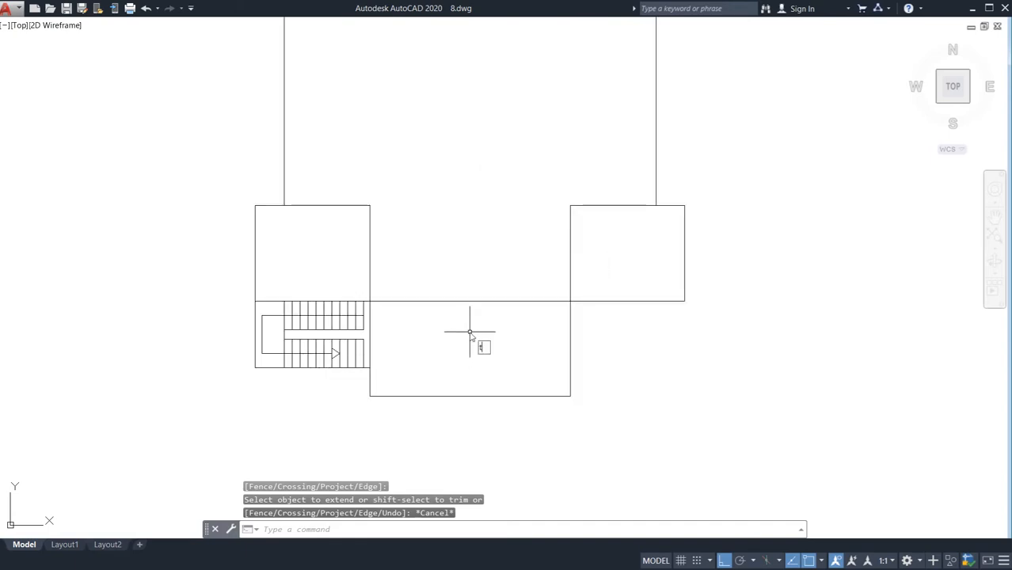
{"action": "type", "text": "tr"}
{"action": "key", "text": "Return"}
{"action": "key", "text": "Return"}
{"action": "left_click", "coordinate": [517, 274]}
{"action": "left_click", "coordinate": [487, 331]}
{"action": "key", "text": "Escape"}
Trim the vertical wall between the staircase and the front space, from the lower-left room's corner to the staircase's bottom wall
{"action": "scroll", "coordinate": [490, 305], "scroll_direction": "down", "scroll_amount": 2}
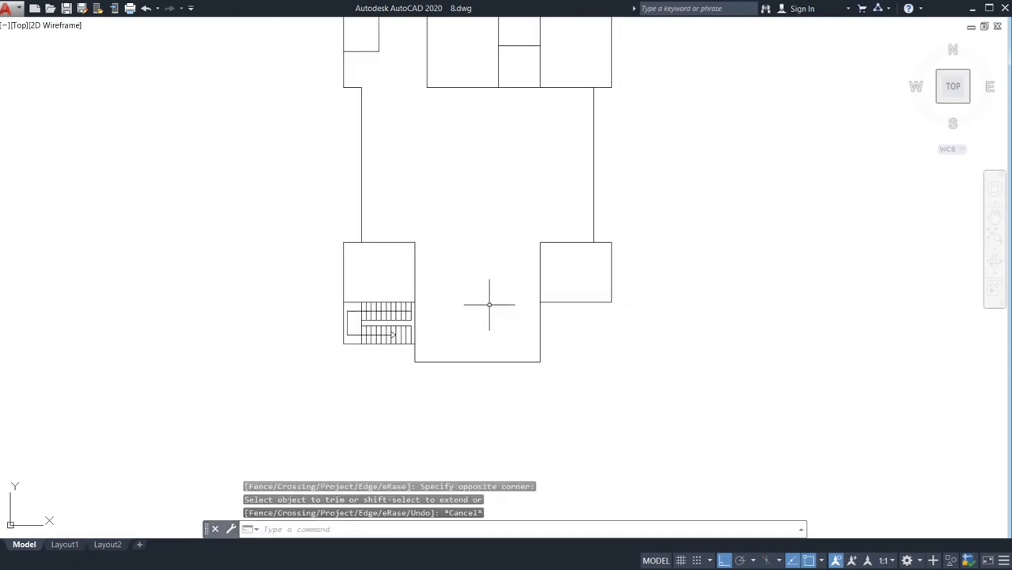
{"action": "scroll", "coordinate": [490, 305], "scroll_direction": "down", "scroll_amount": 2}
{"action": "middle_click_drag", "start_coordinate": [490, 301], "coordinate": [507, 337]}
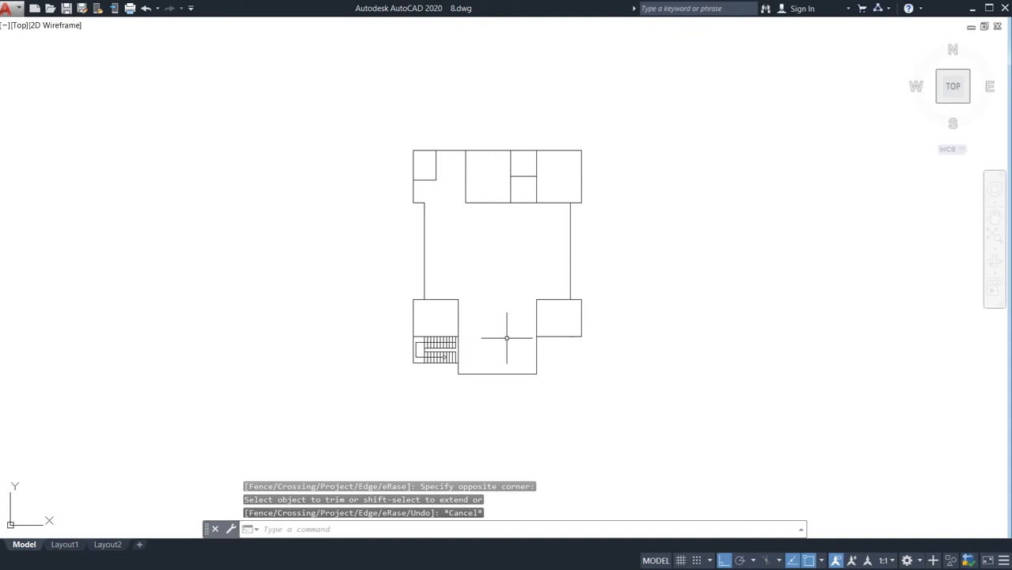
{"action": "scroll", "coordinate": [509, 291], "scroll_direction": "up", "scroll_amount": 2}
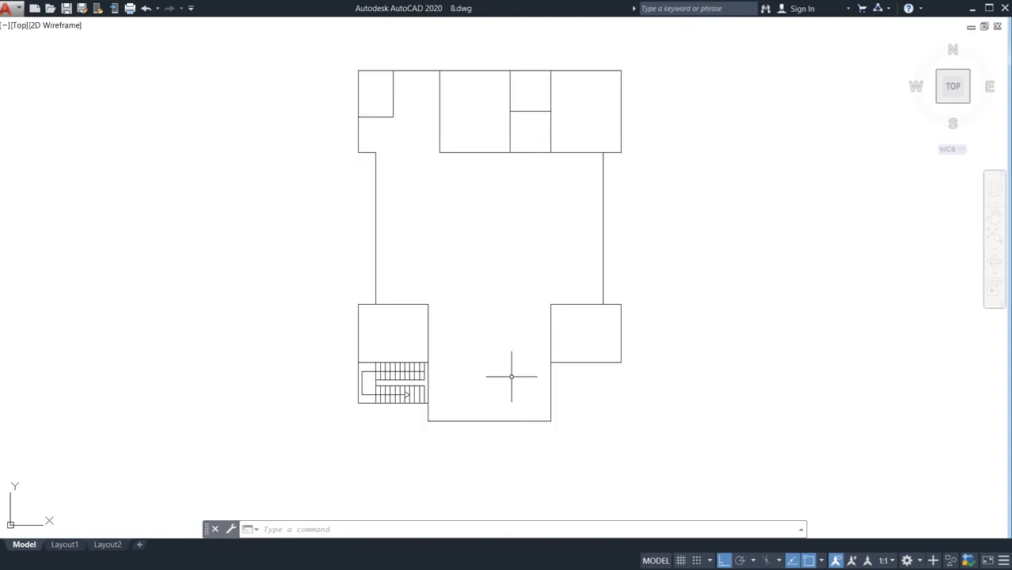
{"action": "scroll", "coordinate": [511, 376], "scroll_direction": "up", "scroll_amount": 2}
{"action": "middle_click_drag", "start_coordinate": [511, 377], "coordinate": [505, 330]}
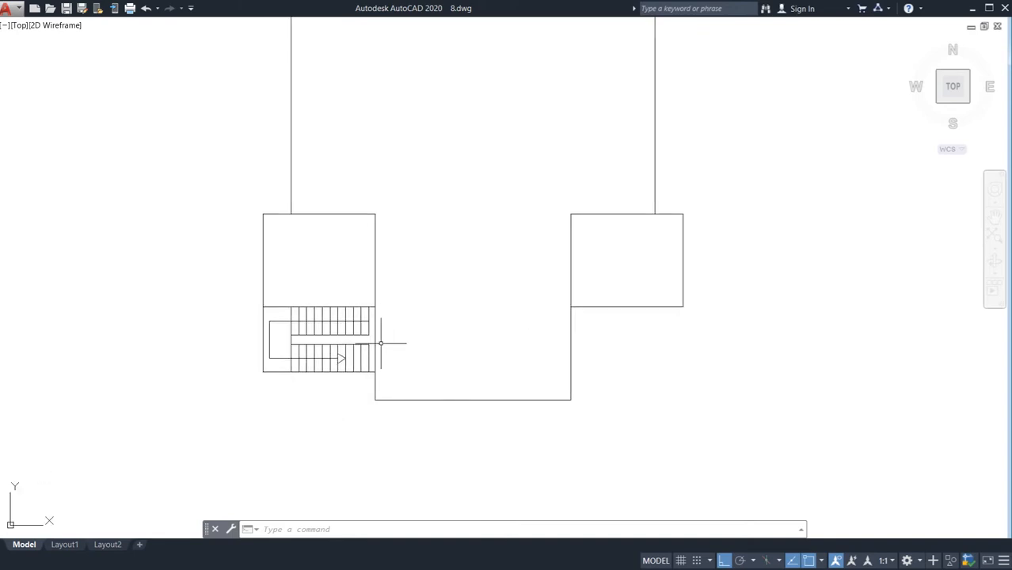
{"action": "scroll", "coordinate": [379, 341], "scroll_direction": "up", "scroll_amount": 2}
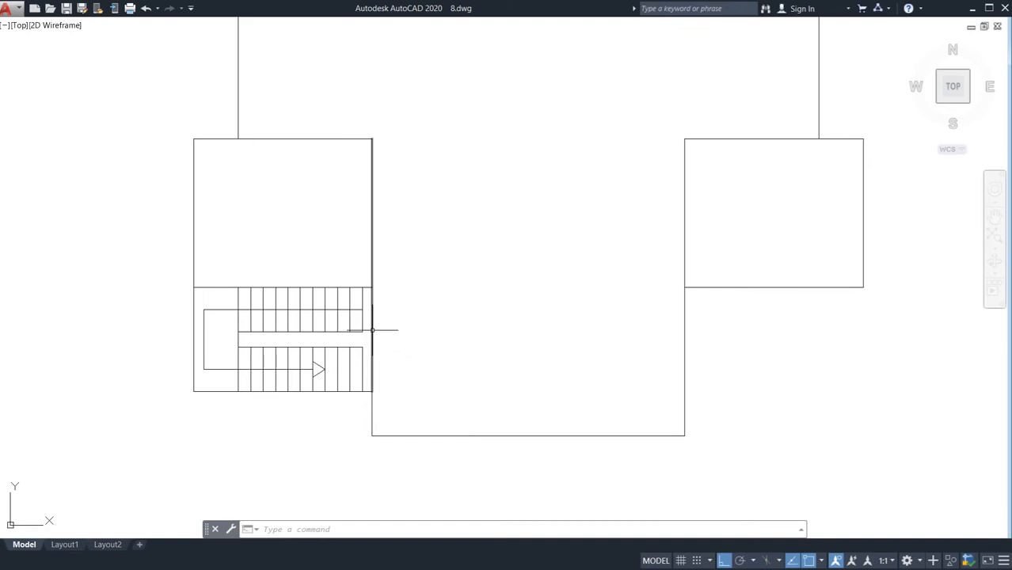
{"action": "type", "text": "tr"}
{"action": "key", "text": "Return"}
{"action": "key", "text": "Return"}
{"action": "key", "text": "Escape"}
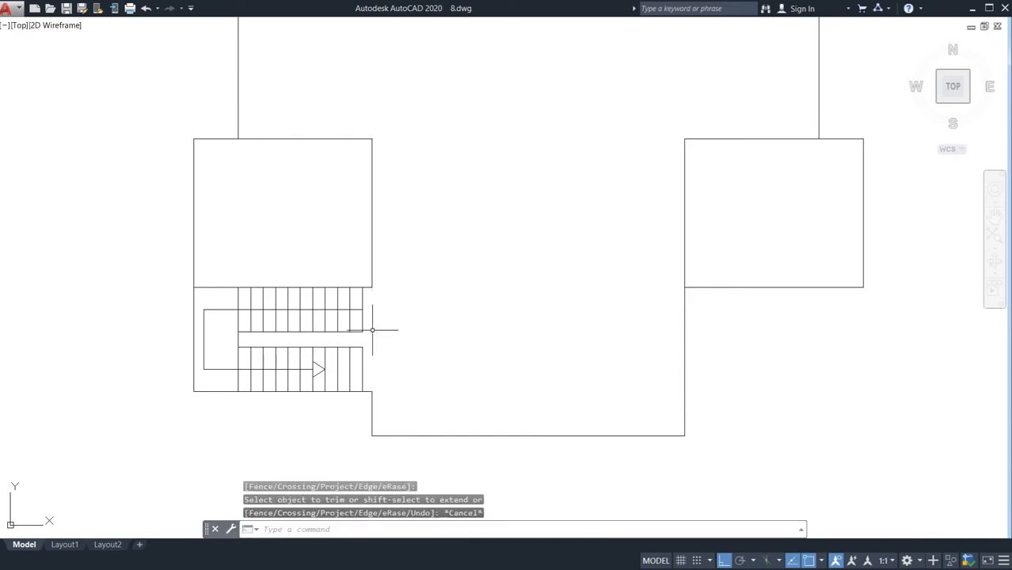
Look over the opened staircase, the front space, the lower rooms and the central hall of the plan
{"action": "scroll", "coordinate": [446, 319], "scroll_direction": "down", "scroll_amount": 2}
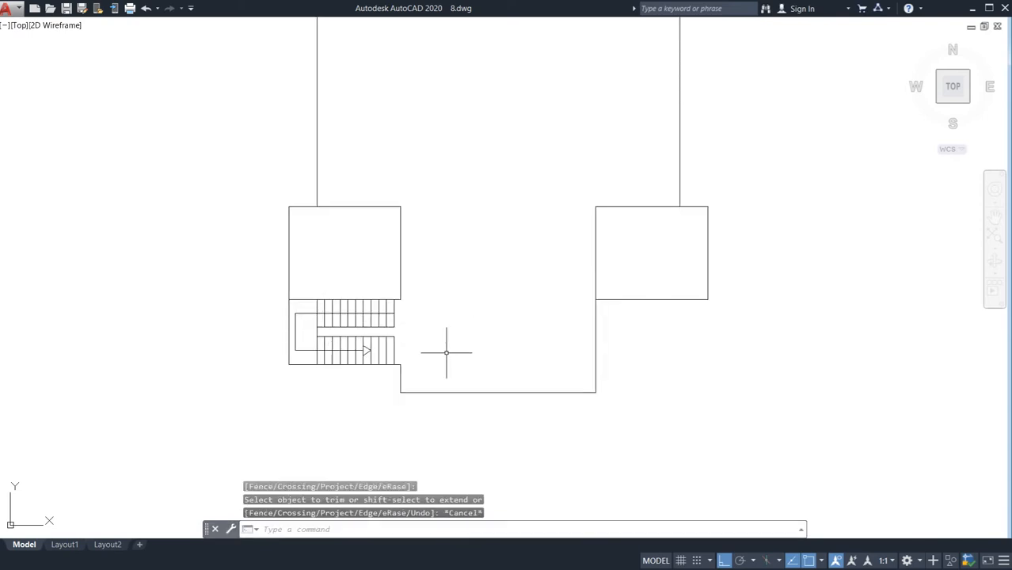
{"action": "middle_click_drag", "start_coordinate": [468, 350], "coordinate": [456, 358]}
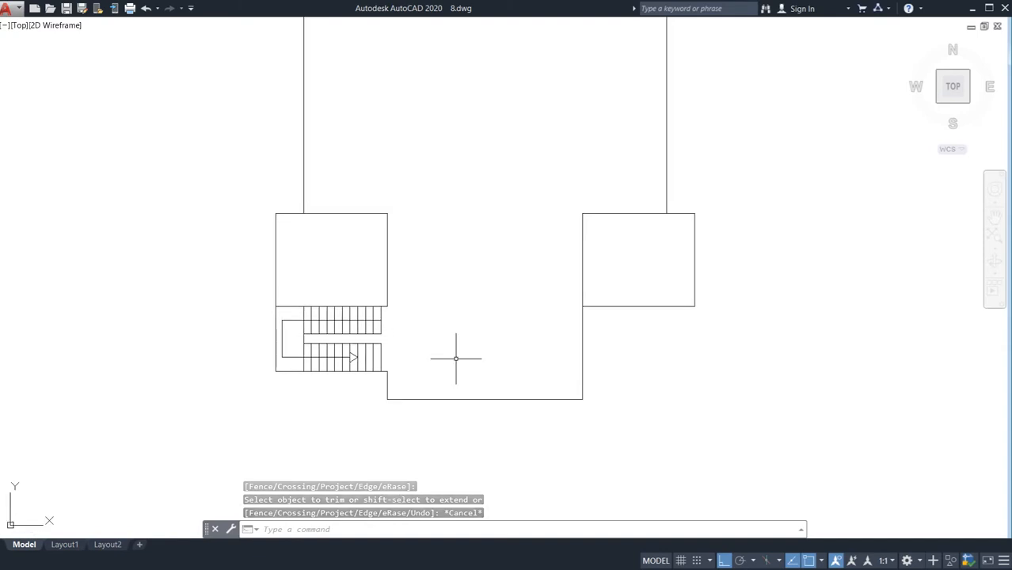
{"action": "middle_click_drag", "start_coordinate": [527, 341], "coordinate": [522, 346]}
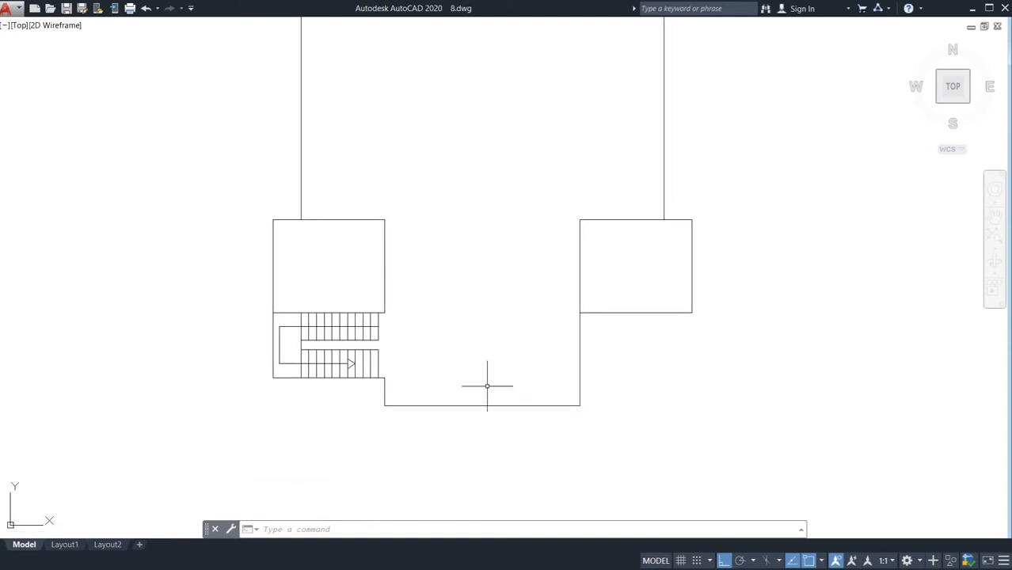
{"action": "middle_click_drag", "start_coordinate": [639, 330], "coordinate": [628, 334]}
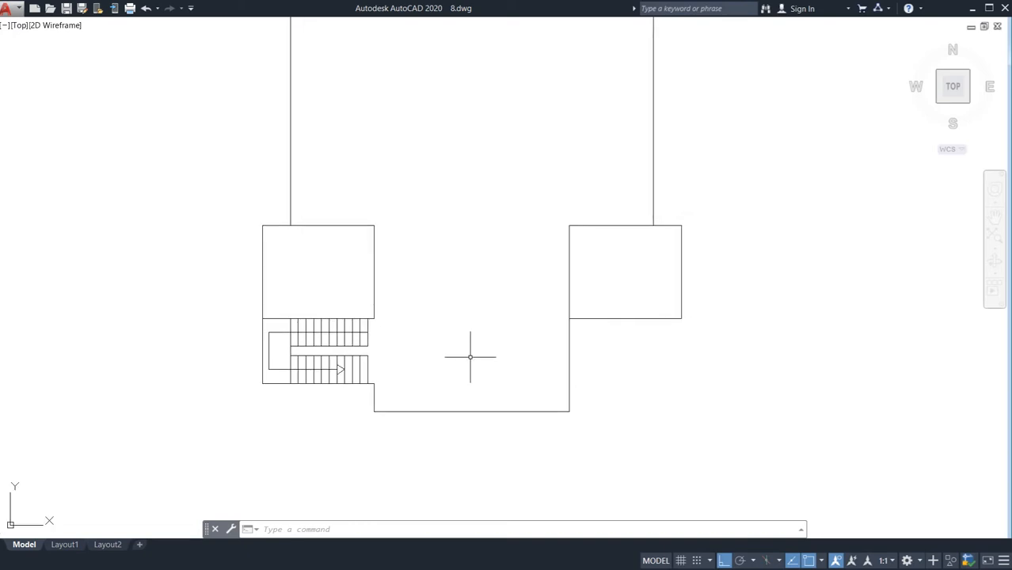
{"action": "scroll", "coordinate": [471, 293], "scroll_direction": "down", "scroll_amount": 3}
{"action": "middle_click_drag", "start_coordinate": [488, 296], "coordinate": [488, 343]}
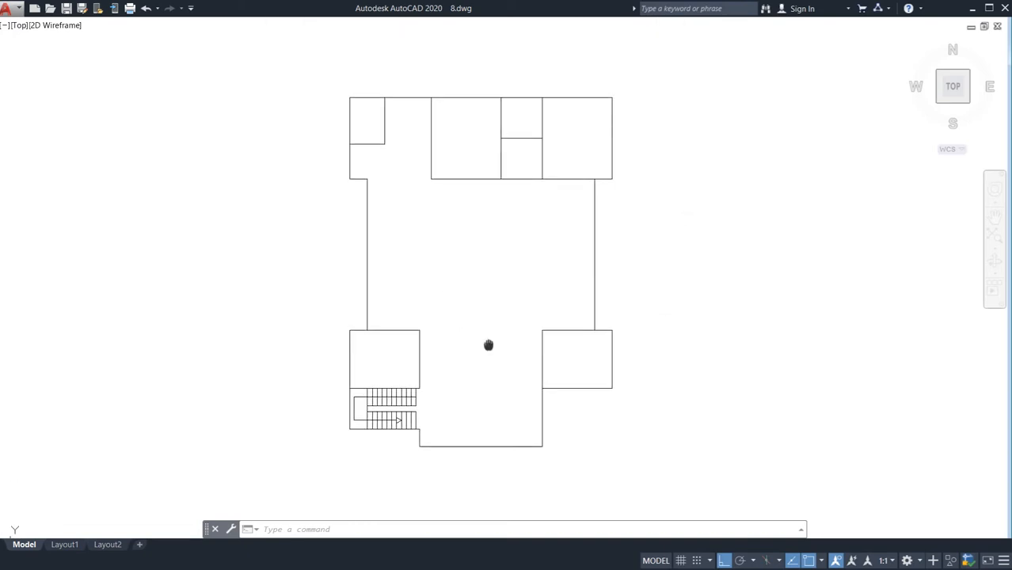
{"action": "scroll", "coordinate": [398, 303], "scroll_direction": "up", "scroll_amount": 2}
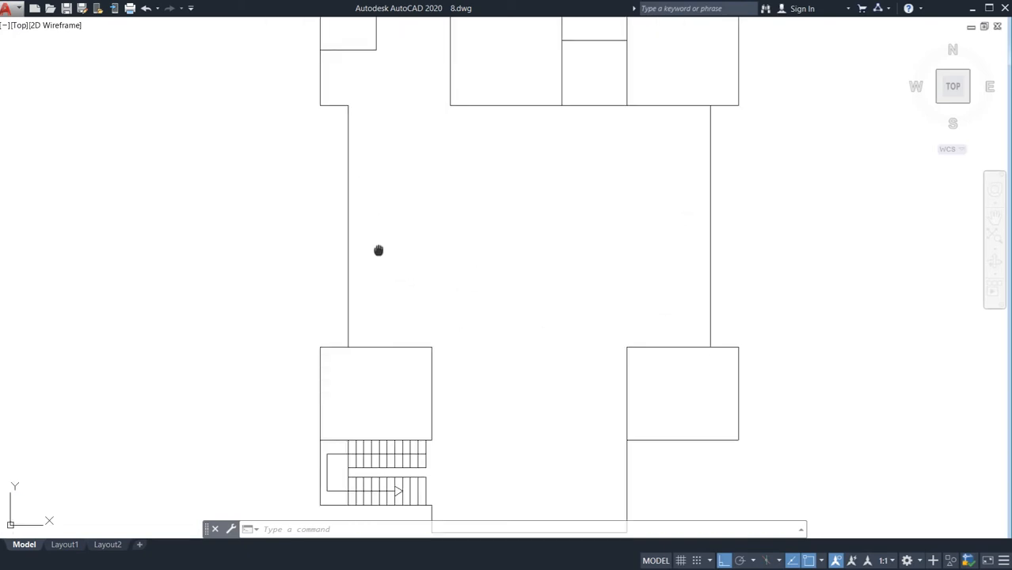
{"action": "middle_click_drag", "start_coordinate": [378, 250], "coordinate": [394, 278]}
{"action": "scroll", "coordinate": [396, 267], "scroll_direction": "down", "scroll_amount": 2}
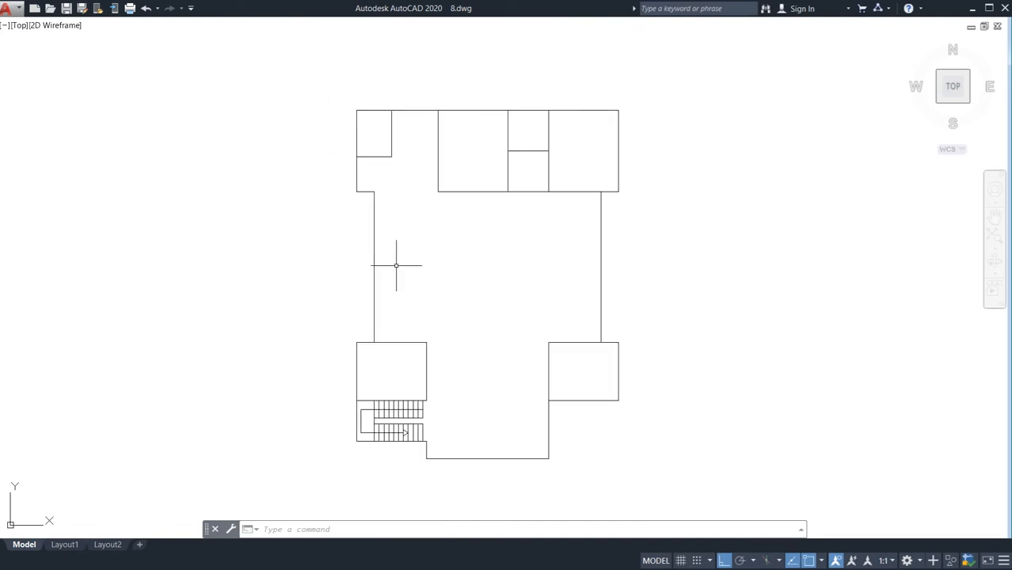
Offset the top wall of the lower-left room 12' upward into the hall
{"action": "scroll", "coordinate": [379, 253], "scroll_direction": "up", "scroll_amount": 2}
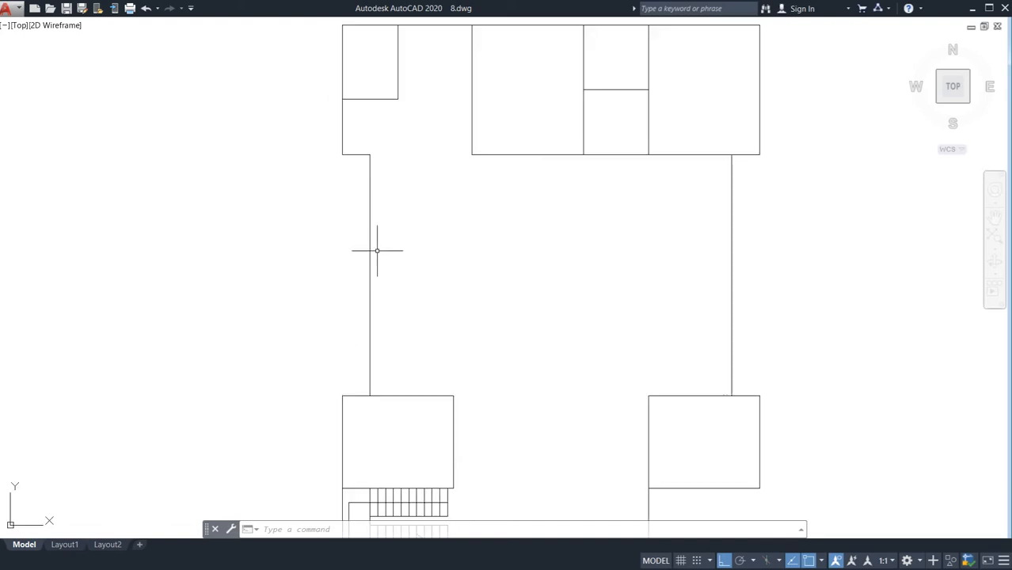
{"action": "type", "text": "o"}
{"action": "key", "text": "Return"}
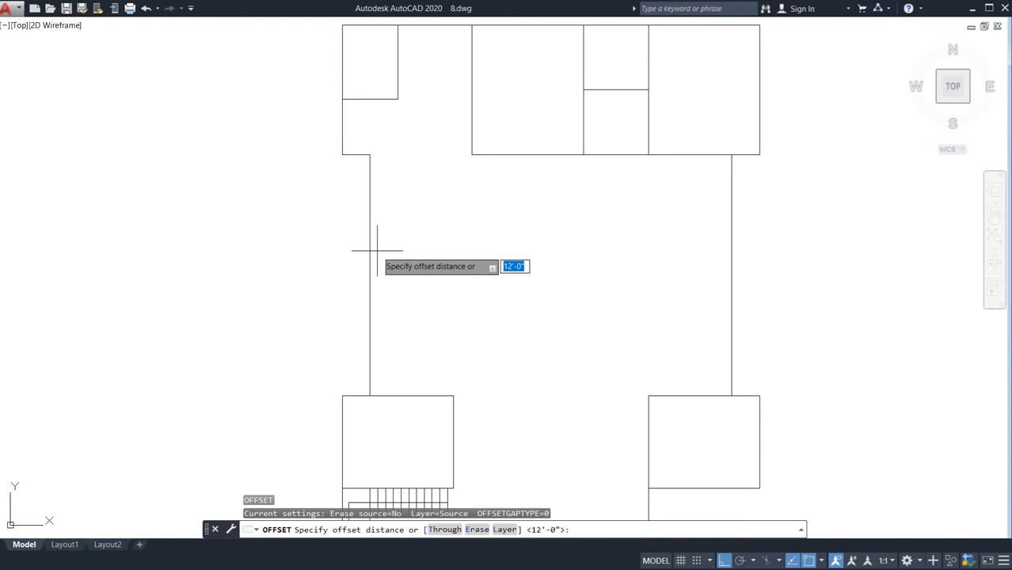
{"action": "key", "text": "Escape"}
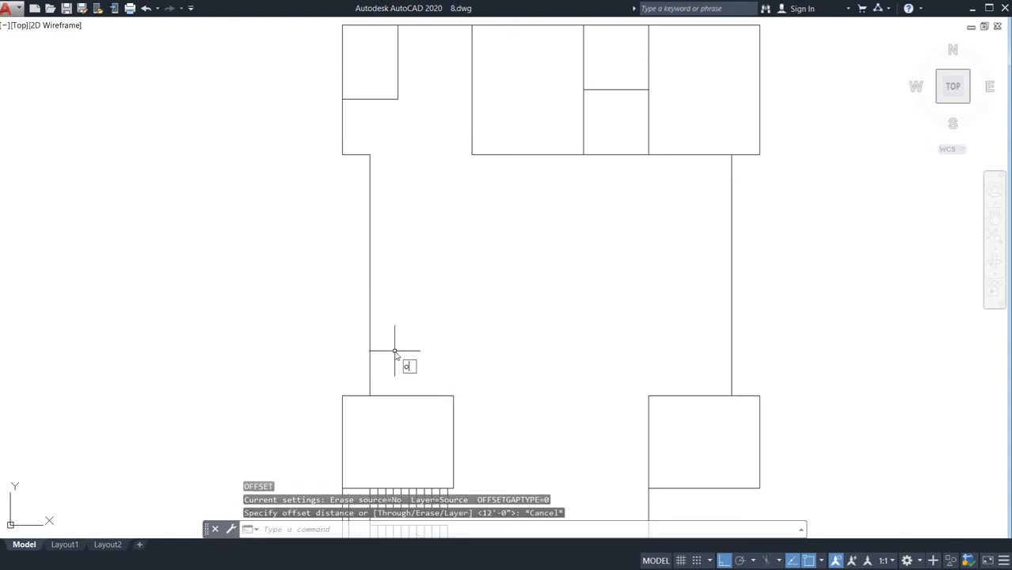
{"action": "key", "text": "Return"}
{"action": "key", "text": "Return"}
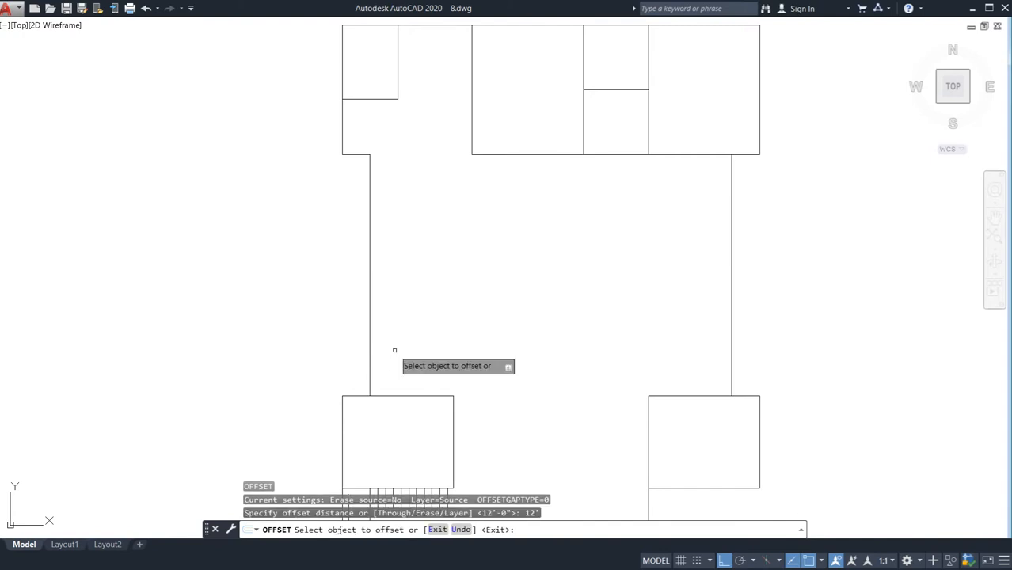
{"action": "left_click", "coordinate": [391, 396]}
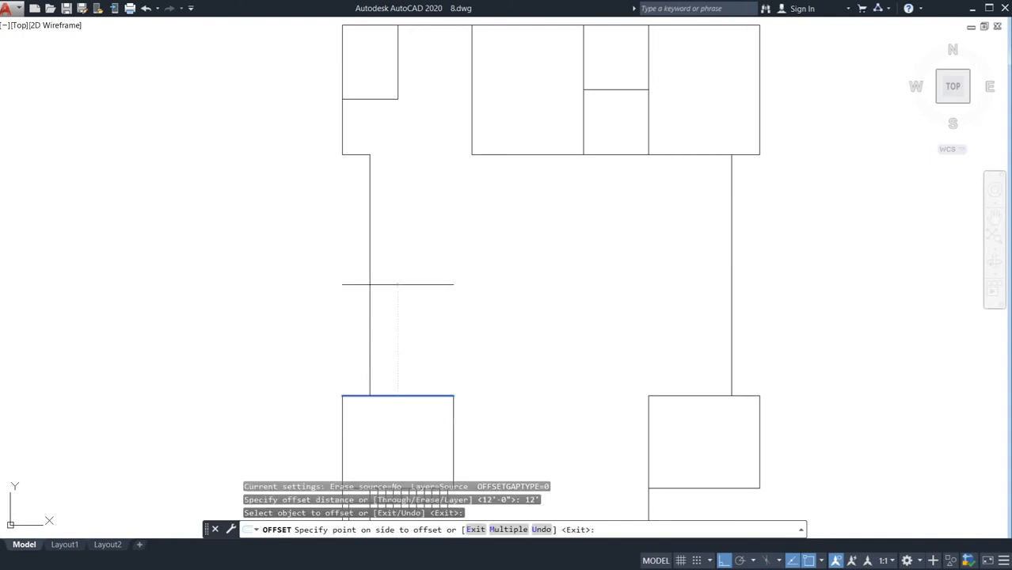
{"action": "left_click", "coordinate": [397, 290]}
Offset the new horizontal line another 10' upward and the hall's left wall 12' inward
{"action": "left_click", "coordinate": [398, 283]}
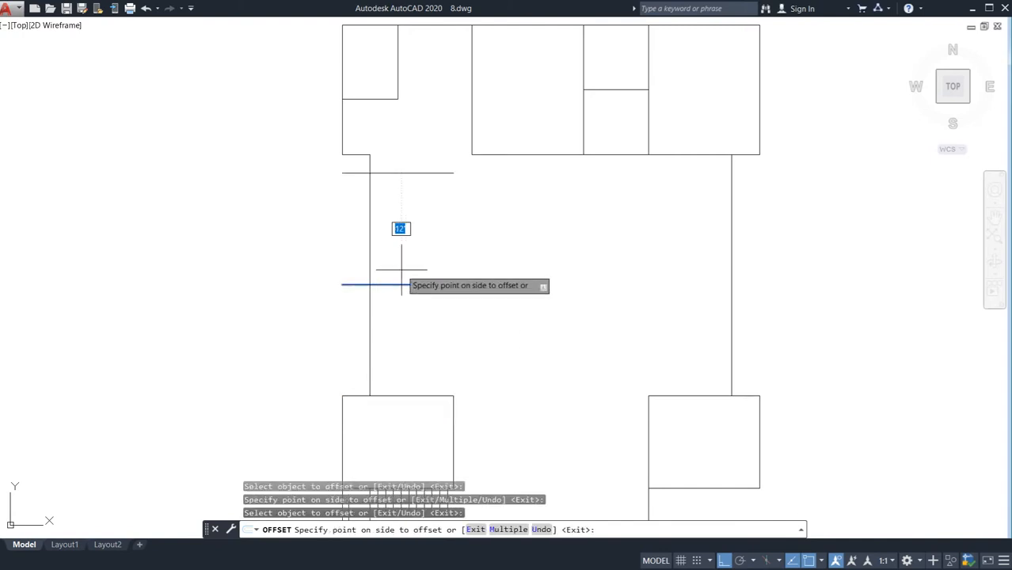
{"action": "type", "text": "10'"}
{"action": "key", "text": "Return"}
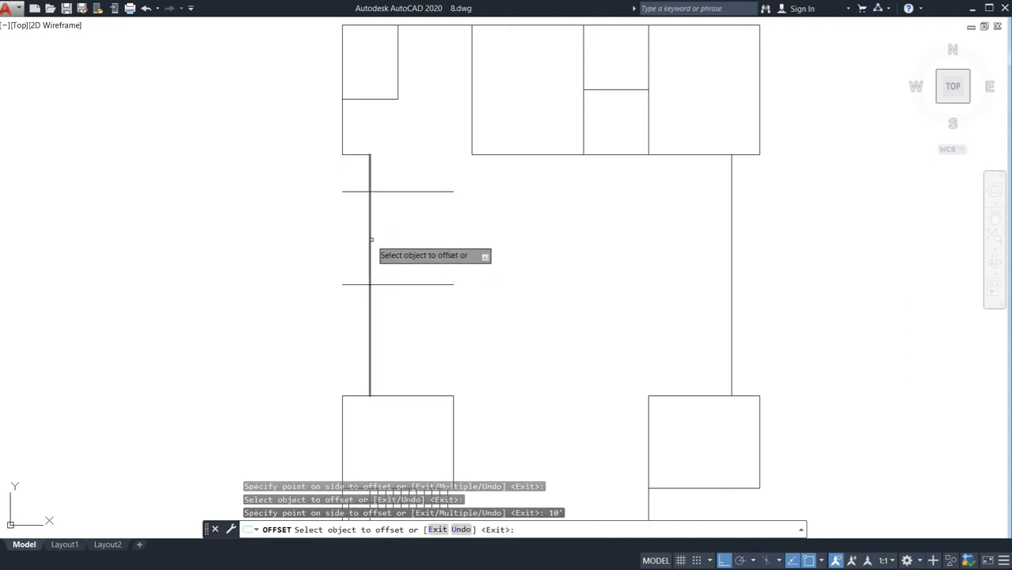
{"action": "left_click", "coordinate": [370, 240]}
{"action": "left_click", "coordinate": [527, 271]}
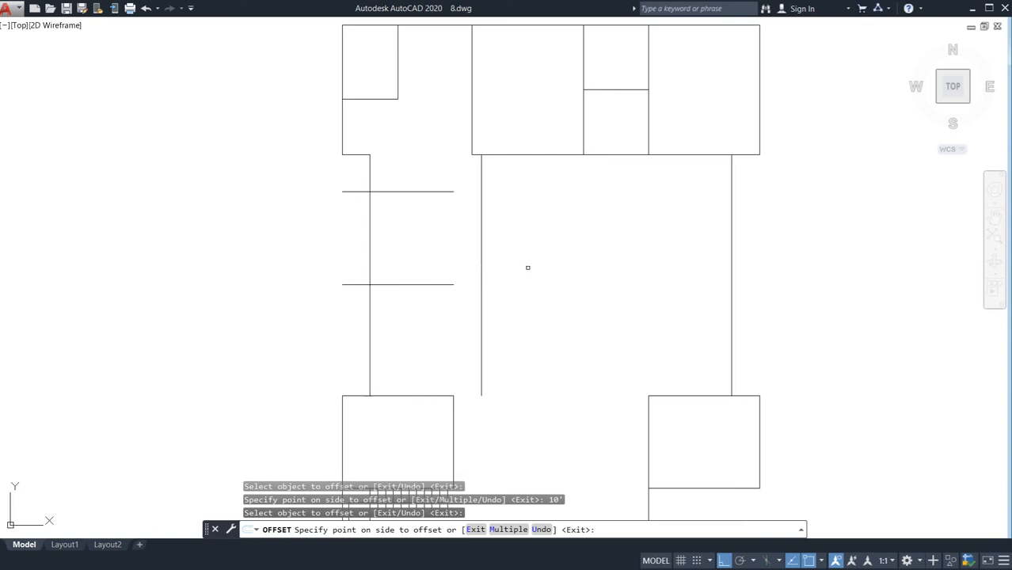
Extend both new horizontal lines to the offset vertical line inside the hall
{"action": "key", "text": "Escape"}
{"action": "type", "text": "ex"}
{"action": "key", "text": "Return"}
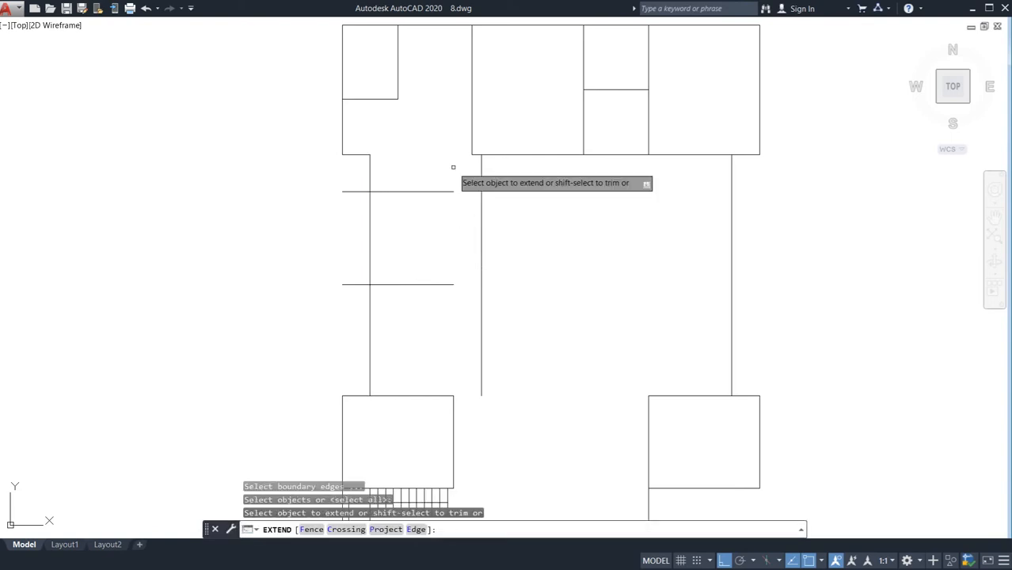
{"action": "left_click", "coordinate": [455, 163]}
{"action": "left_click", "coordinate": [432, 292]}
{"action": "key", "text": "Escape"}
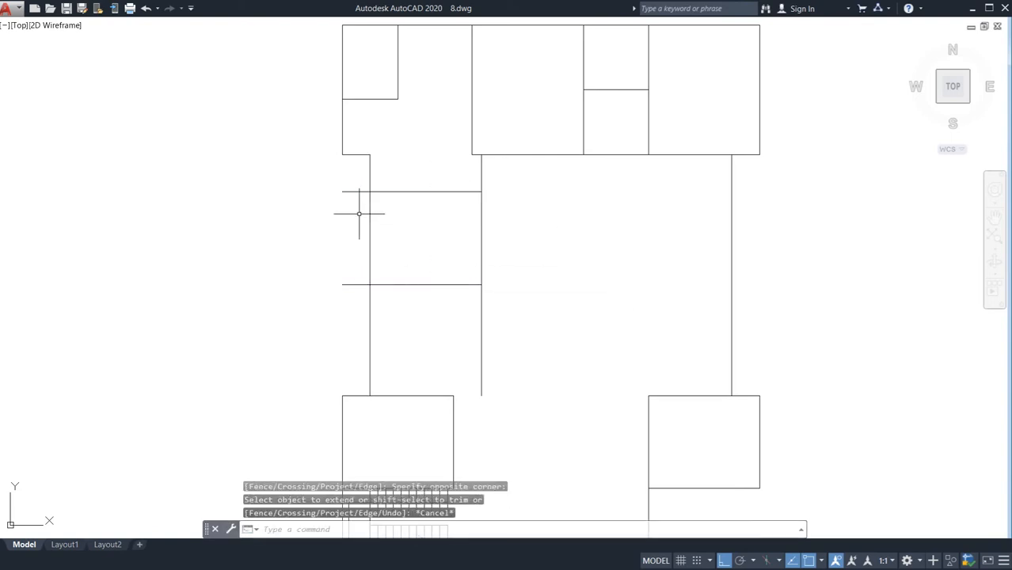
Trim the horizontal stubs outside the left wall and the vertical line above and below the new room, leaving a closed rectangle
{"action": "type", "text": "tr"}
{"action": "key", "text": "Return"}
{"action": "left_click", "coordinate": [358, 182]}
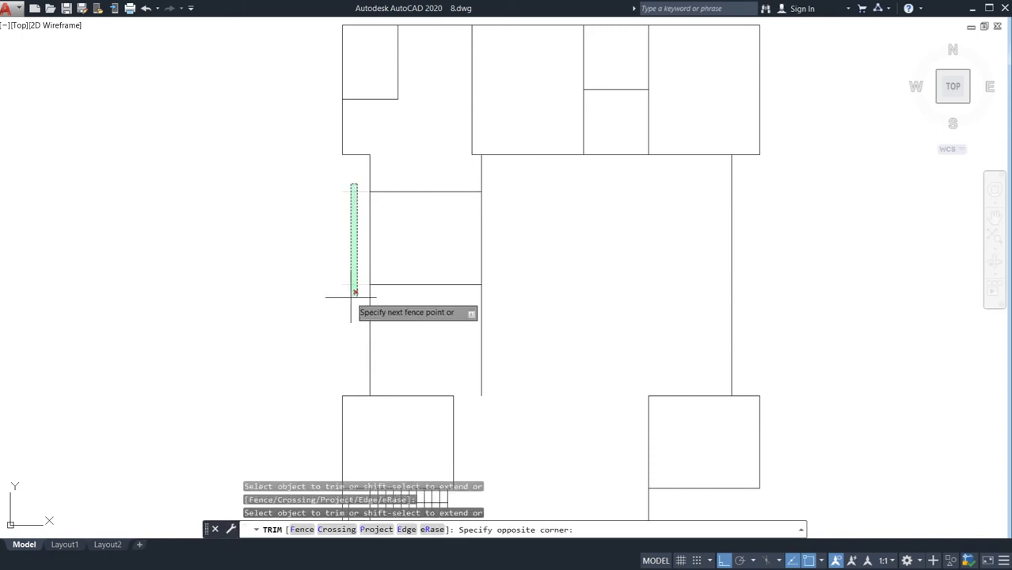
{"action": "left_click", "coordinate": [348, 303]}
{"action": "left_click", "coordinate": [499, 185]}
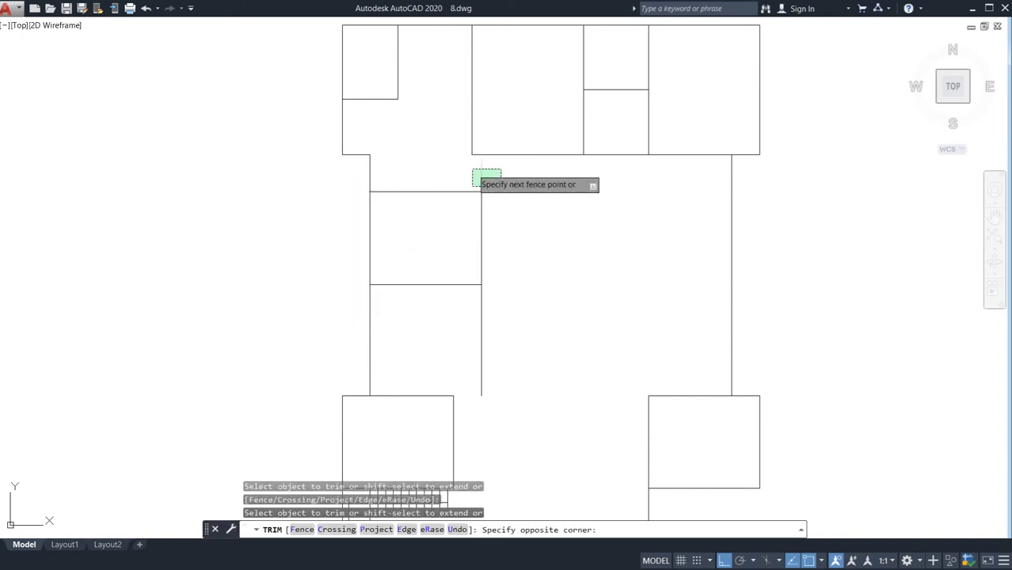
{"action": "left_click", "coordinate": [475, 167]}
{"action": "left_click", "coordinate": [503, 349]}
{"action": "left_click", "coordinate": [454, 316]}
{"action": "key", "text": "Escape"}
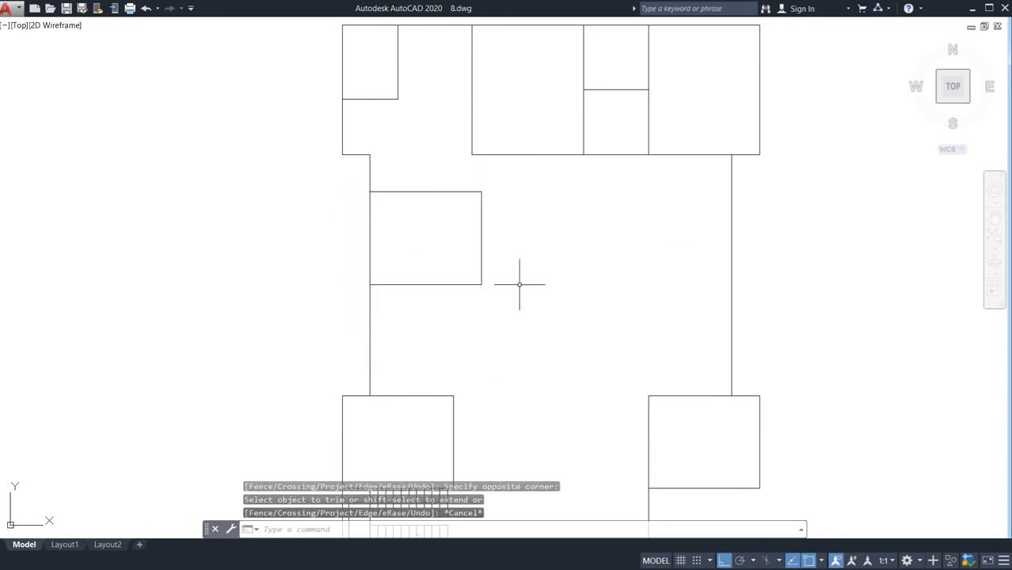
Look over the whole plan, examining the new left room, the staircase, the front space and the area below the lower-right room
{"action": "scroll", "coordinate": [522, 284], "scroll_direction": "down", "scroll_amount": 2}
{"action": "middle_click_drag", "start_coordinate": [533, 301], "coordinate": [448, 281]}
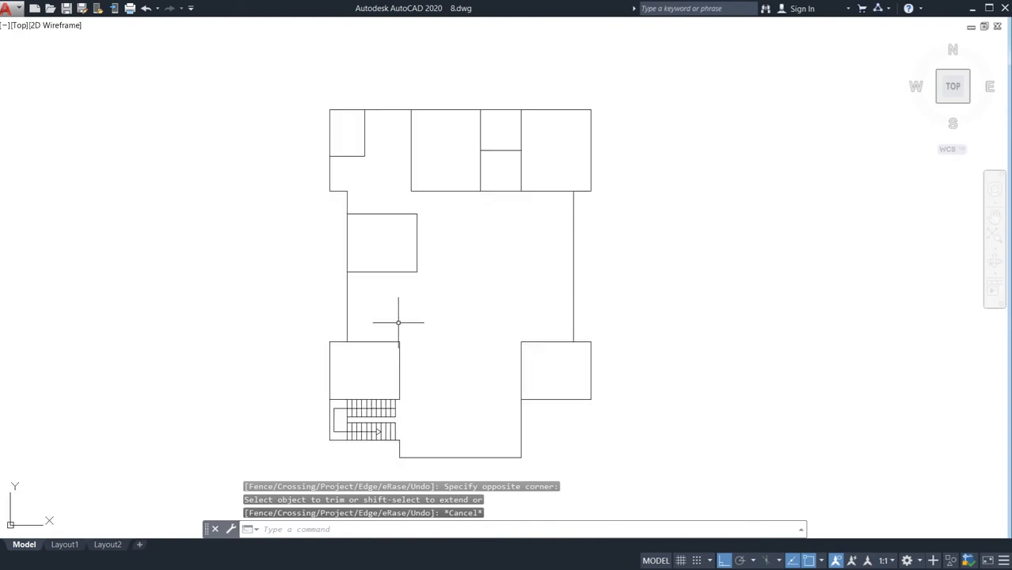
{"action": "middle_click_drag", "start_coordinate": [422, 315], "coordinate": [443, 304]}
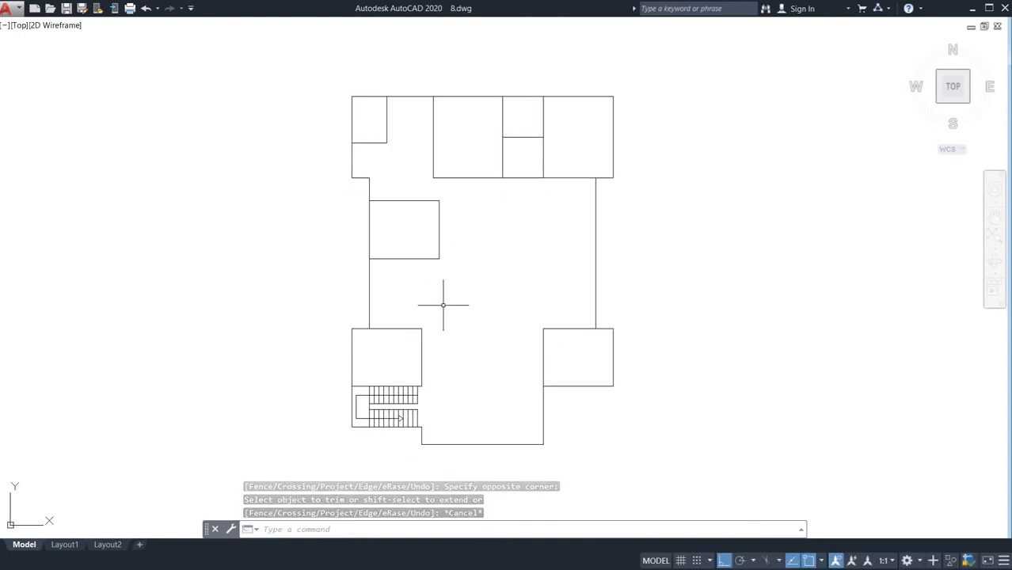
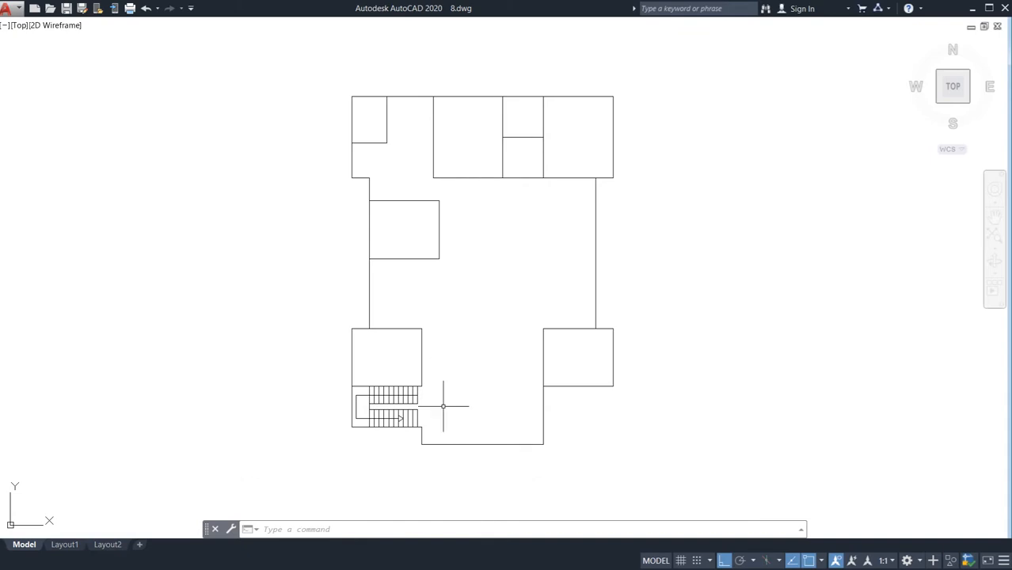
{"action": "scroll", "coordinate": [480, 324], "scroll_direction": "up", "scroll_amount": 2}
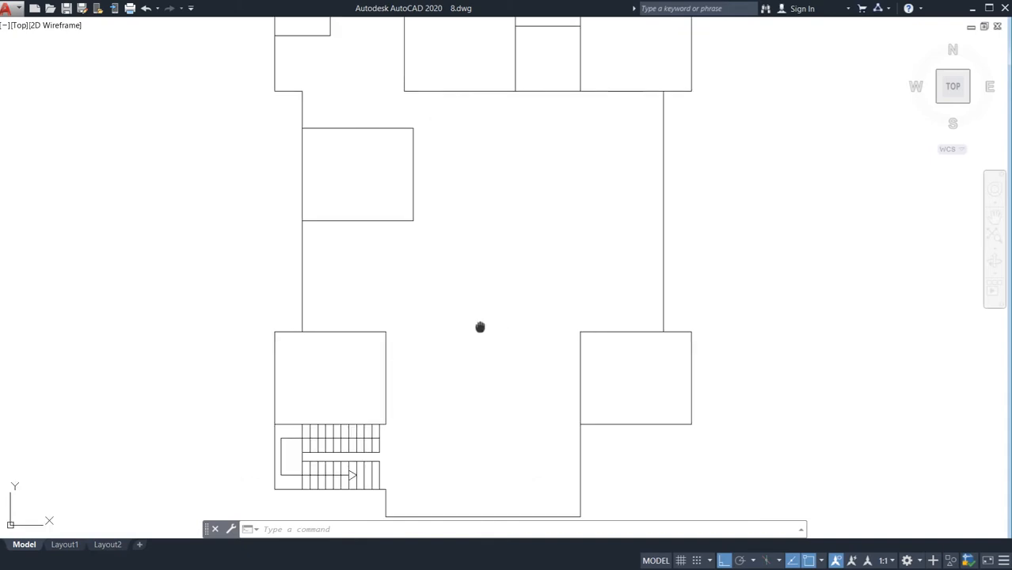
{"action": "scroll", "coordinate": [480, 327], "scroll_direction": "down", "scroll_amount": 2}
{"action": "middle_click_drag", "start_coordinate": [488, 332], "coordinate": [508, 281]}
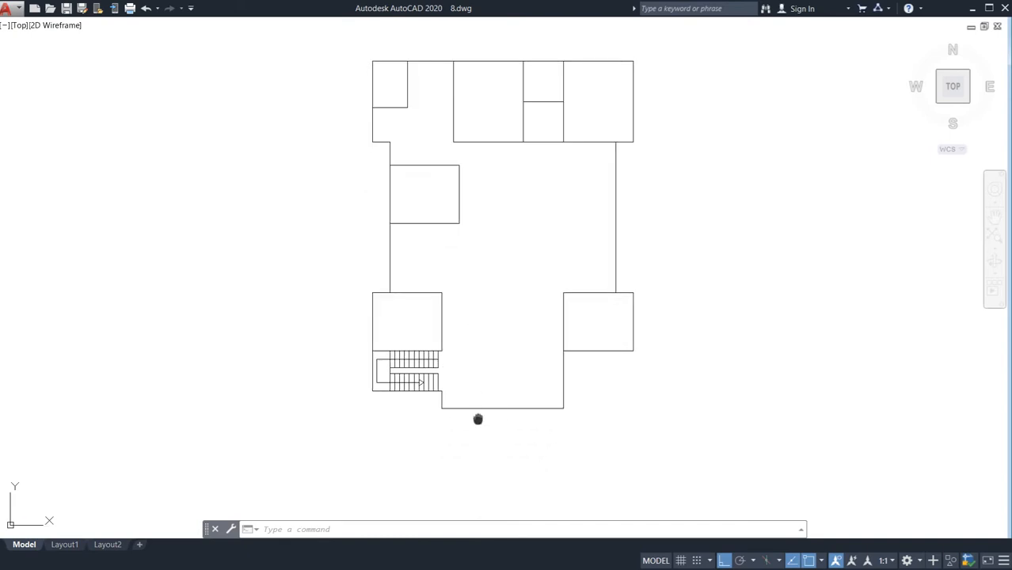
{"action": "middle_click_drag", "start_coordinate": [478, 419], "coordinate": [479, 389]}
{"action": "scroll", "coordinate": [486, 380], "scroll_direction": "up", "scroll_amount": 2}
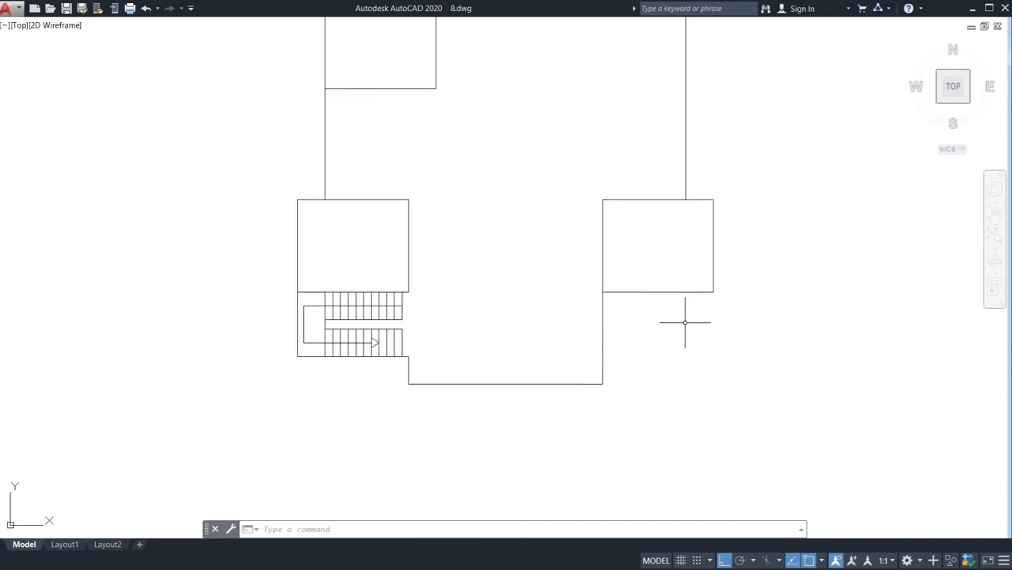
{"action": "scroll", "coordinate": [689, 326], "scroll_direction": "down", "scroll_amount": 2}
{"action": "middle_click_drag", "start_coordinate": [699, 310], "coordinate": [630, 347]}
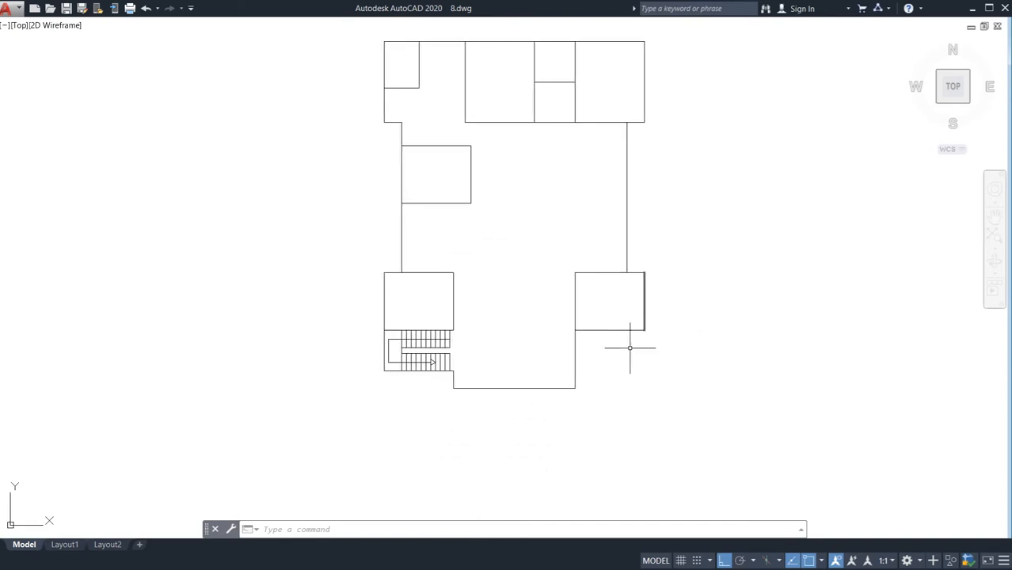
{"action": "scroll", "coordinate": [607, 361], "scroll_direction": "up", "scroll_amount": 2}
{"action": "scroll", "coordinate": [586, 345], "scroll_direction": "down", "scroll_amount": 2}
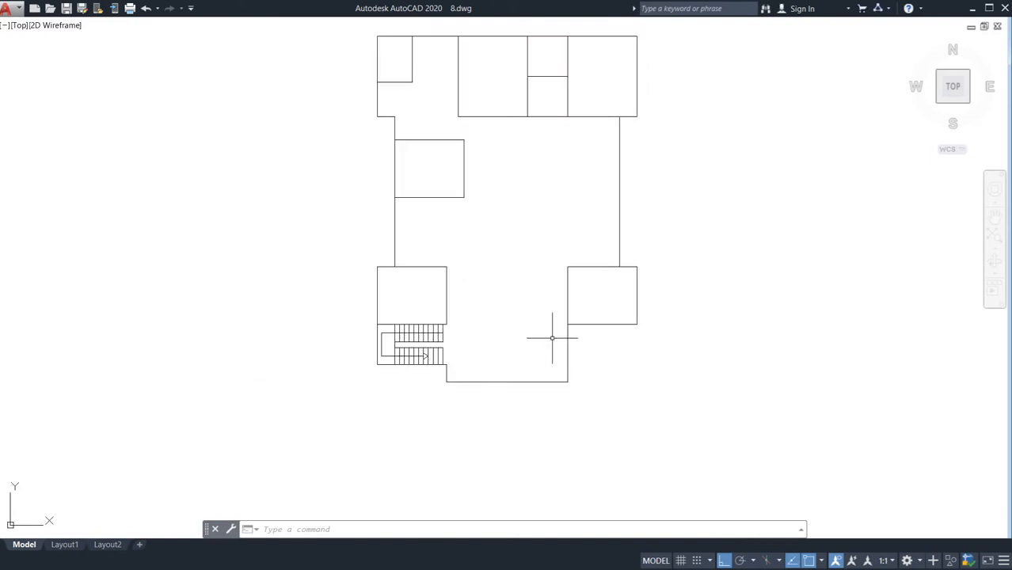
{"action": "middle_click_drag", "start_coordinate": [553, 339], "coordinate": [551, 366]}
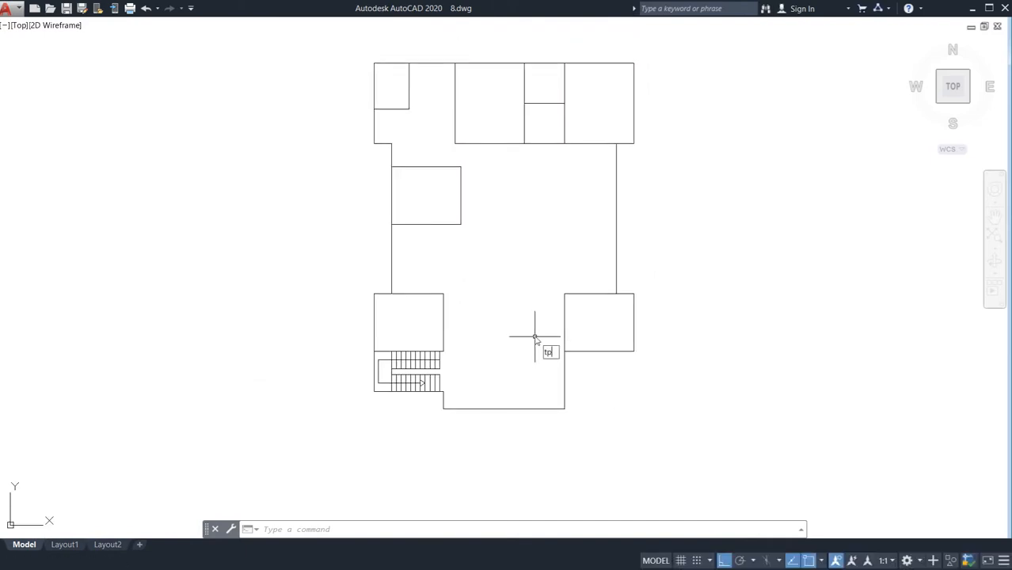
Insert the Trees - Metric and Toilet - Imperial blocks from the architectural tool palette in the empty area east of the plan
{"action": "key", "text": "Return"}
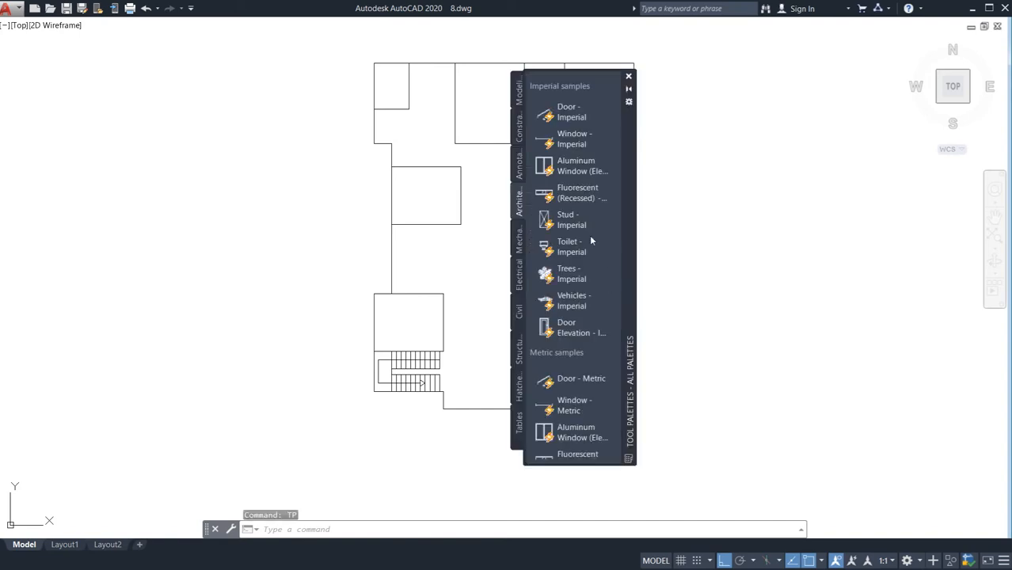
{"action": "scroll", "coordinate": [585, 234], "scroll_direction": "down", "scroll_amount": 3}
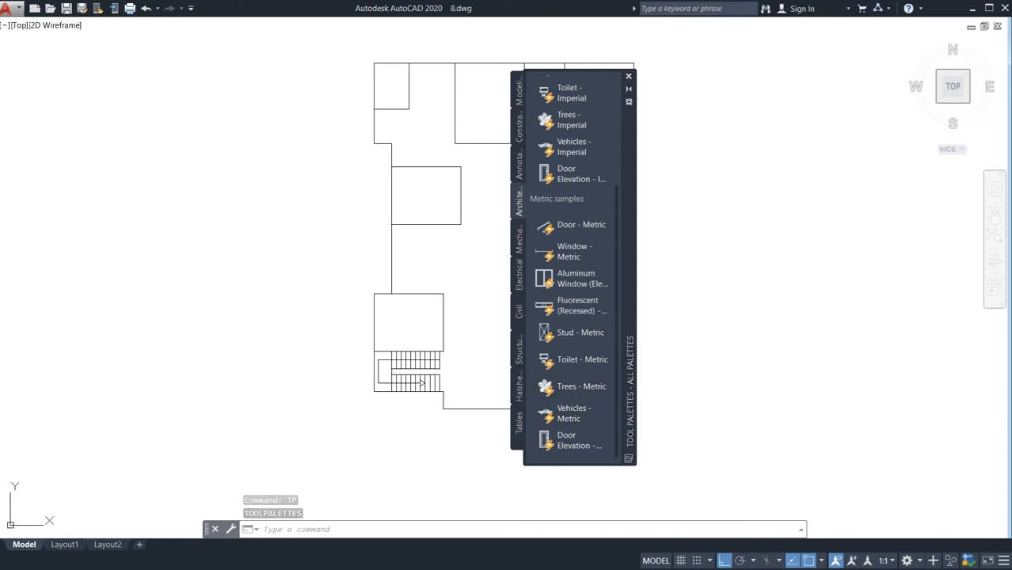
{"action": "left_click", "coordinate": [581, 387]}
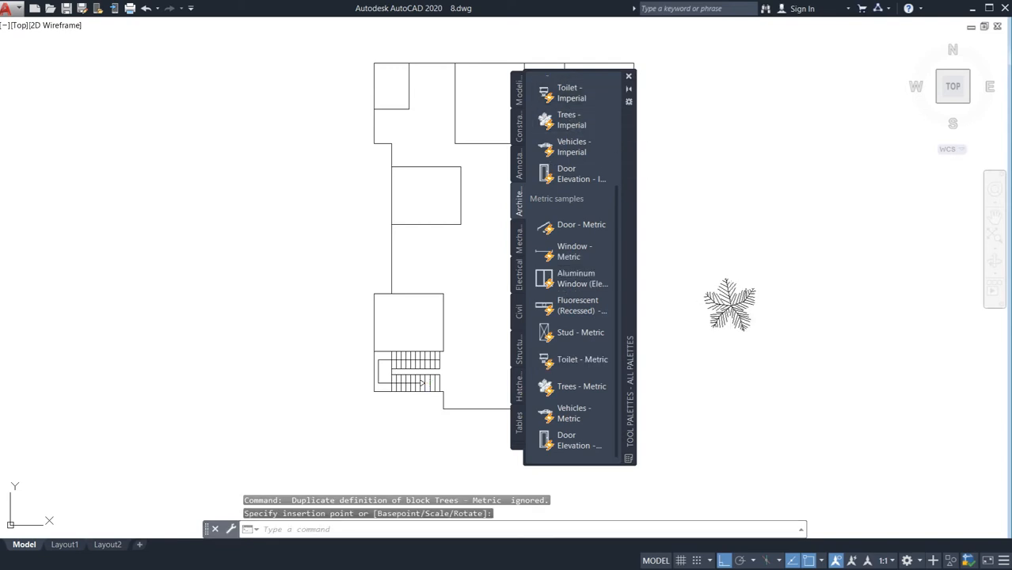
{"action": "left_click", "coordinate": [571, 92]}
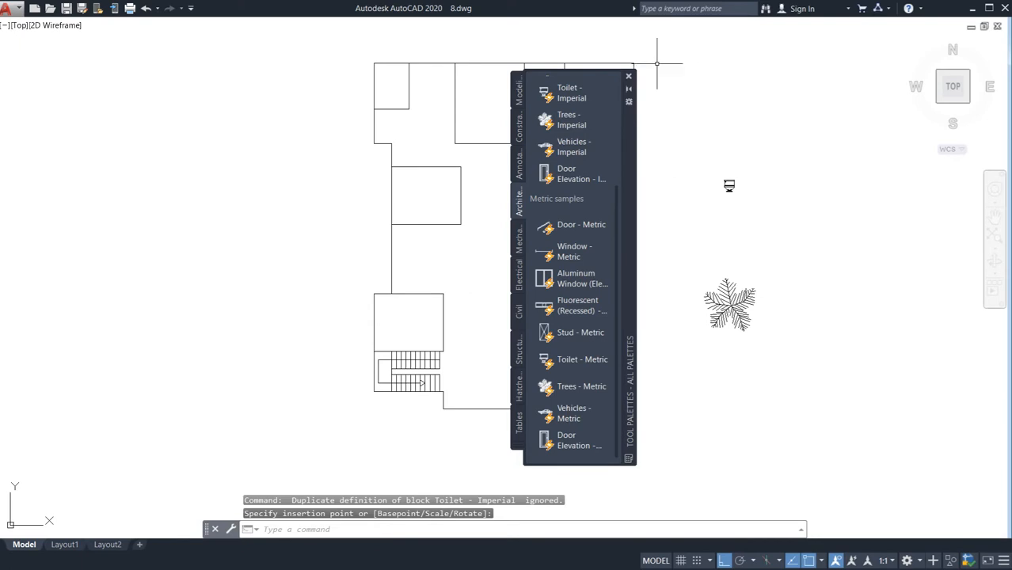
{"action": "left_click", "coordinate": [628, 78]}
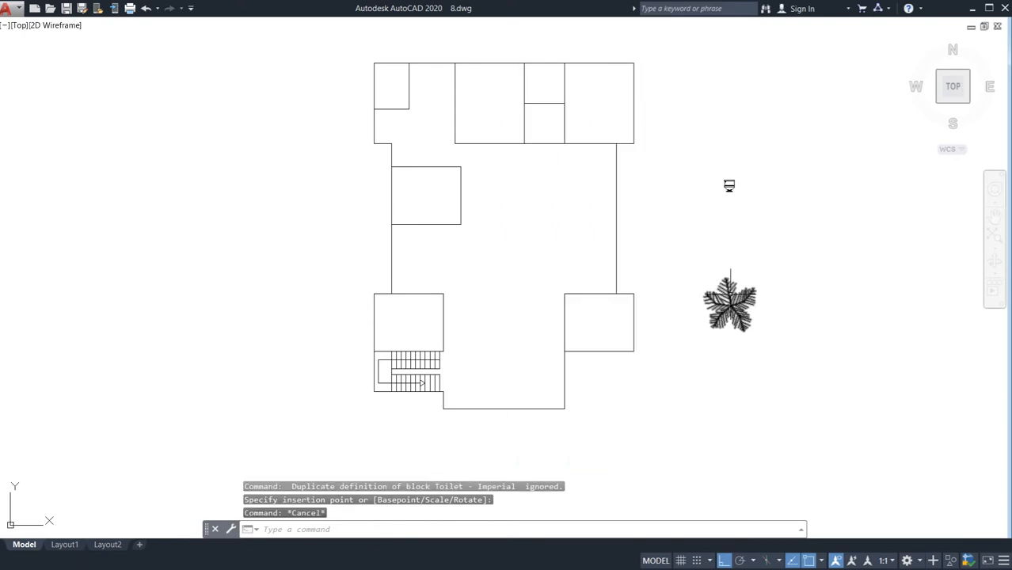
Scale the inserted tree block down to a small fraction of its size, using a base point near its centre
{"action": "right_click", "coordinate": [743, 301]}
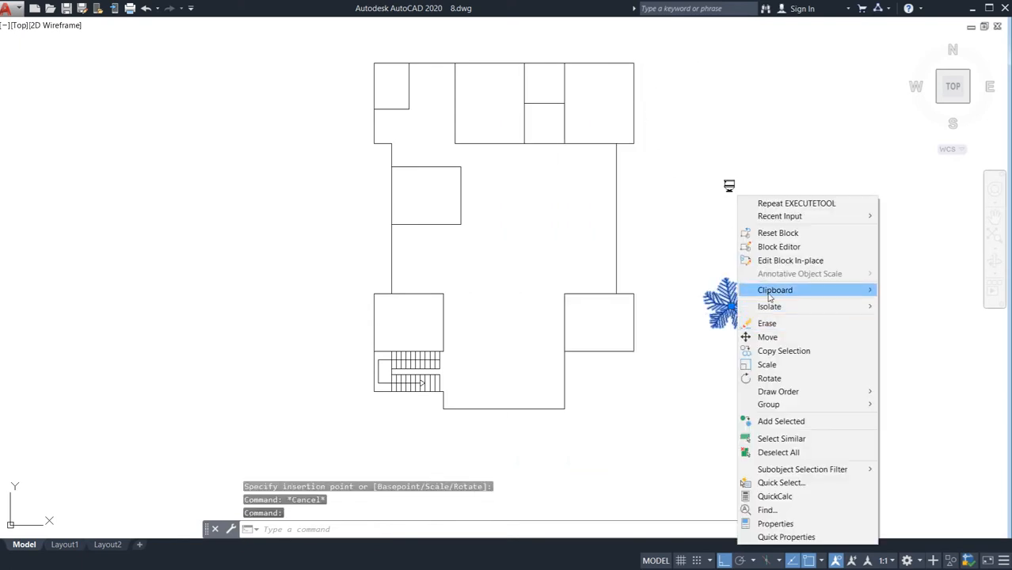
{"action": "left_click", "coordinate": [775, 365]}
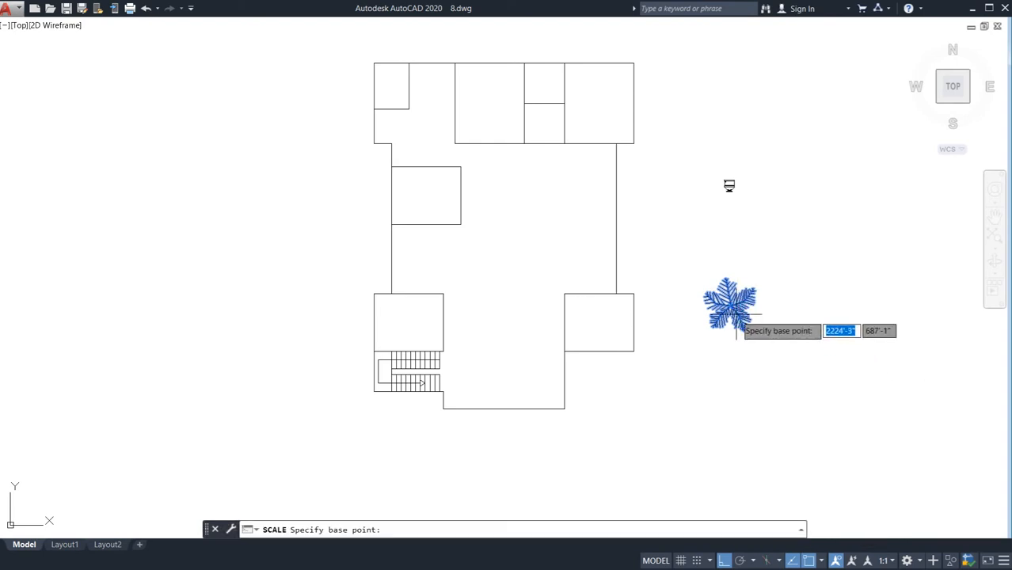
{"action": "left_click", "coordinate": [733, 314]}
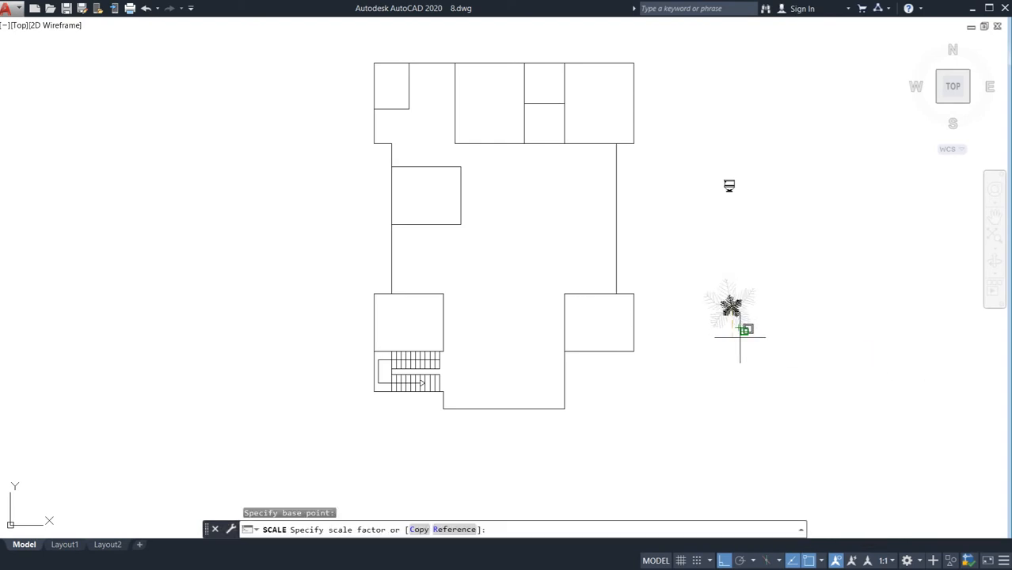
{"action": "left_click", "coordinate": [741, 343]}
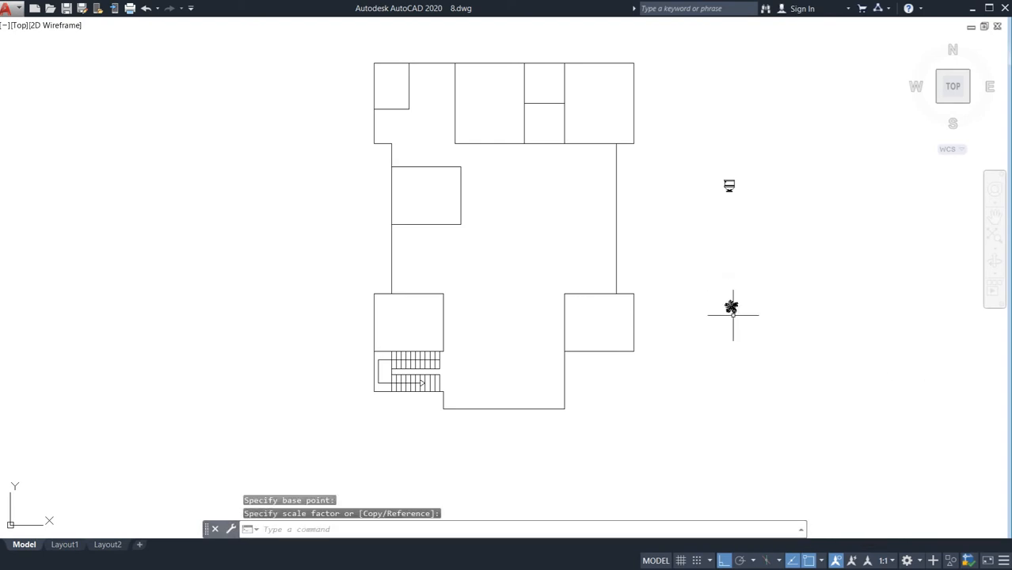
Scale the reduced tree block back up slightly from its centre, to about half its inserted size
{"action": "right_click", "coordinate": [731, 310]}
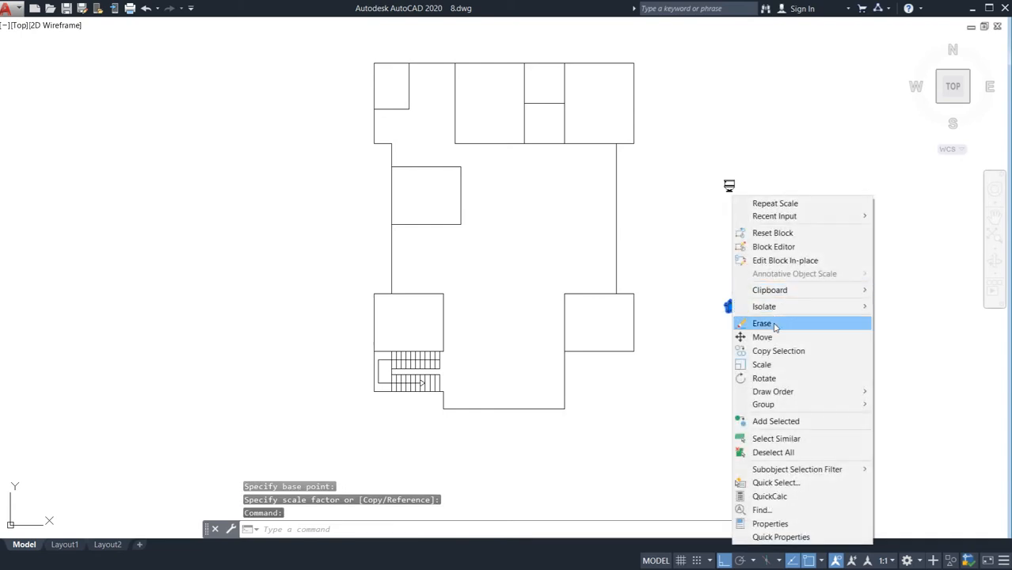
{"action": "left_click", "coordinate": [764, 365]}
{"action": "left_click", "coordinate": [730, 307]}
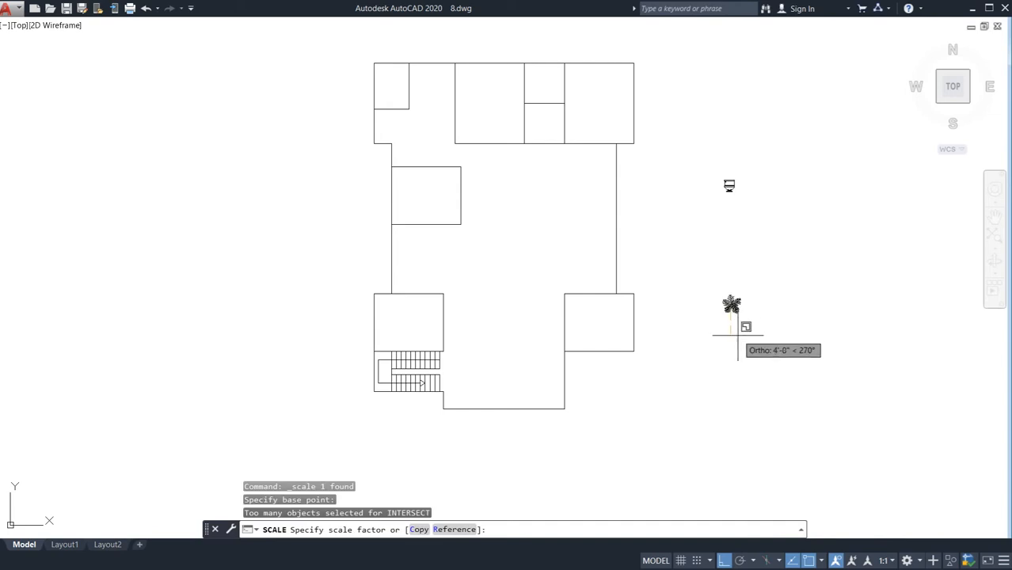
{"action": "left_click", "coordinate": [734, 338]}
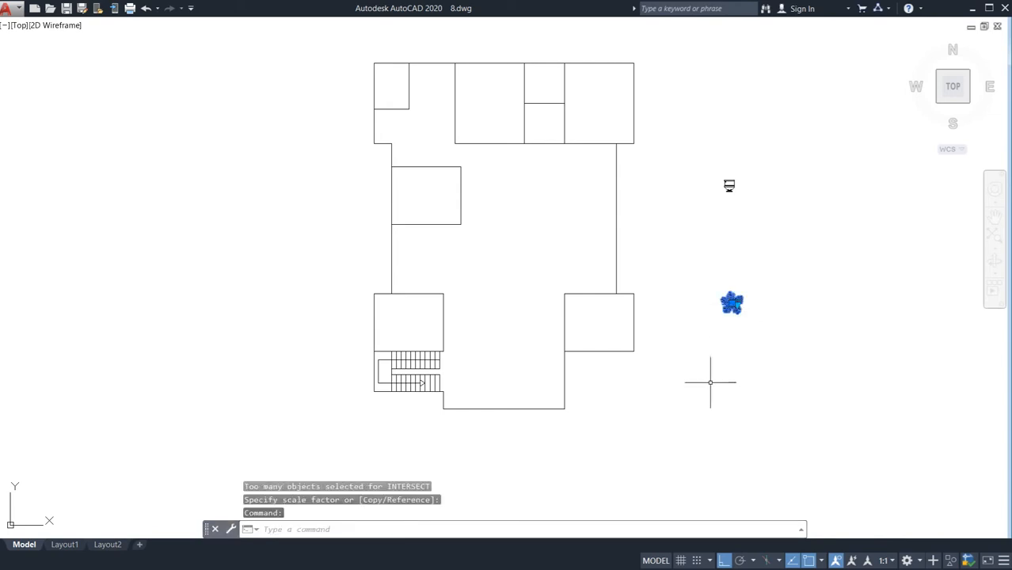
Copy the scaled tree block with Ortho off, placing two copies side by side just below the lower-right room
{"action": "type", "text": "co"}
{"action": "key", "text": "Return"}
{"action": "left_click", "coordinate": [750, 316]}
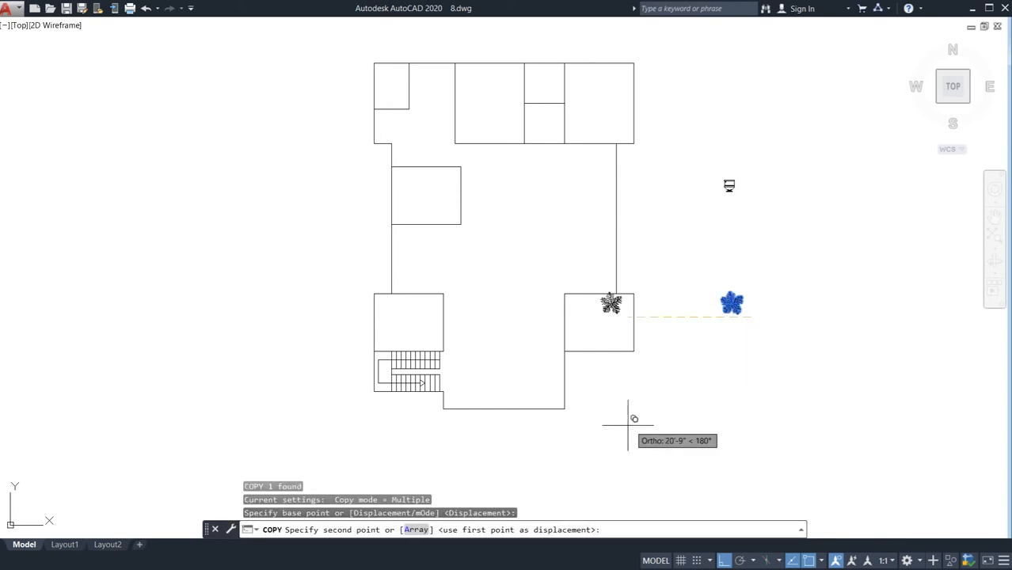
{"action": "key", "text": "F8"}
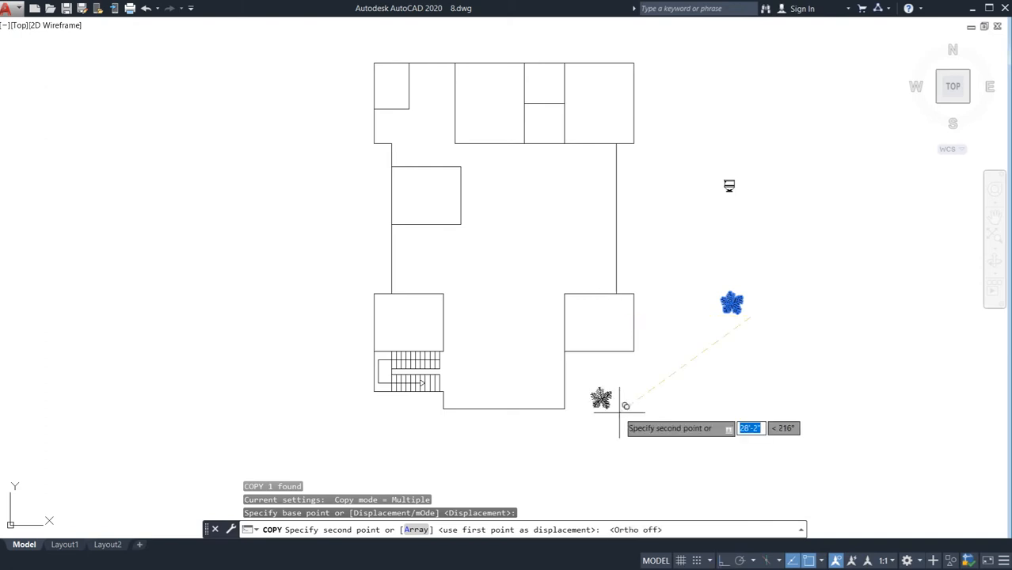
{"action": "scroll", "coordinate": [608, 385], "scroll_direction": "up", "scroll_amount": 2}
{"action": "scroll", "coordinate": [608, 385], "scroll_direction": "up", "scroll_amount": 2}
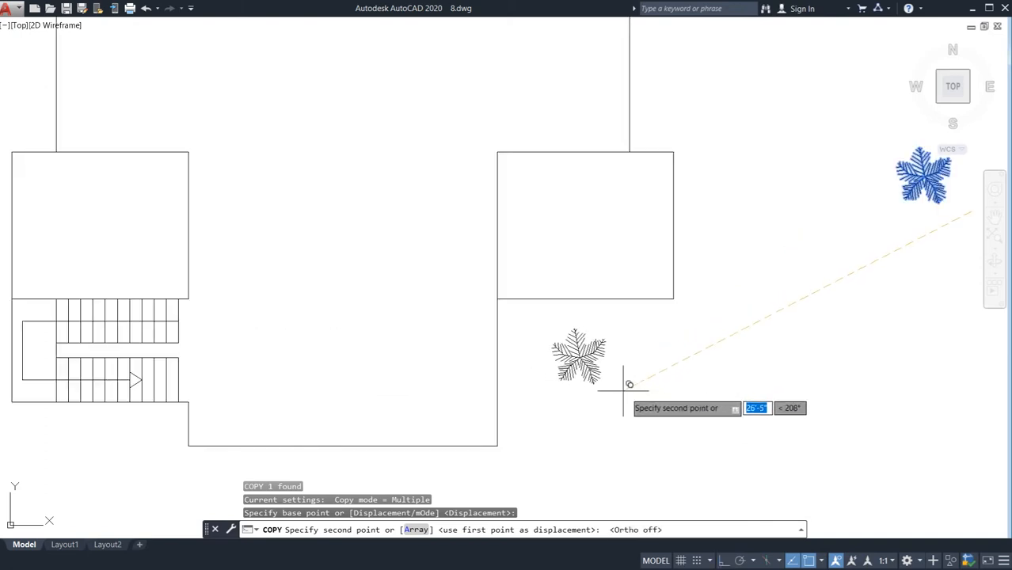
{"action": "left_click", "coordinate": [587, 369]}
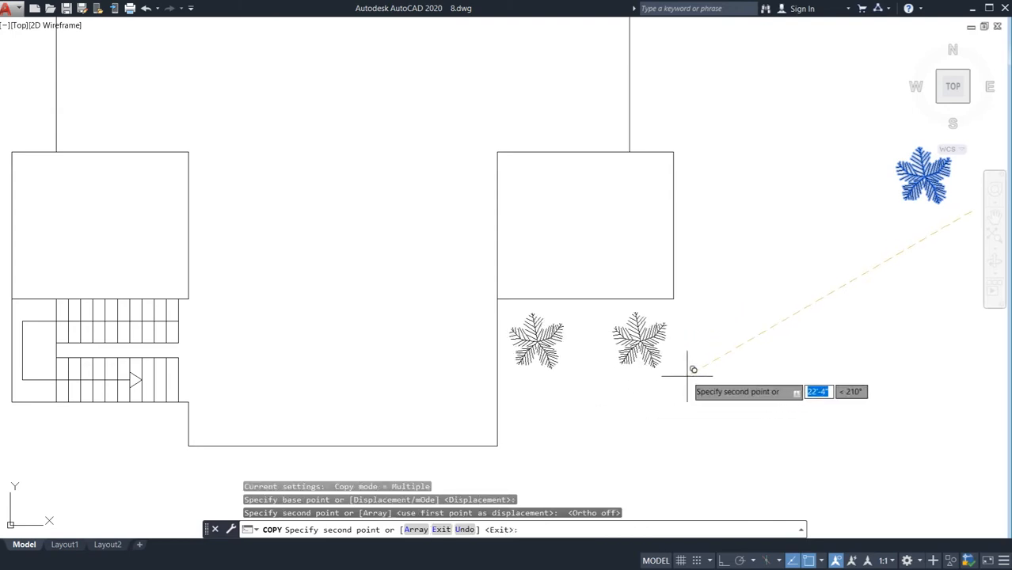
Place another tree copy outside the left wall, in the recess just below the upper-left corner room
{"action": "scroll", "coordinate": [686, 380], "scroll_direction": "down", "scroll_amount": 6}
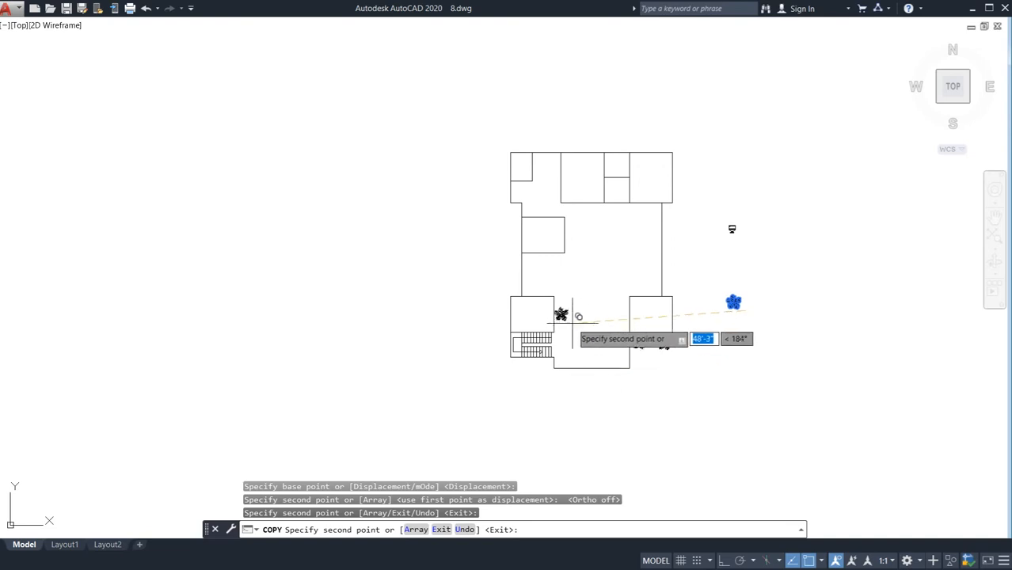
{"action": "middle_click_drag", "start_coordinate": [569, 327], "coordinate": [590, 450]}
{"action": "scroll", "coordinate": [532, 369], "scroll_direction": "up", "scroll_amount": 5}
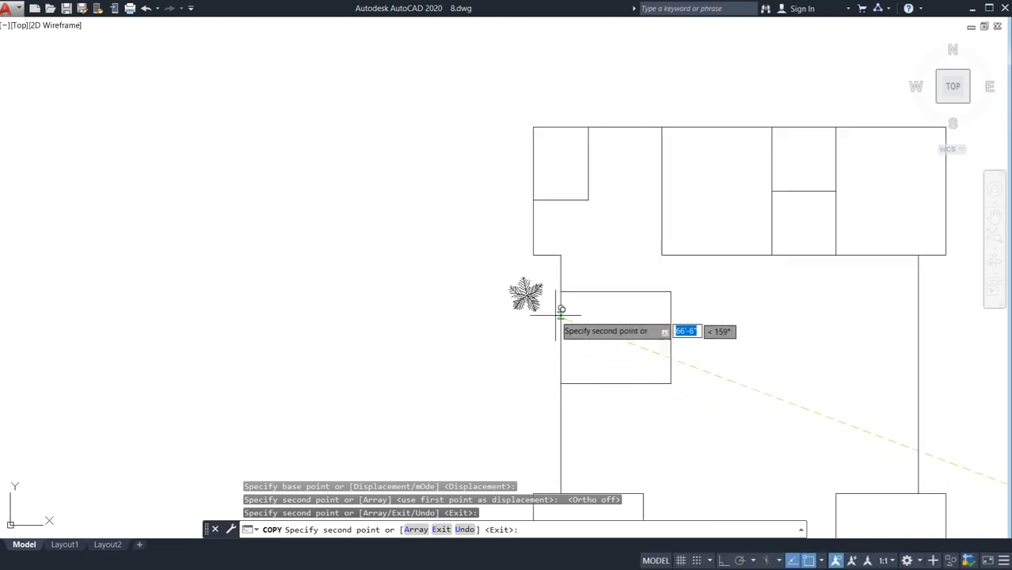
{"action": "scroll", "coordinate": [558, 312], "scroll_direction": "up", "scroll_amount": 4}
{"action": "left_click", "coordinate": [598, 276]}
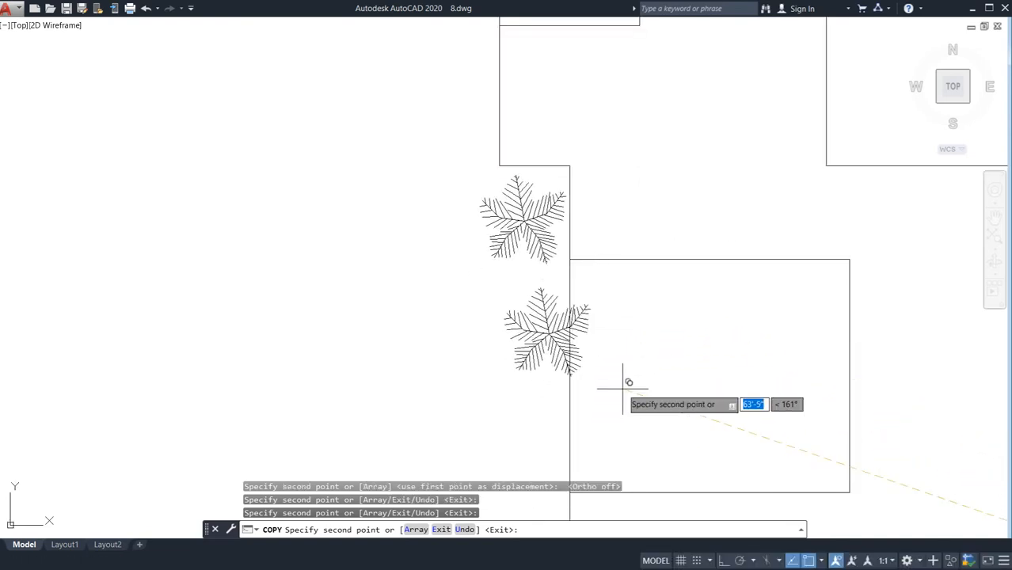
Place a further tree copy at the lower end of the left wall's recess, just above the lower-left room
{"action": "scroll", "coordinate": [637, 396], "scroll_direction": "down", "scroll_amount": 4}
{"action": "middle_click_drag", "start_coordinate": [641, 401], "coordinate": [623, 290]}
{"action": "scroll", "coordinate": [619, 425], "scroll_direction": "up", "scroll_amount": 1}
{"action": "scroll", "coordinate": [590, 368], "scroll_direction": "up", "scroll_amount": 4}
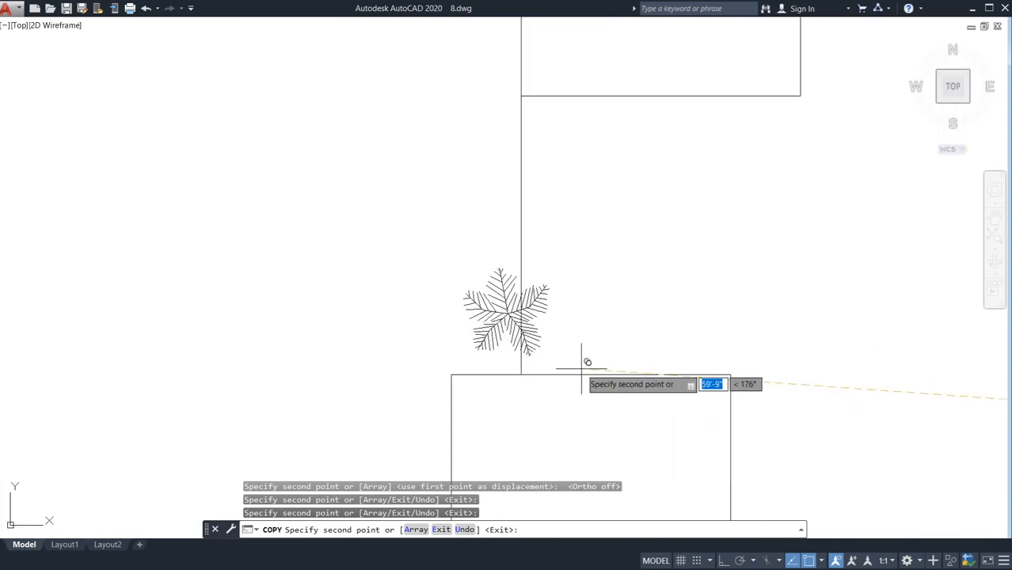
Place copies of the plant outside the lower end of the left wall and both ends of the right wall, ending the copy
{"action": "left_click", "coordinate": [553, 382]}
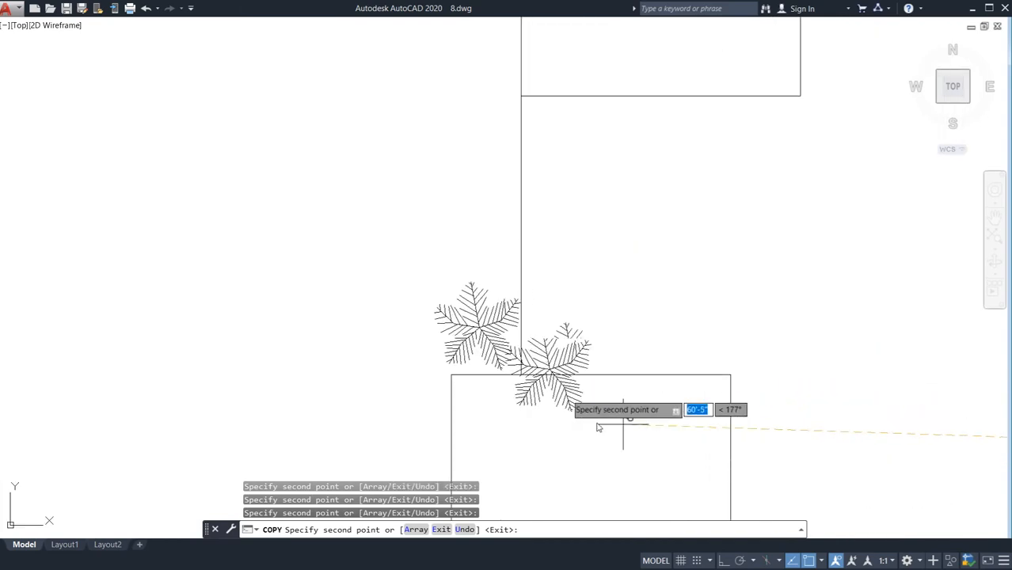
{"action": "scroll", "coordinate": [643, 396], "scroll_direction": "down", "scroll_amount": 4}
{"action": "middle_click_drag", "start_coordinate": [715, 380], "coordinate": [561, 379]}
{"action": "scroll", "coordinate": [710, 283], "scroll_direction": "up", "scroll_amount": 4}
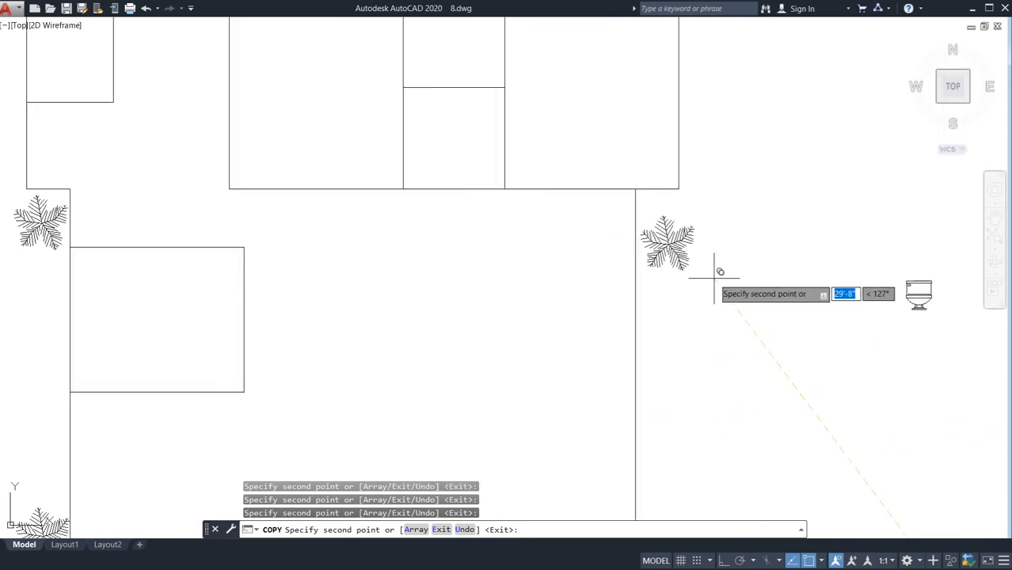
{"action": "left_click", "coordinate": [716, 260]}
{"action": "scroll", "coordinate": [707, 408], "scroll_direction": "down", "scroll_amount": 4}
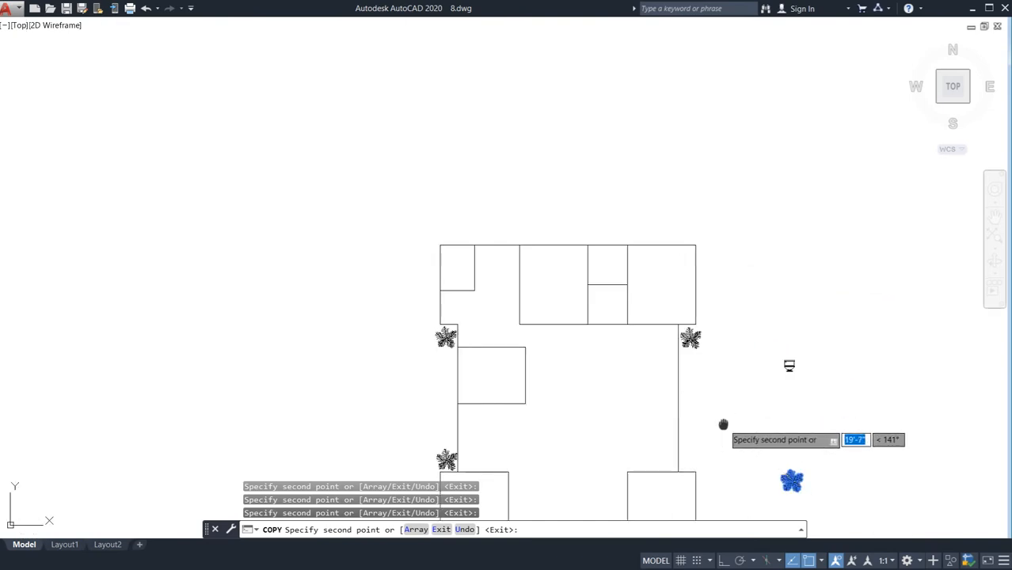
{"action": "scroll", "coordinate": [707, 407], "scroll_direction": "up", "scroll_amount": 5}
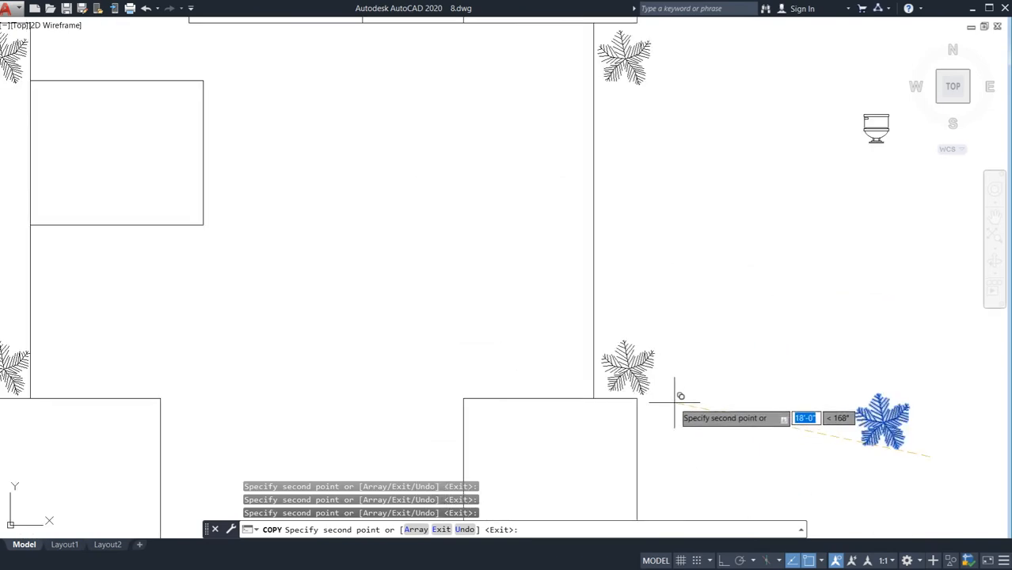
{"action": "scroll", "coordinate": [718, 355], "scroll_direction": "down", "scroll_amount": 5}
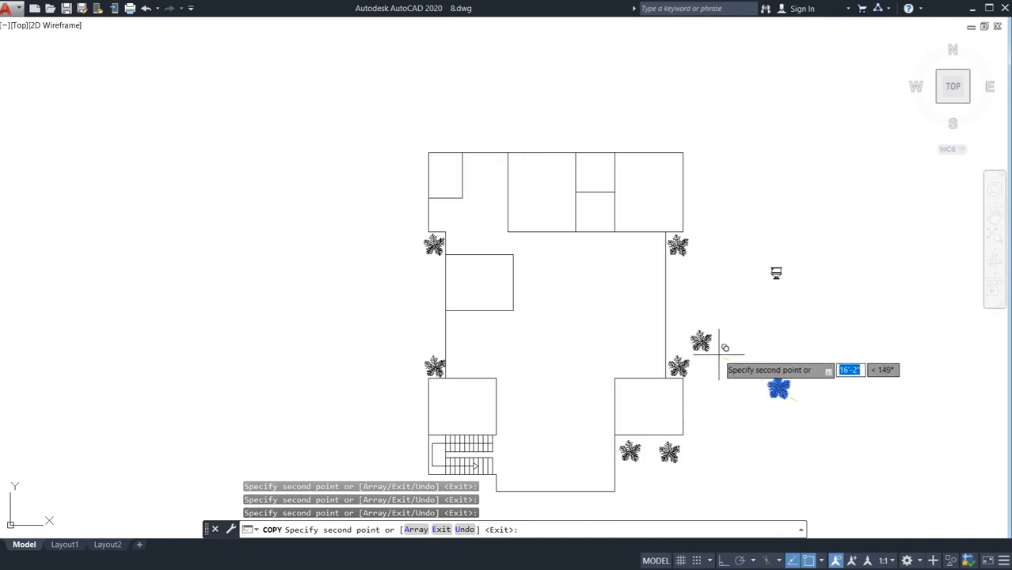
{"action": "key", "text": "Escape"}
Draw a vertical line about 8'-9" long straight down from the midpoint of the plan's bottom wall, with Ortho on
{"action": "middle_click_drag", "start_coordinate": [617, 294], "coordinate": [526, 229]}
{"action": "middle_click_drag", "start_coordinate": [472, 299], "coordinate": [477, 280]}
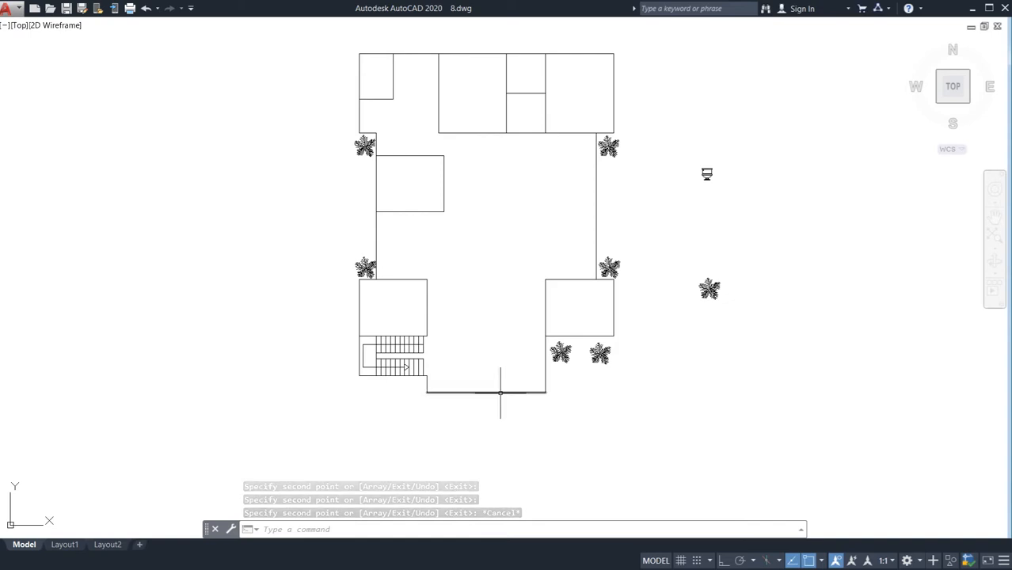
{"action": "middle_click_drag", "start_coordinate": [500, 393], "coordinate": [499, 359]}
{"action": "scroll", "coordinate": [485, 349], "scroll_direction": "up", "scroll_amount": 2}
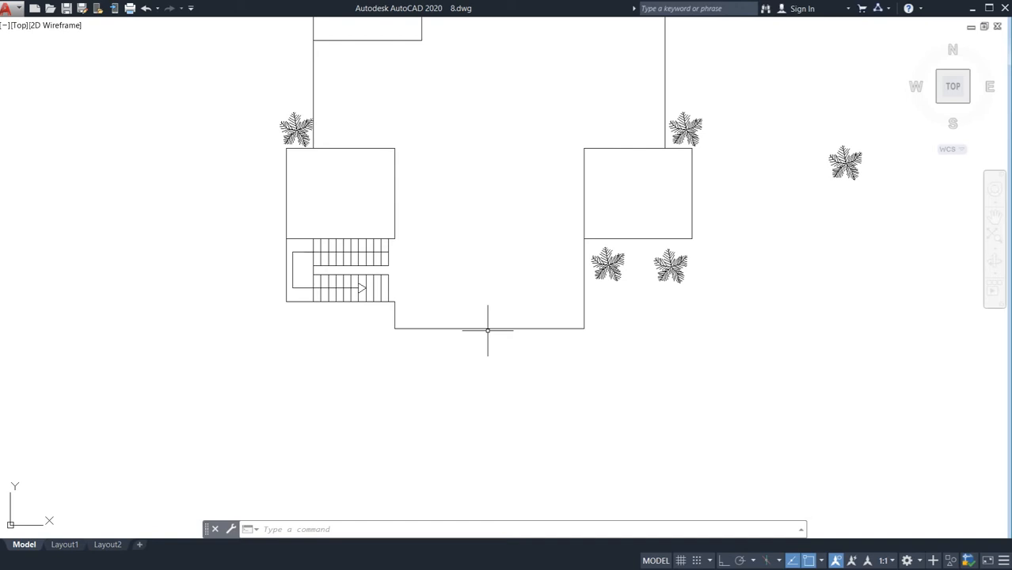
{"action": "key", "text": "l"}
{"action": "key", "text": "Return"}
{"action": "left_click", "coordinate": [489, 328]}
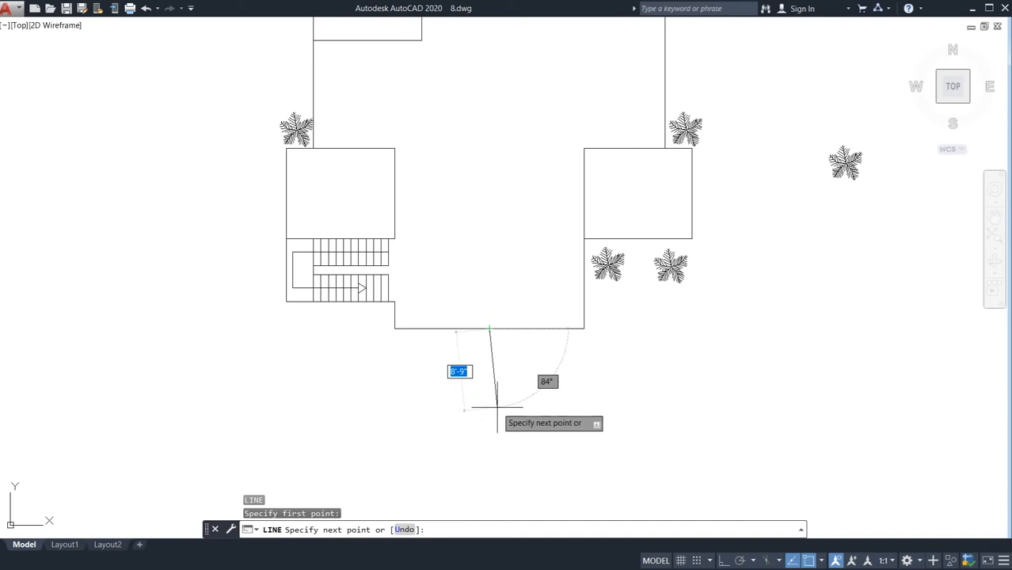
{"action": "key", "text": "F8"}
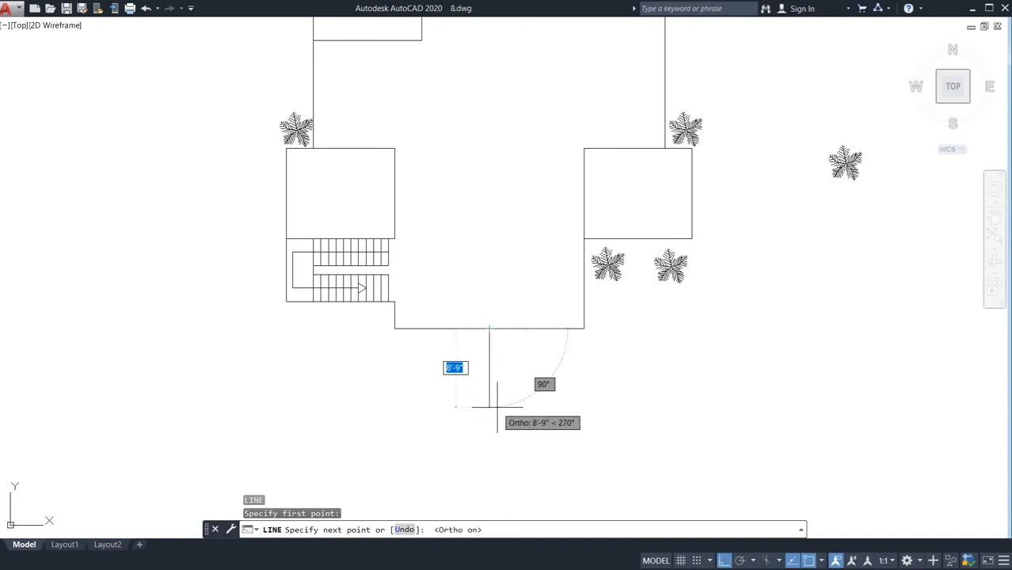
{"action": "left_click", "coordinate": [497, 406]}
{"action": "key", "text": "Escape"}
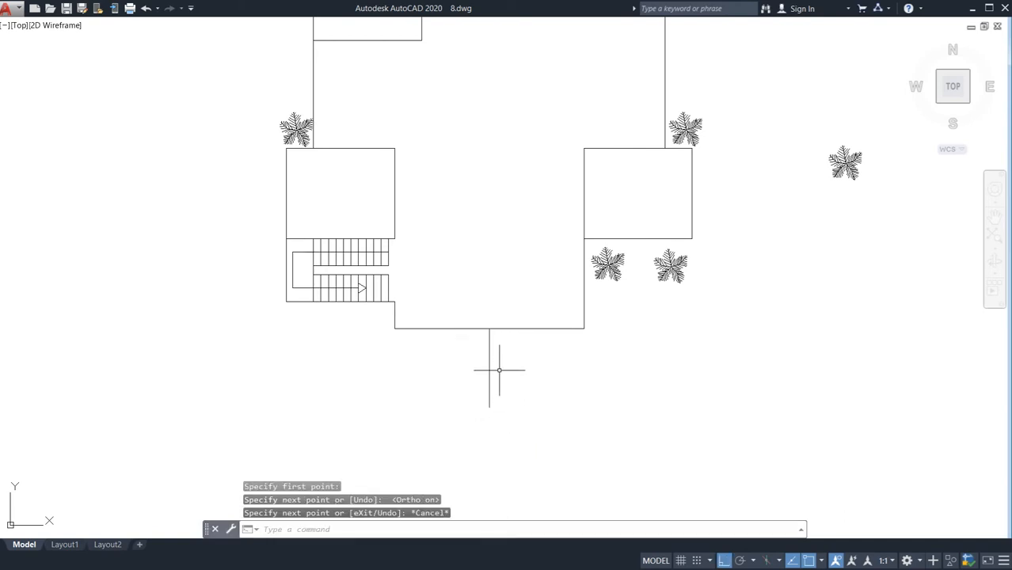
Offset the vertical line 2' to both sides
{"action": "type", "text": "o"}
{"action": "key", "text": "Return"}
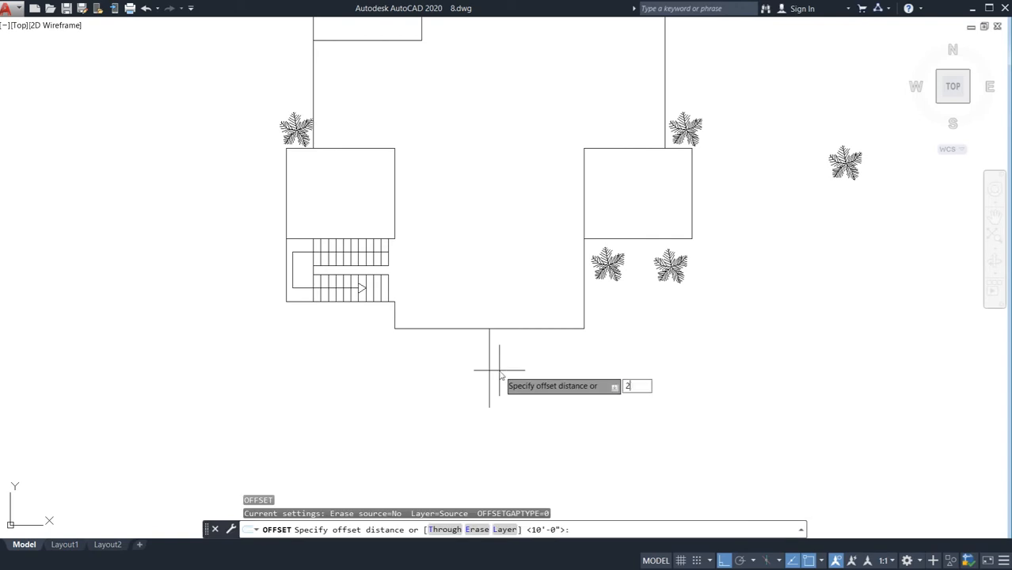
{"action": "type", "text": "2'"}
{"action": "key", "text": "Return"}
{"action": "left_click", "coordinate": [488, 370]}
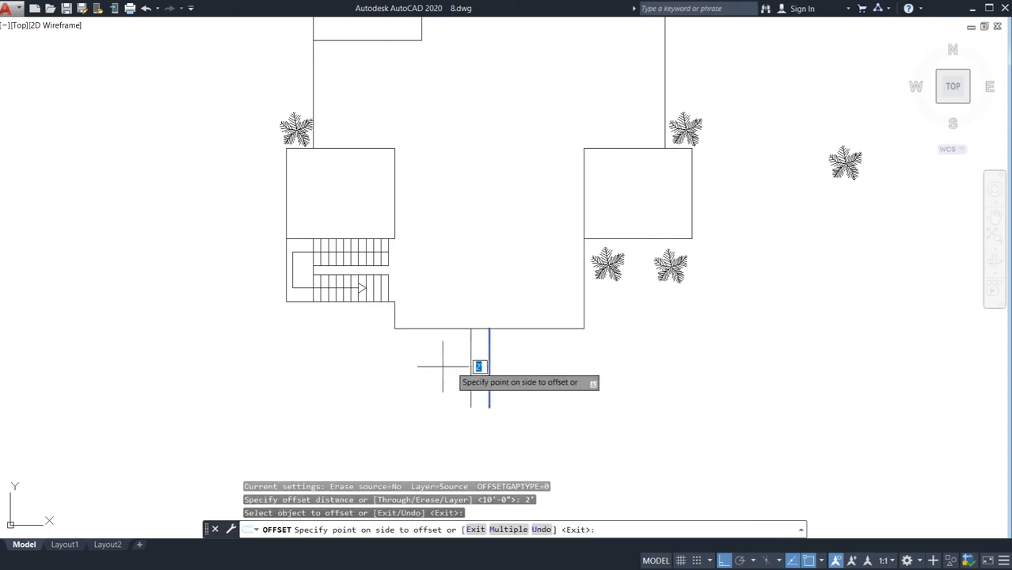
{"action": "left_click", "coordinate": [442, 364]}
{"action": "left_click", "coordinate": [488, 370]}
{"action": "left_click", "coordinate": [538, 392]}
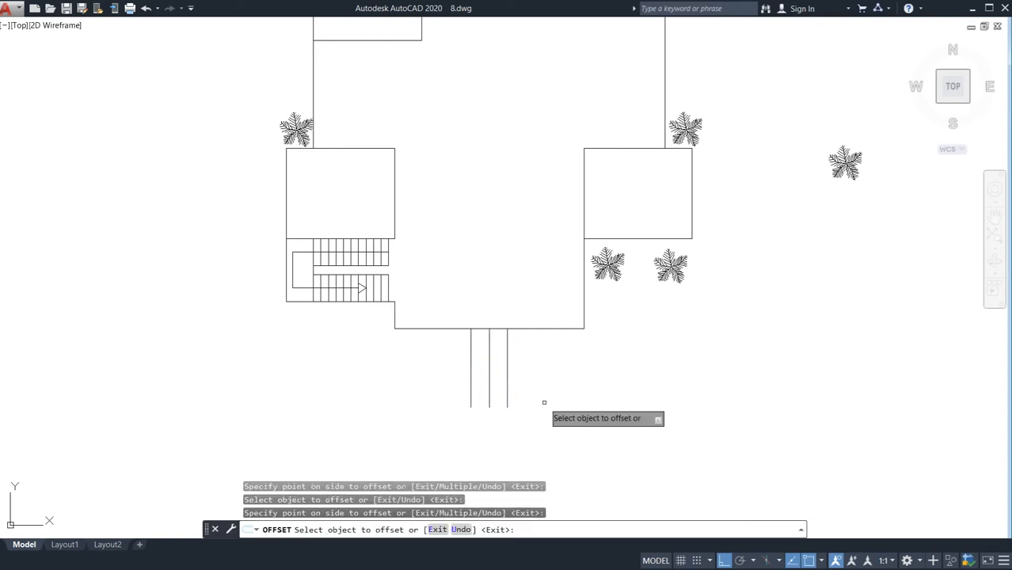
Offset the bottom wall line downward three times at 6" spacing to form the entrance step lines
{"action": "left_click", "coordinate": [503, 328]}
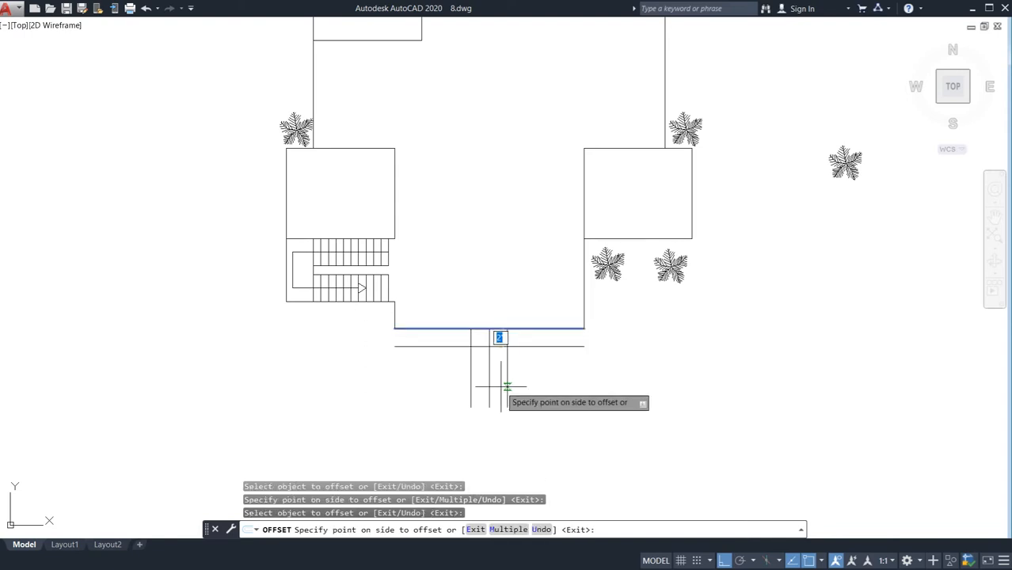
{"action": "type", "text": "6\""}
{"action": "key", "text": "Return"}
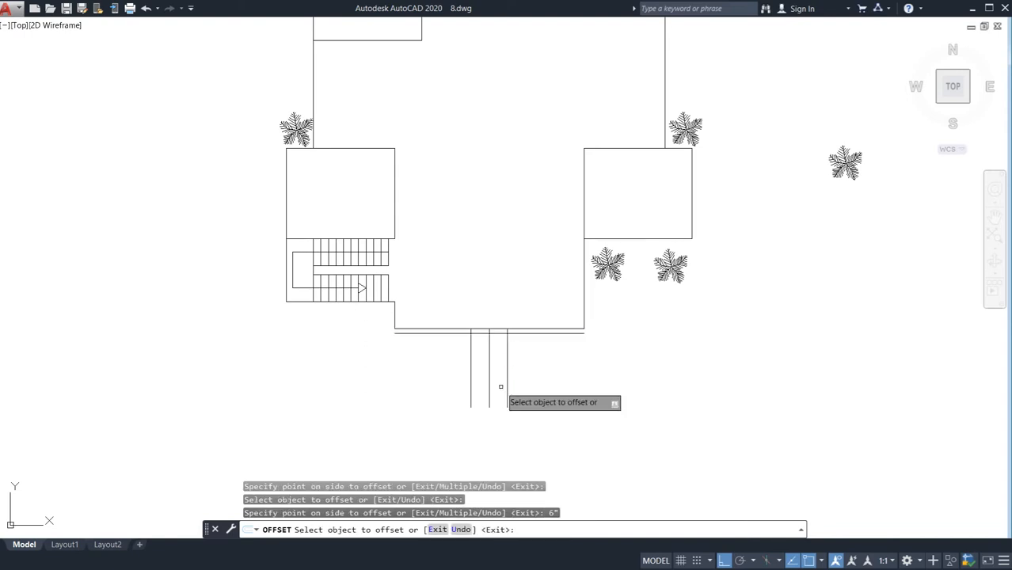
{"action": "left_click", "coordinate": [531, 333]}
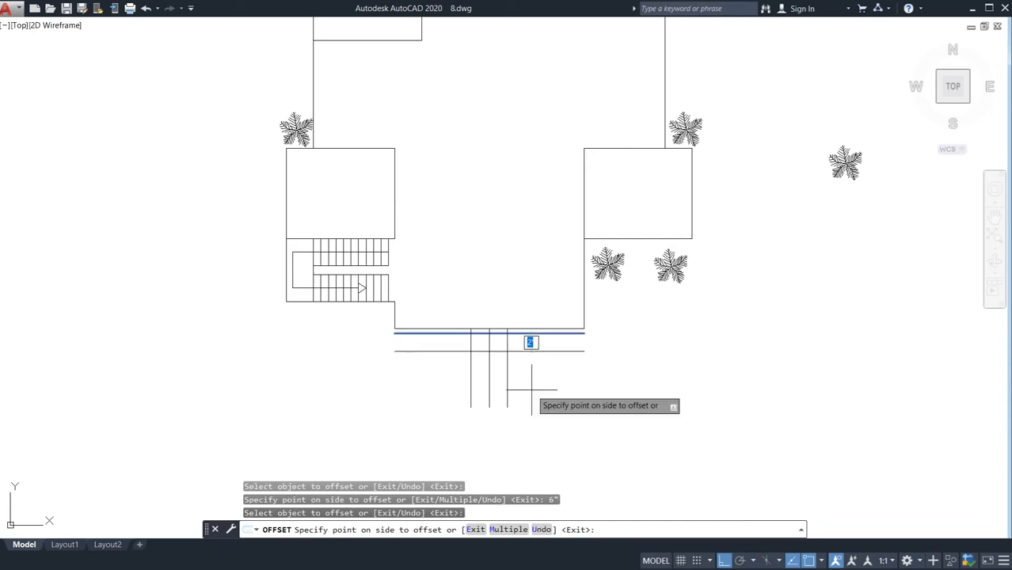
{"action": "left_click", "coordinate": [532, 393]}
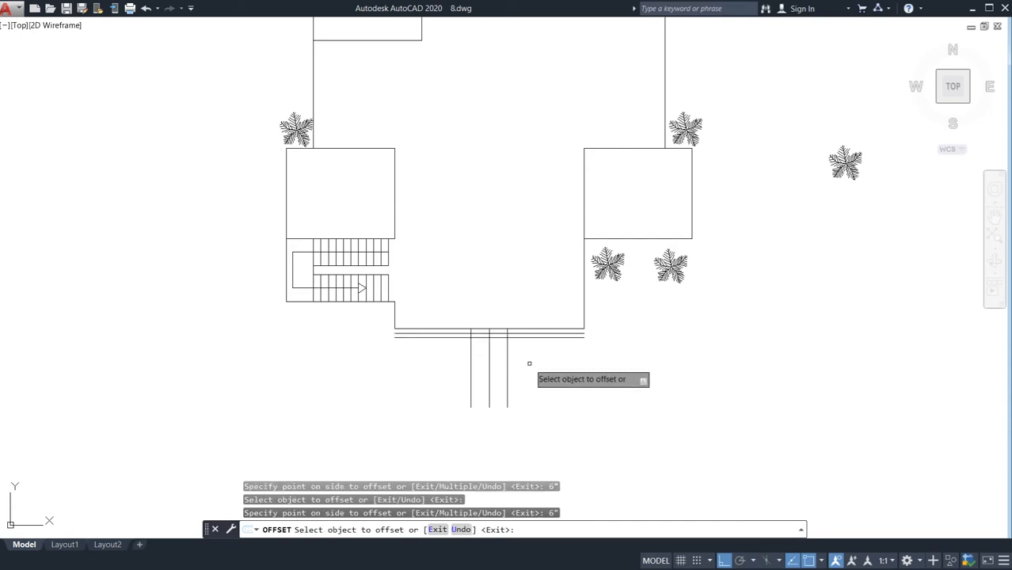
{"action": "left_click", "coordinate": [530, 334]}
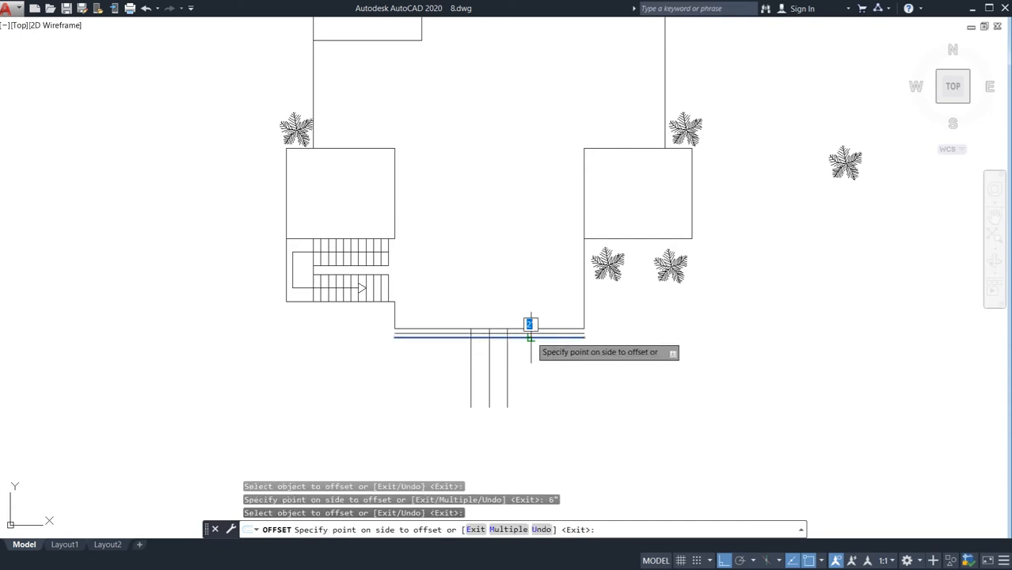
{"action": "left_click", "coordinate": [535, 414]}
{"action": "key", "text": "Escape"}
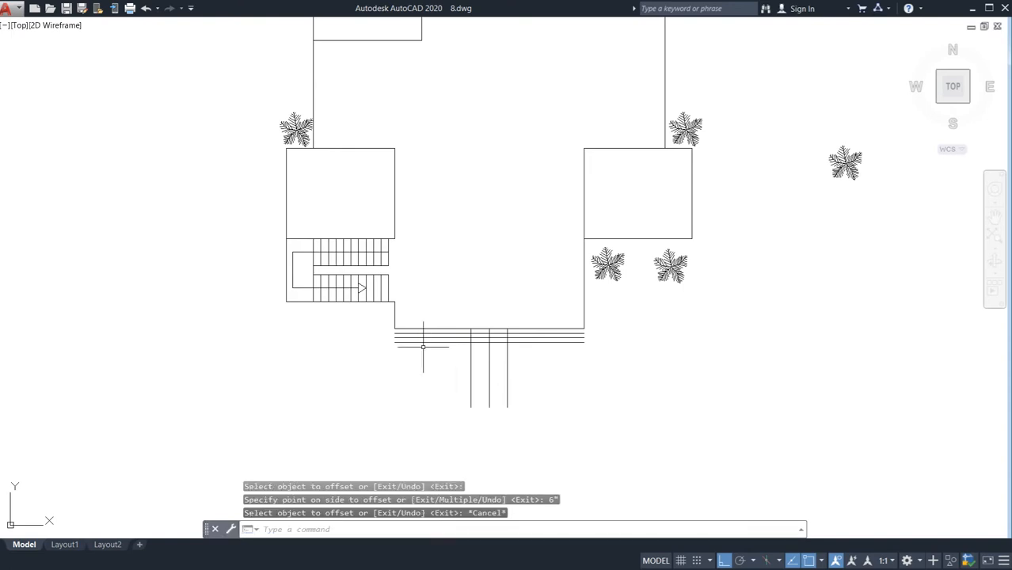
Trim the step lines outside the two outer verticals, and cut off the verticals below the lowest step line
{"action": "scroll", "coordinate": [423, 346], "scroll_direction": "up", "scroll_amount": 5}
{"action": "key", "text": "Return"}
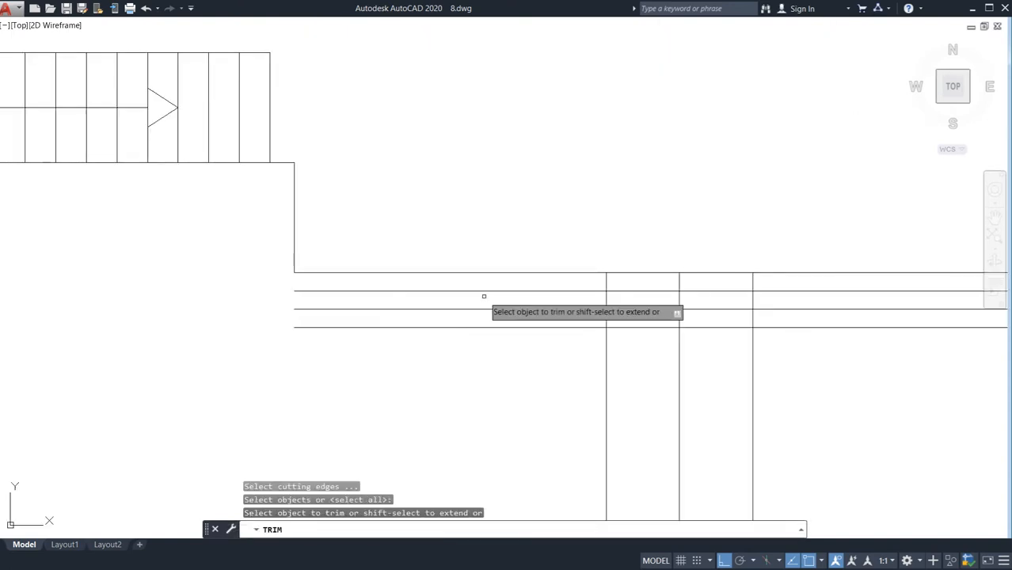
{"action": "left_click", "coordinate": [486, 287]}
{"action": "left_click", "coordinate": [481, 388]}
{"action": "left_click", "coordinate": [828, 287]}
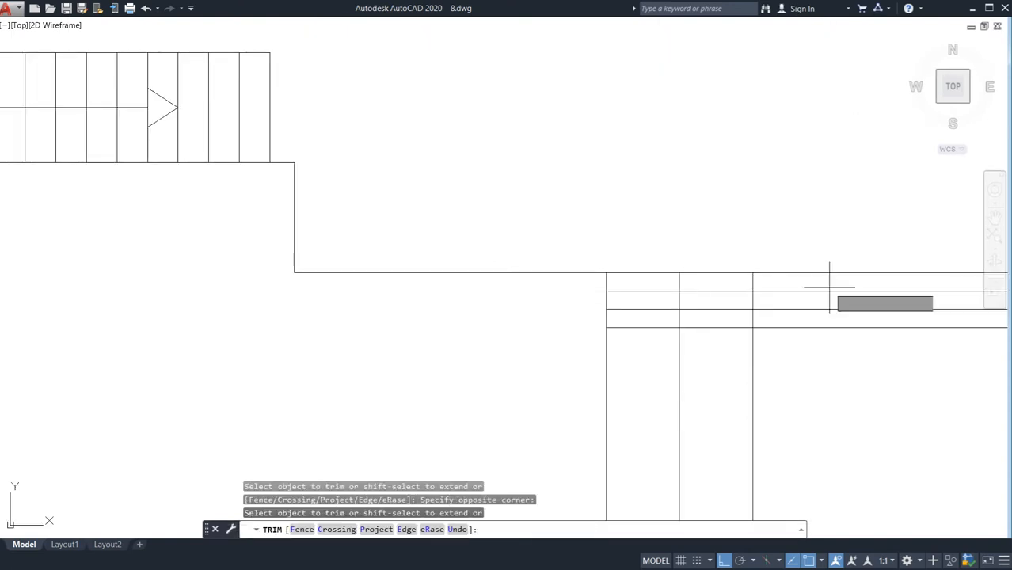
{"action": "left_click", "coordinate": [819, 402]}
{"action": "left_click", "coordinate": [807, 405]}
{"action": "left_click", "coordinate": [526, 433]}
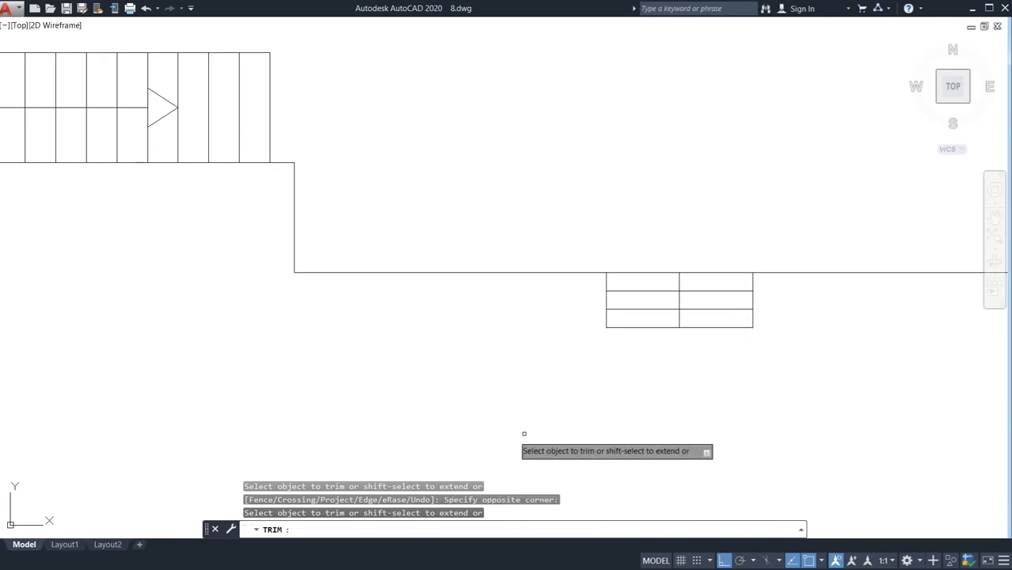
Remove the centre line from all three entrance treads by trimming the middle piece and deleting the remaining two
{"action": "scroll", "coordinate": [678, 296], "scroll_direction": "up", "scroll_amount": 4}
{"action": "left_click", "coordinate": [682, 300]}
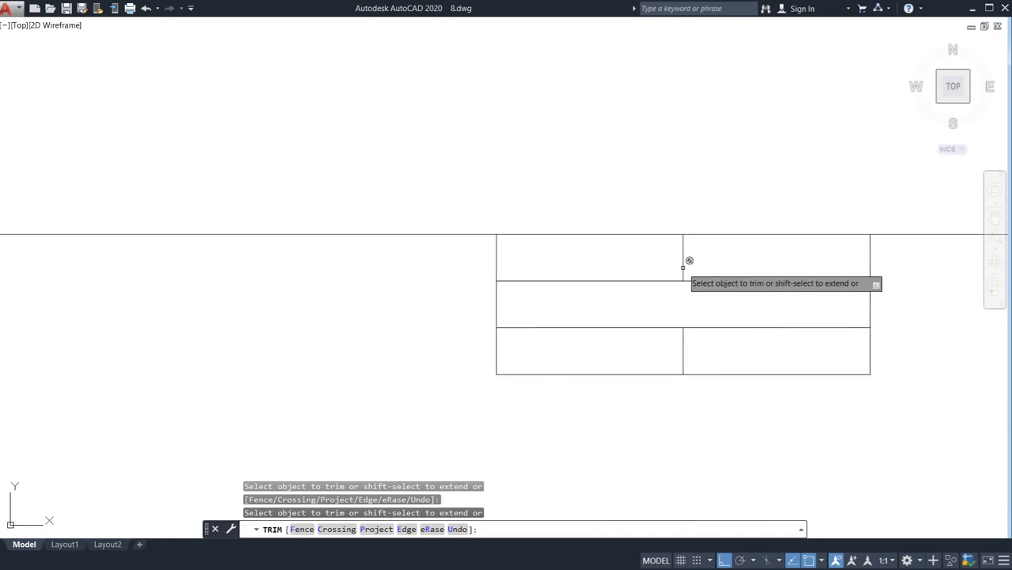
{"action": "left_click", "coordinate": [682, 267]}
{"action": "key", "text": "Escape"}
{"action": "left_click", "coordinate": [691, 258]}
{"action": "left_click", "coordinate": [660, 253]}
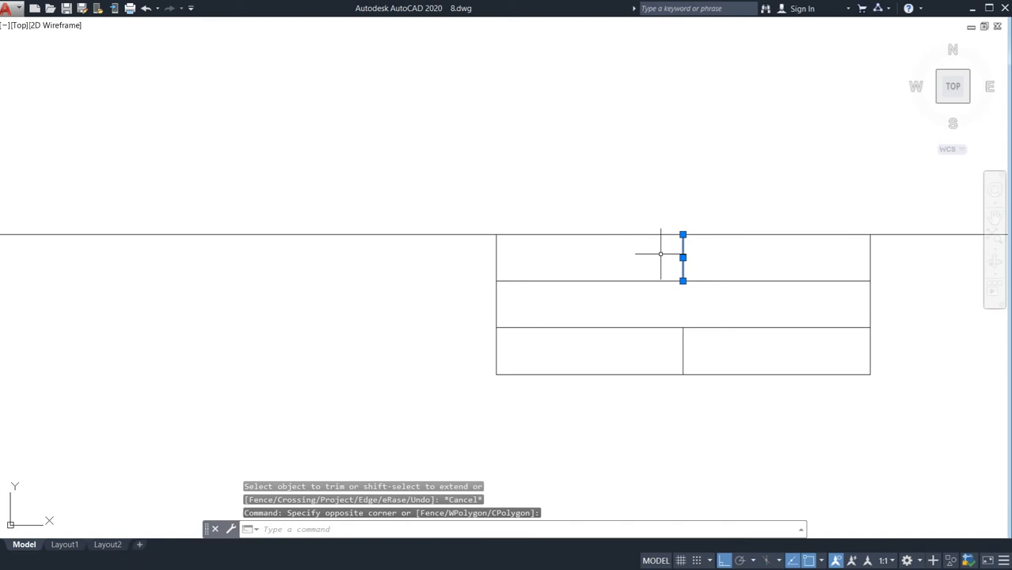
{"action": "left_click", "coordinate": [704, 356]}
{"action": "left_click", "coordinate": [632, 353]}
{"action": "key", "text": "Delete"}
Trim the bottom wall line between the two sides of the entrance steps
{"action": "scroll", "coordinate": [631, 335], "scroll_direction": "down", "scroll_amount": 4}
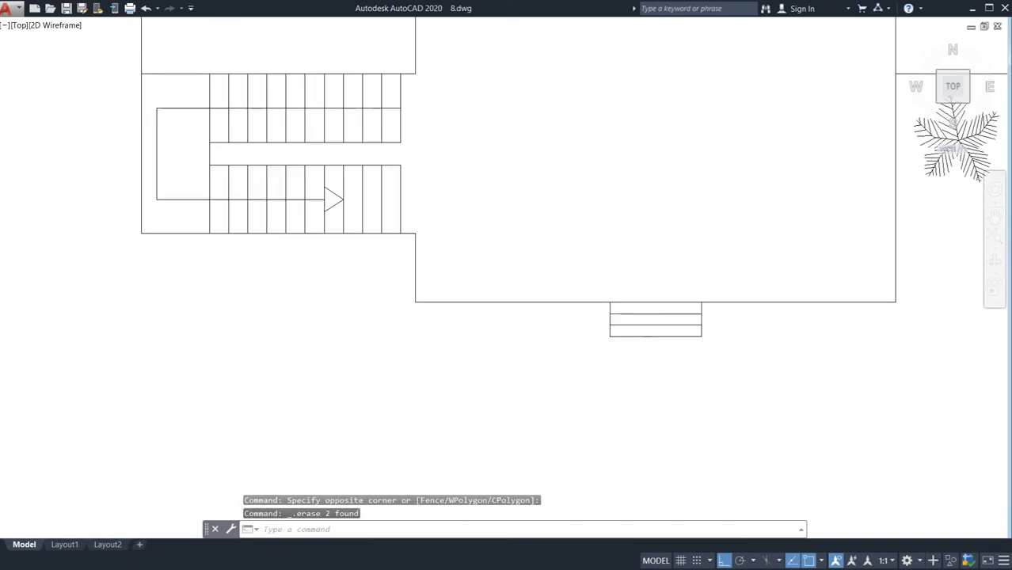
{"action": "scroll", "coordinate": [670, 281], "scroll_direction": "up", "scroll_amount": 2}
{"action": "scroll", "coordinate": [670, 281], "scroll_direction": "up", "scroll_amount": 4}
{"action": "type", "text": "t"}
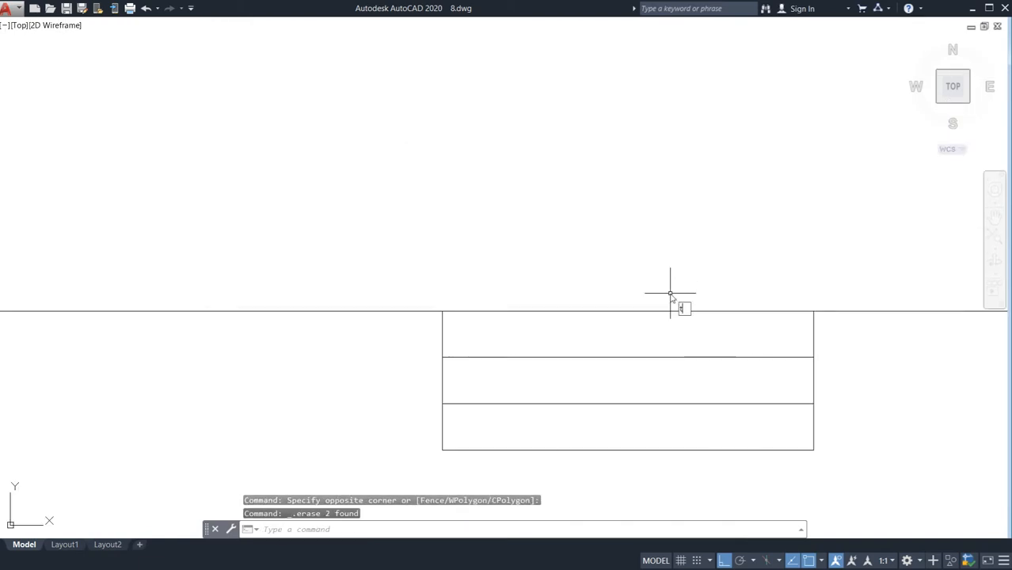
{"action": "type", "text": "r"}
{"action": "key", "text": "Return"}
{"action": "key", "text": "Return"}
{"action": "left_click", "coordinate": [672, 294]}
{"action": "left_click", "coordinate": [657, 323]}
{"action": "key", "text": "Escape"}
{"action": "scroll", "coordinate": [648, 271], "scroll_direction": "down", "scroll_amount": 4}
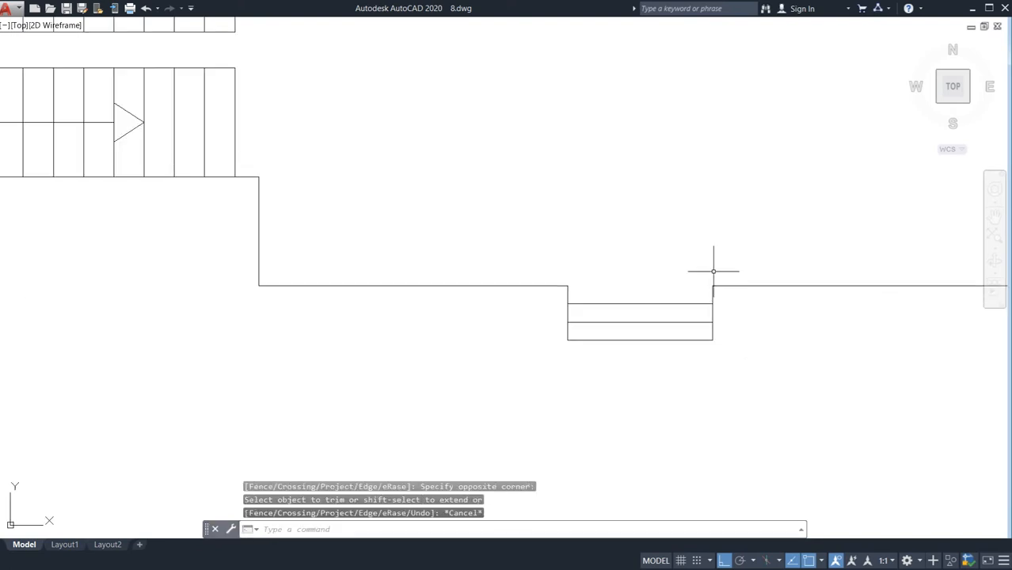
{"action": "middle_click_drag", "start_coordinate": [646, 345], "coordinate": [439, 386]}
{"action": "scroll", "coordinate": [540, 296], "scroll_direction": "down", "scroll_amount": 2}
{"action": "middle_click_drag", "start_coordinate": [541, 296], "coordinate": [547, 356]}
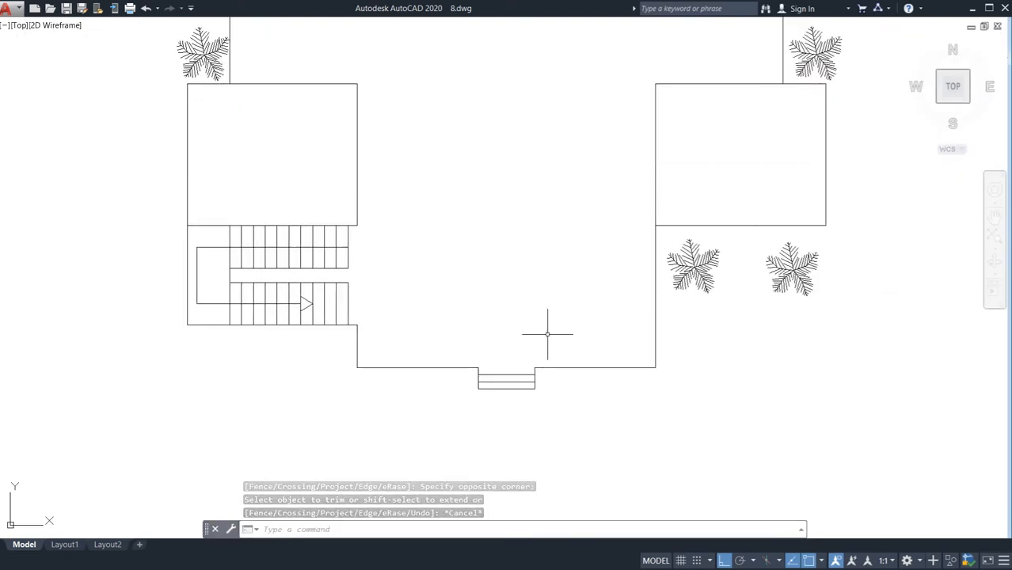
{"action": "type", "text": "o"}
{"action": "key", "text": "Return"}
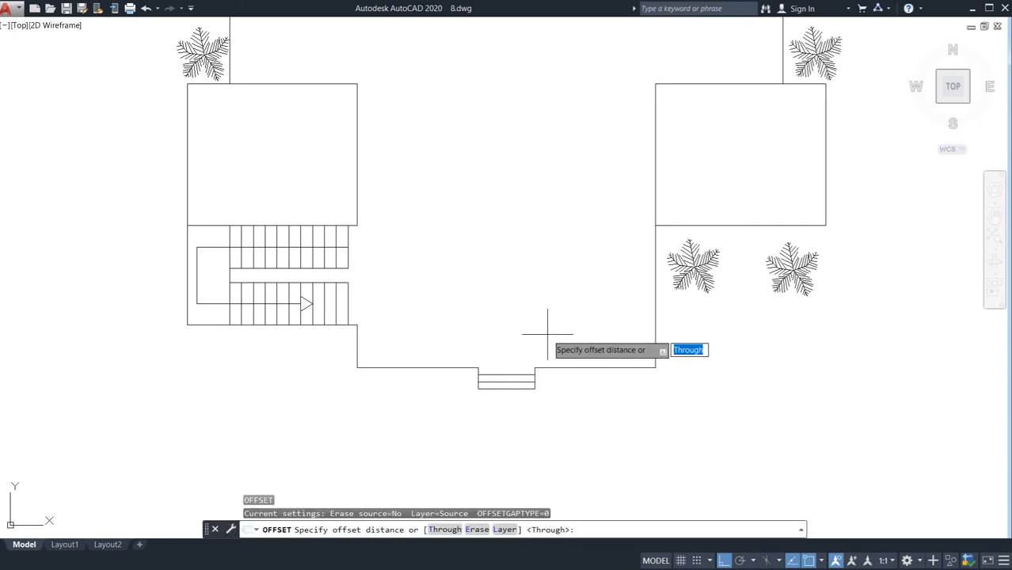
{"action": "key", "text": "Escape"}
{"action": "key", "text": "Escape"}
Try to extend the wall line below the staircase toward the opposite wall
{"action": "scroll", "coordinate": [345, 329], "scroll_direction": "up", "scroll_amount": 4}
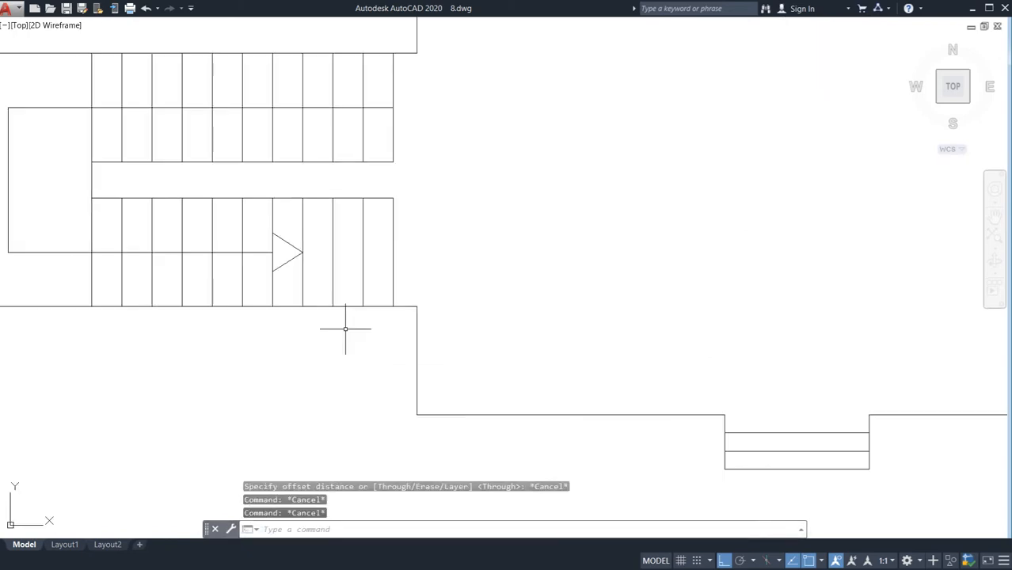
{"action": "type", "text": "ex"}
{"action": "key", "text": "Return"}
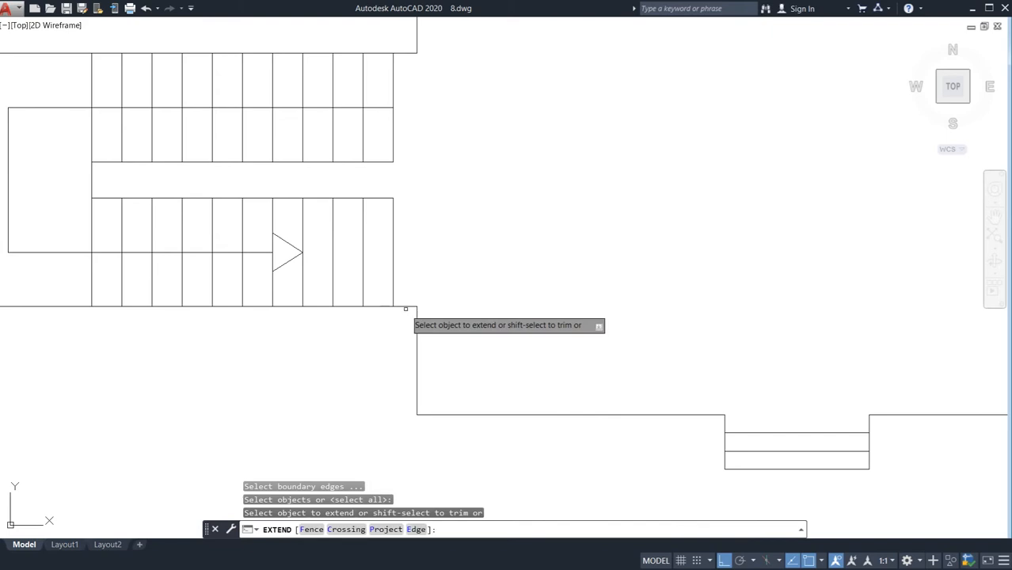
{"action": "left_click", "coordinate": [405, 306]}
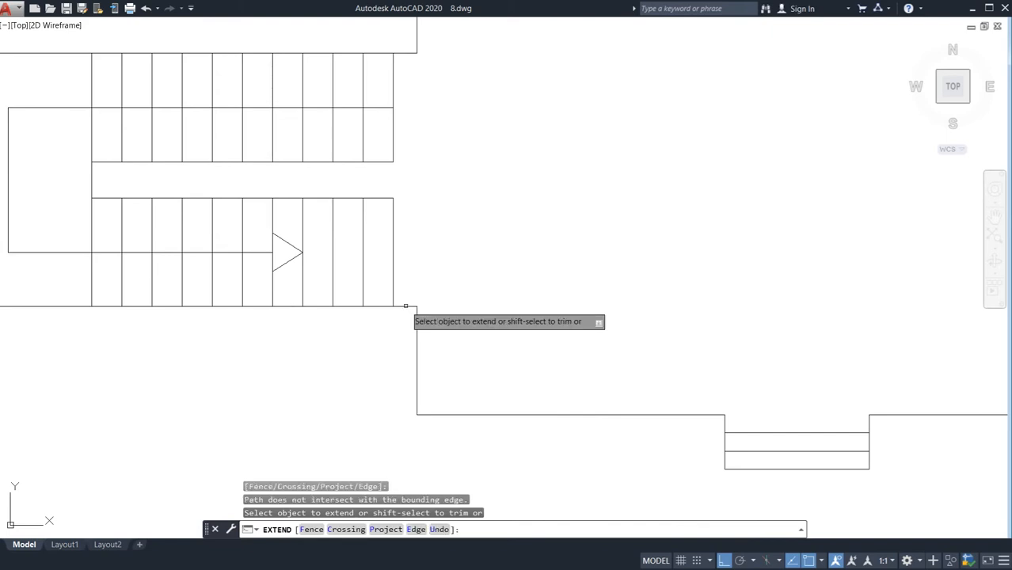
{"action": "key", "text": "Escape"}
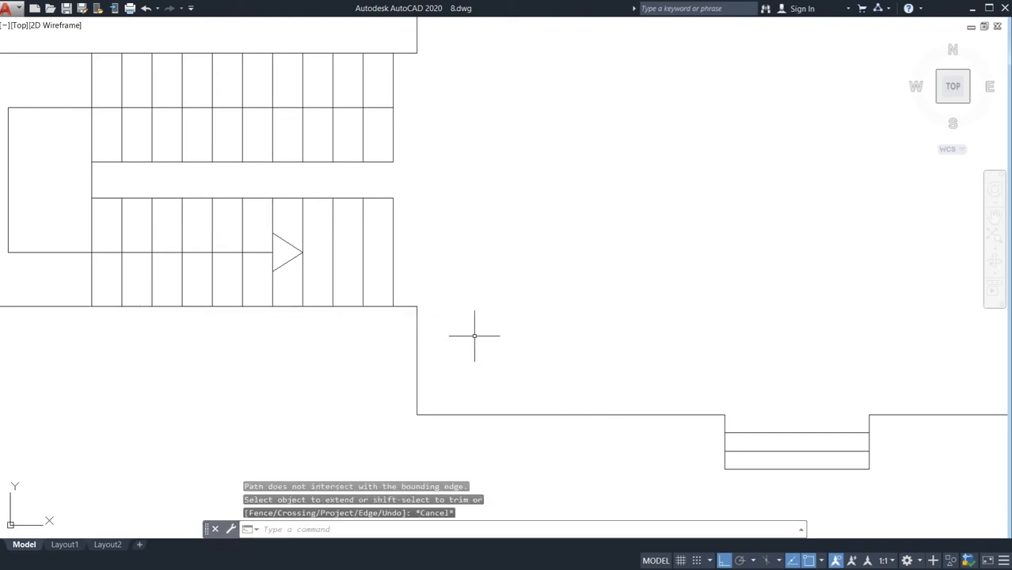
Draw a horizontal line from the wall corner below the staircase to the opposite wall, separating the front area
{"action": "type", "text": "l"}
{"action": "key", "text": "Return"}
{"action": "left_click", "coordinate": [416, 307]}
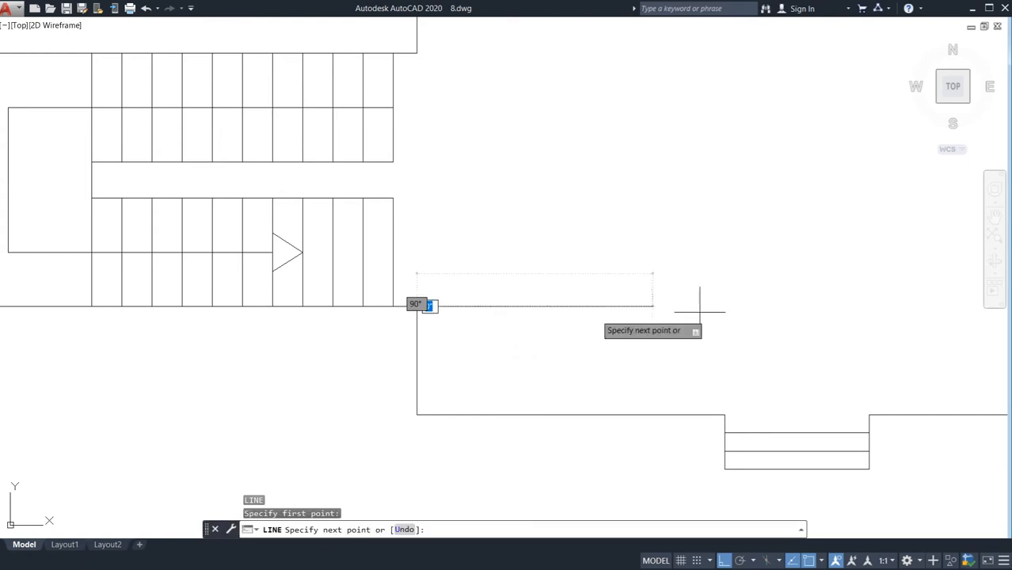
{"action": "scroll", "coordinate": [749, 311], "scroll_direction": "down", "scroll_amount": 4}
{"action": "mouse_move", "coordinate": [829, 311]}
{"action": "middle_mouse_down"}
{"action": "mouse_move", "coordinate": [761, 320]}
{"action": "mouse_move", "coordinate": [675, 314]}
{"action": "middle_mouse_up"}
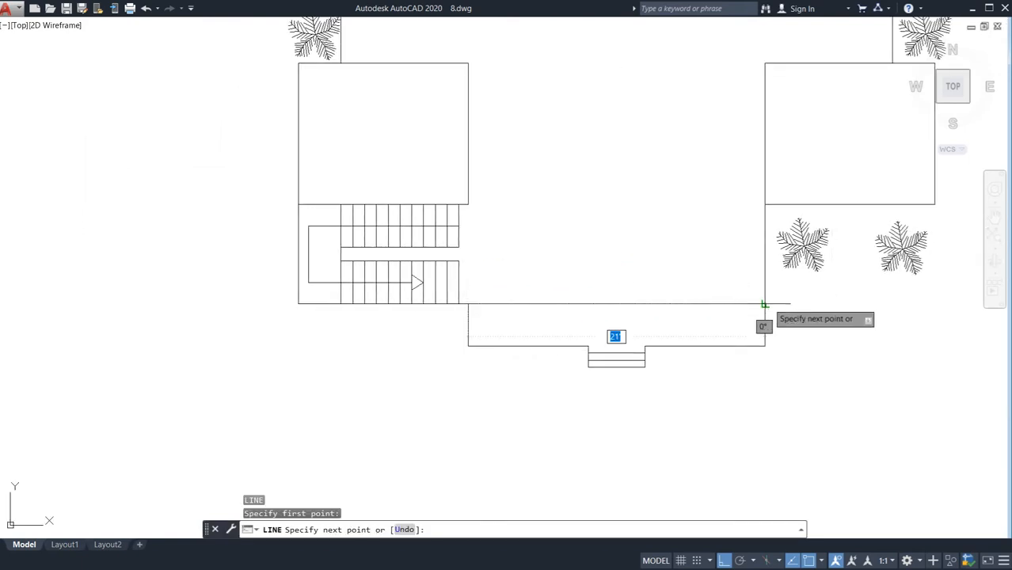
{"action": "left_click", "coordinate": [765, 303]}
{"action": "key", "text": "Escape"}
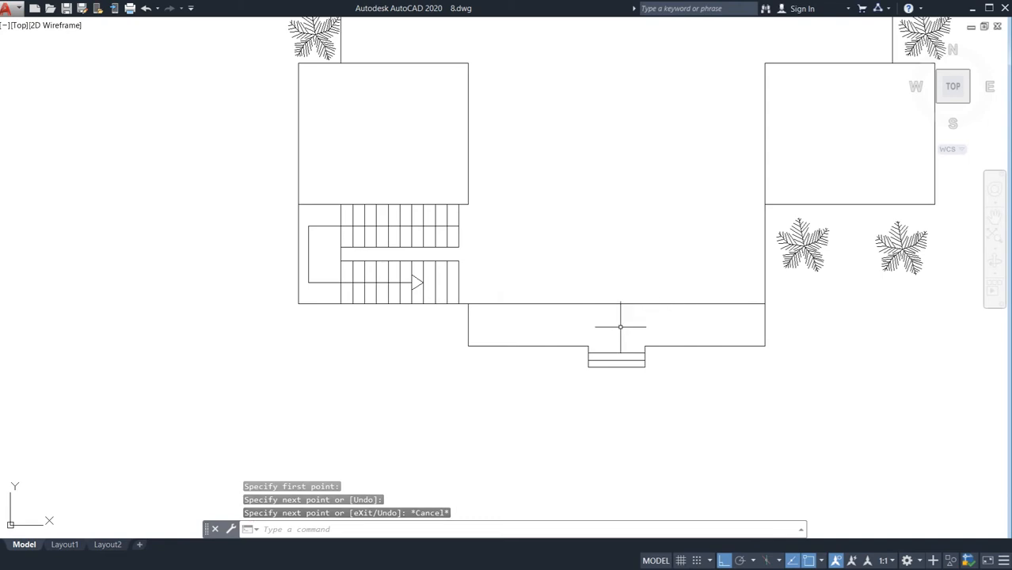
Delete the spare plant standing apart from the plan on its east side
{"action": "middle_click_drag", "start_coordinate": [635, 354], "coordinate": [590, 388]}
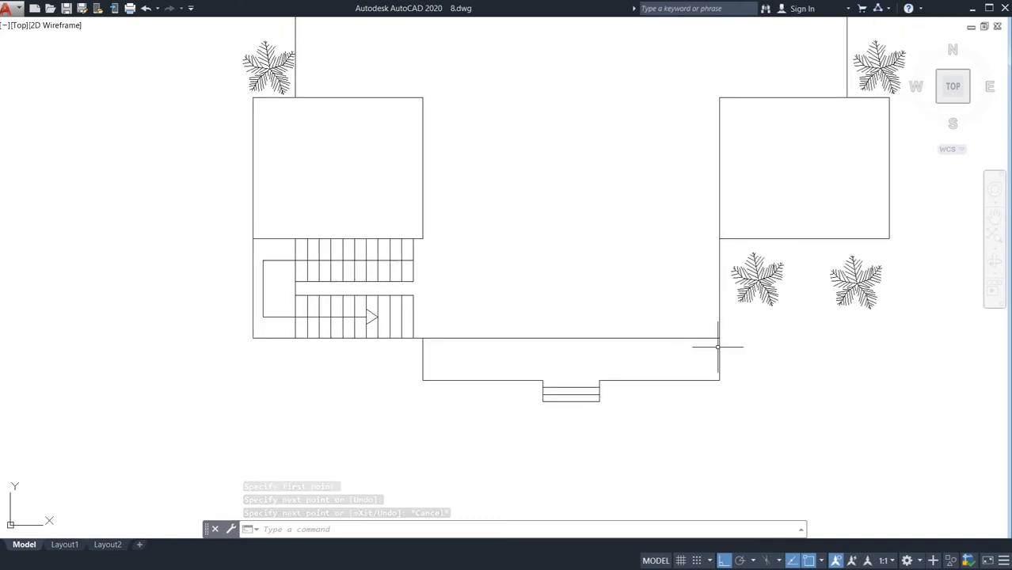
{"action": "mouse_move", "coordinate": [709, 259]}
{"action": "middle_mouse_down"}
{"action": "mouse_move", "coordinate": [596, 327]}
{"action": "mouse_move", "coordinate": [598, 350]}
{"action": "middle_mouse_up"}
{"action": "scroll", "coordinate": [618, 296], "scroll_direction": "down", "scroll_amount": 1}
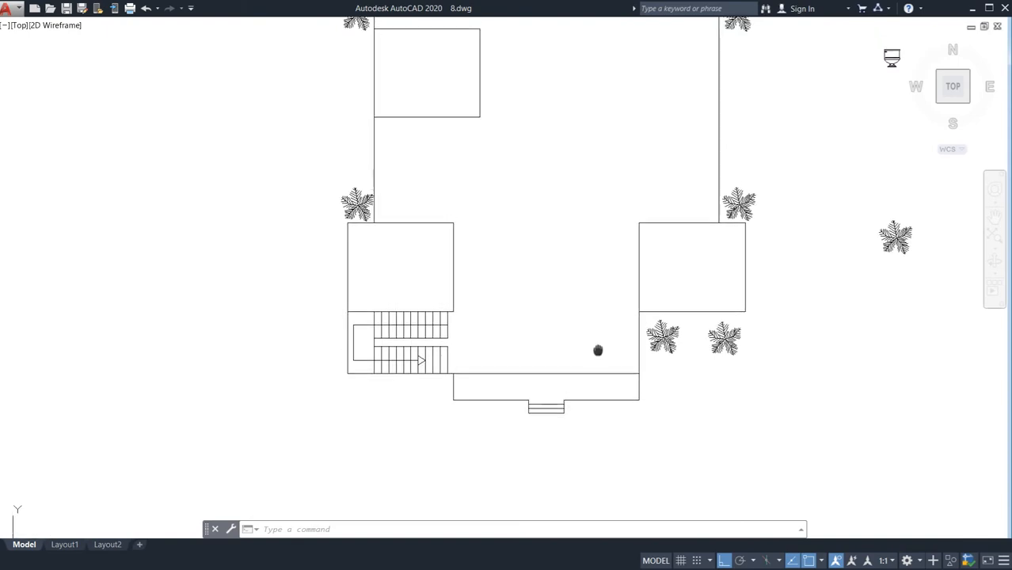
{"action": "left_click", "coordinate": [882, 246]}
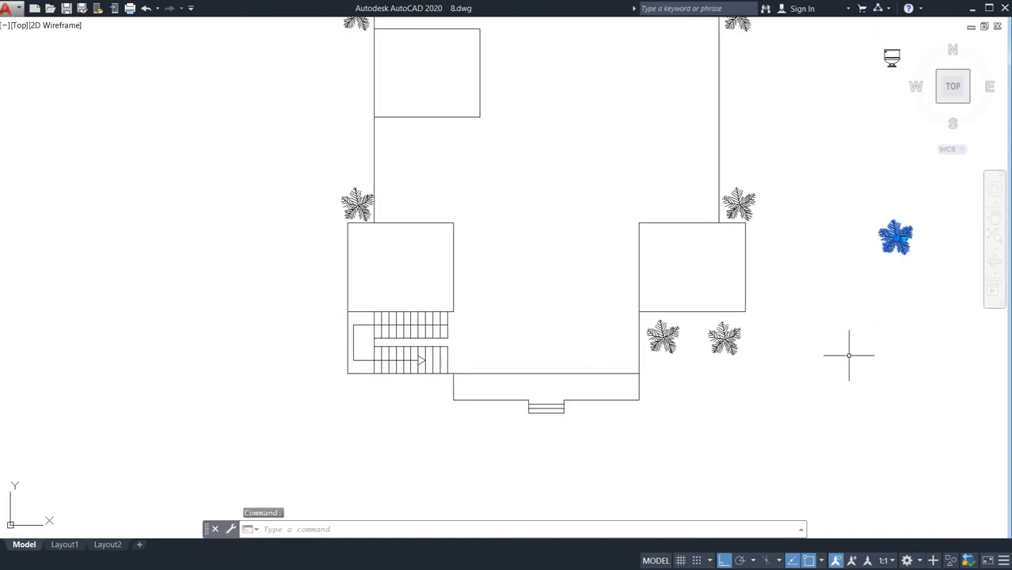
{"action": "key", "text": "Delete"}
{"action": "scroll", "coordinate": [519, 334], "scroll_direction": "down", "scroll_amount": 2}
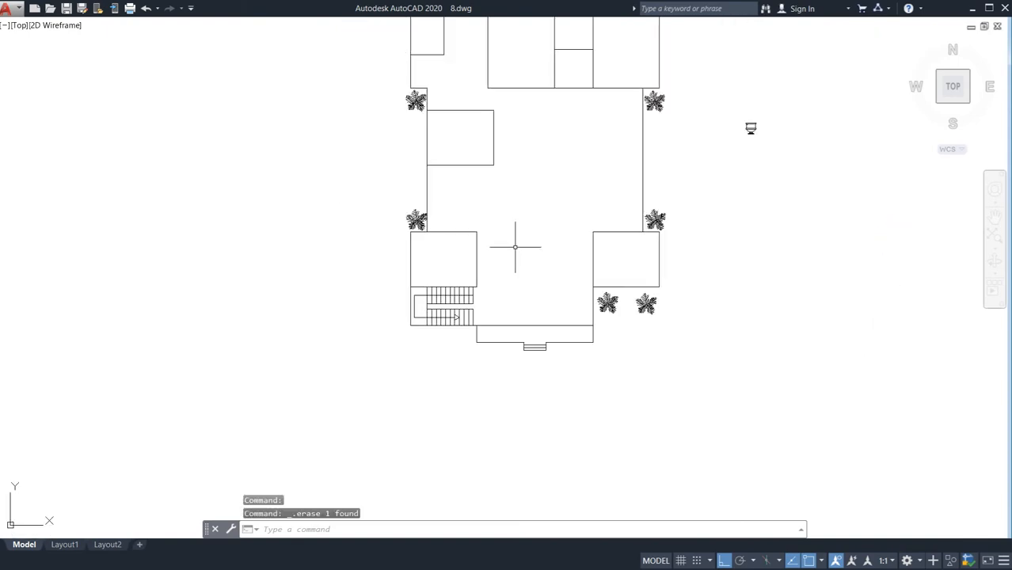
Switch the toilet block outside the plan to its Elongated (Plan) view
{"action": "mouse_move", "coordinate": [520, 249]}
{"action": "middle_mouse_down"}
{"action": "mouse_move", "coordinate": [444, 353]}
{"action": "mouse_move", "coordinate": [446, 368]}
{"action": "middle_mouse_up"}
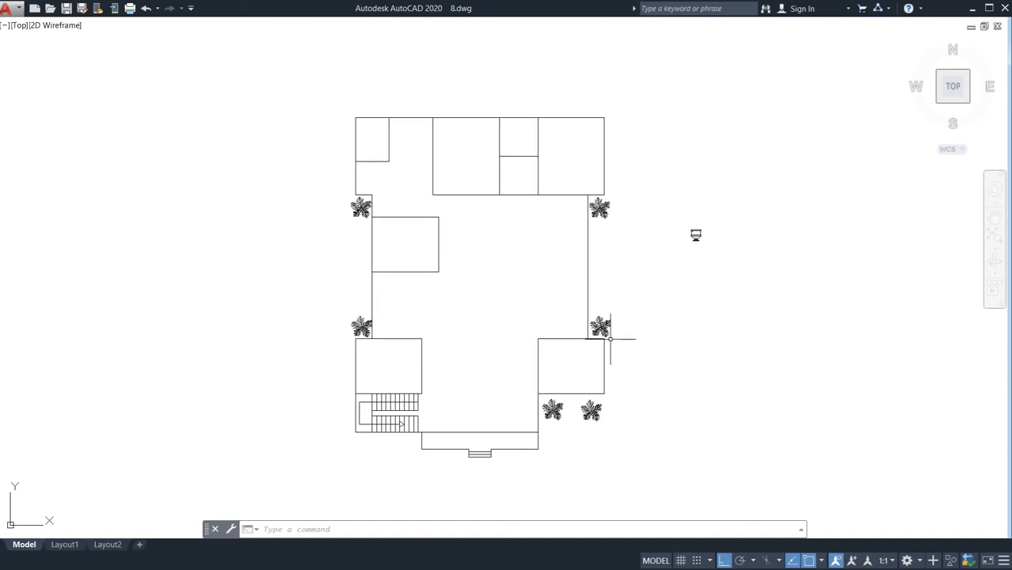
{"action": "scroll", "coordinate": [690, 243], "scroll_direction": "up", "scroll_amount": 4}
{"action": "left_click", "coordinate": [699, 236]}
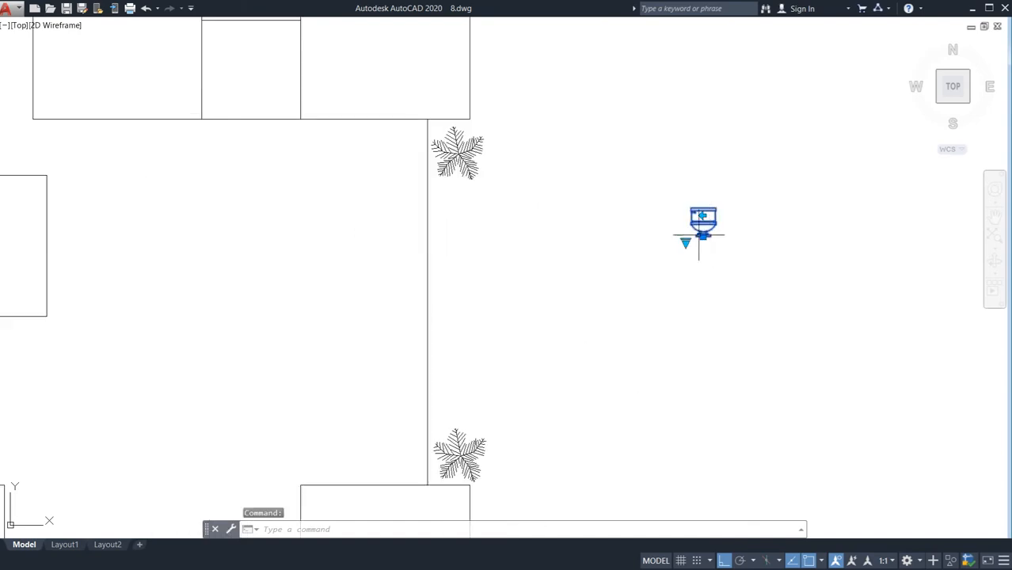
{"action": "left_click", "coordinate": [685, 242]}
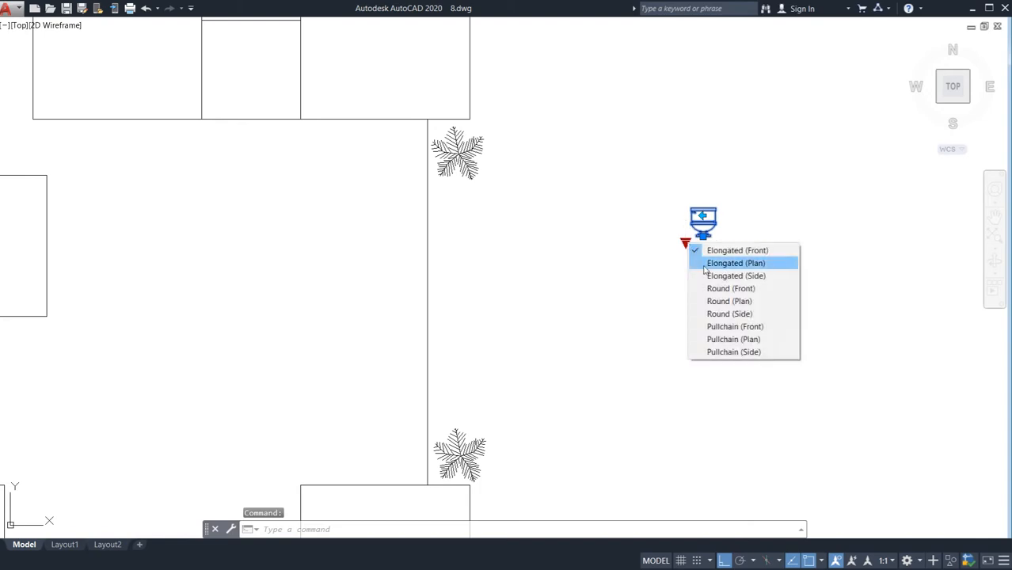
{"action": "left_click", "coordinate": [708, 267]}
{"action": "scroll", "coordinate": [699, 255], "scroll_direction": "up", "scroll_amount": 3}
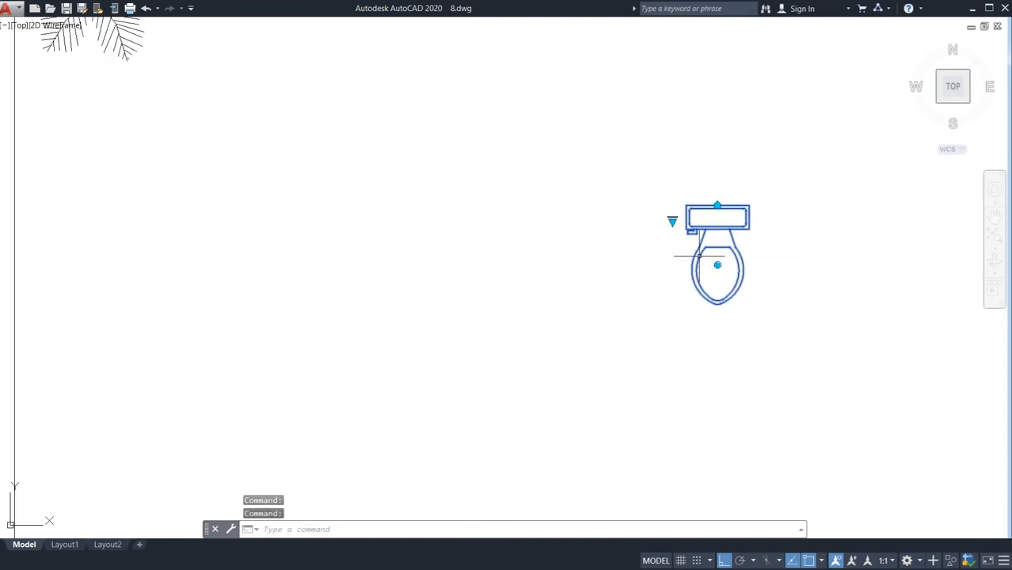
{"action": "scroll", "coordinate": [704, 233], "scroll_direction": "down", "scroll_amount": 3}
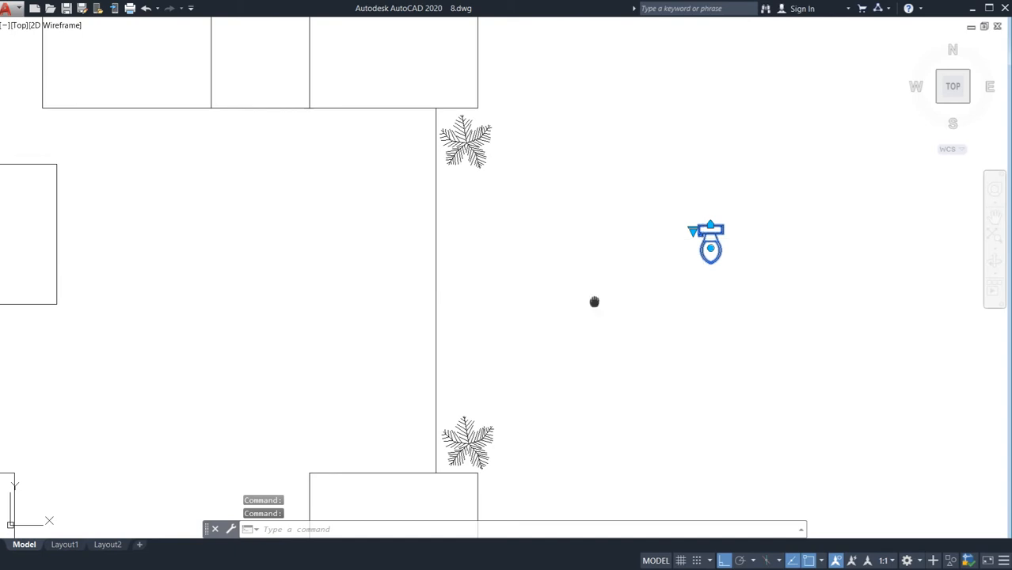
Move the toilet freely, with Ortho off, into the upper of the two small rooms between the back bedrooms
{"action": "middle_click_drag", "start_coordinate": [593, 302], "coordinate": [634, 394]}
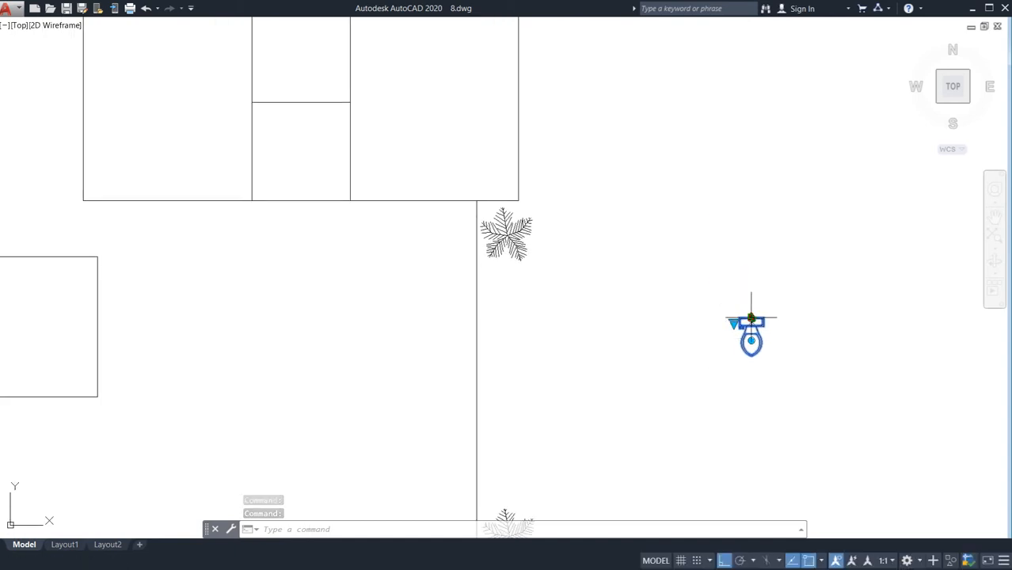
{"action": "left_click", "coordinate": [751, 318]}
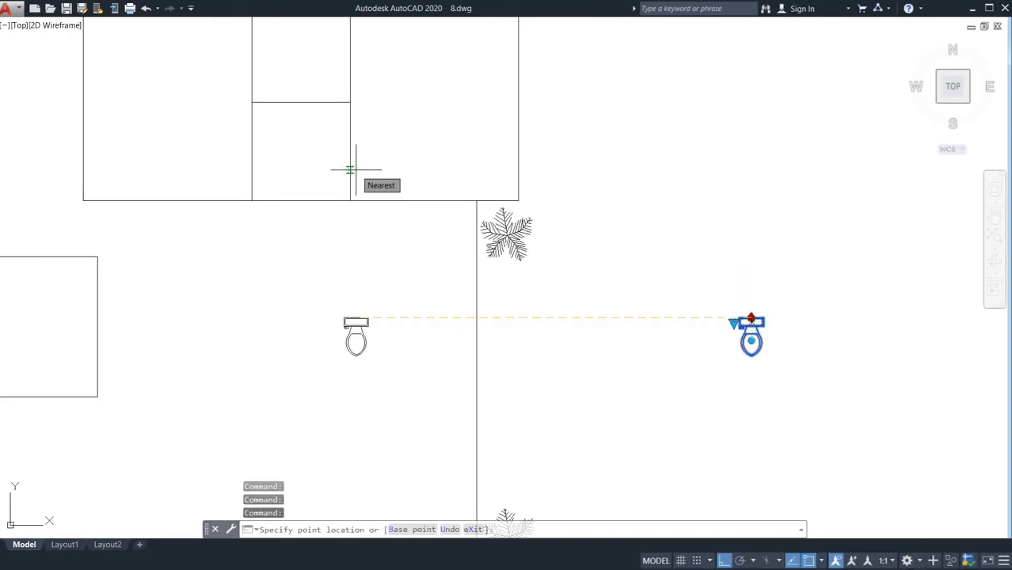
{"action": "key", "text": "F8"}
{"action": "middle_click_drag", "start_coordinate": [316, 169], "coordinate": [350, 368]}
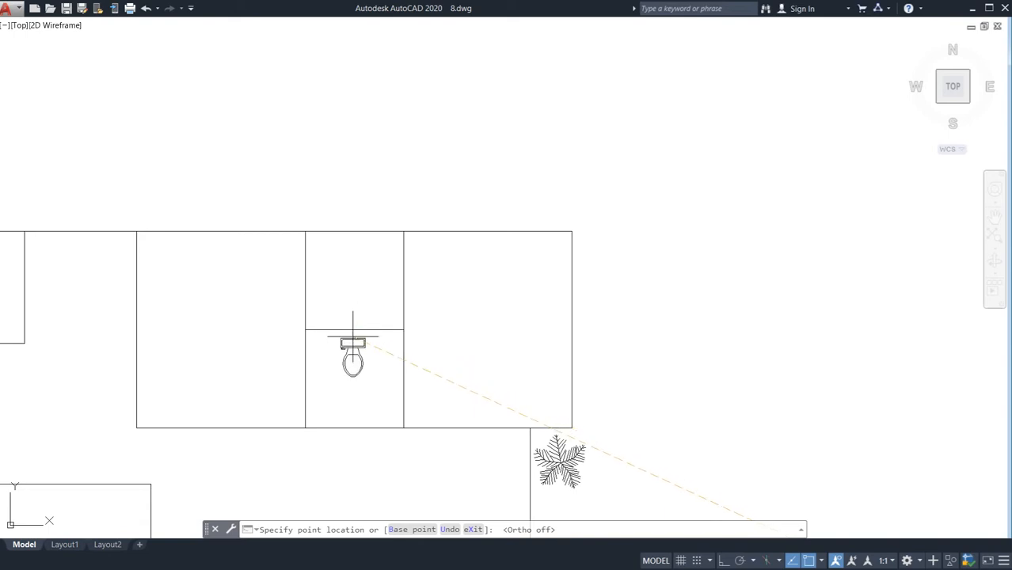
{"action": "left_click", "coordinate": [356, 301]}
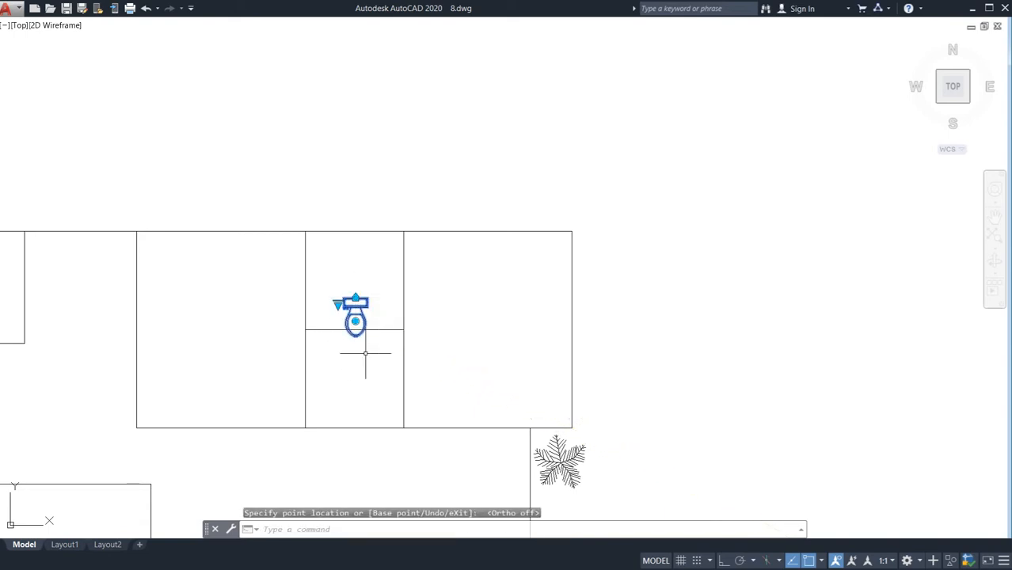
Delete the toilet placed over the partition between the two small rooms
{"action": "middle_click_drag", "start_coordinate": [359, 366], "coordinate": [357, 323]}
{"action": "key", "text": "Delete"}
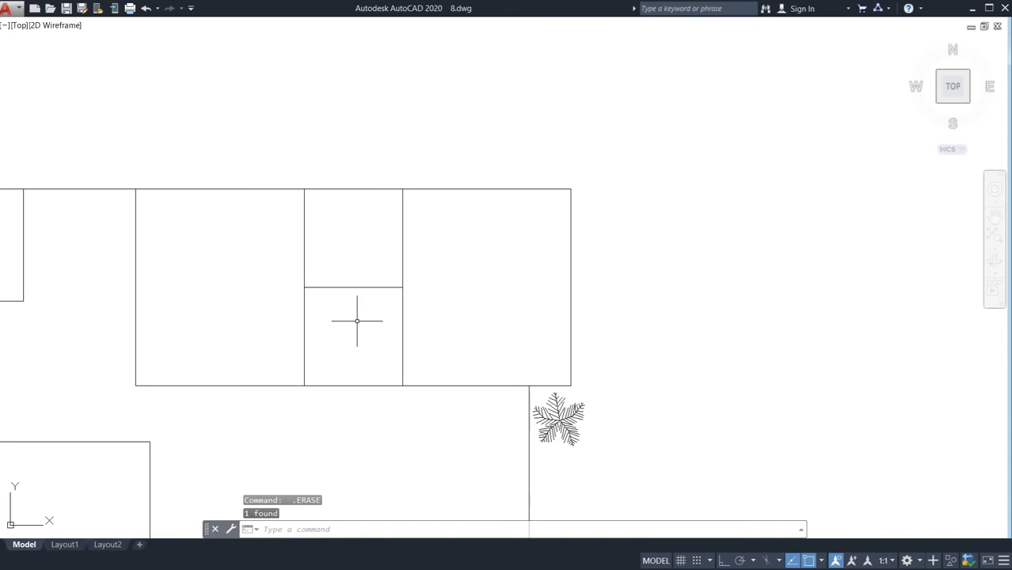
{"action": "scroll", "coordinate": [374, 339], "scroll_direction": "down", "scroll_amount": 10}
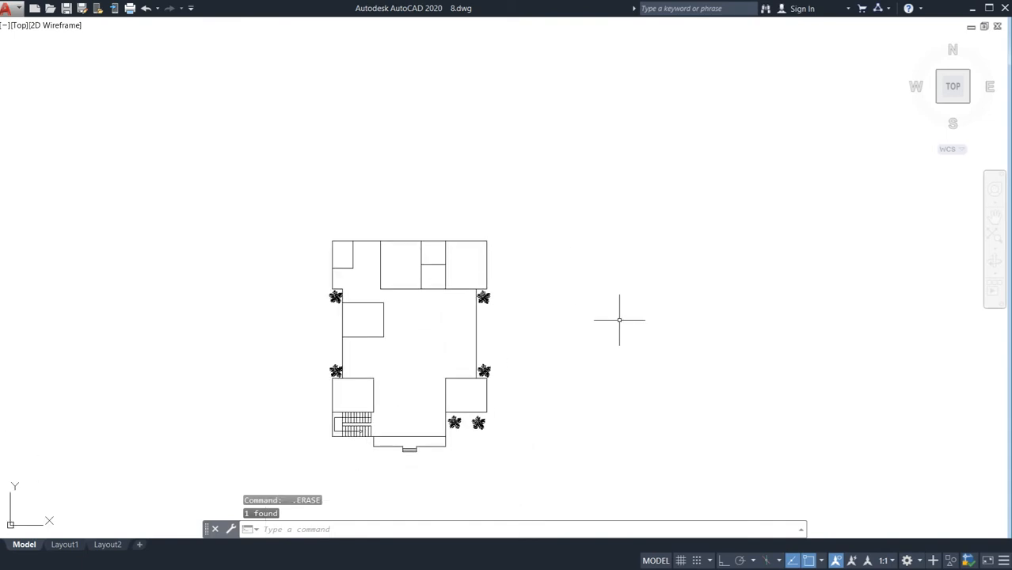
Insert a Toilet - Imperial block from the tool palettes in the empty space east of the plan
{"action": "scroll", "coordinate": [546, 316], "scroll_direction": "up", "scroll_amount": 8}
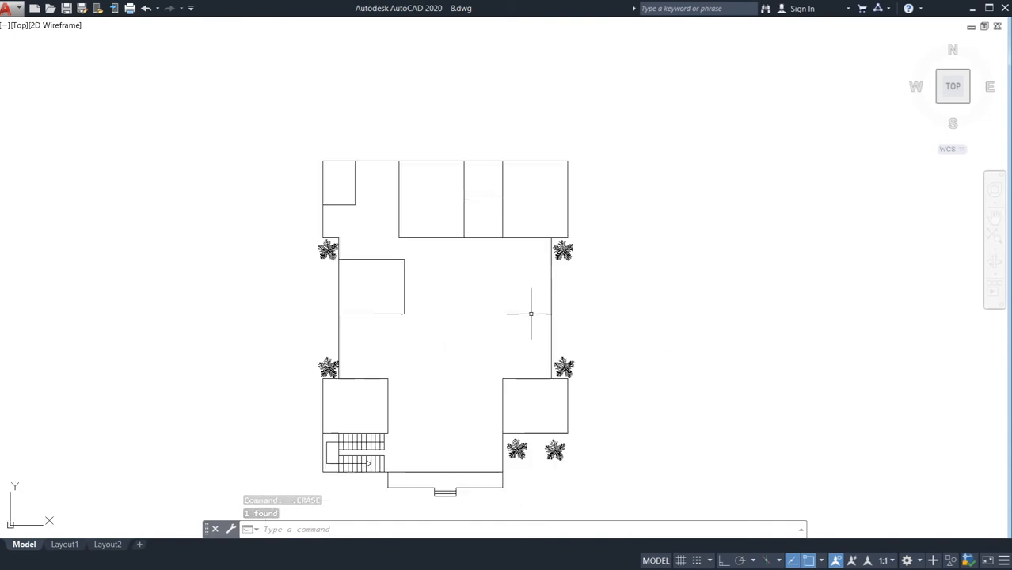
{"action": "type", "text": "TP"}
{"action": "key", "text": "Return"}
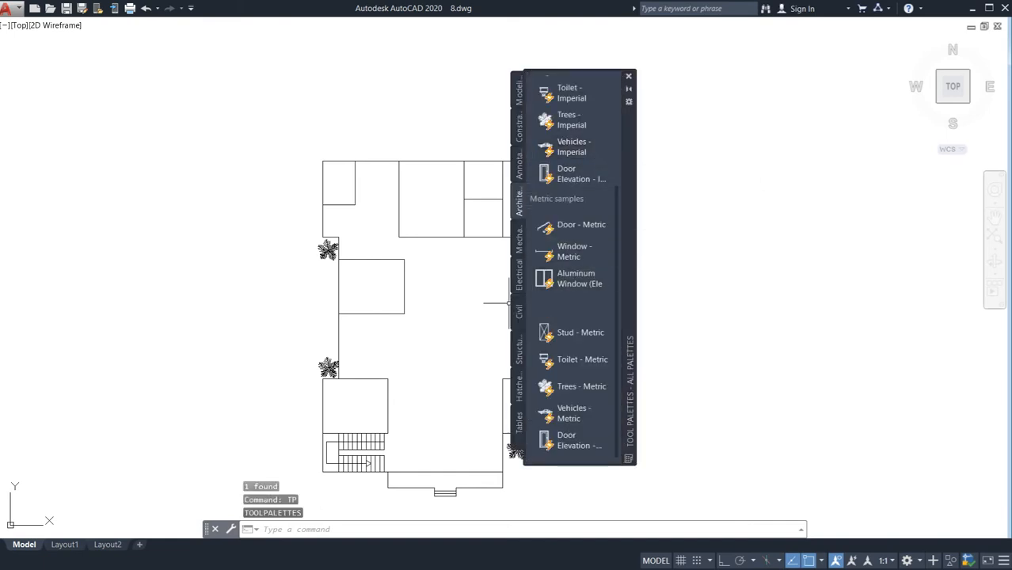
{"action": "left_click", "coordinate": [564, 93]}
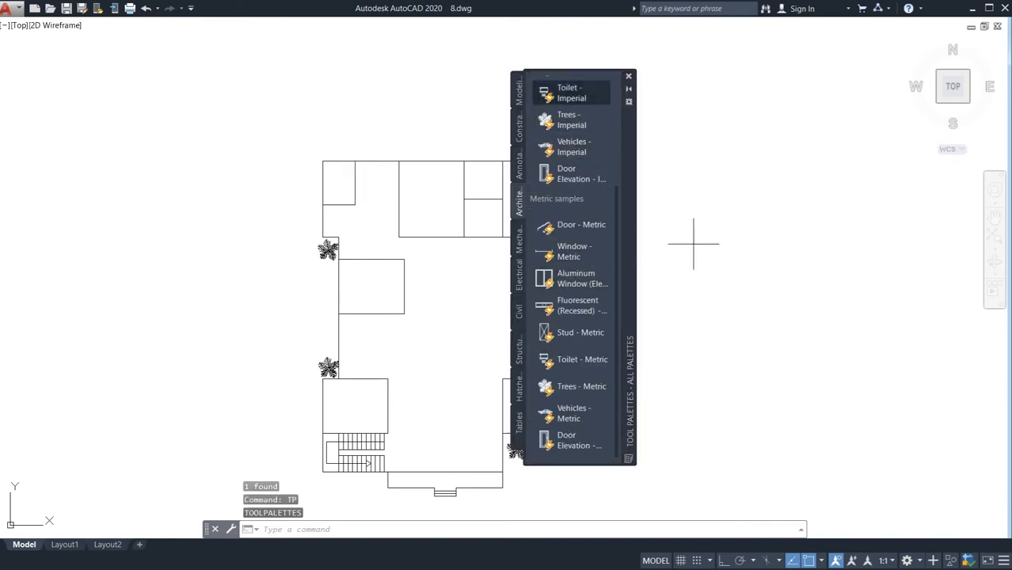
{"action": "left_click", "coordinate": [629, 77]}
{"action": "left_click", "coordinate": [694, 241]}
Set the newly inserted toilet block to the Elongated (Plan) view
{"action": "scroll", "coordinate": [682, 268], "scroll_direction": "up", "scroll_amount": 6}
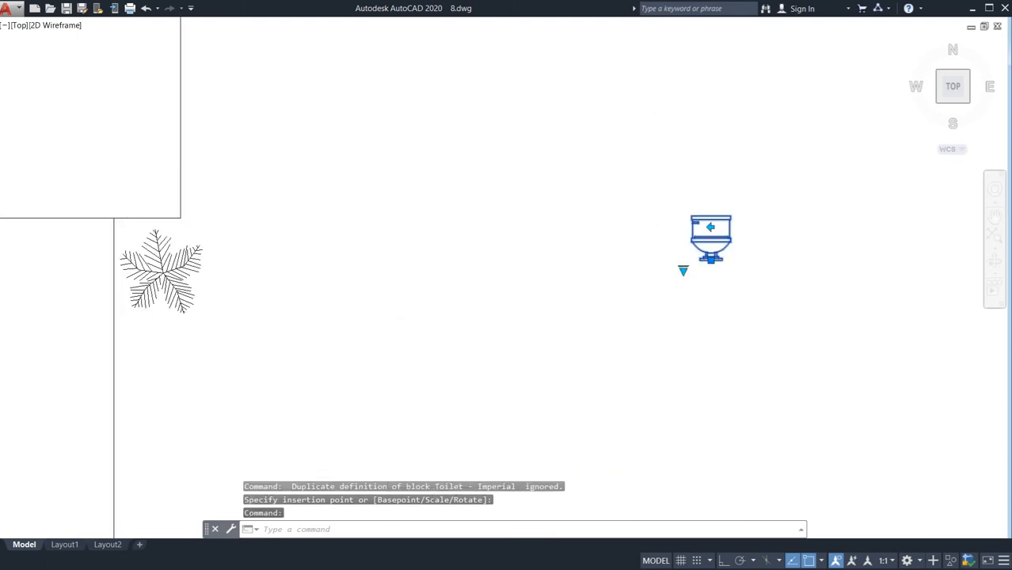
{"action": "left_click", "coordinate": [676, 286]}
{"action": "left_click", "coordinate": [702, 306]}
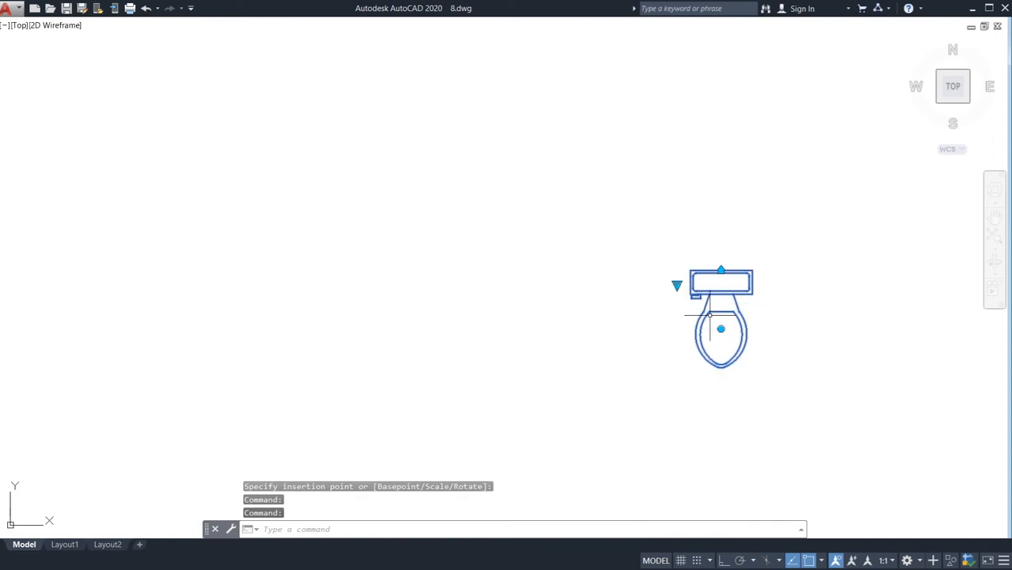
Move the toilet by its tank-edge grip into the upper small room, with its bowl toward the partition
{"action": "scroll", "coordinate": [710, 315], "scroll_direction": "up", "scroll_amount": 4}
{"action": "left_click", "coordinate": [736, 202]}
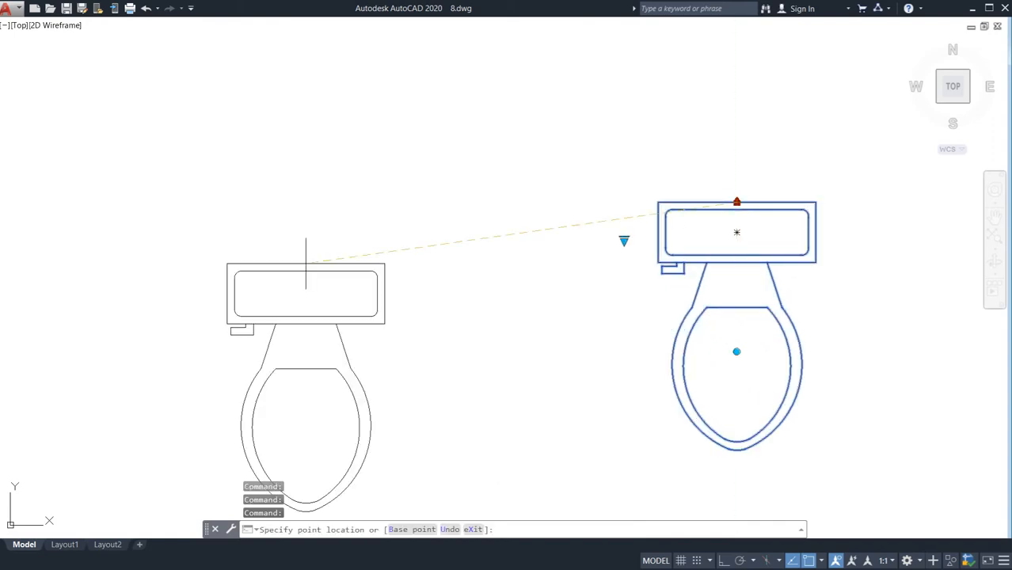
{"action": "scroll", "coordinate": [301, 252], "scroll_direction": "down", "scroll_amount": 6}
{"action": "middle_click_drag", "start_coordinate": [266, 237], "coordinate": [592, 298]}
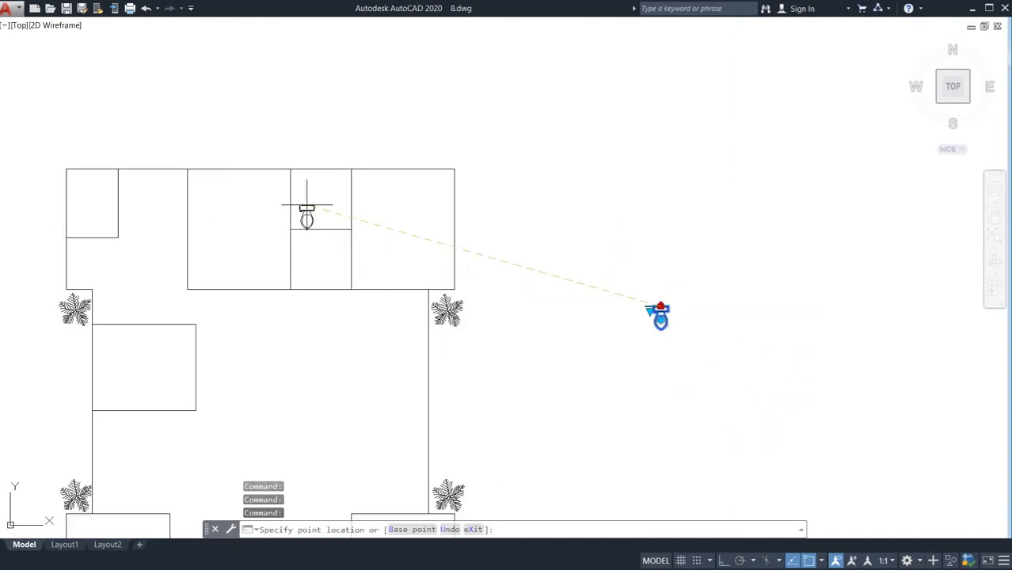
{"action": "scroll", "coordinate": [306, 205], "scroll_direction": "up", "scroll_amount": 5}
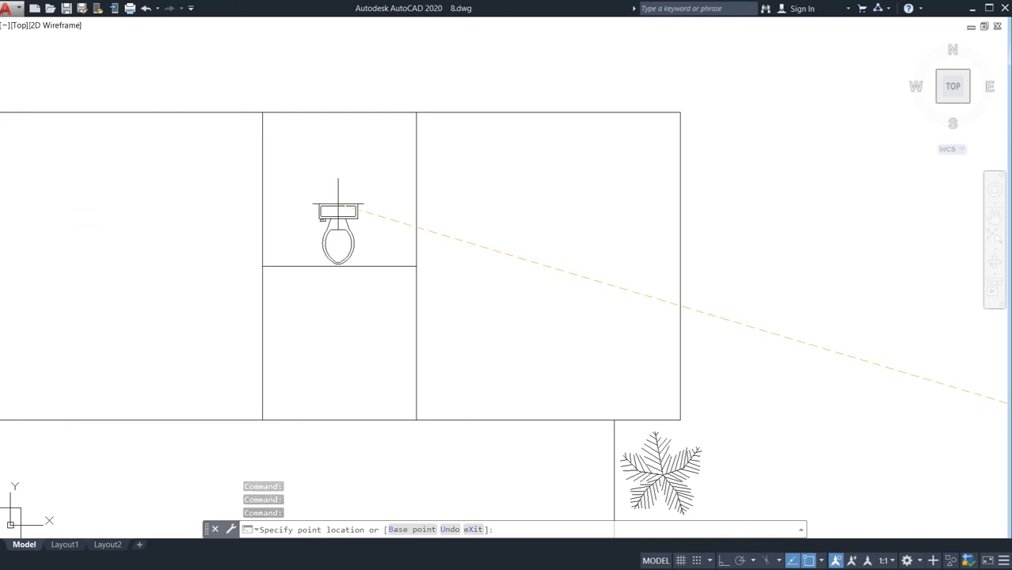
{"action": "left_click", "coordinate": [338, 204]}
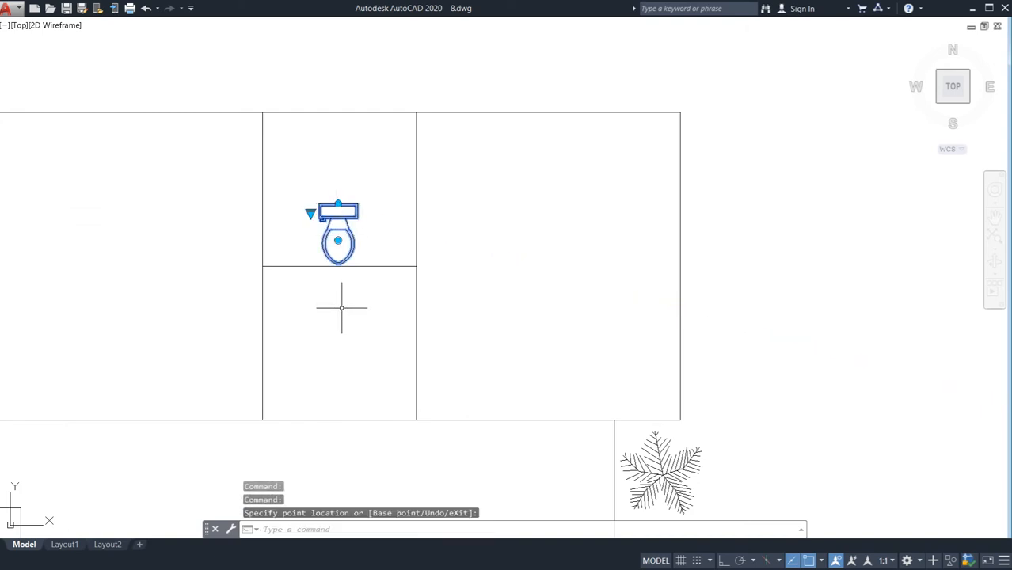
{"action": "key", "text": "Escape"}
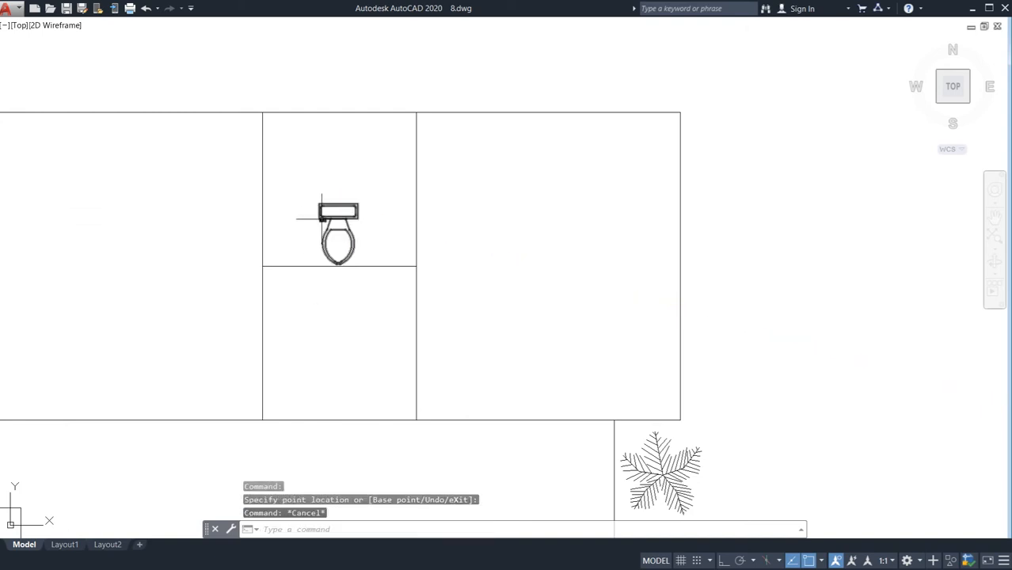
Copy the toilet about 7'-8" straight down to the bottom wall of the lower small room
{"action": "left_click", "coordinate": [315, 243]}
{"action": "type", "text": "co"}
{"action": "key", "text": "Return"}
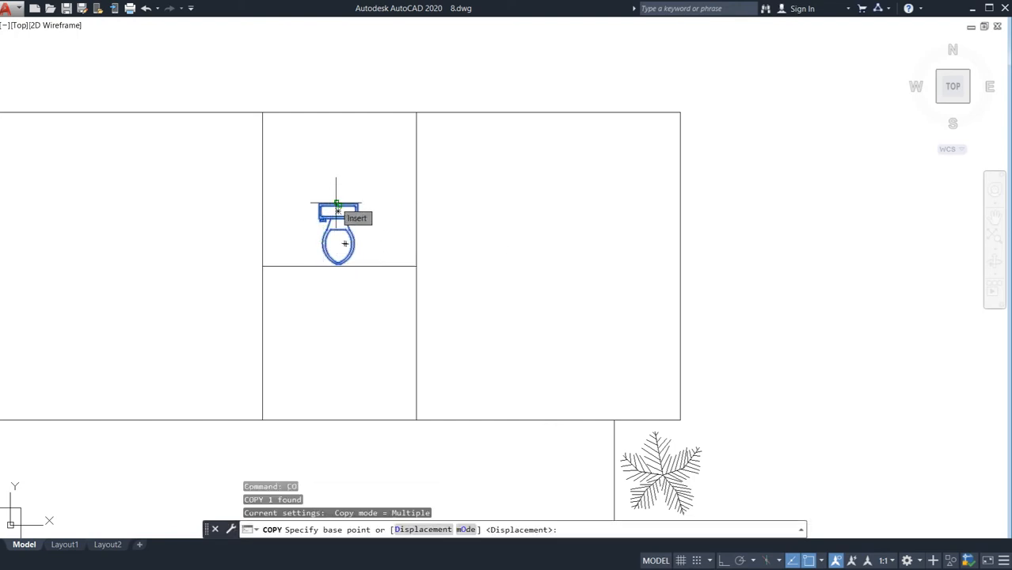
{"action": "left_click", "coordinate": [338, 210]}
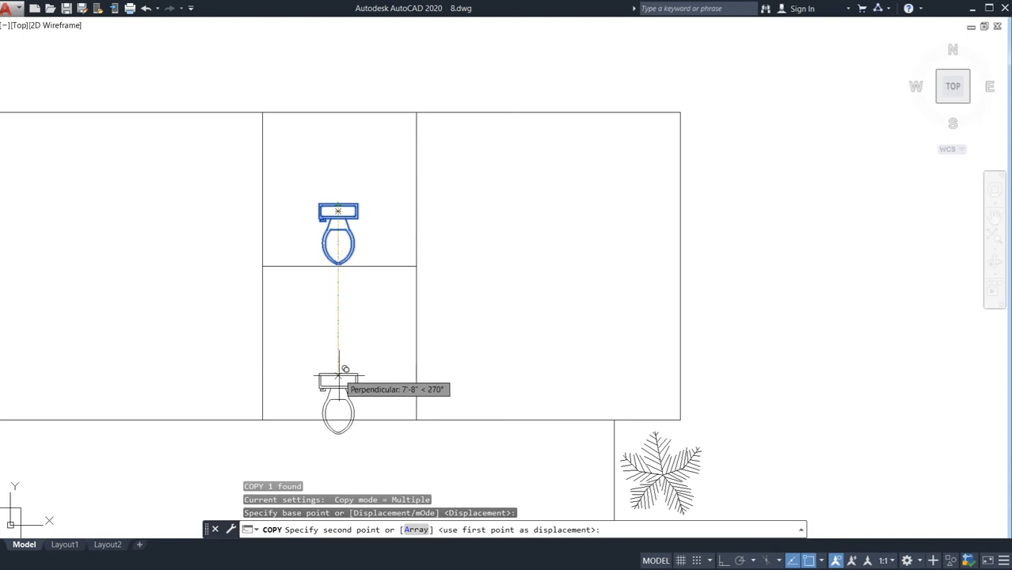
{"action": "left_click", "coordinate": [339, 380]}
{"action": "key", "text": "Escape"}
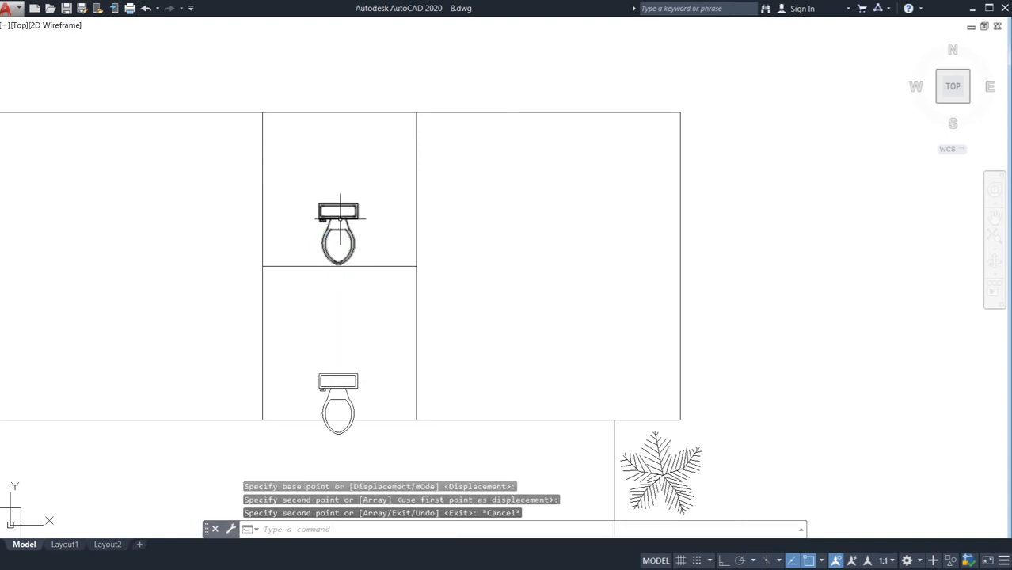
Mirror the upper room's toilet about a horizontal line just above its tank, keeping the source object
{"action": "left_click", "coordinate": [339, 220]}
{"action": "type", "text": "mi"}
{"action": "key", "text": "Return"}
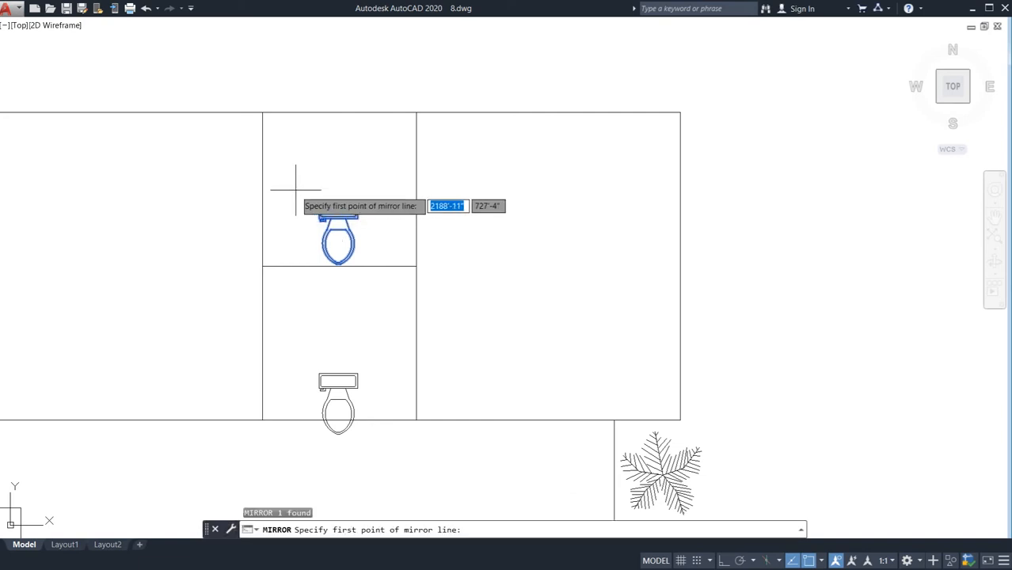
{"action": "left_click", "coordinate": [293, 190]}
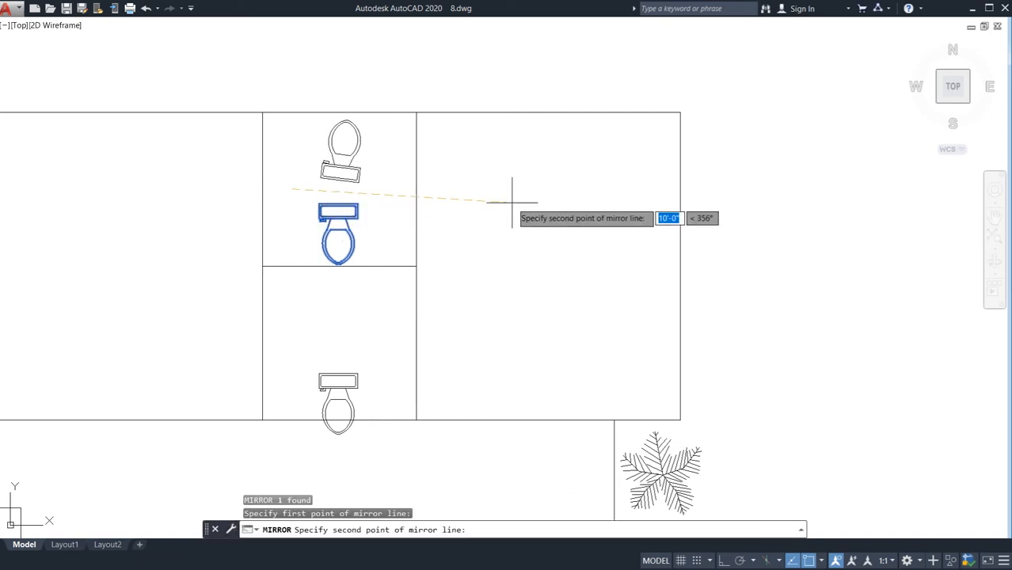
{"action": "key", "text": "F8"}
{"action": "left_click", "coordinate": [561, 188]}
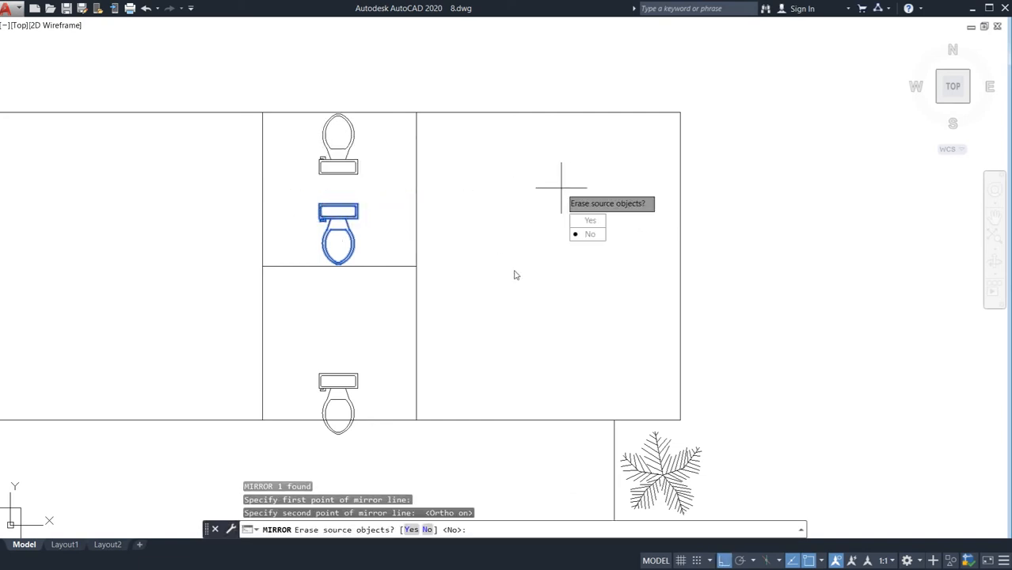
{"action": "left_click", "coordinate": [593, 238]}
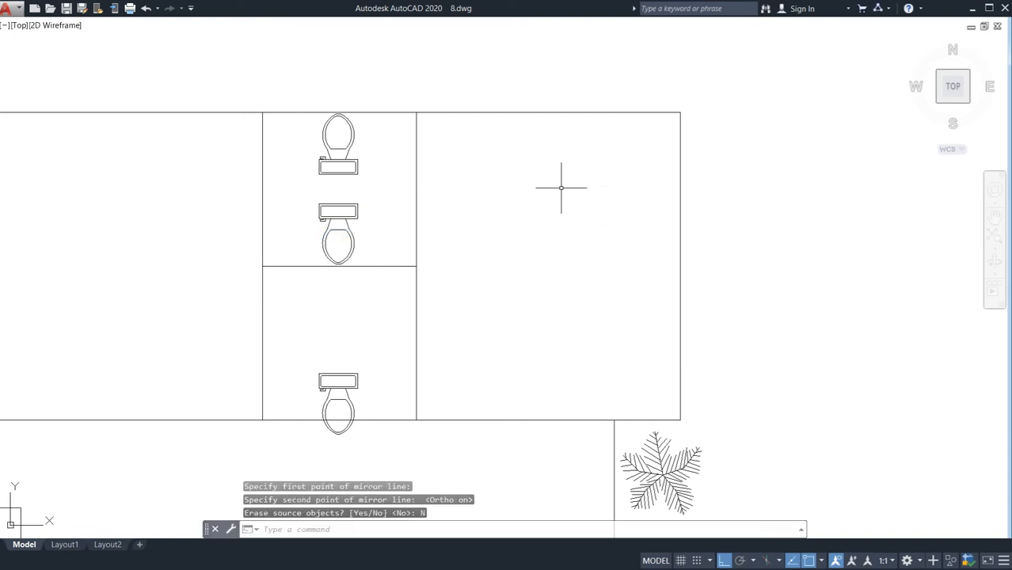
Delete the toilet at the lower small room's bottom wall and the upper room's toilet whose bowl faces the partition
{"action": "left_click", "coordinate": [345, 379]}
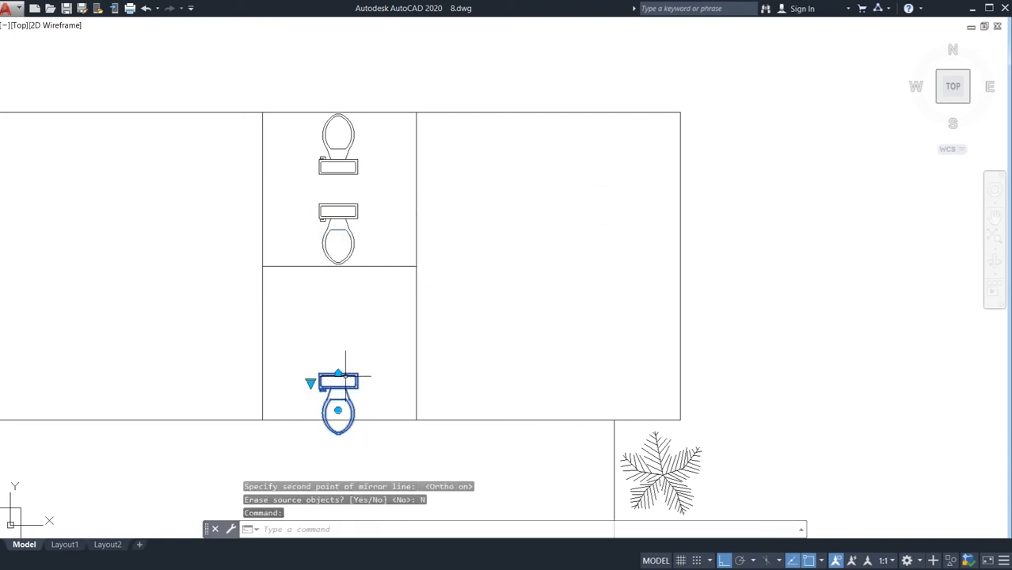
{"action": "left_click", "coordinate": [337, 246]}
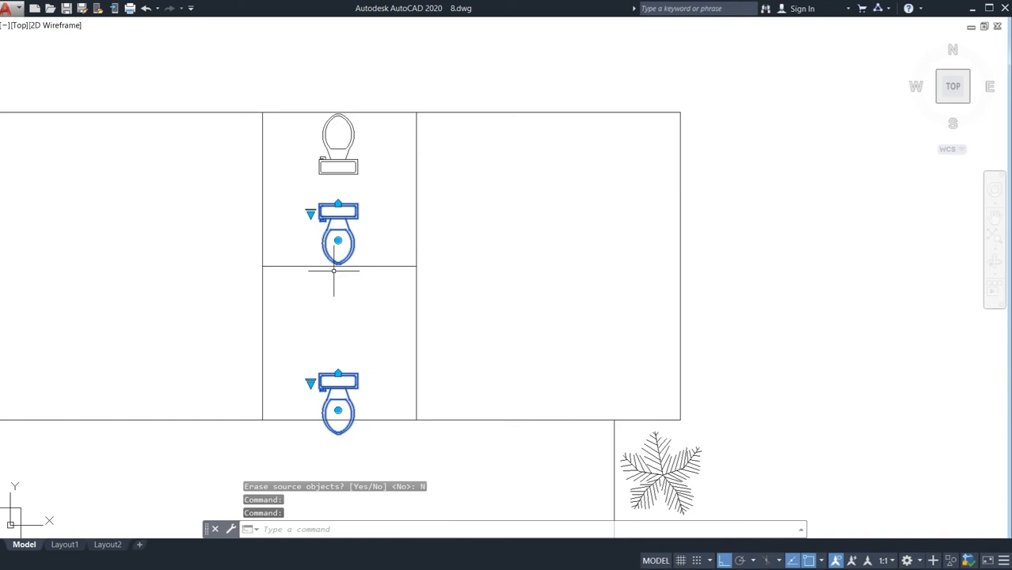
{"action": "key", "text": "Delete"}
Move the remaining toilet straight down in the upper small room so its tank sits just above the partition
{"action": "left_click", "coordinate": [338, 147]}
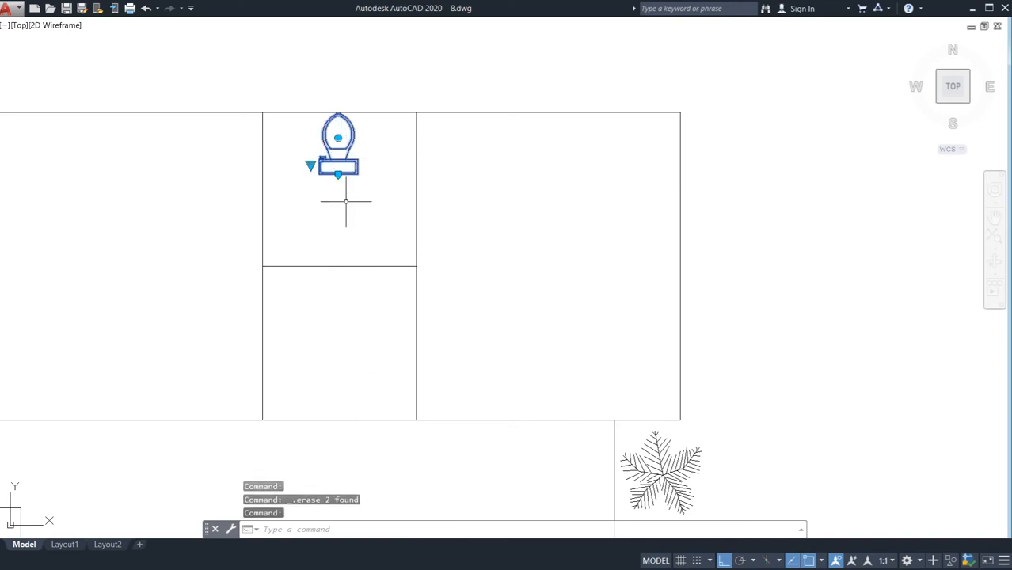
{"action": "type", "text": "m"}
{"action": "key", "text": "Return"}
{"action": "left_click", "coordinate": [338, 167]}
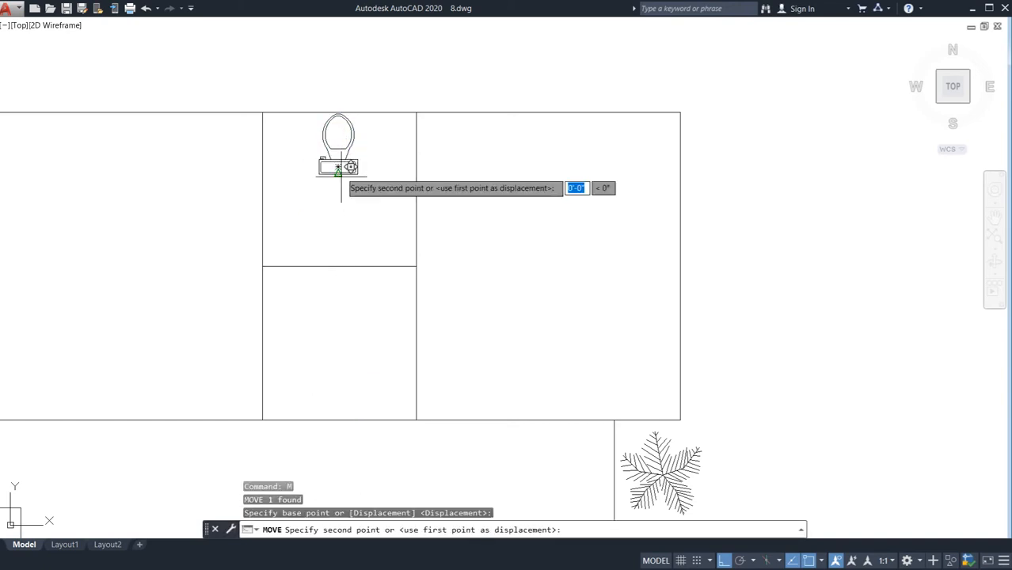
{"action": "left_click", "coordinate": [339, 252]}
Copy the toilet about 7'-2" straight down so the copy's tank sits at the lower small room's bottom wall
{"action": "left_click", "coordinate": [339, 252]}
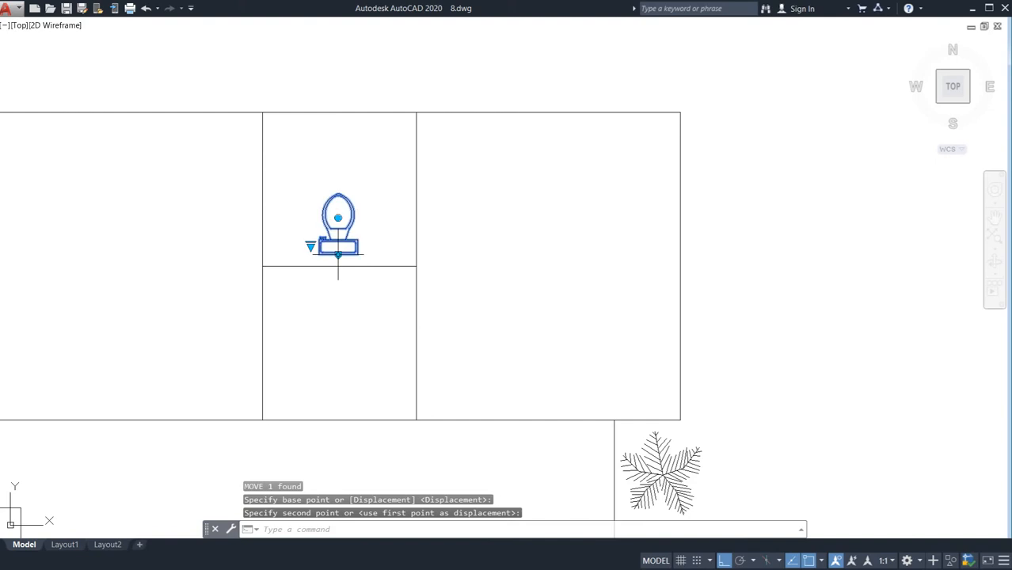
{"action": "type", "text": "co"}
{"action": "key", "text": "Return"}
{"action": "left_click", "coordinate": [338, 254]}
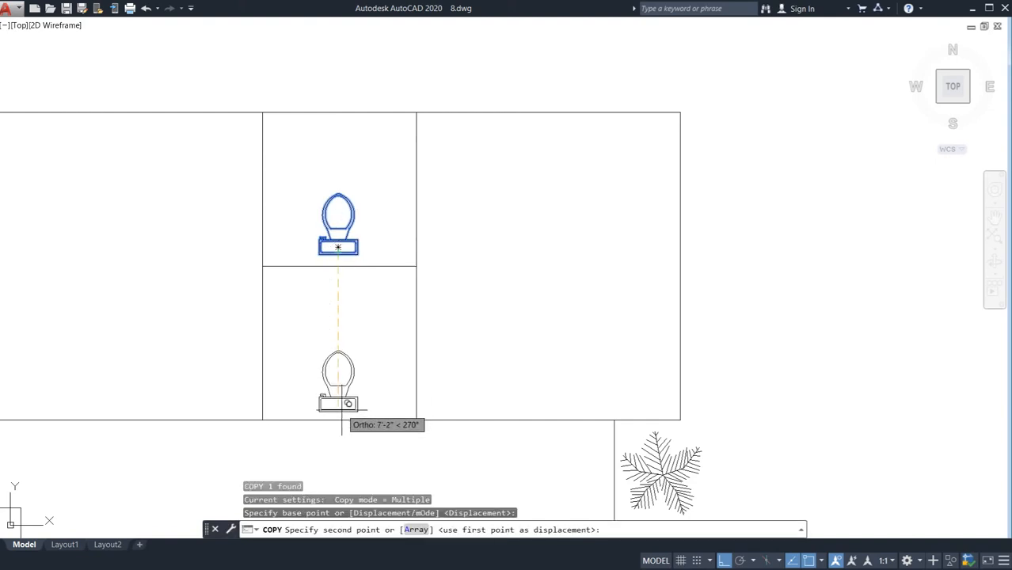
{"action": "key", "text": "Escape"}
Examine the overall floor plan, including the toilets, plants, stairs and entrance steps
{"action": "scroll", "coordinate": [388, 309], "scroll_direction": "down", "scroll_amount": 7}
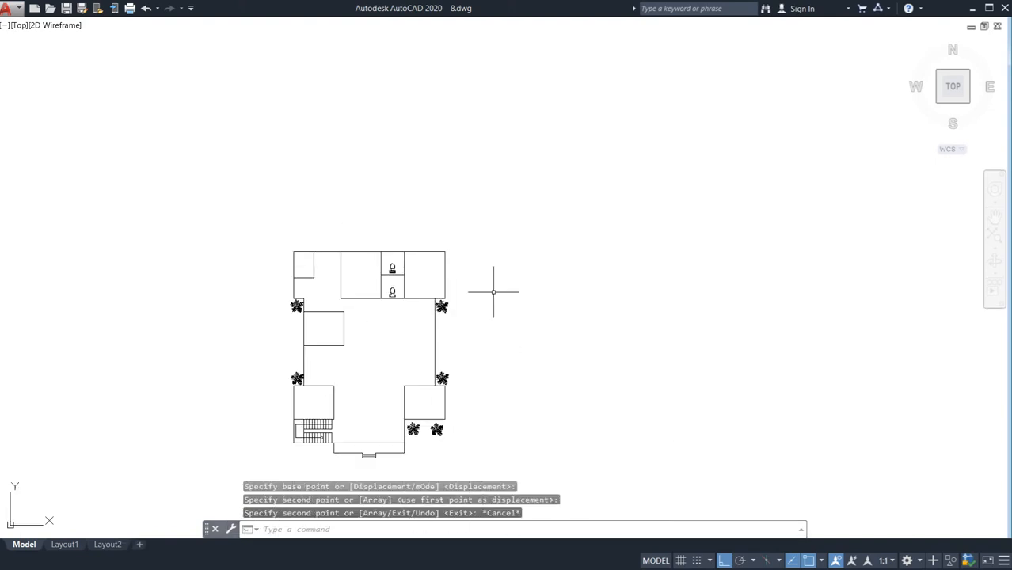
{"action": "middle_click_drag", "start_coordinate": [493, 286], "coordinate": [592, 268]}
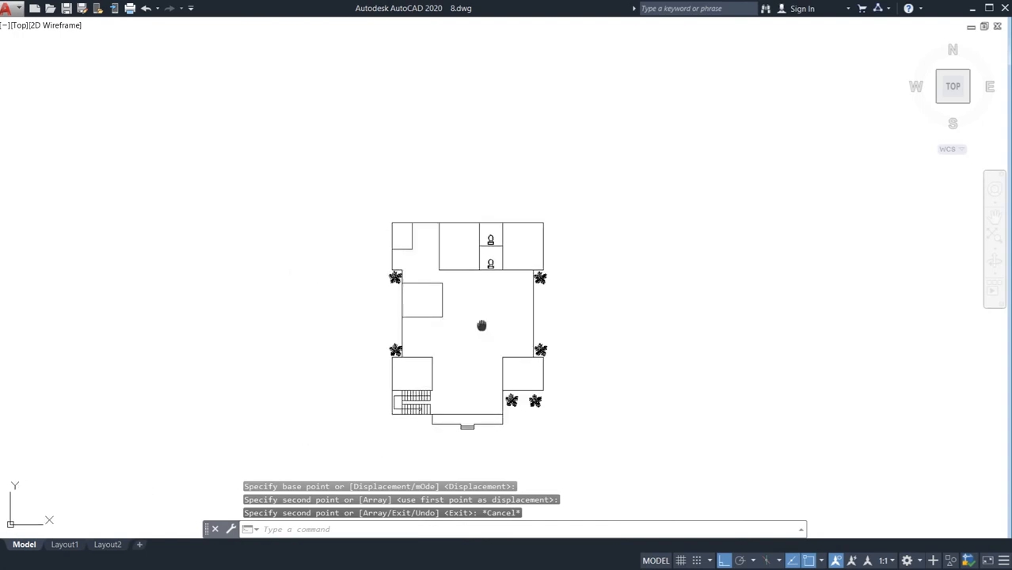
{"action": "middle_click_drag", "start_coordinate": [483, 325], "coordinate": [479, 289]}
{"action": "key", "text": "Escape"}
{"action": "key", "text": "Escape"}
{"action": "key", "text": "Escape"}
{"action": "scroll", "coordinate": [478, 291], "scroll_direction": "up", "scroll_amount": 4}
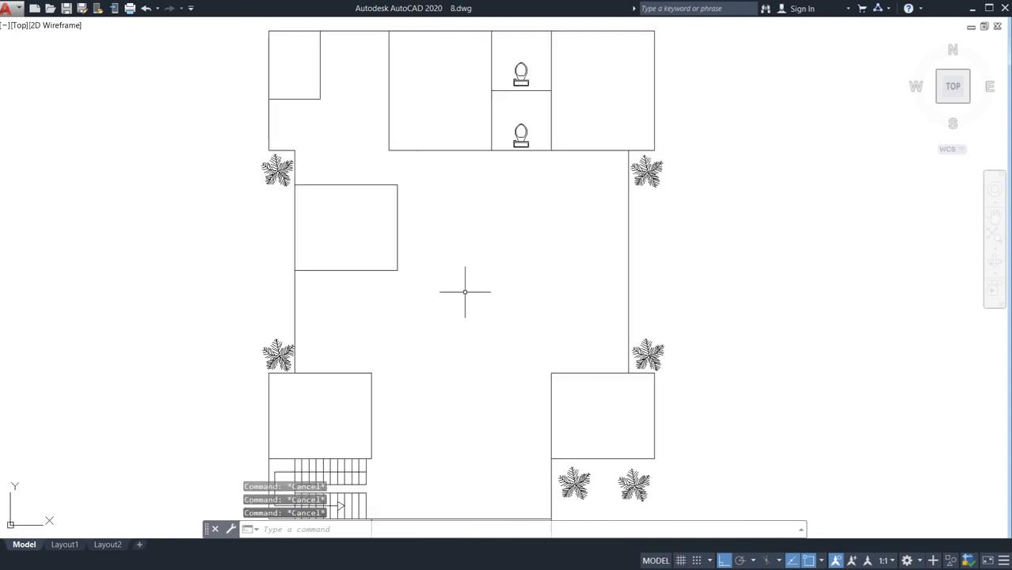
{"action": "scroll", "coordinate": [465, 289], "scroll_direction": "down", "scroll_amount": 2}
{"action": "middle_click_drag", "start_coordinate": [495, 293], "coordinate": [494, 273]}
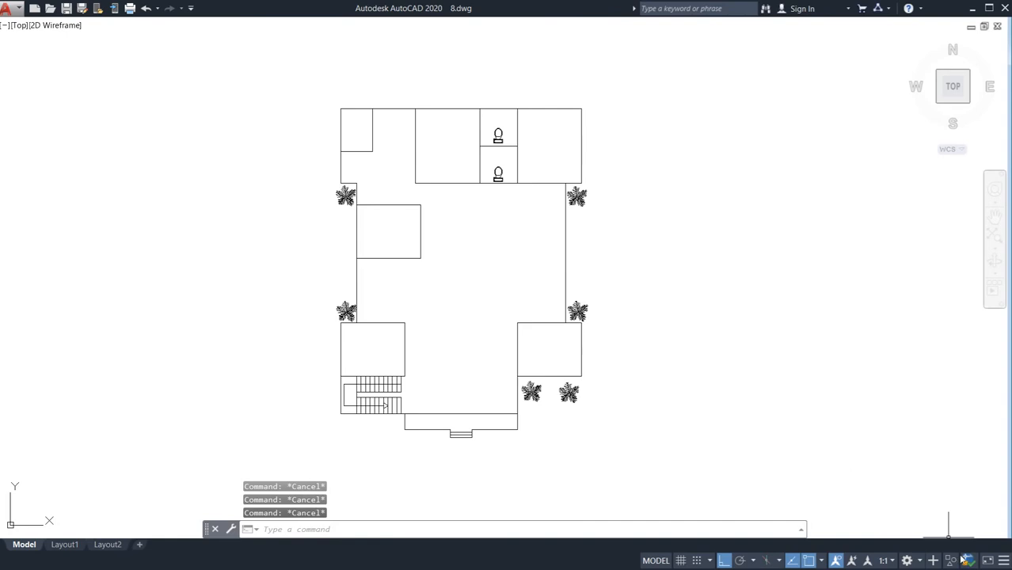
Leave the clean-screen display and add a multiline text reading "LIVING AREA" in the middle of the large central room
{"action": "left_click", "coordinate": [988, 560]}
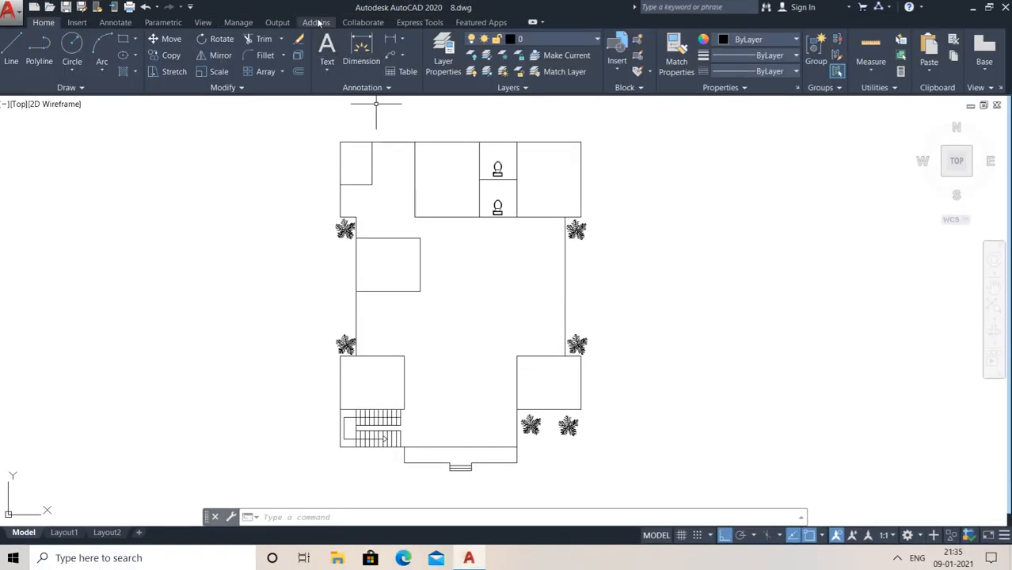
{"action": "middle_click_drag", "start_coordinate": [477, 250], "coordinate": [464, 229]}
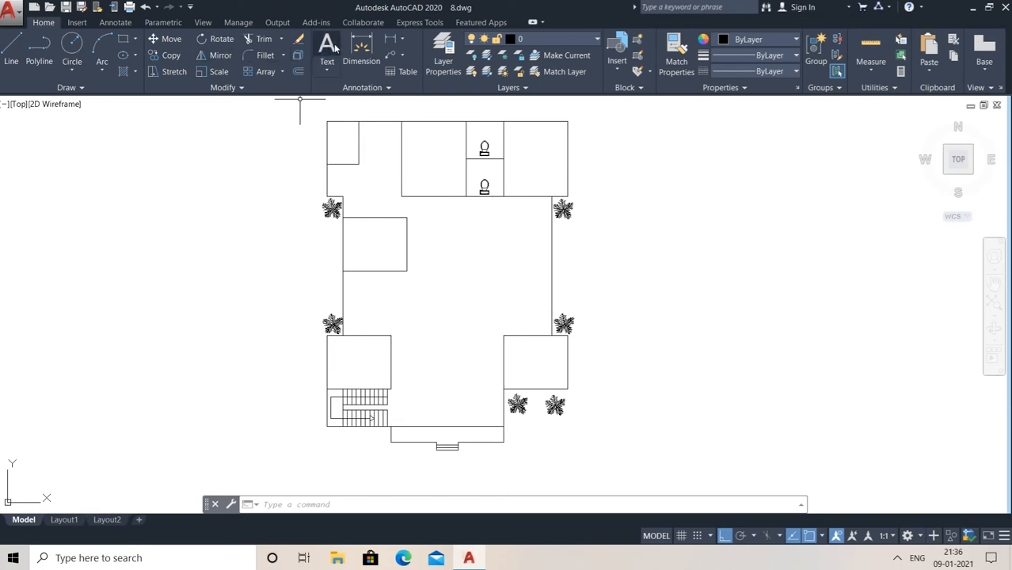
{"action": "left_click", "coordinate": [363, 46]}
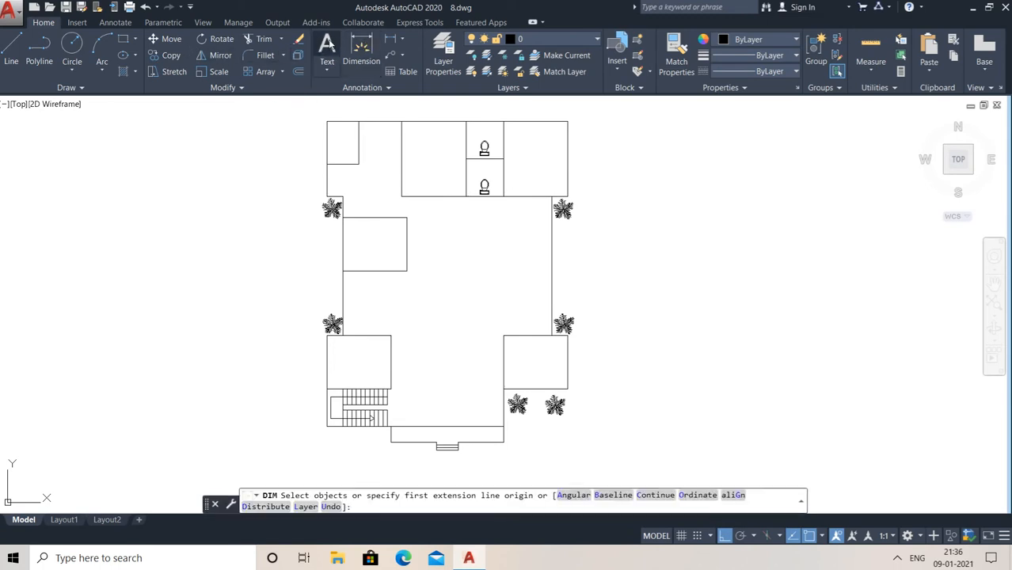
{"action": "left_click", "coordinate": [332, 51]}
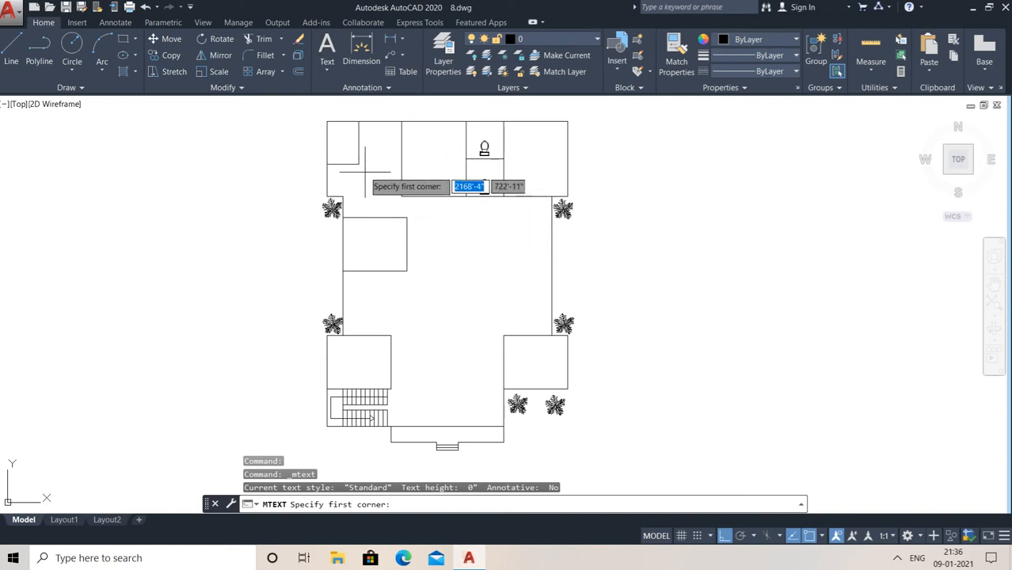
{"action": "scroll", "coordinate": [365, 171], "scroll_direction": "up", "scroll_amount": 2}
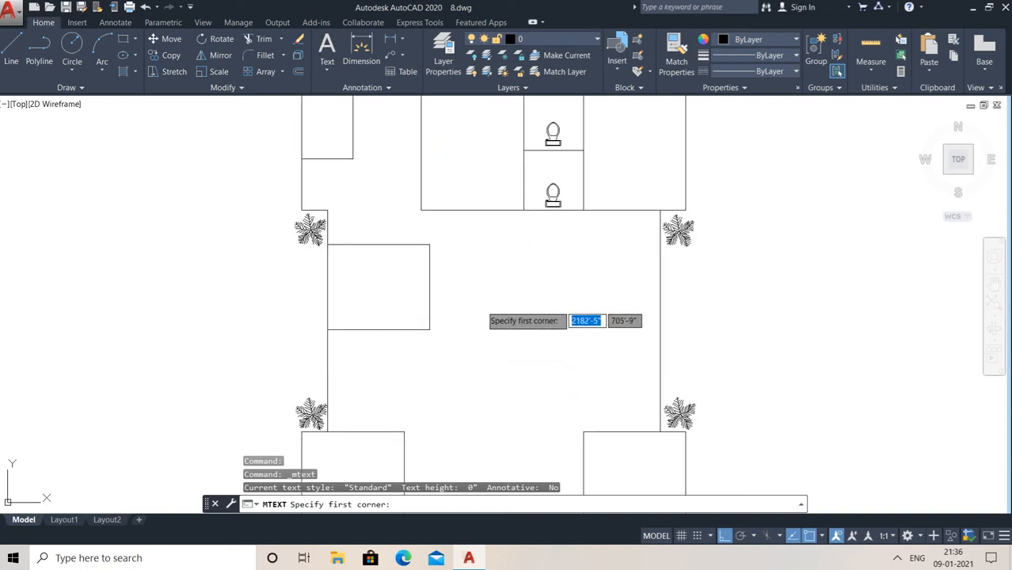
{"action": "left_click", "coordinate": [481, 306]}
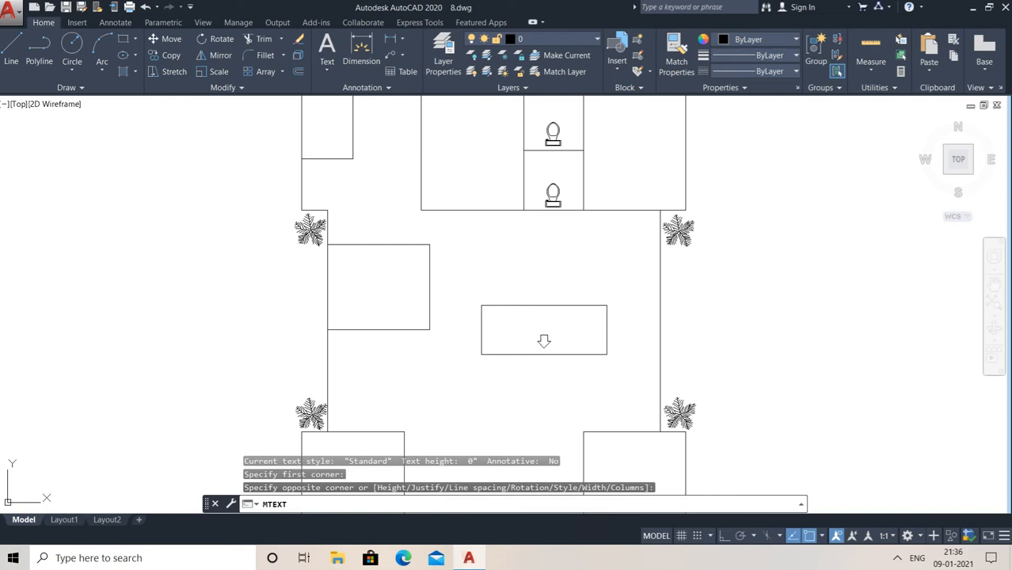
{"action": "left_click", "coordinate": [606, 354]}
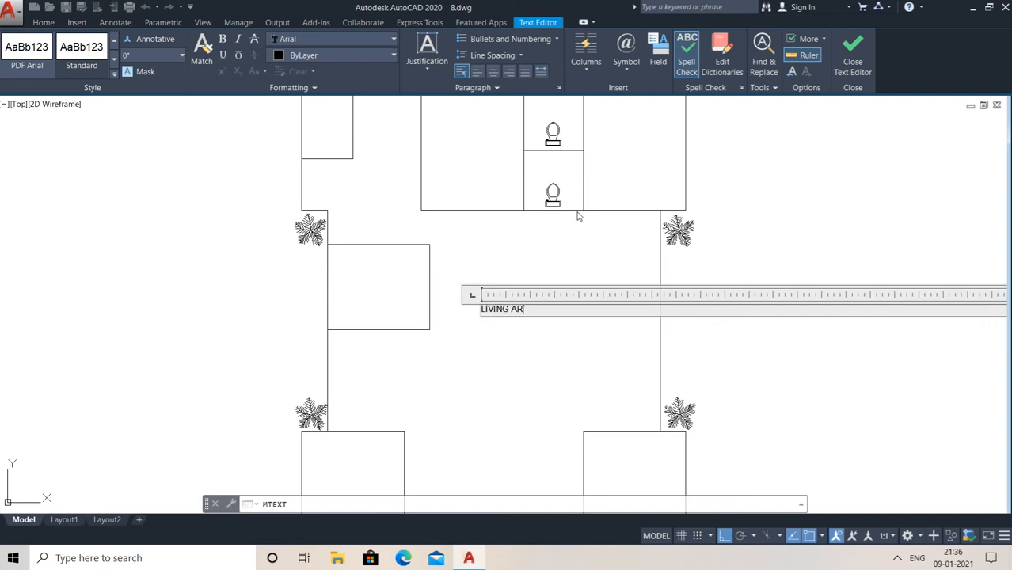
{"action": "key", "text": "Escape"}
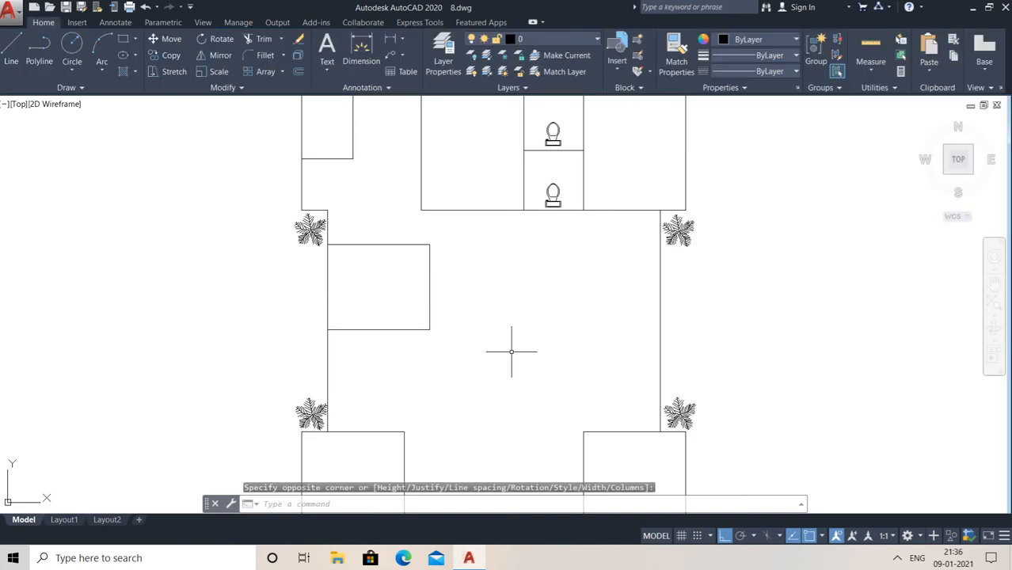
{"action": "scroll", "coordinate": [508, 331], "scroll_direction": "up", "scroll_amount": 4}
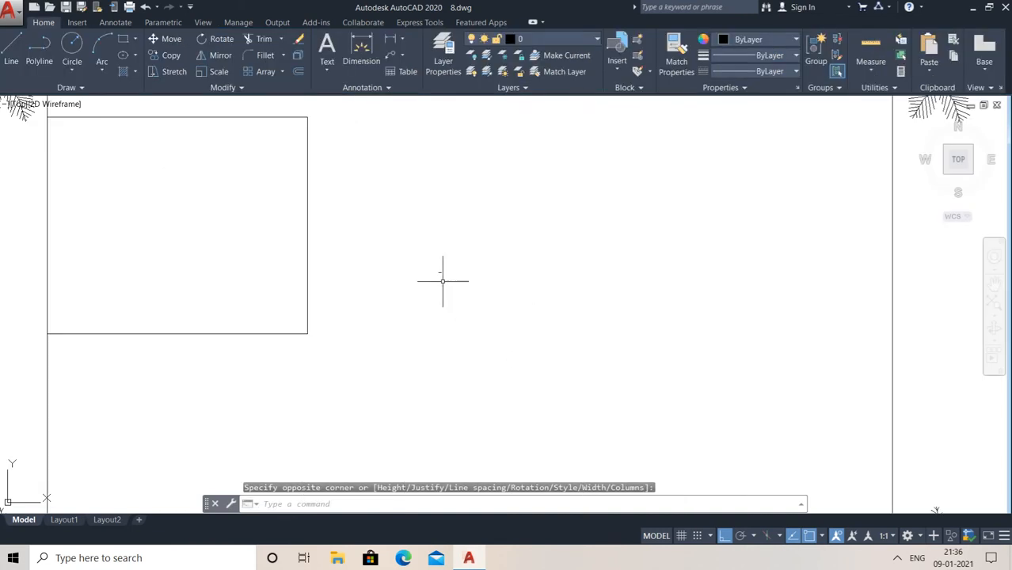
{"action": "scroll", "coordinate": [436, 273], "scroll_direction": "up", "scroll_amount": 6}
{"action": "left_click", "coordinate": [429, 264]}
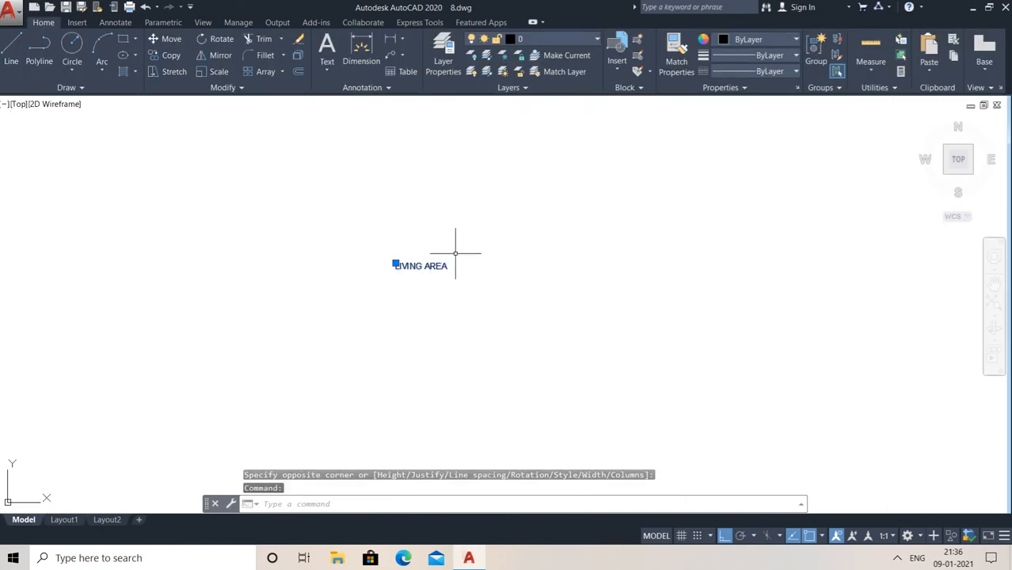
{"action": "right_click", "coordinate": [473, 241]}
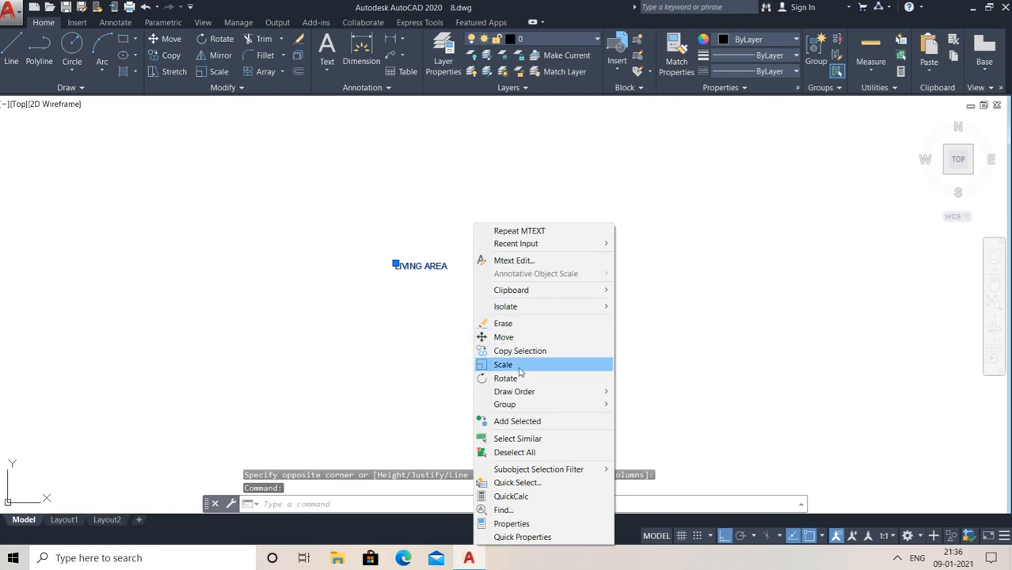
{"action": "left_click", "coordinate": [503, 364]}
{"action": "left_click", "coordinate": [459, 323]}
{"action": "scroll", "coordinate": [484, 372], "scroll_direction": "down", "scroll_amount": 5}
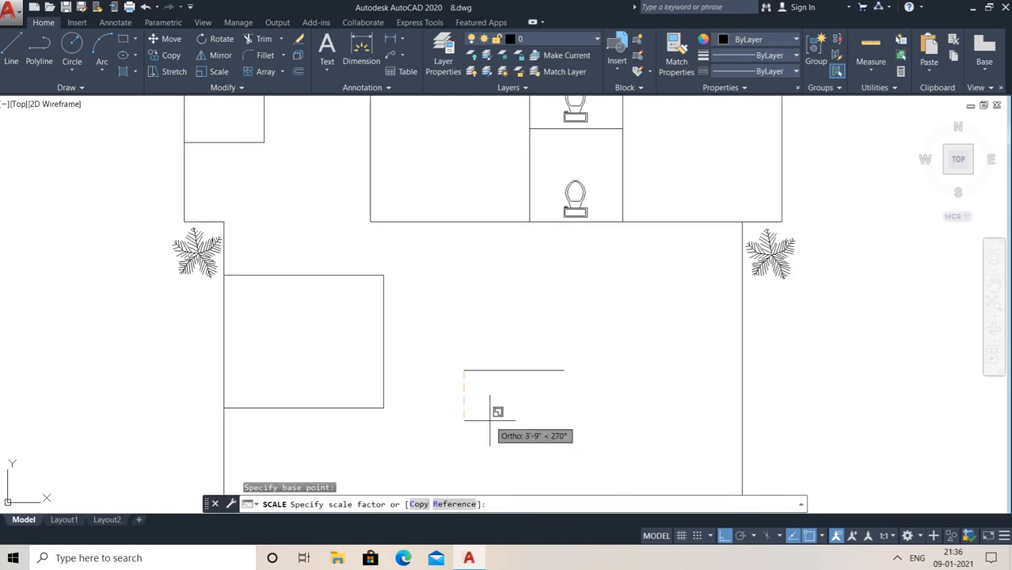
{"action": "key", "text": "F8"}
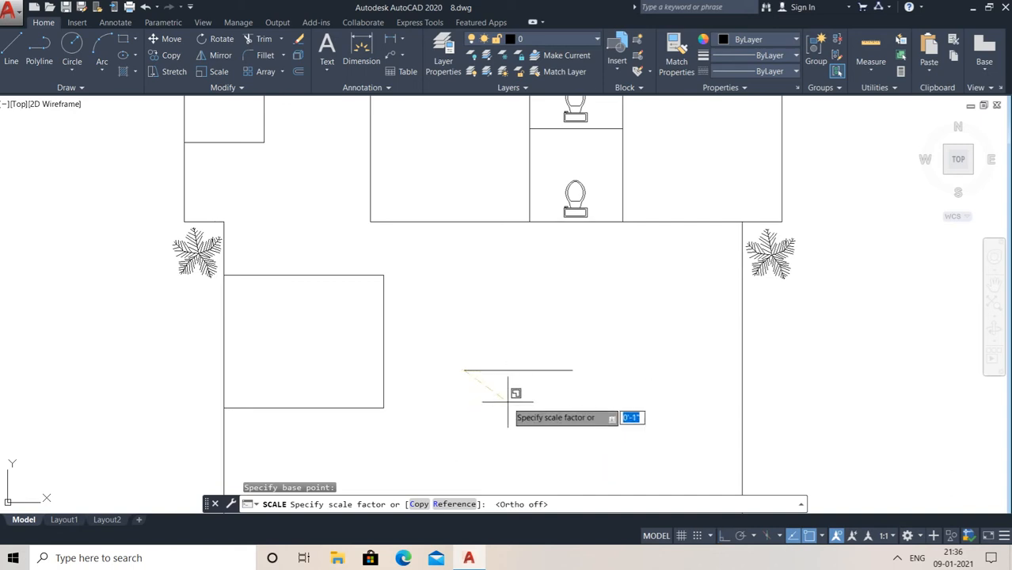
{"action": "key", "text": "F8"}
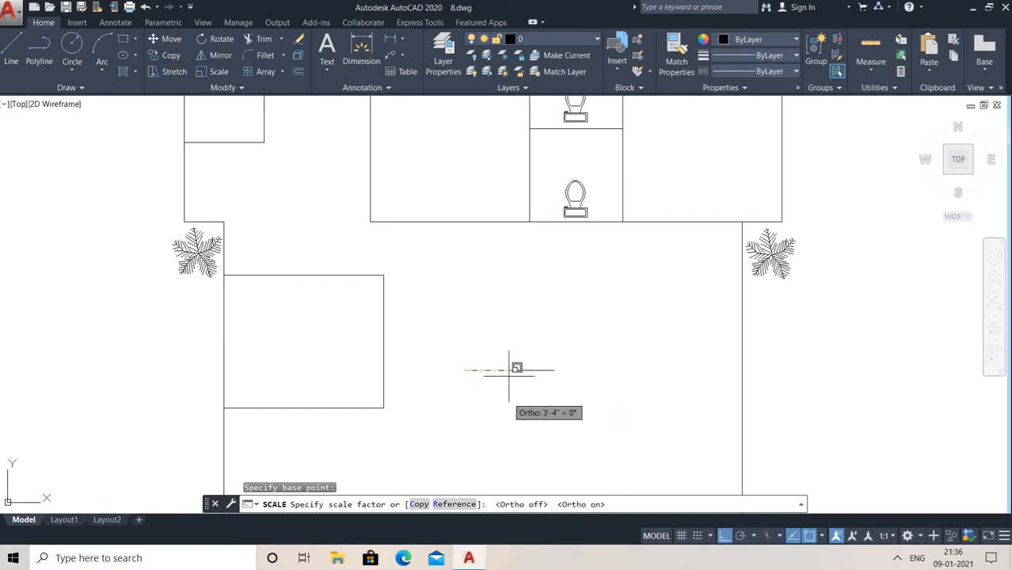
{"action": "scroll", "coordinate": [509, 372], "scroll_direction": "up", "scroll_amount": 3}
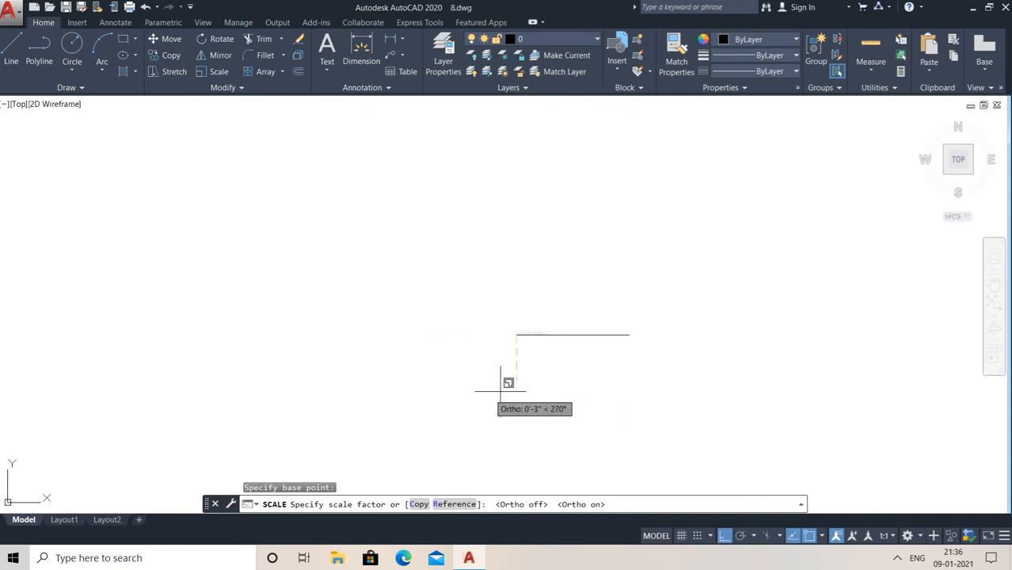
{"action": "key", "text": "Escape"}
{"action": "scroll", "coordinate": [535, 341], "scroll_direction": "up", "scroll_amount": 3}
{"action": "left_click", "coordinate": [541, 289]}
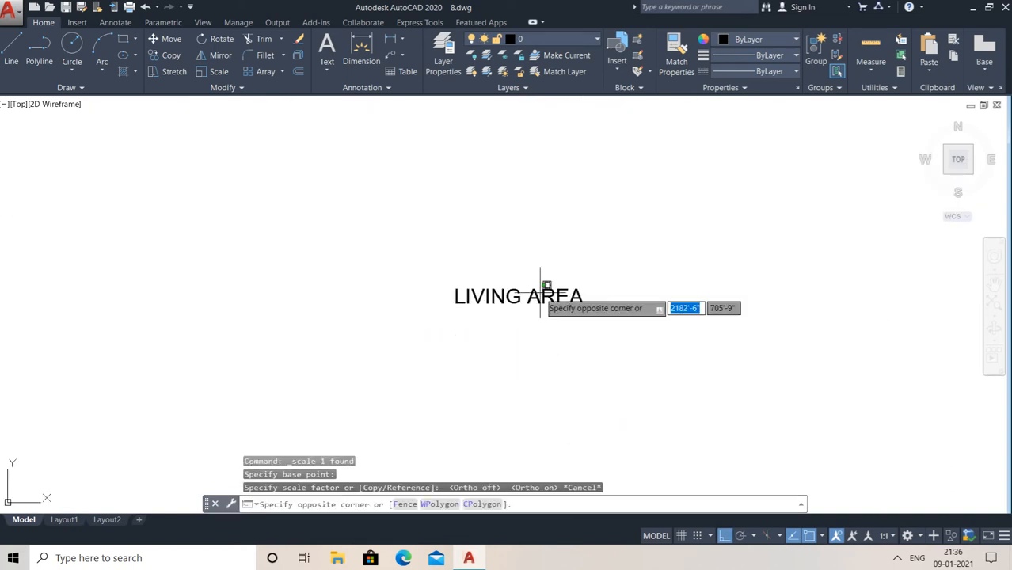
{"action": "left_click", "coordinate": [491, 289]}
{"action": "right_click", "coordinate": [510, 291]}
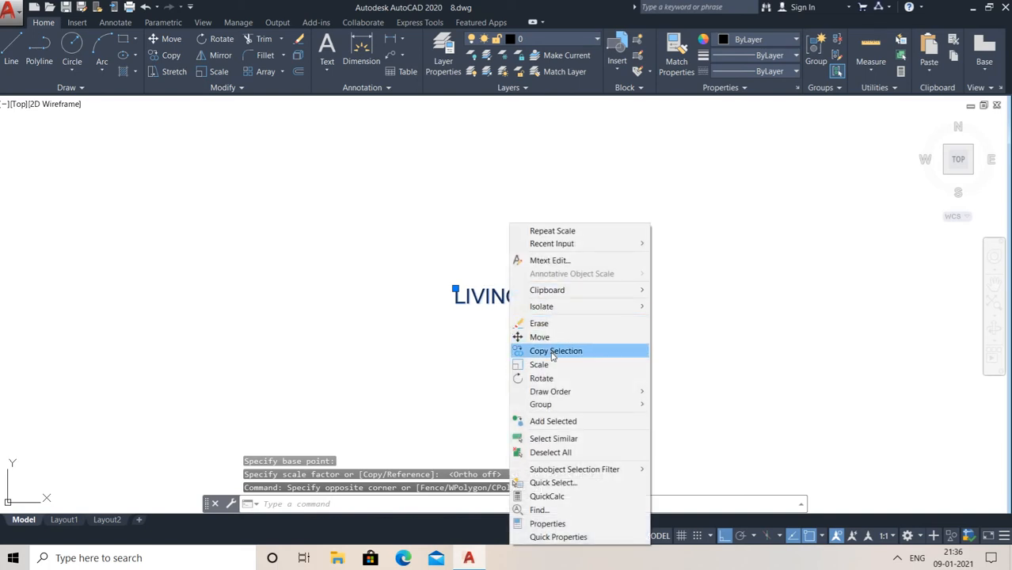
{"action": "left_click", "coordinate": [540, 364]}
{"action": "left_click", "coordinate": [506, 297]}
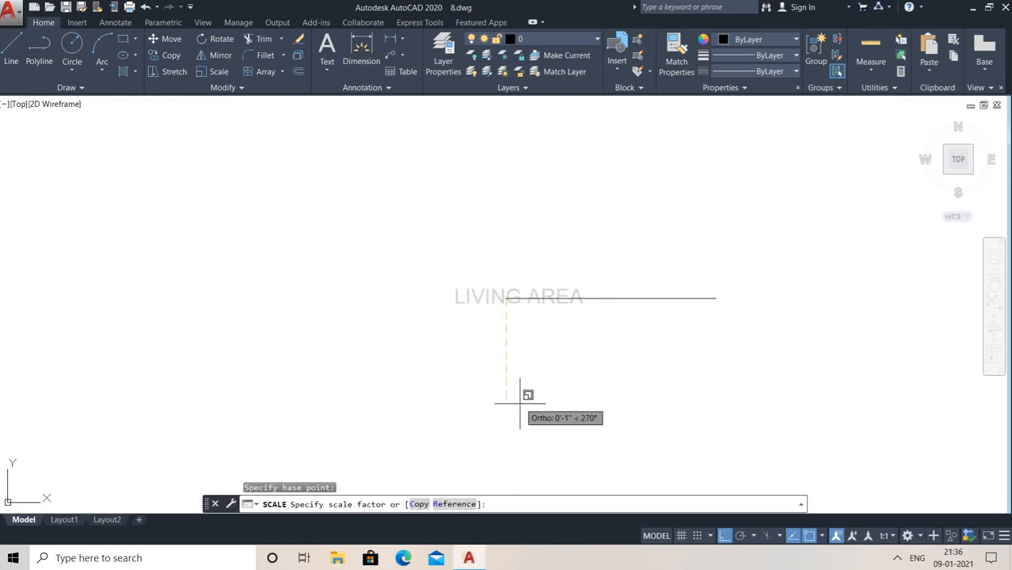
{"action": "key", "text": "Escape"}
Set the text height of the "LIVING AREA" label to 10" in its quick properties
{"action": "left_click", "coordinate": [507, 297]}
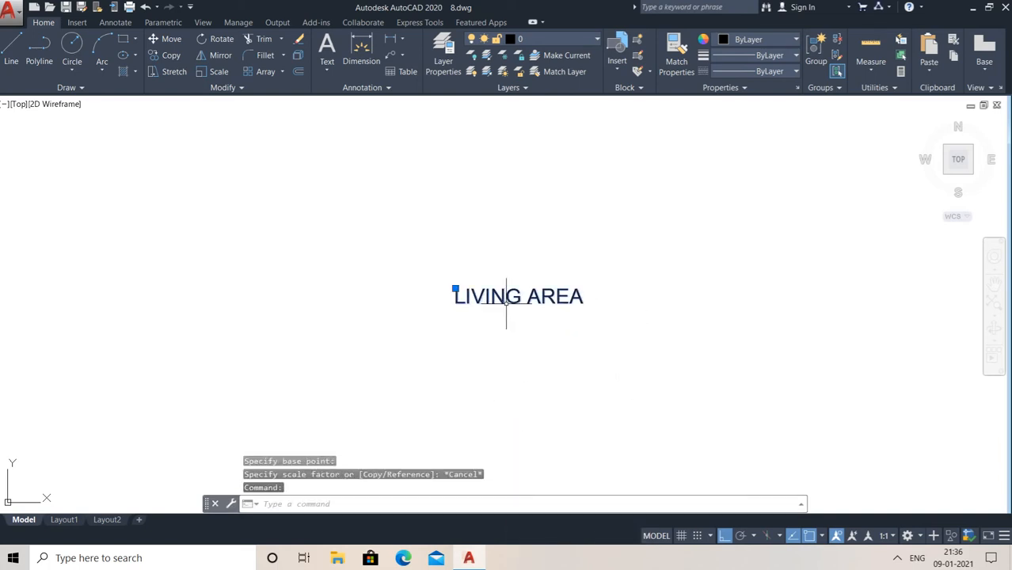
{"action": "right_click", "coordinate": [487, 296]}
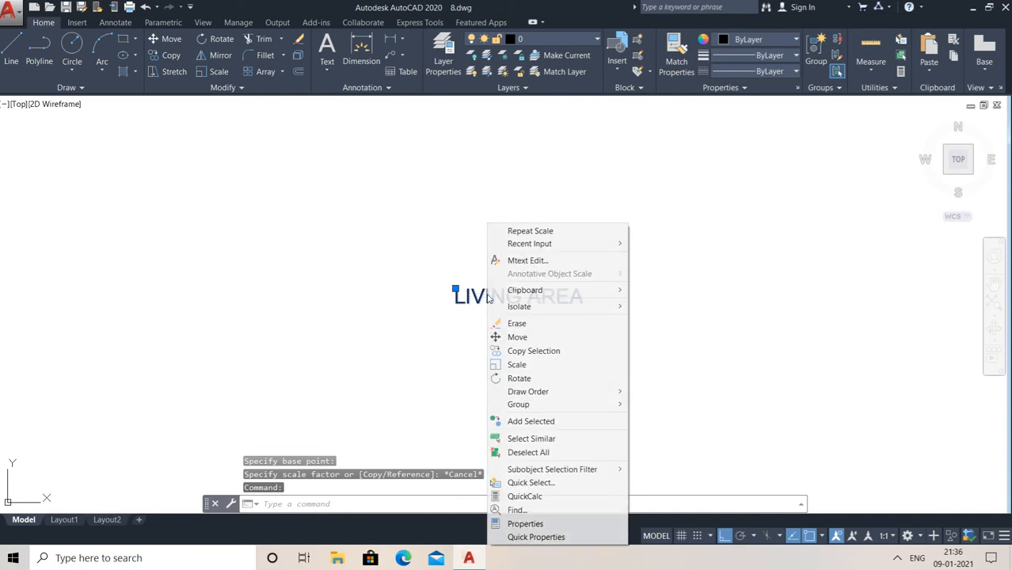
{"action": "left_click", "coordinate": [529, 537]}
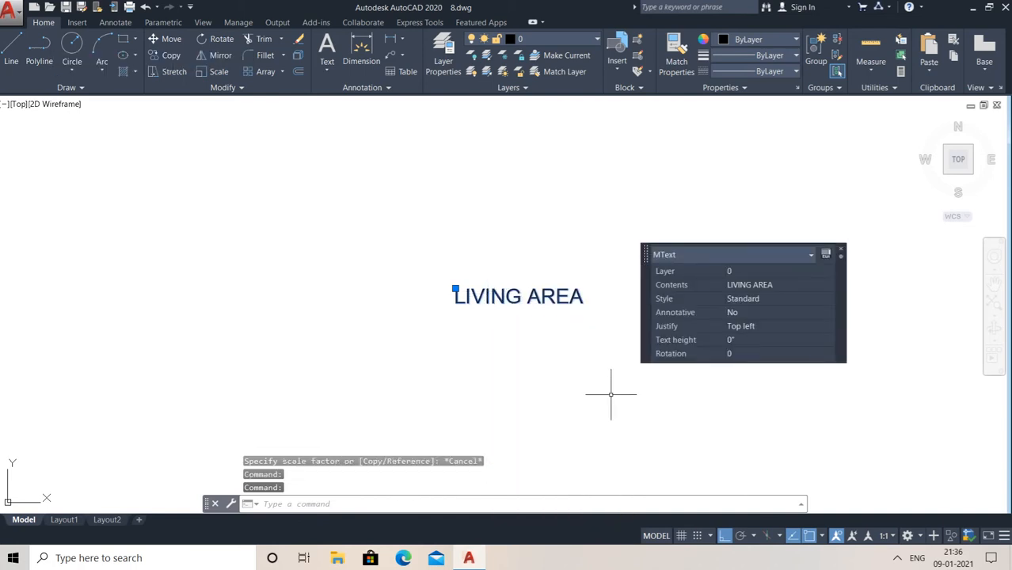
{"action": "left_click", "coordinate": [747, 339]}
{"action": "type", "text": "1"}
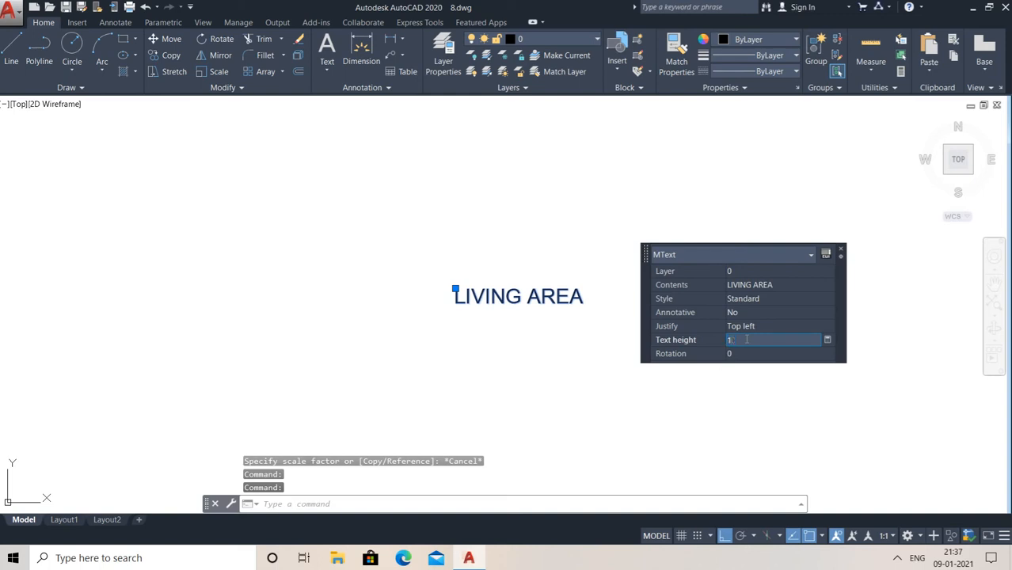
{"action": "type", "text": "0"}
{"action": "key", "text": "Tab"}
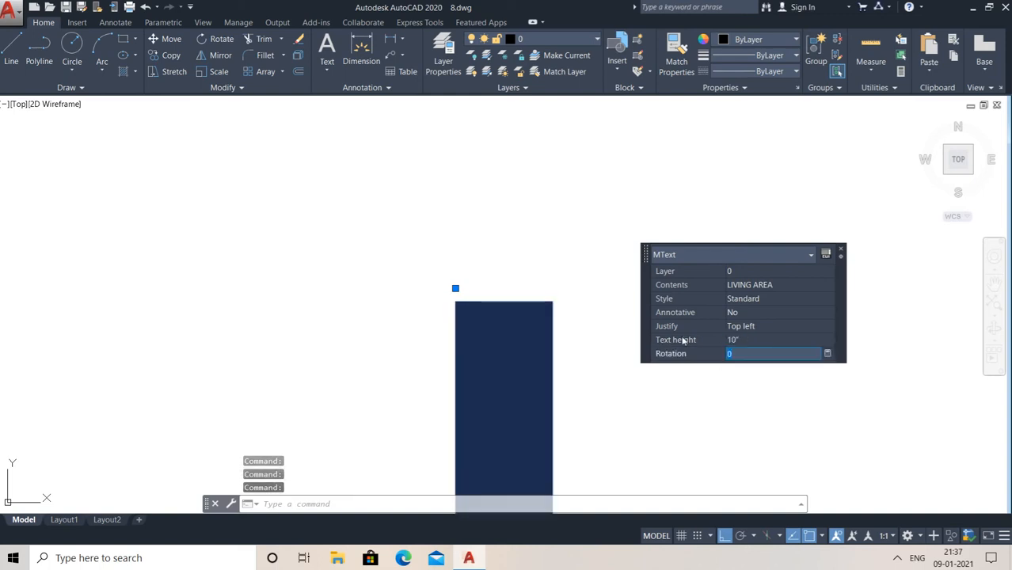
{"action": "key", "text": "Escape"}
Copy the LIVING AREA label with ortho off into the upper room west of the toilets and change the copy's text to MASTER BED ROOM
{"action": "scroll", "coordinate": [649, 294], "scroll_direction": "down", "scroll_amount": 12}
{"action": "middle_click_drag", "start_coordinate": [757, 346], "coordinate": [560, 337]}
{"action": "scroll", "coordinate": [617, 337], "scroll_direction": "down", "scroll_amount": 2}
{"action": "scroll", "coordinate": [561, 317], "scroll_direction": "up", "scroll_amount": 2}
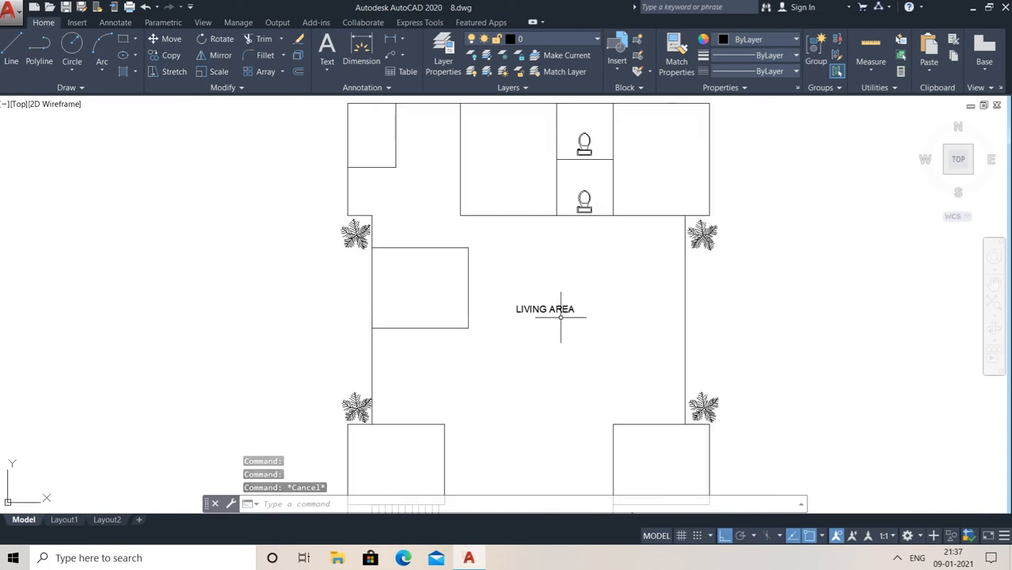
{"action": "left_click", "coordinate": [555, 309]}
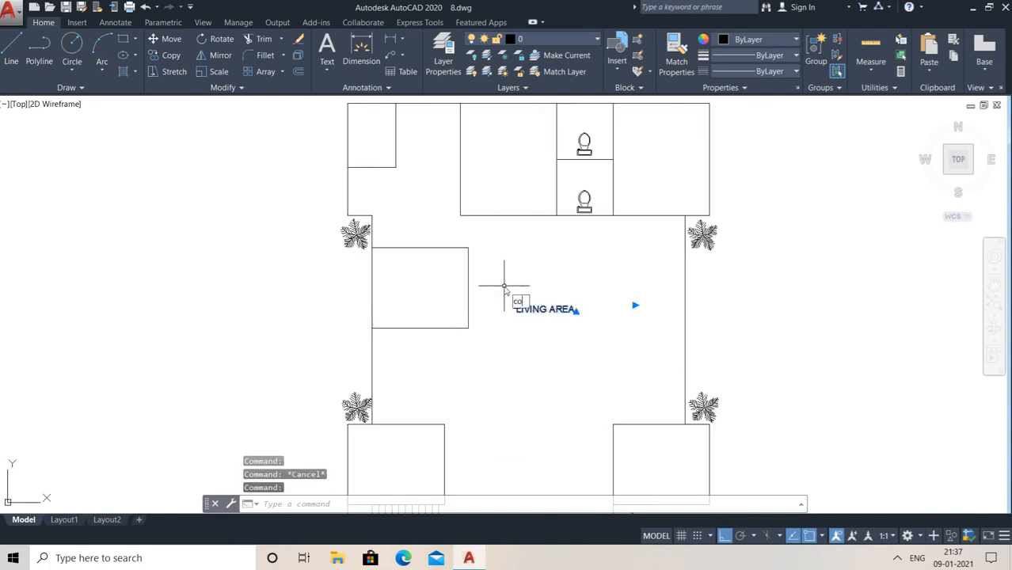
{"action": "type", "text": "co"}
{"action": "key", "text": "Return"}
{"action": "left_click", "coordinate": [520, 320]}
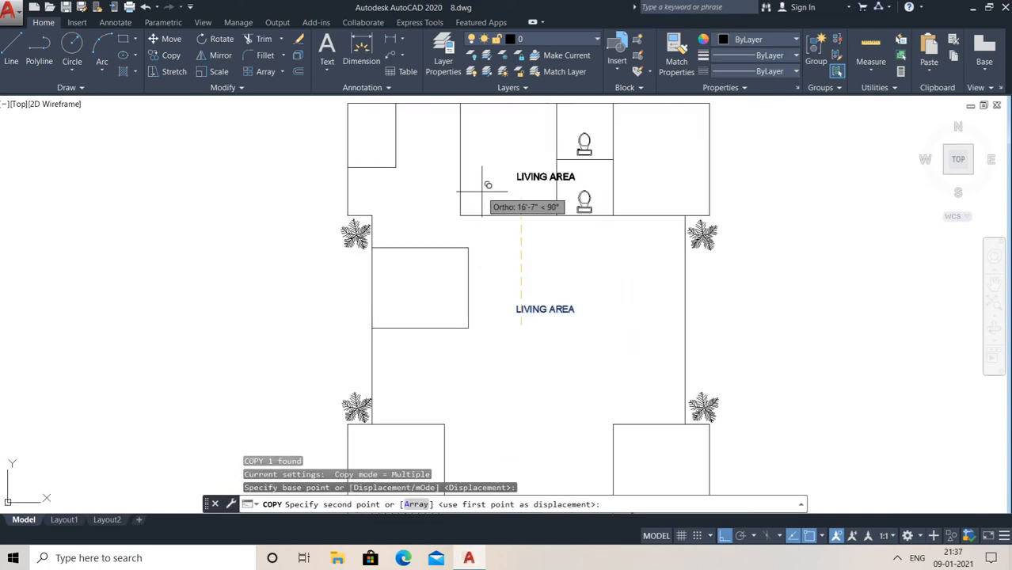
{"action": "key", "text": "F8"}
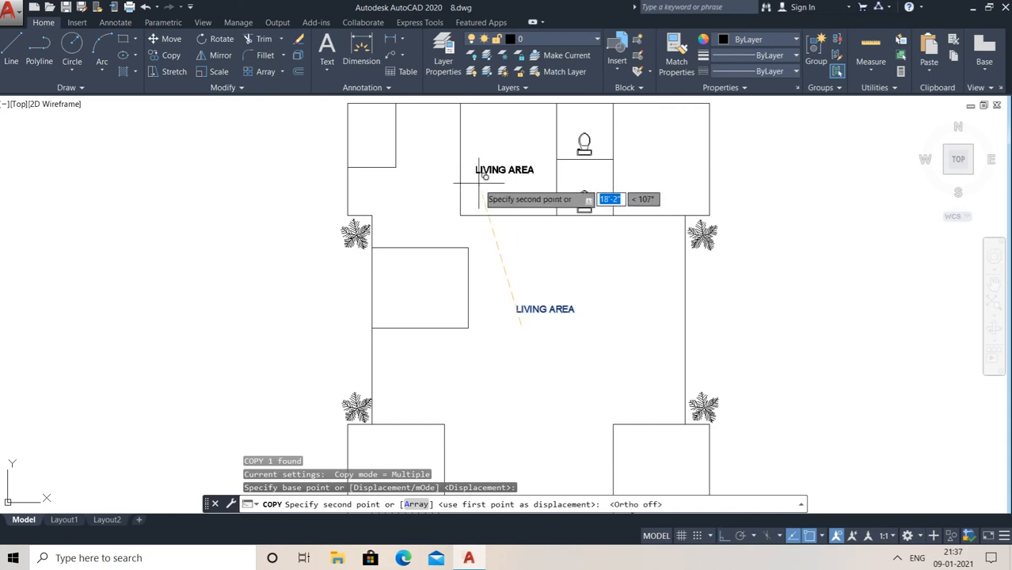
{"action": "left_click", "coordinate": [485, 167]}
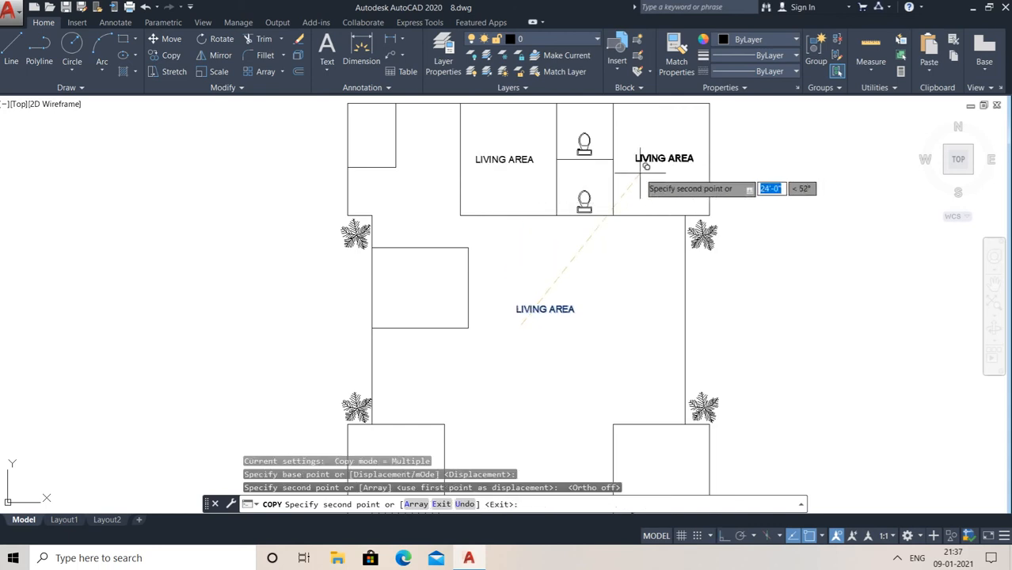
{"action": "key", "text": "Escape"}
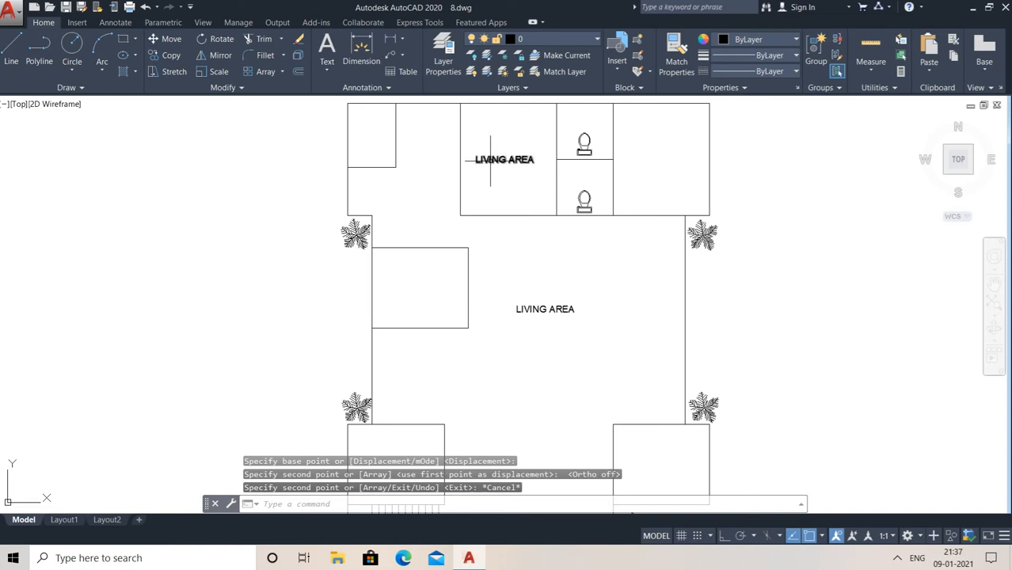
{"action": "double_click", "coordinate": [491, 162]}
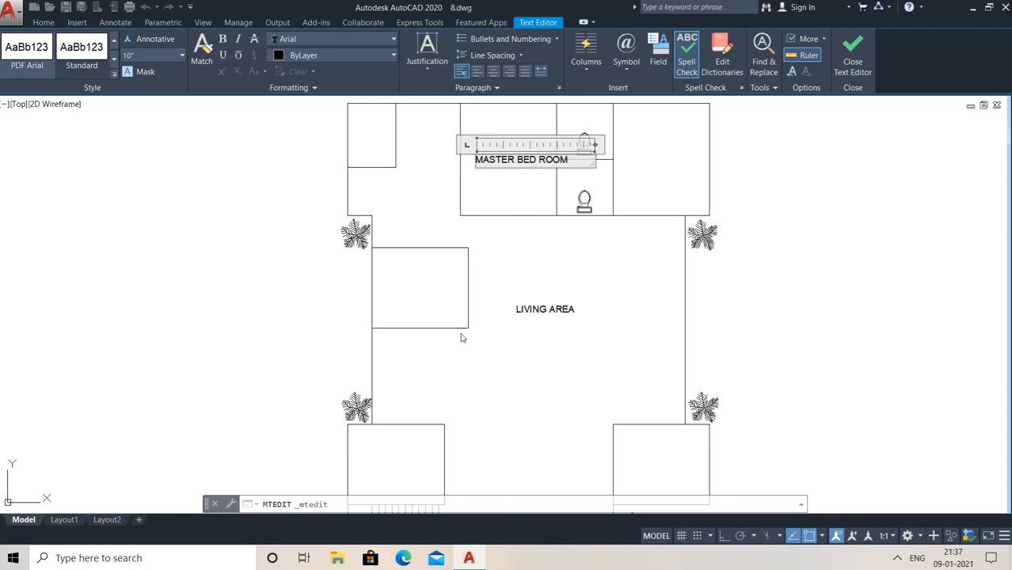
{"action": "left_click", "coordinate": [545, 264]}
Copy the MASTER BED ROOM label about 18'-0" across into the upper room on the other side of the toilets
{"action": "left_click", "coordinate": [529, 158]}
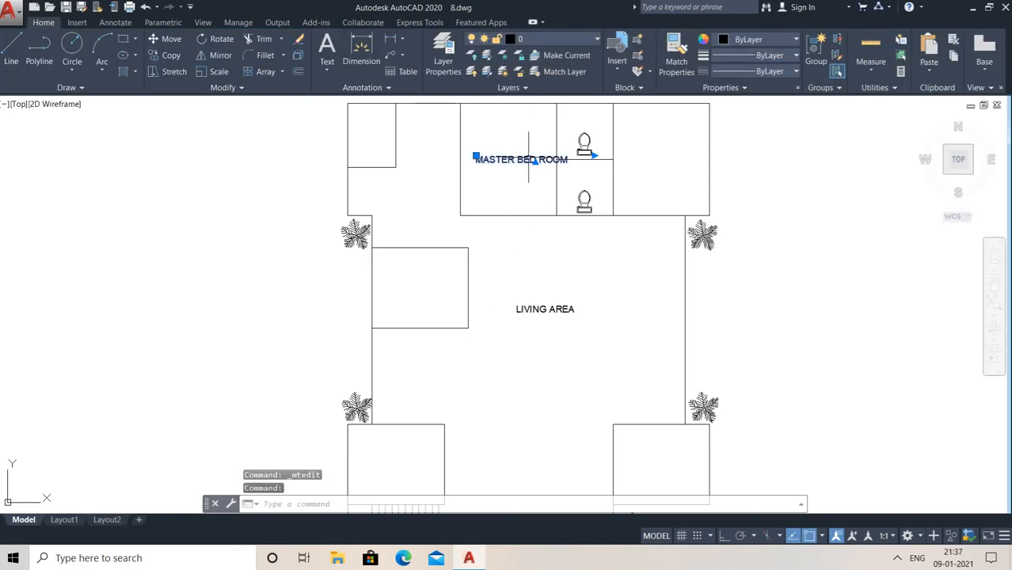
{"action": "type", "text": "co"}
{"action": "key", "text": "Return"}
{"action": "left_click", "coordinate": [476, 157]}
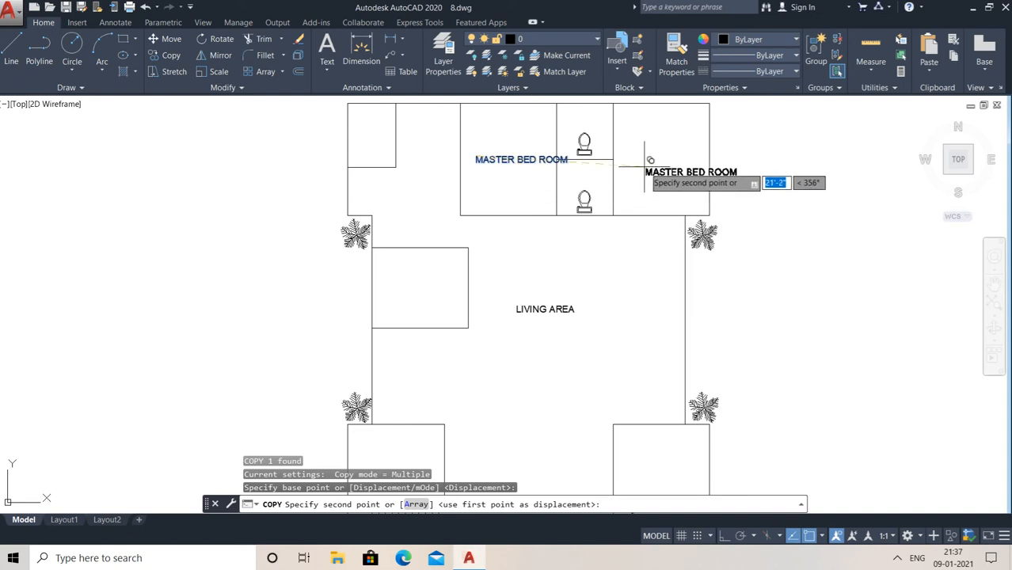
{"action": "scroll", "coordinate": [631, 156], "scroll_direction": "up", "scroll_amount": 2}
{"action": "scroll", "coordinate": [622, 156], "scroll_direction": "up", "scroll_amount": 2}
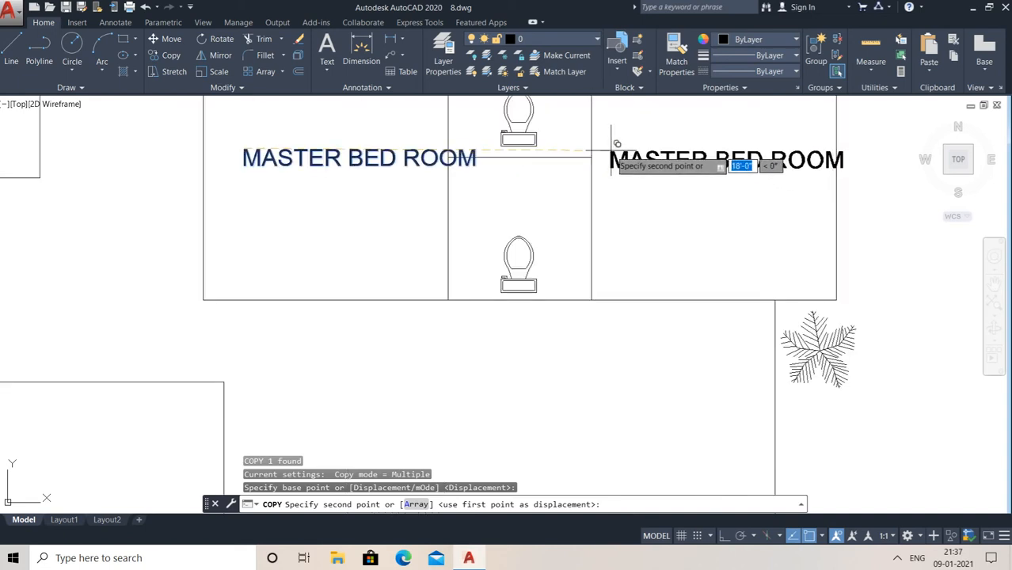
{"action": "left_click", "coordinate": [610, 150]}
{"action": "key", "text": "Escape"}
Set the text height of the original MASTER BED ROOM label, in the room west of the toilets, to 8"
{"action": "left_click", "coordinate": [430, 156]}
{"action": "left_click", "coordinate": [429, 156]}
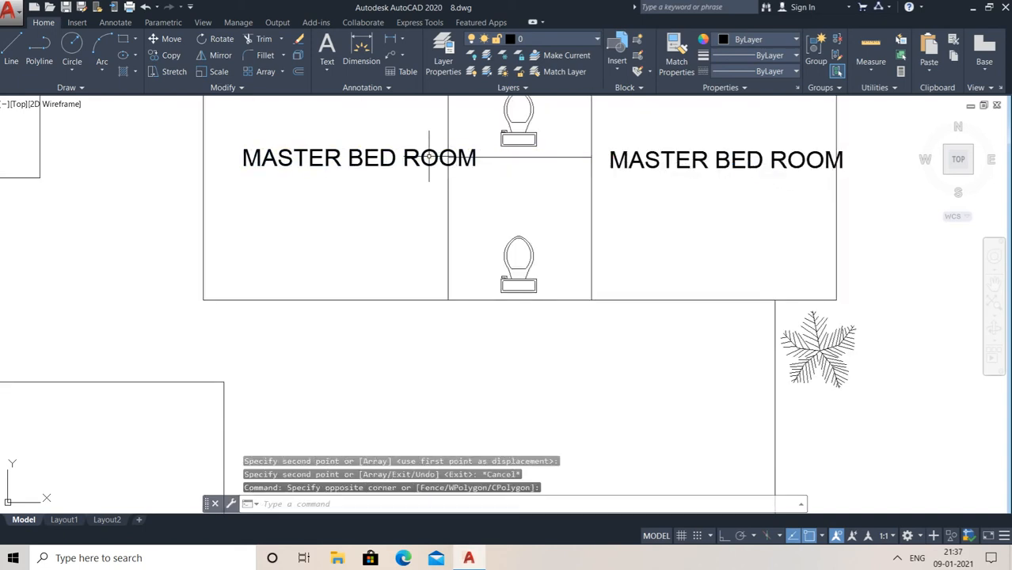
{"action": "left_click", "coordinate": [423, 157]}
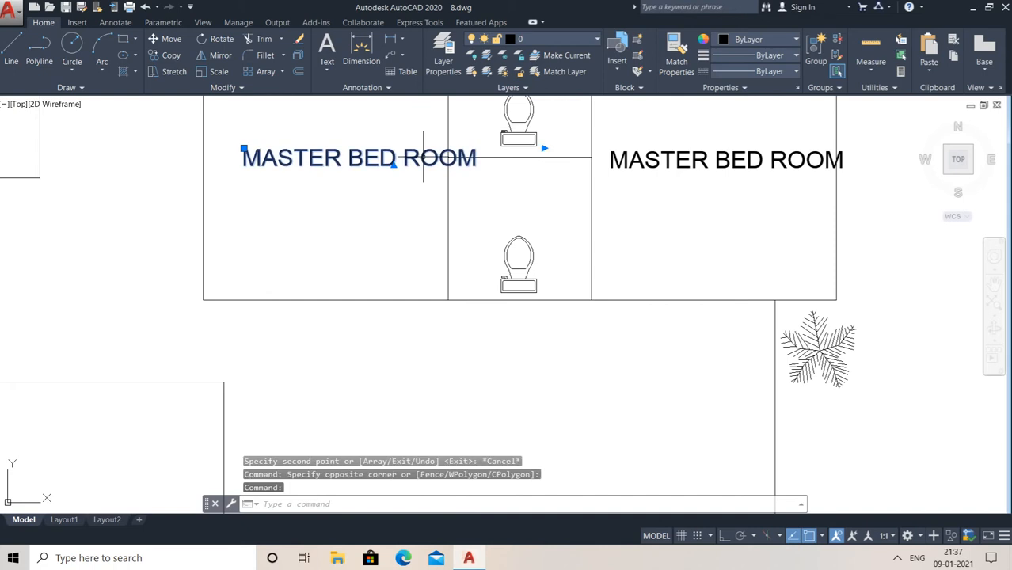
{"action": "right_click", "coordinate": [424, 157]}
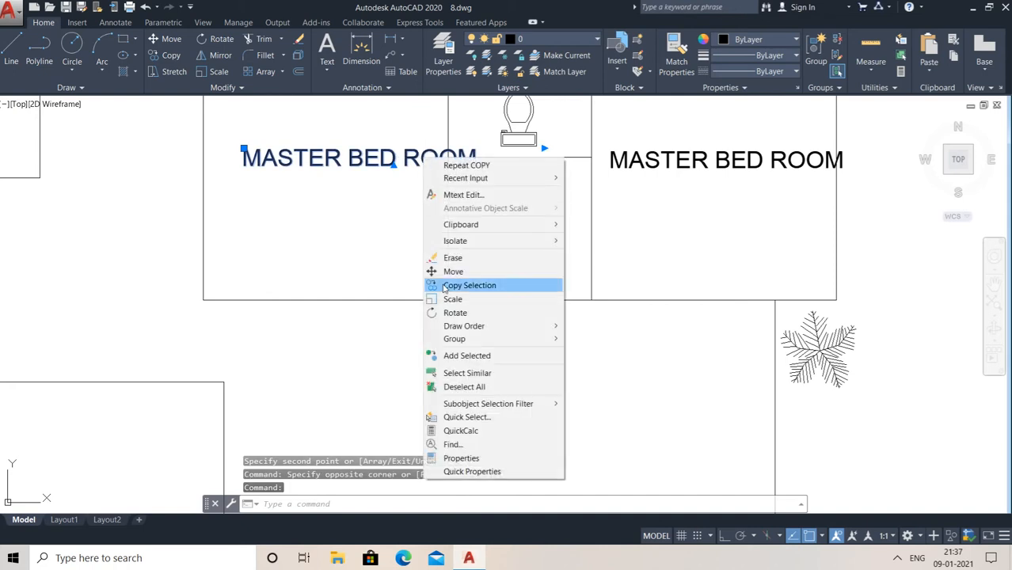
{"action": "left_click", "coordinate": [469, 472]}
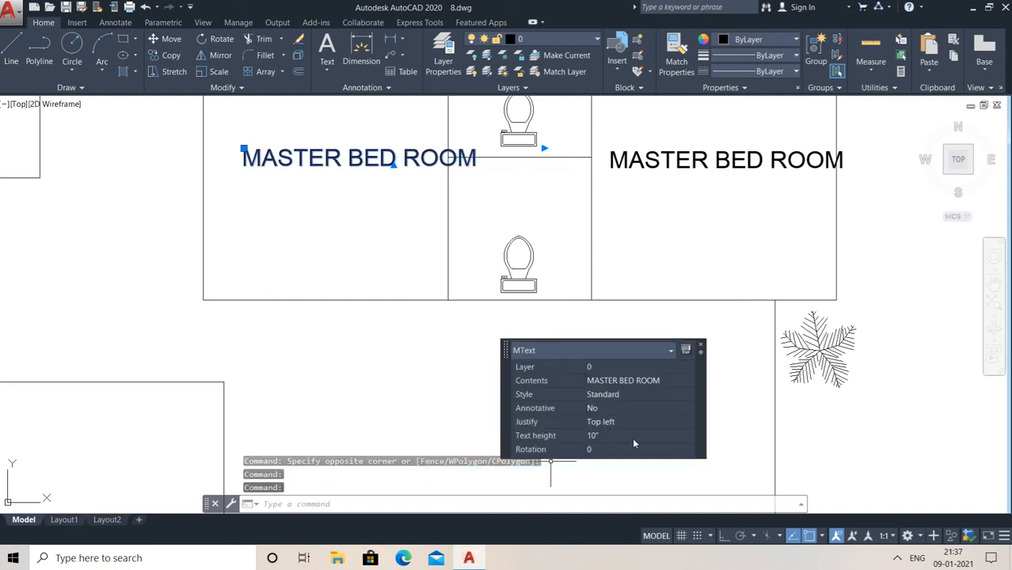
{"action": "left_click", "coordinate": [629, 436]}
{"action": "key", "text": "Tab"}
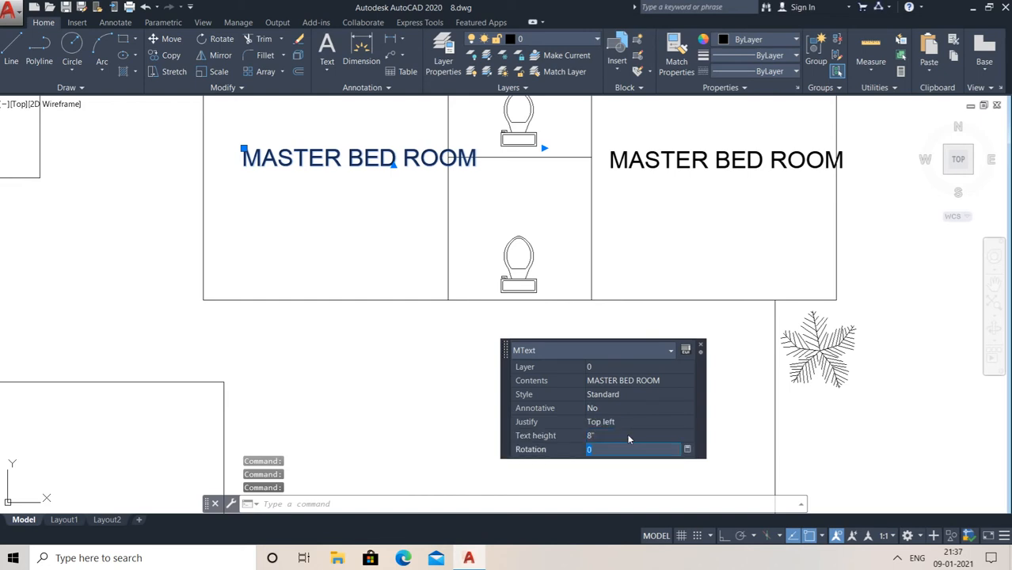
{"action": "key", "text": "Escape"}
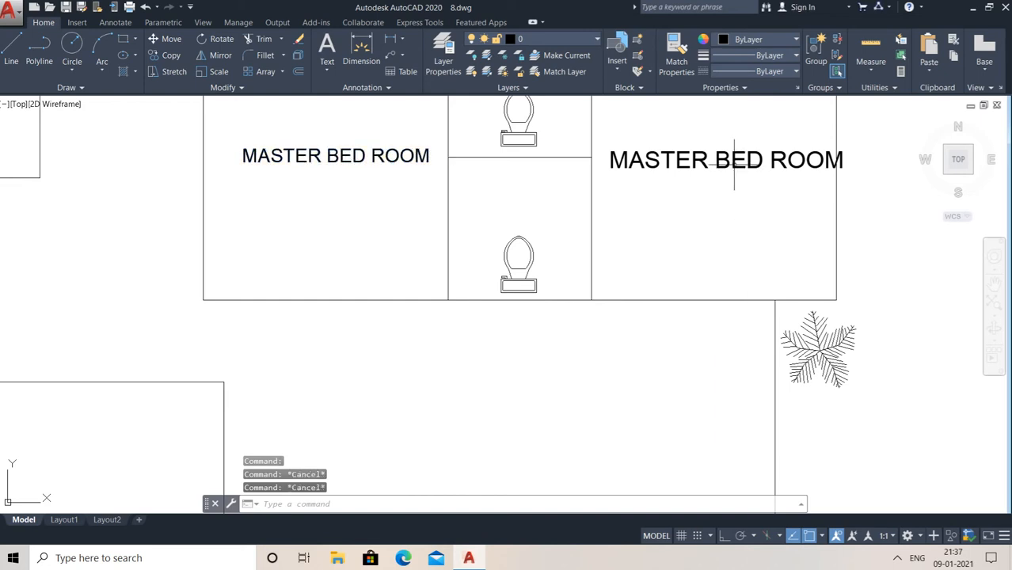
Erase the larger MASTER BED ROOM copy and copy the 8" label about 18'-1" across into the same room
{"action": "left_click", "coordinate": [730, 159]}
{"action": "key", "text": "Delete"}
{"action": "left_click", "coordinate": [428, 156]}
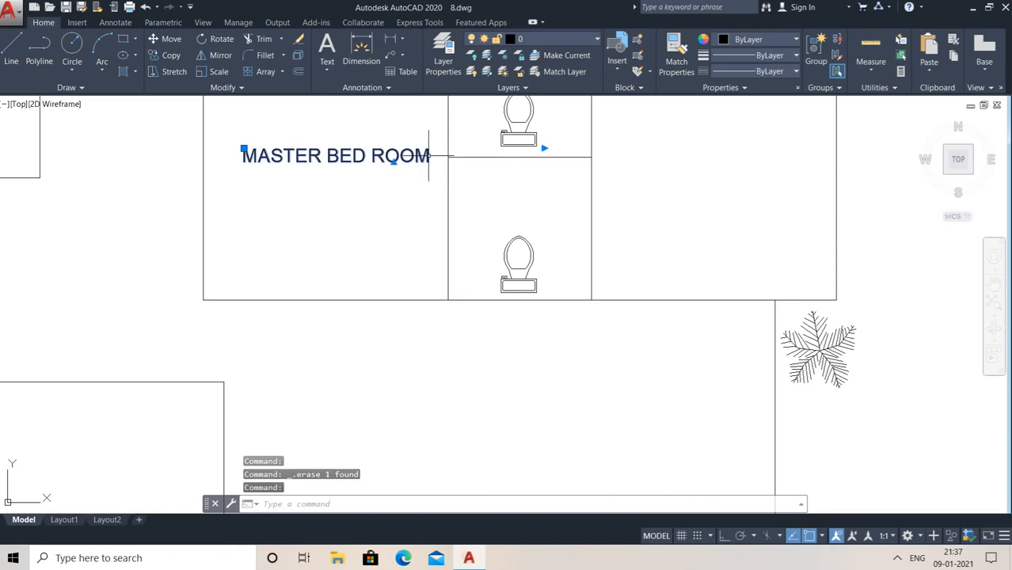
{"action": "type", "text": "co"}
{"action": "key", "text": "Return"}
{"action": "left_click", "coordinate": [544, 162]}
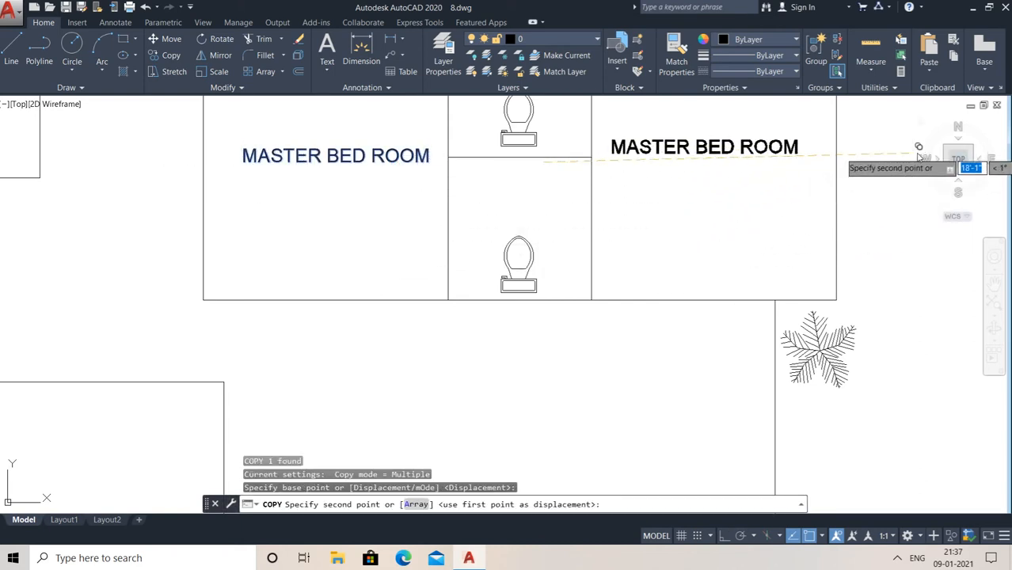
{"action": "key", "text": "Escape"}
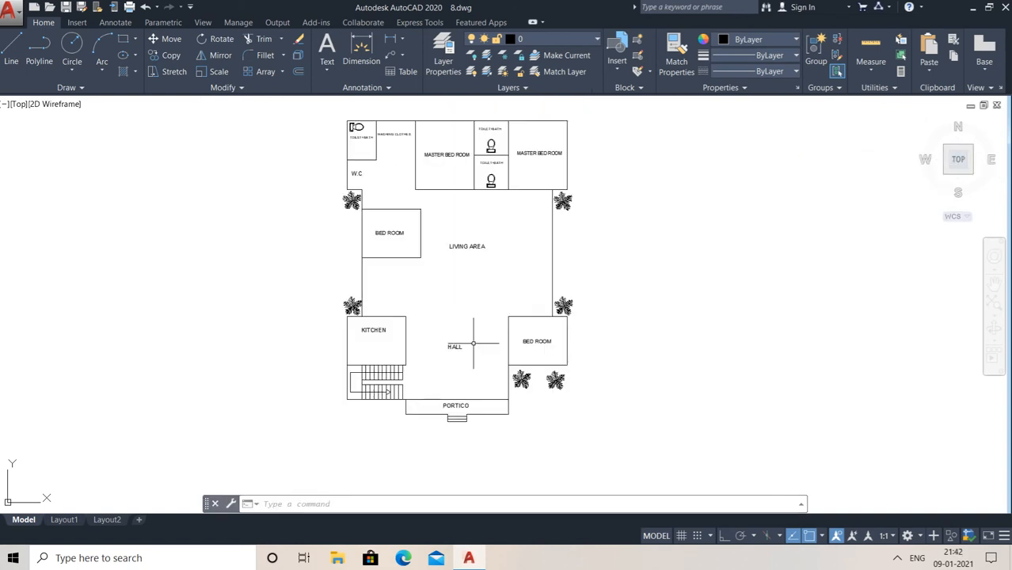
Offset the kitchen's lower wall and its outer side wall 2' into the room
{"action": "scroll", "coordinate": [376, 341], "scroll_direction": "up", "scroll_amount": 2}
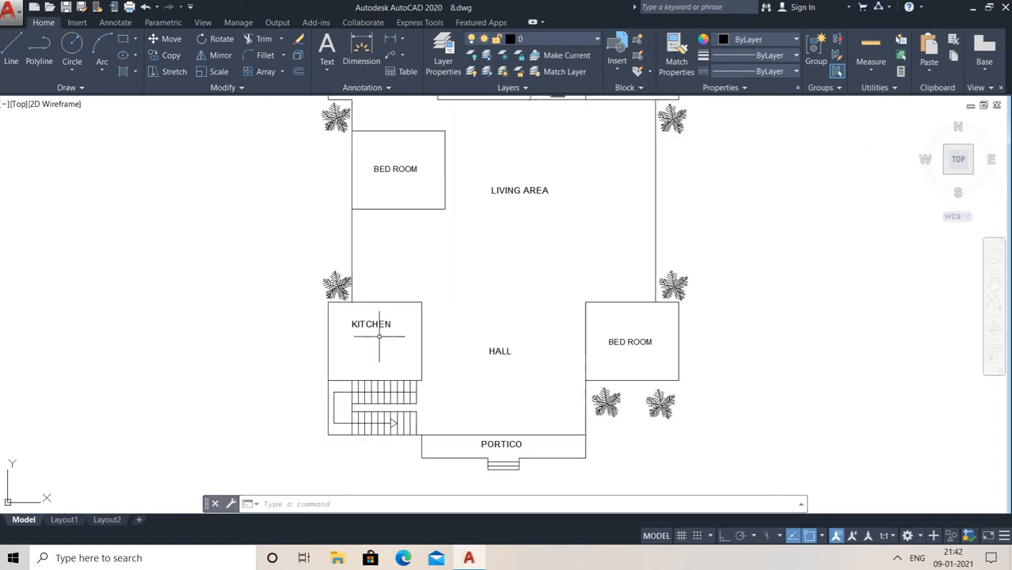
{"action": "scroll", "coordinate": [403, 319], "scroll_direction": "down", "scroll_amount": 3}
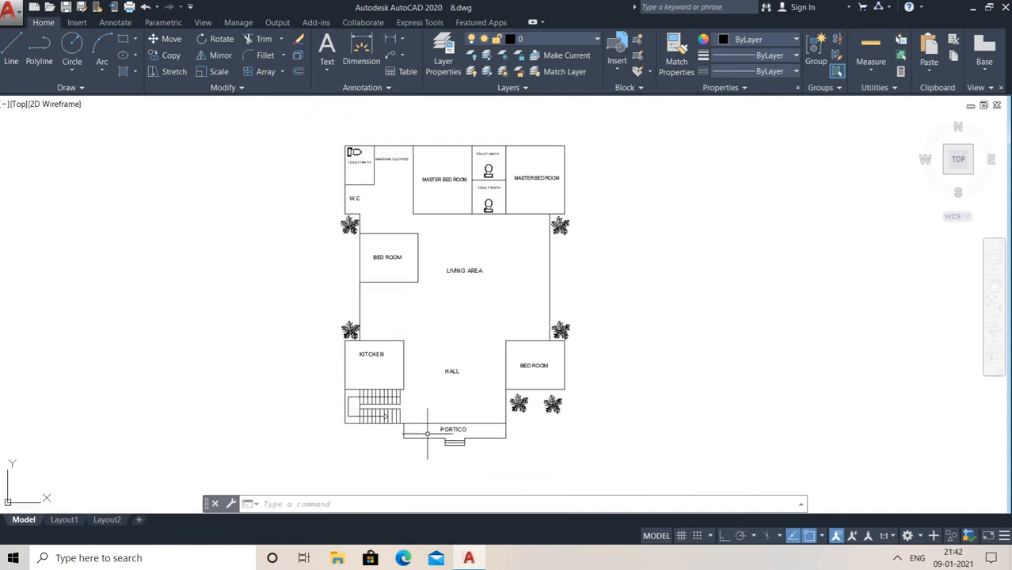
{"action": "scroll", "coordinate": [404, 380], "scroll_direction": "up", "scroll_amount": 3}
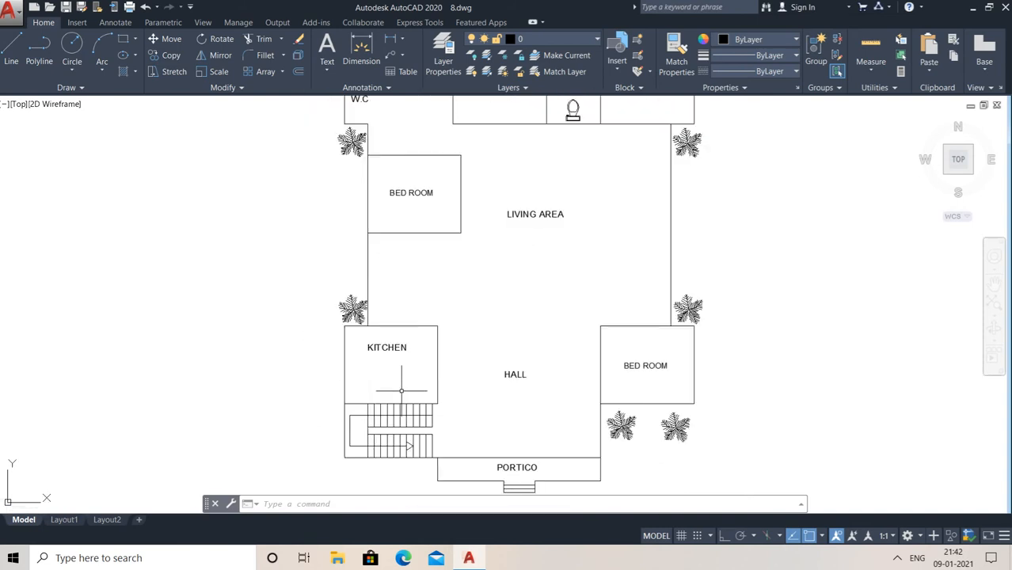
{"action": "key", "text": "Return"}
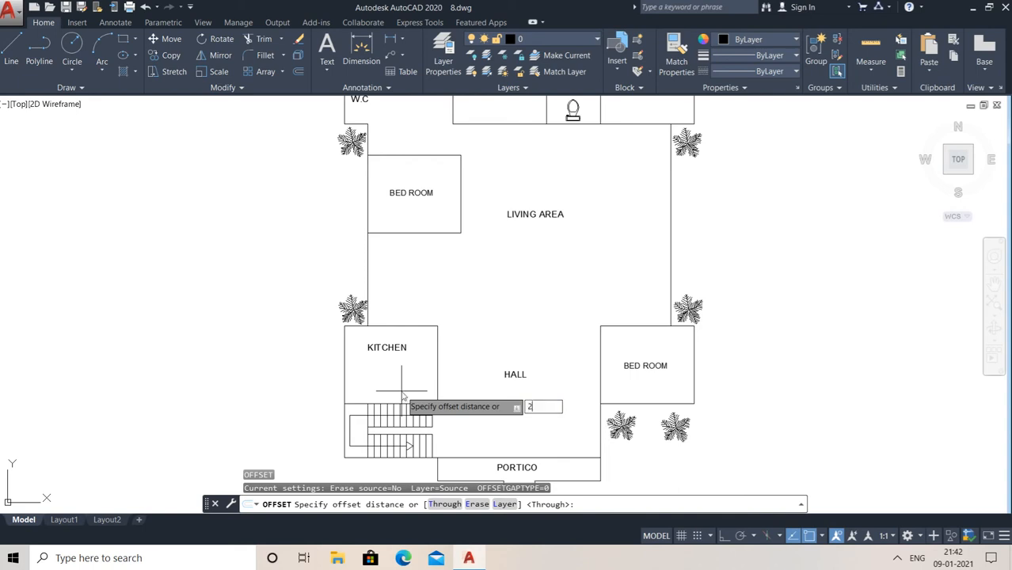
{"action": "type", "text": "2"}
{"action": "key", "text": "Return"}
{"action": "scroll", "coordinate": [399, 396], "scroll_direction": "up", "scroll_amount": 3}
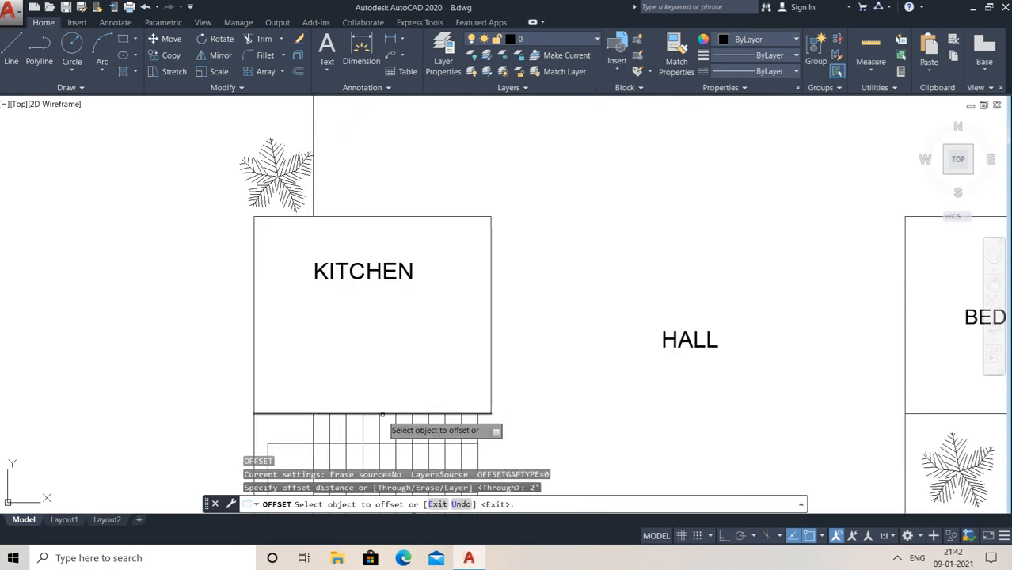
{"action": "left_click", "coordinate": [381, 414]}
{"action": "left_click", "coordinate": [379, 377]}
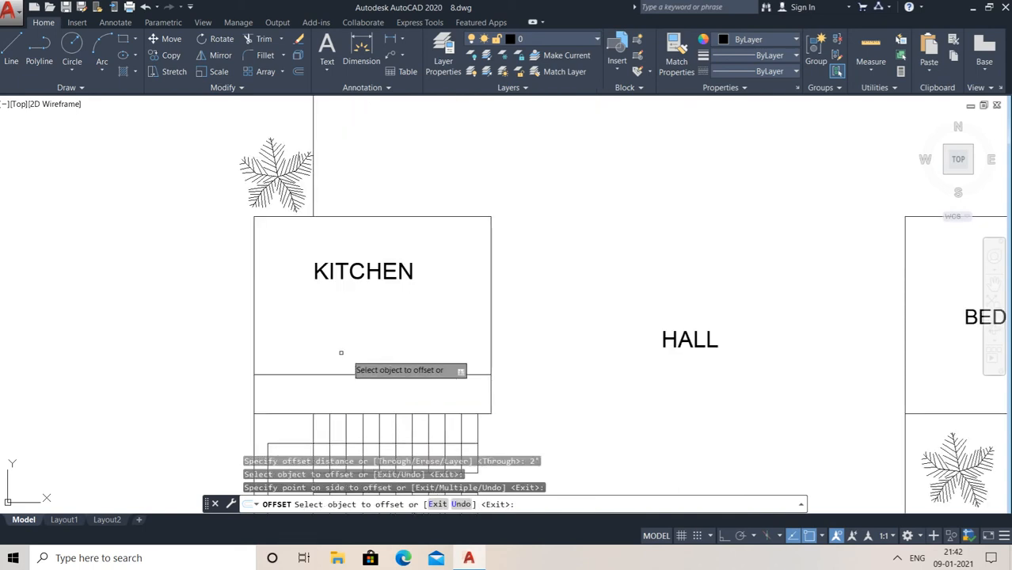
{"action": "left_click", "coordinate": [255, 332]}
{"action": "left_click", "coordinate": [298, 331]}
{"action": "key", "text": "Escape"}
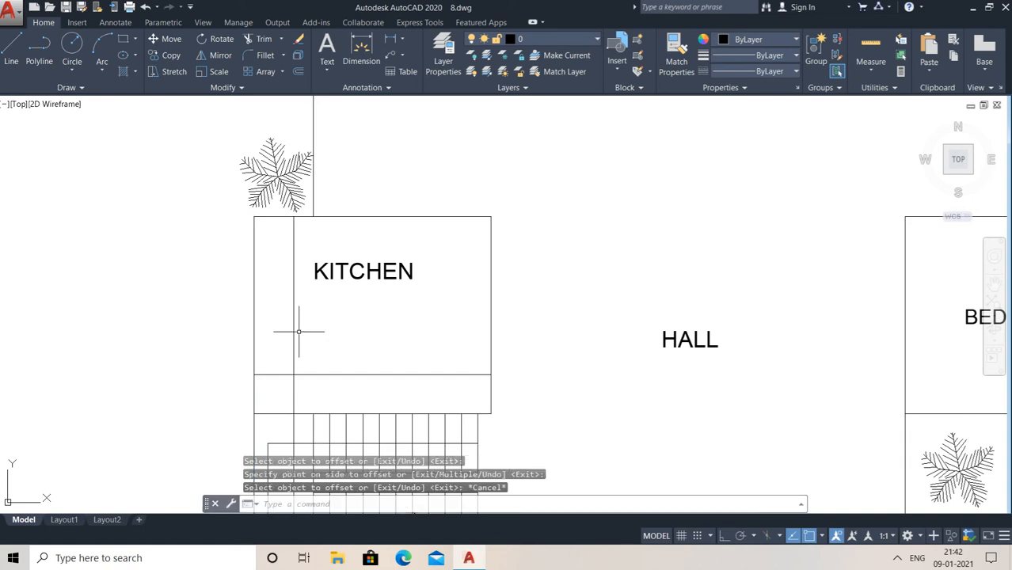
Trim the two offset lines at their crossing to form an L-shaped kitchen counter and erase the leftover line beside the stairs
{"action": "key", "text": "Return"}
{"action": "key", "text": "Return"}
{"action": "left_click", "coordinate": [278, 359]}
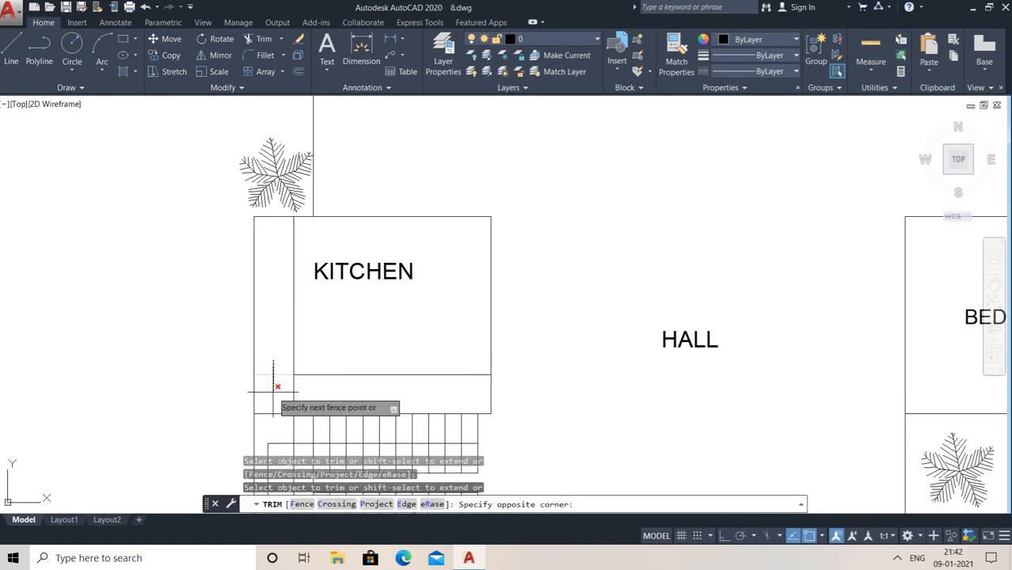
{"action": "left_click", "coordinate": [273, 391]}
{"action": "left_click", "coordinate": [304, 385]}
{"action": "left_click", "coordinate": [290, 412]}
{"action": "key", "text": "Escape"}
{"action": "scroll", "coordinate": [327, 350], "scroll_direction": "down", "scroll_amount": 3}
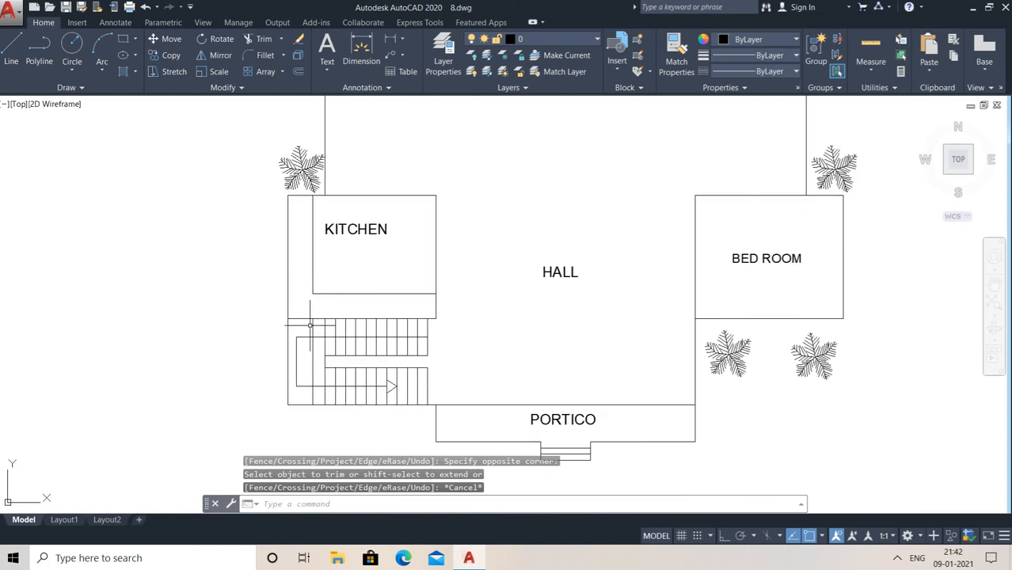
{"action": "left_click", "coordinate": [311, 336]}
{"action": "key", "text": "Delete"}
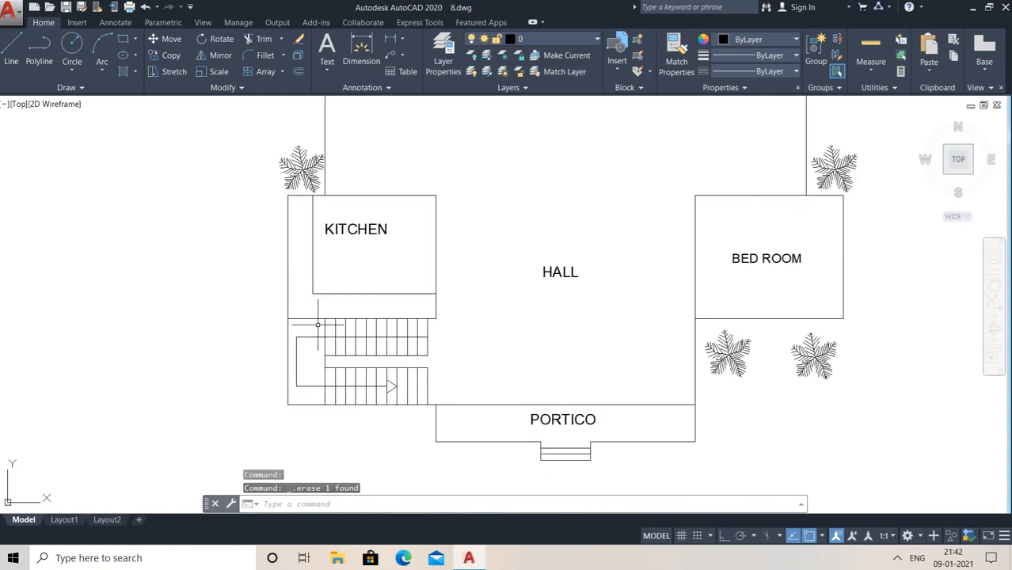
Hatch the L-shaped kitchen counter with the ANSI31 pattern at a scale of 15
{"action": "scroll", "coordinate": [356, 378], "scroll_direction": "down", "scroll_amount": 2}
{"action": "middle_click_drag", "start_coordinate": [483, 346], "coordinate": [468, 317]}
{"action": "middle_click_drag", "start_coordinate": [356, 336], "coordinate": [364, 387]}
{"action": "middle_click_drag", "start_coordinate": [327, 131], "coordinate": [329, 178]}
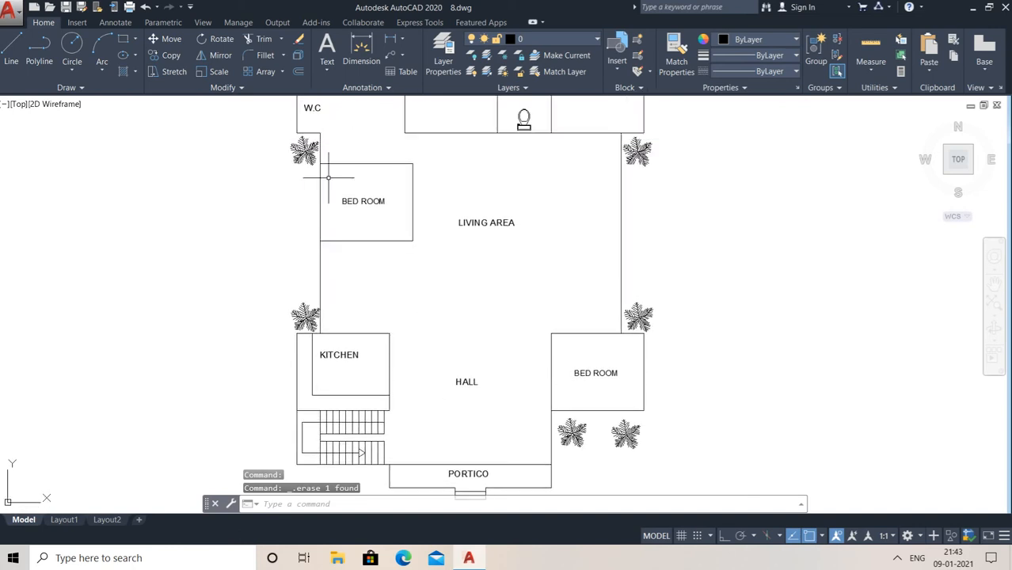
{"action": "left_click", "coordinate": [125, 72]}
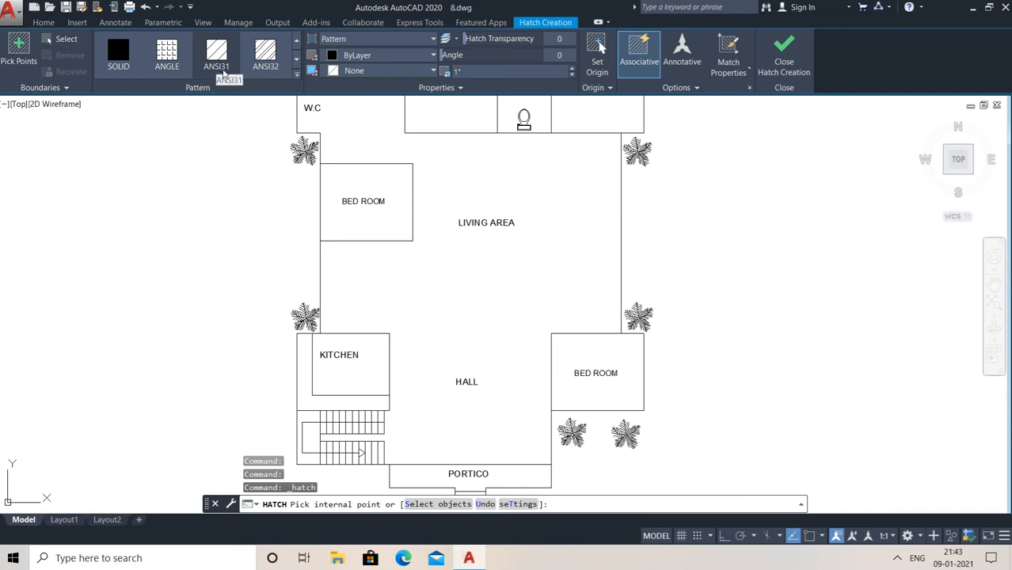
{"action": "middle_click_drag", "start_coordinate": [312, 362], "coordinate": [286, 295]}
{"action": "scroll", "coordinate": [281, 297], "scroll_direction": "up", "scroll_amount": 4}
{"action": "left_click", "coordinate": [278, 299]}
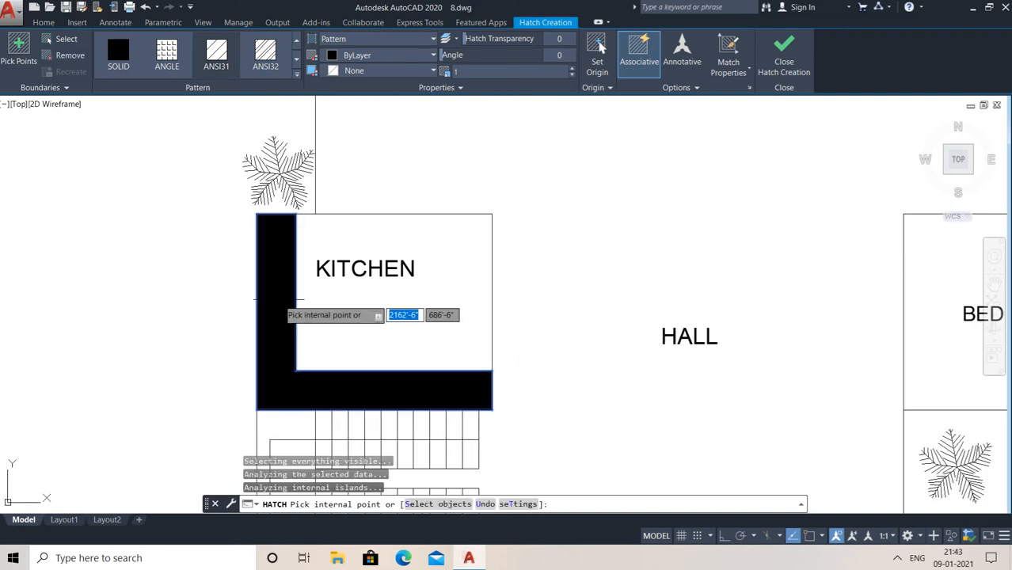
{"action": "scroll", "coordinate": [278, 298], "scroll_direction": "down", "scroll_amount": 2}
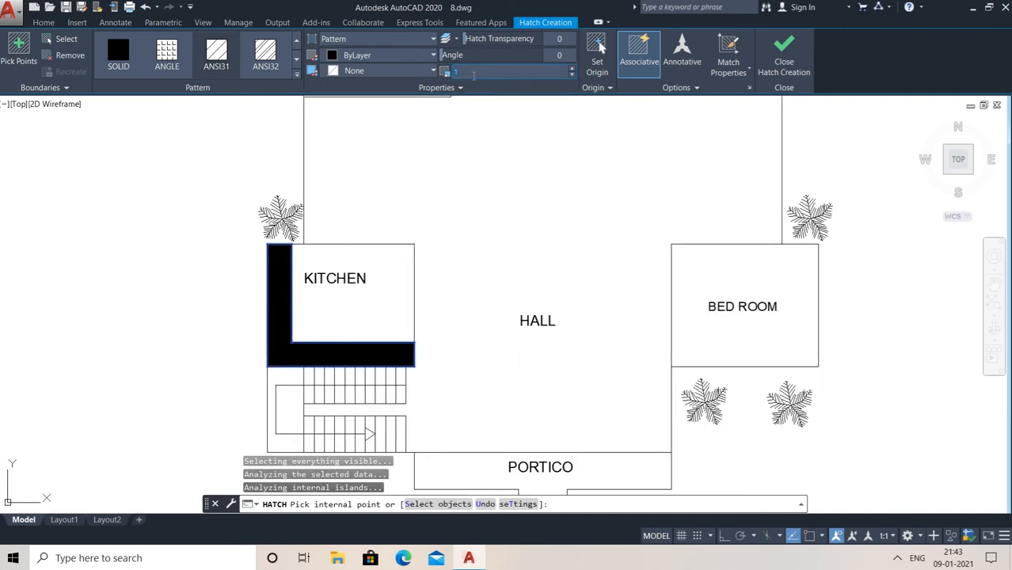
{"action": "key", "text": "Return"}
{"action": "key", "text": "Escape"}
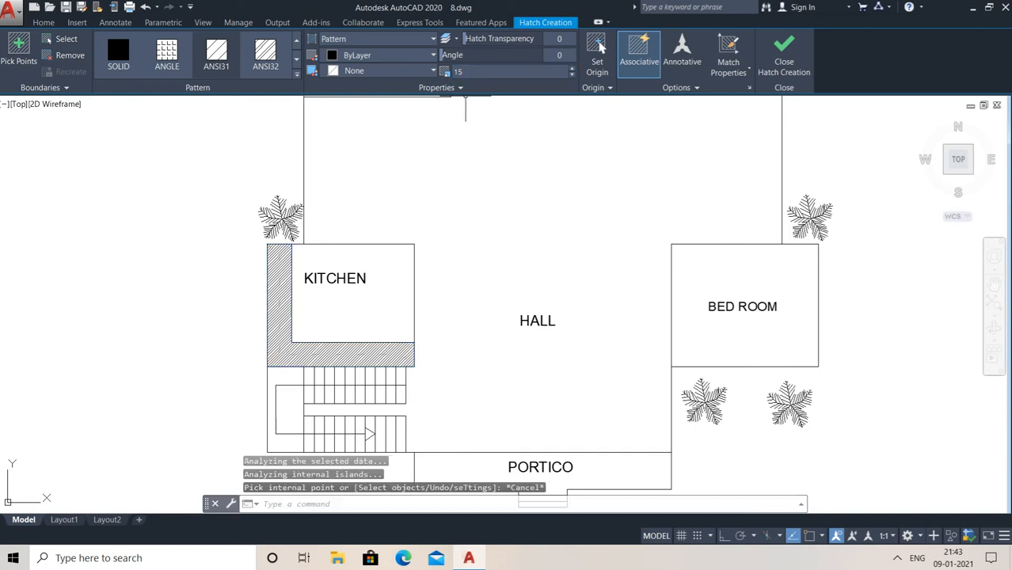
{"action": "scroll", "coordinate": [301, 365], "scroll_direction": "up", "scroll_amount": 2}
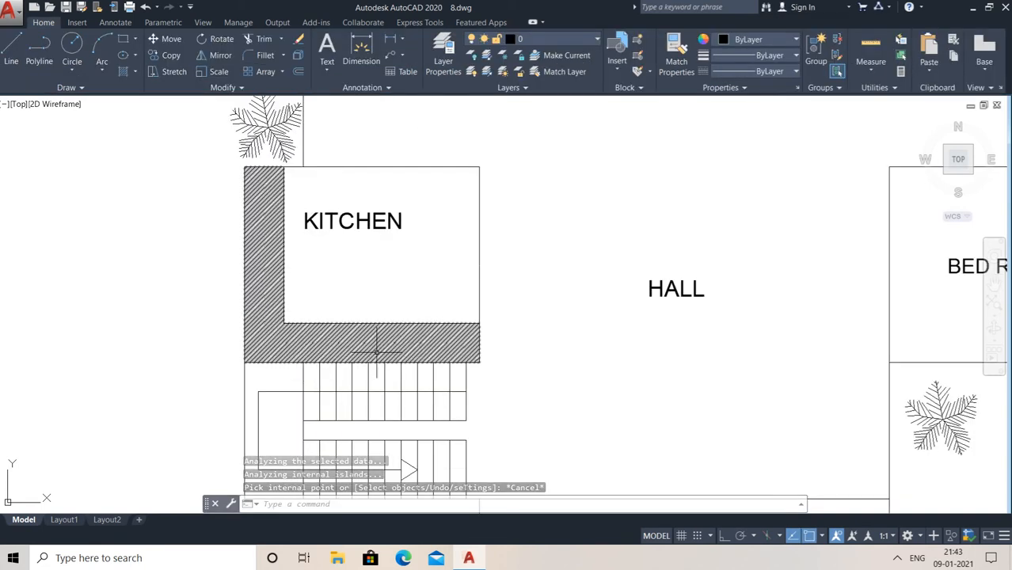
Examine the whole floor plan, from the kitchen and portico up to the toilets and master bed rooms
{"action": "scroll", "coordinate": [388, 338], "scroll_direction": "down", "scroll_amount": 4}
{"action": "middle_click_drag", "start_coordinate": [488, 343], "coordinate": [434, 305]}
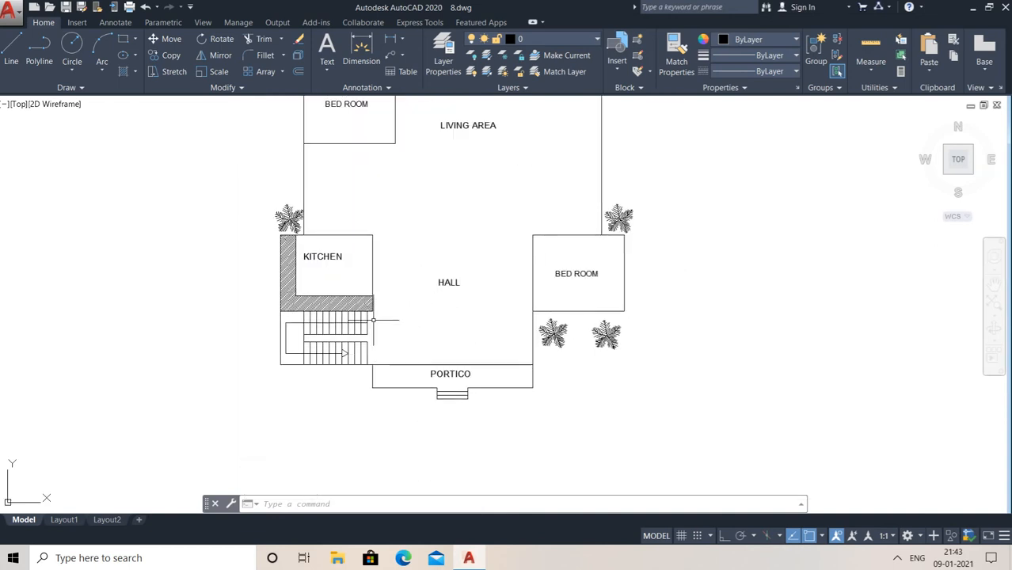
{"action": "middle_click_drag", "start_coordinate": [410, 243], "coordinate": [406, 314]}
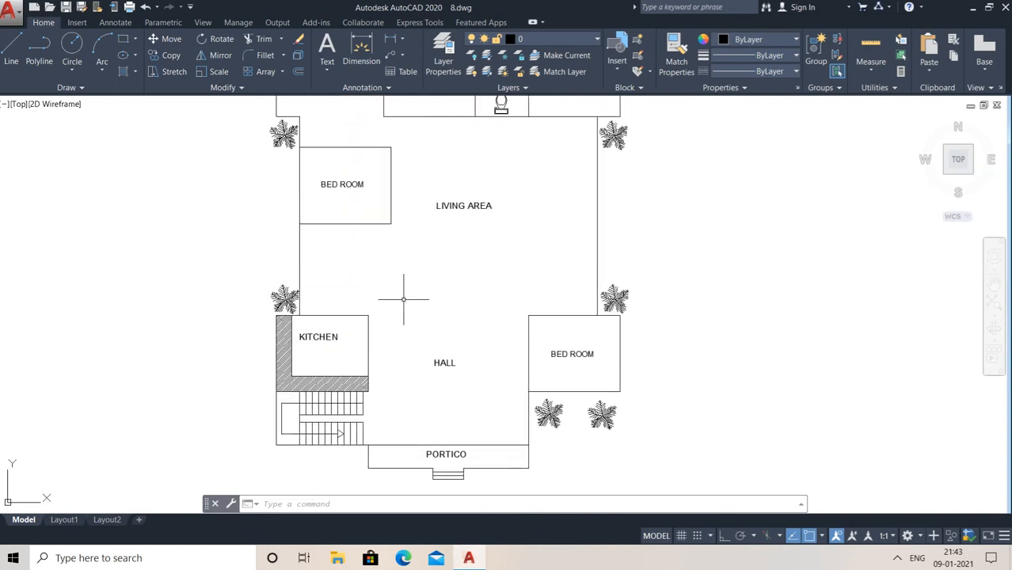
{"action": "key", "text": "Escape"}
{"action": "key", "text": "Escape"}
{"action": "key", "text": "Escape"}
{"action": "middle_click_drag", "start_coordinate": [434, 371], "coordinate": [440, 419]}
{"action": "scroll", "coordinate": [430, 339], "scroll_direction": "down", "scroll_amount": 1}
{"action": "middle_click_drag", "start_coordinate": [429, 339], "coordinate": [424, 321]}
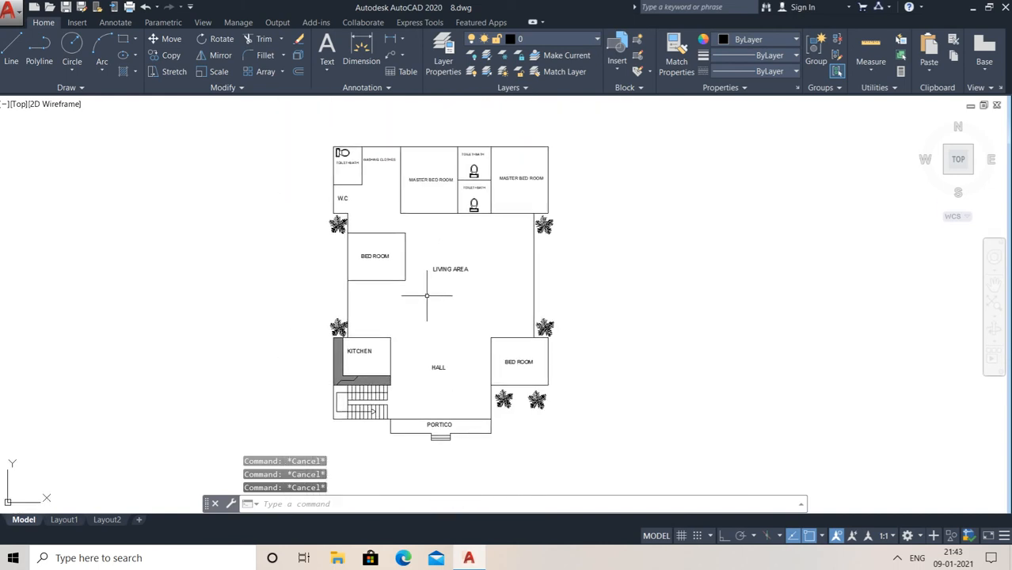
With Ortho on, draw a short vertical line from the midpoint of the hall–portico wall up into the hall
{"action": "scroll", "coordinate": [413, 396], "scroll_direction": "up", "scroll_amount": 4}
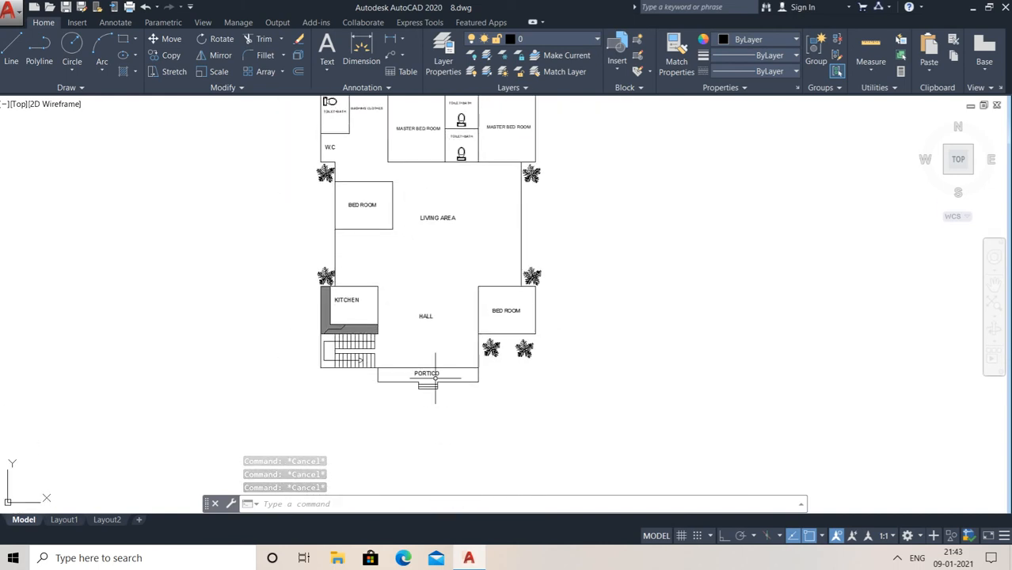
{"action": "scroll", "coordinate": [416, 372], "scroll_direction": "up", "scroll_amount": 4}
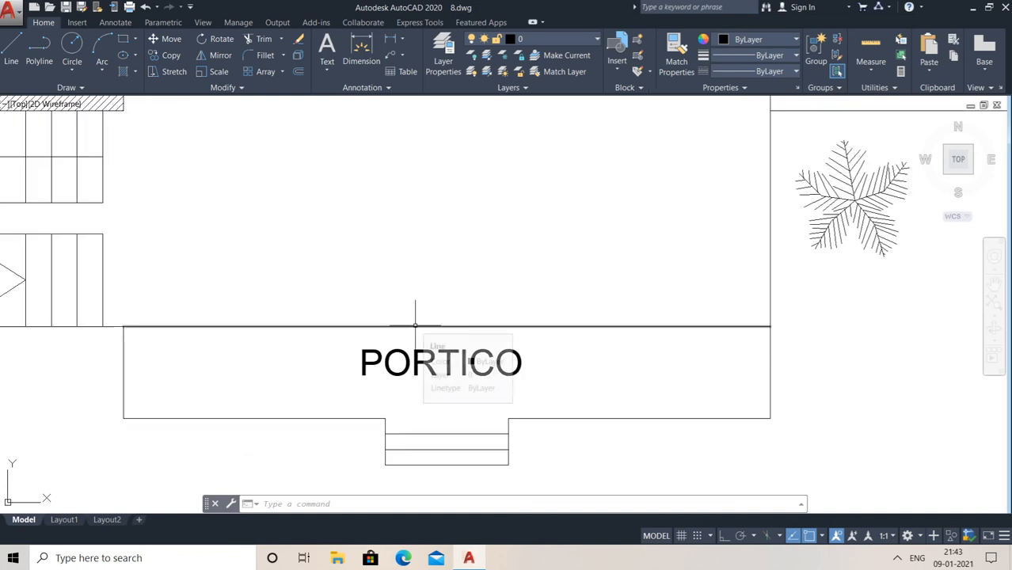
{"action": "type", "text": "l"}
{"action": "key", "text": "Return"}
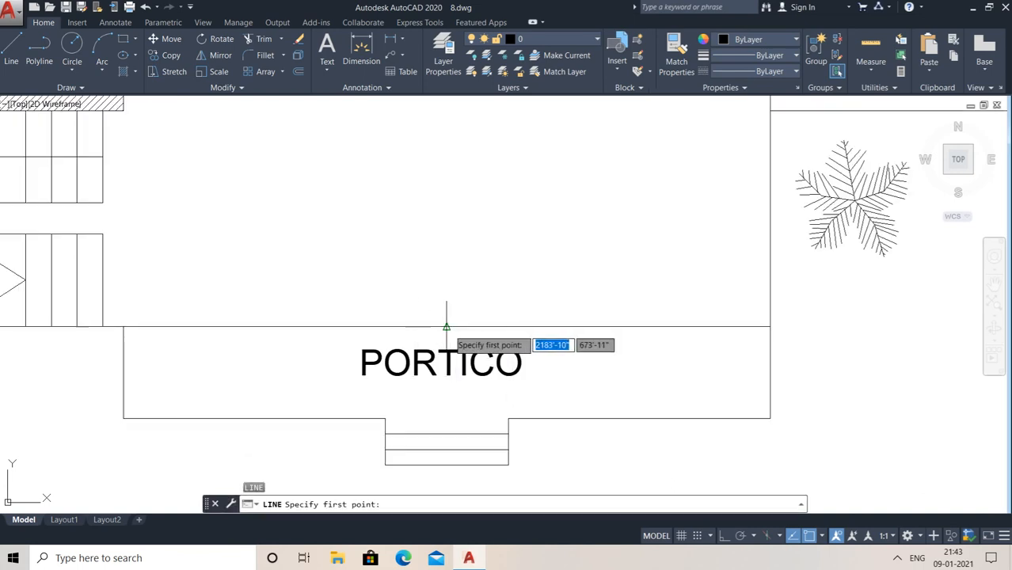
{"action": "left_click", "coordinate": [448, 326]}
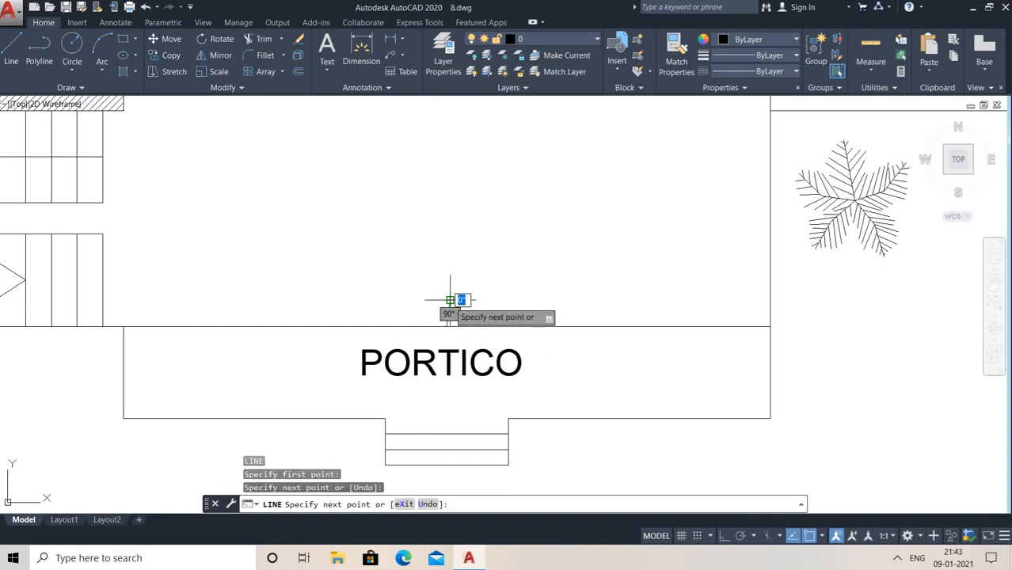
{"action": "key", "text": "ctrl+z"}
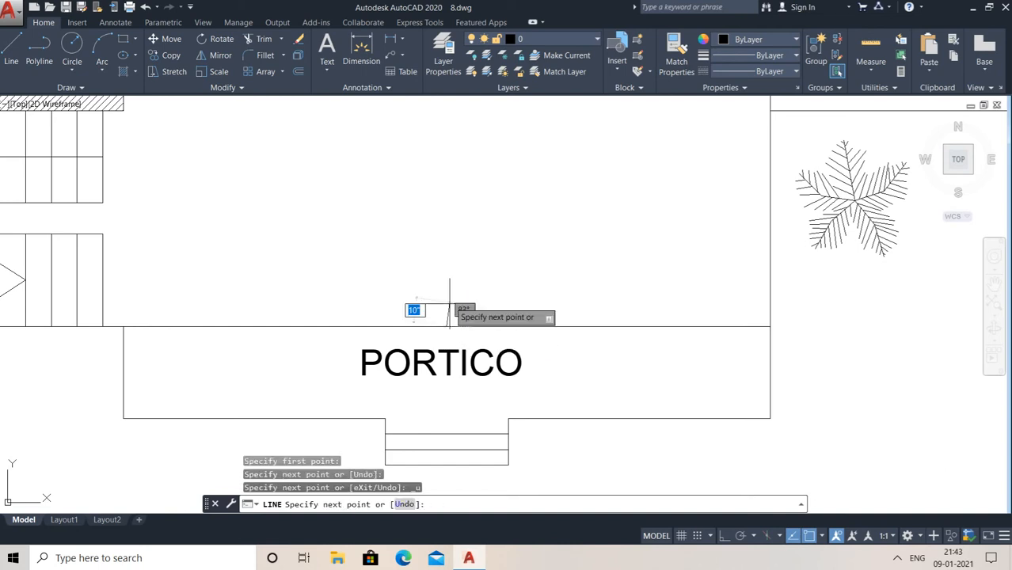
{"action": "key", "text": "F8"}
{"action": "left_click", "coordinate": [467, 259]}
{"action": "key", "text": "Escape"}
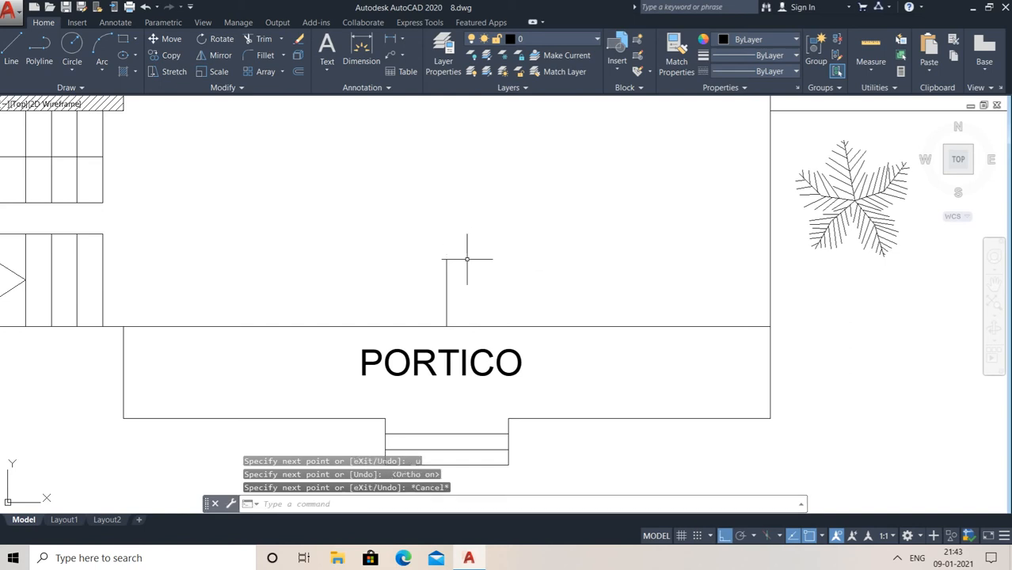
Offset the short vertical line 2' to each side to mark the main door opening
{"action": "type", "text": "o"}
{"action": "key", "text": "Return"}
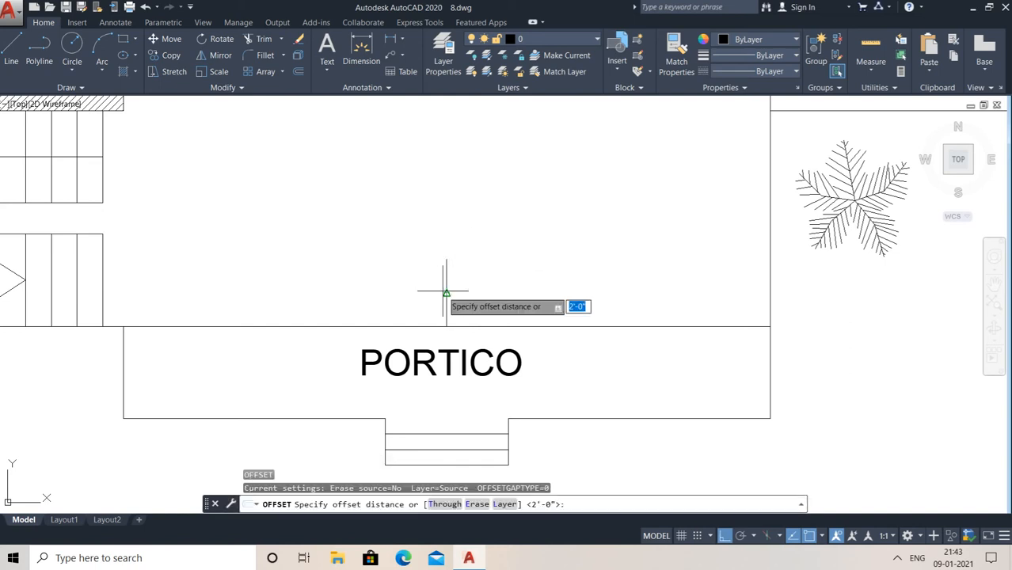
{"action": "type", "text": "2'"}
{"action": "key", "text": "Return"}
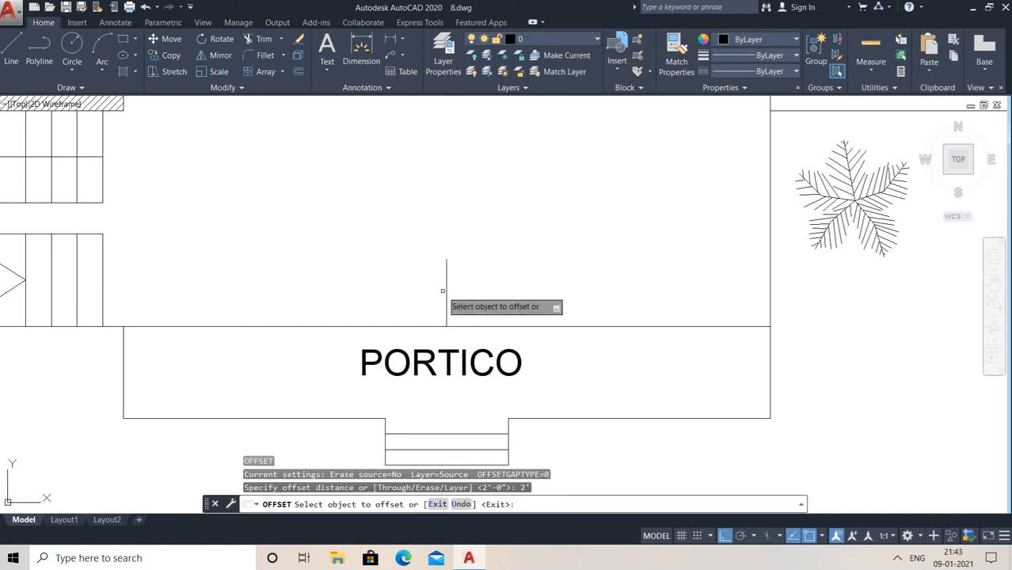
{"action": "left_click", "coordinate": [445, 291]}
{"action": "left_click", "coordinate": [361, 289]}
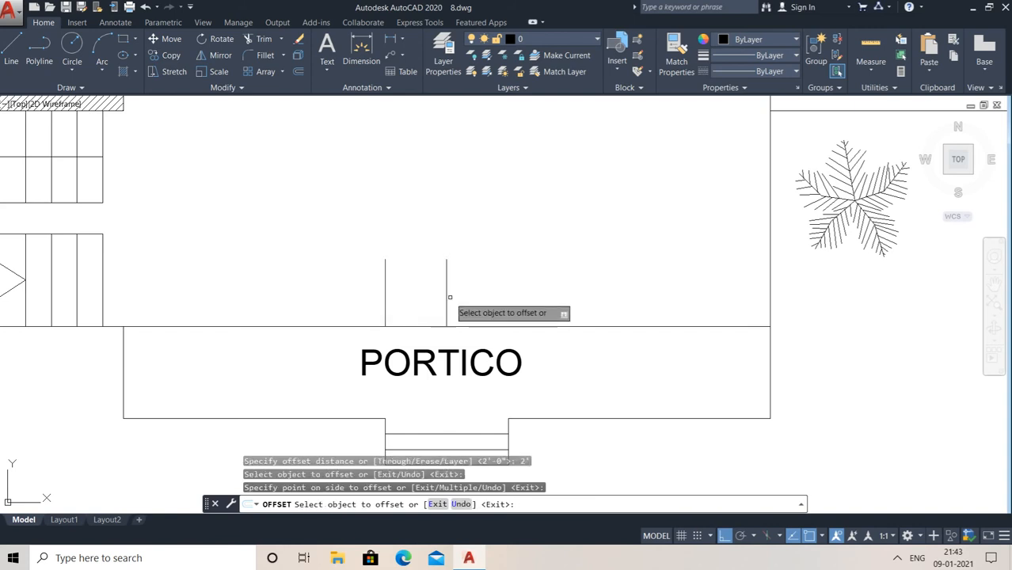
{"action": "left_click", "coordinate": [446, 289]}
{"action": "left_click", "coordinate": [545, 295]}
{"action": "key", "text": "Escape"}
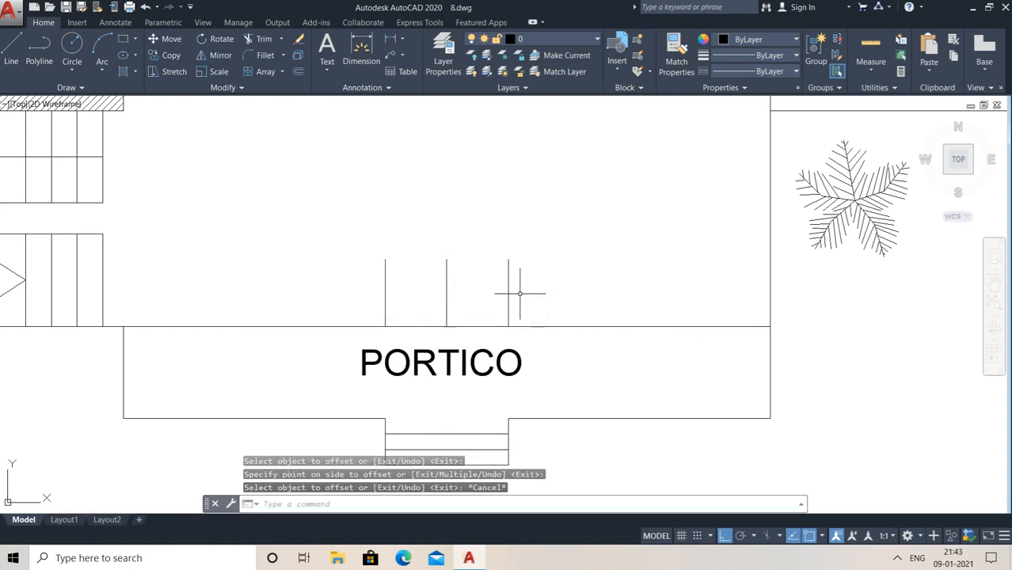
Trim the hall–portico wall between the two outer marker lines and erase the three vertical marker lines
{"action": "type", "text": "tr"}
{"action": "key", "text": "Return"}
{"action": "key", "text": "Return"}
{"action": "left_click", "coordinate": [481, 303]}
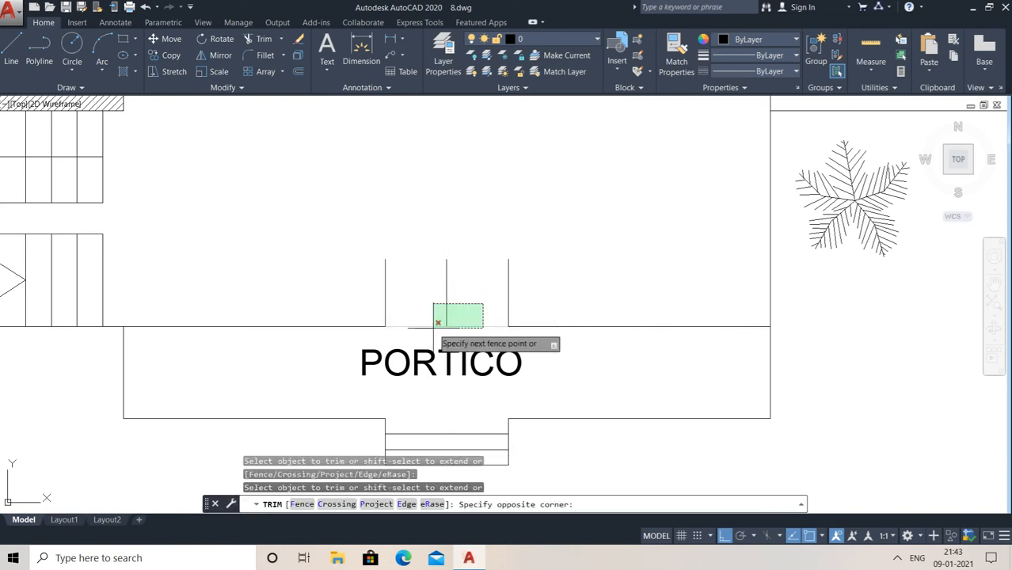
{"action": "left_click", "coordinate": [427, 336]}
{"action": "key", "text": "Escape"}
{"action": "left_click", "coordinate": [543, 254]}
{"action": "left_click", "coordinate": [357, 267]}
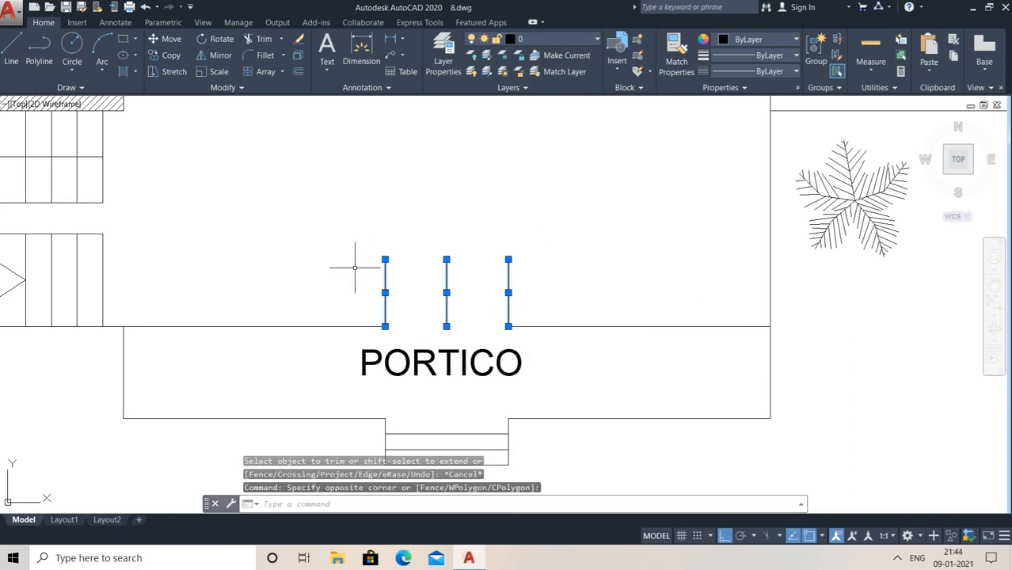
{"action": "key", "text": "Delete"}
Offset the kitchen's hall-side wall 1' into the kitchen
{"action": "scroll", "coordinate": [355, 268], "scroll_direction": "down", "scroll_amount": 5}
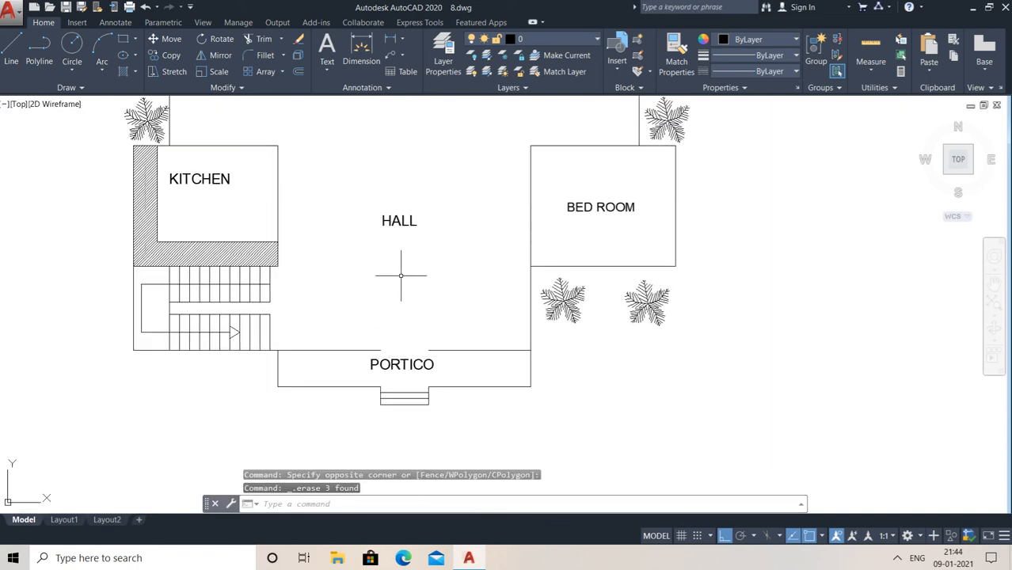
{"action": "middle_click_drag", "start_coordinate": [400, 276], "coordinate": [421, 334]}
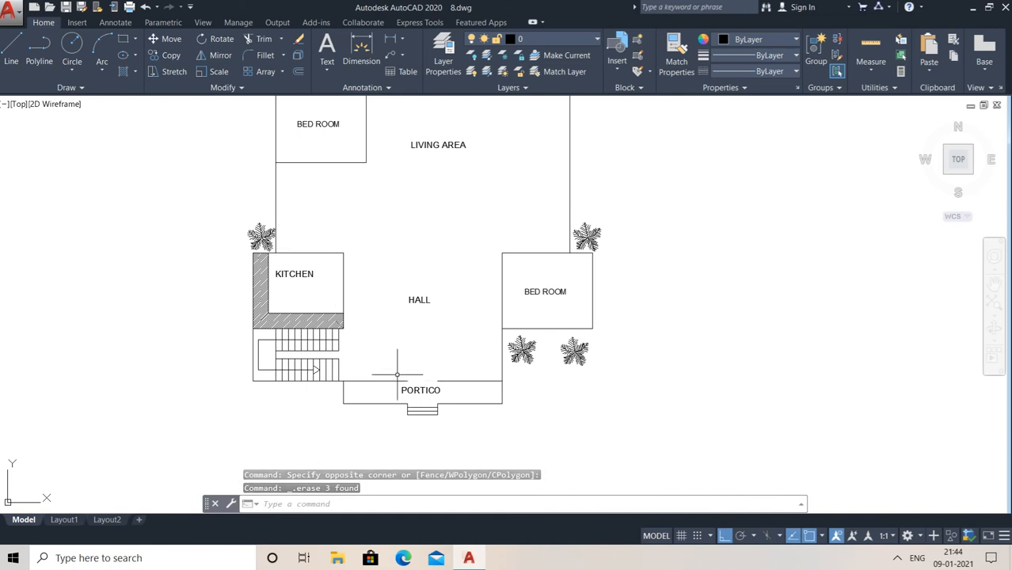
{"action": "middle_click_drag", "start_coordinate": [350, 286], "coordinate": [374, 342]}
{"action": "scroll", "coordinate": [374, 342], "scroll_direction": "up", "scroll_amount": 4}
{"action": "type", "text": "o"}
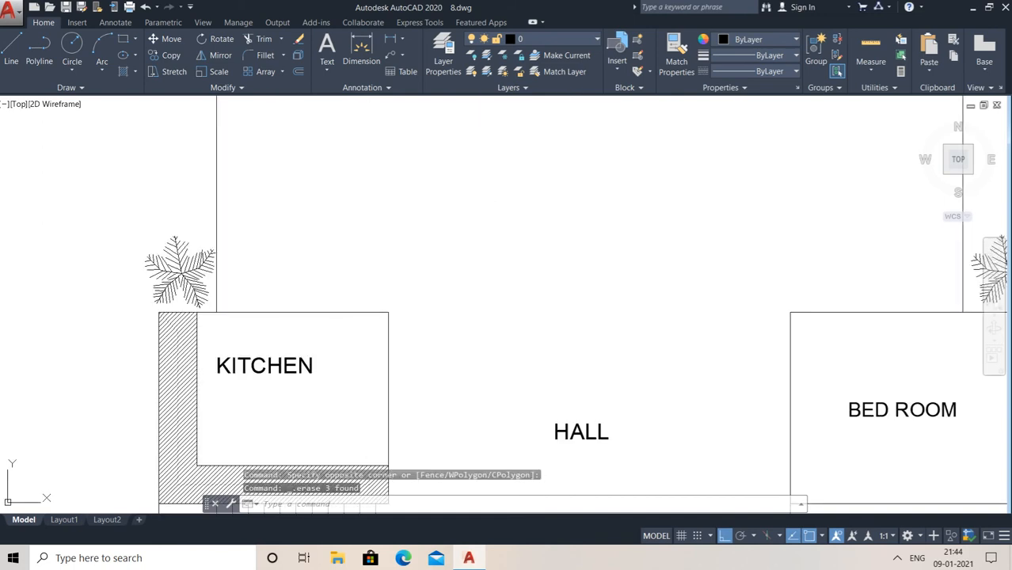
{"action": "key", "text": "Return"}
{"action": "type", "text": "1"}
{"action": "key", "text": "Return"}
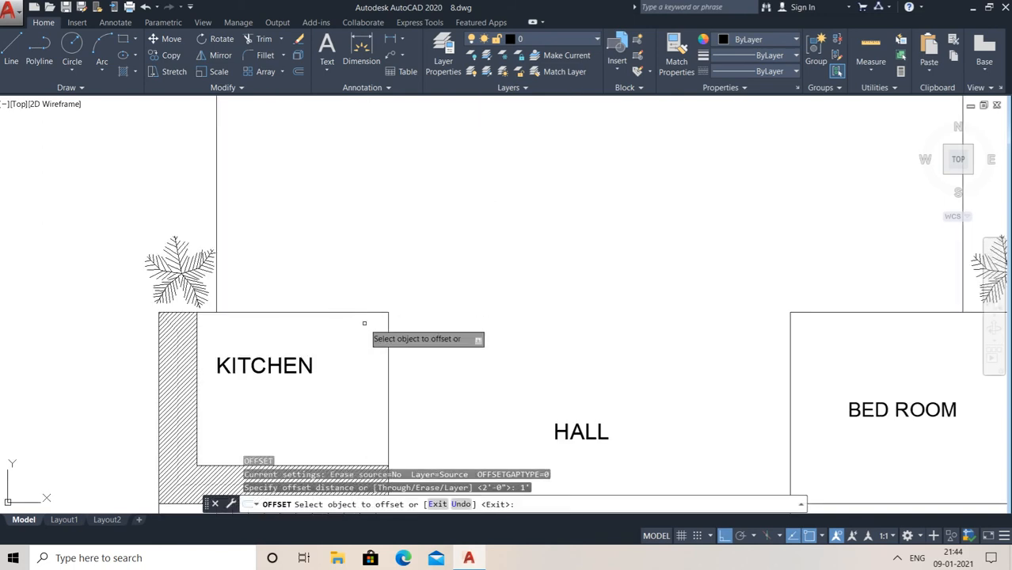
{"action": "left_click", "coordinate": [388, 336]}
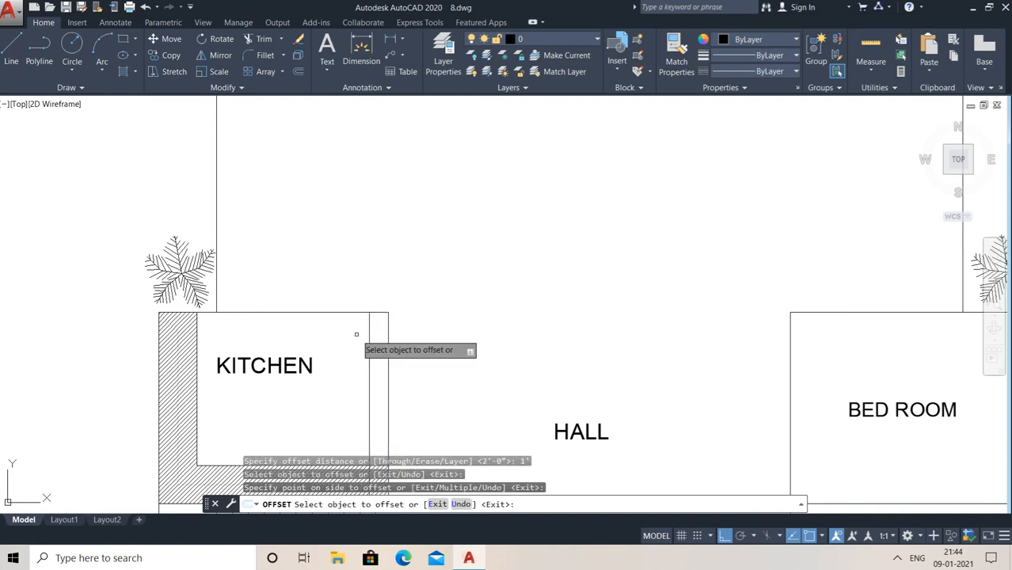
{"action": "left_click", "coordinate": [363, 332]}
Offset the new kitchen line another 3' into the room to mark the width of the door opening
{"action": "left_click", "coordinate": [369, 329]}
{"action": "type", "text": "3"}
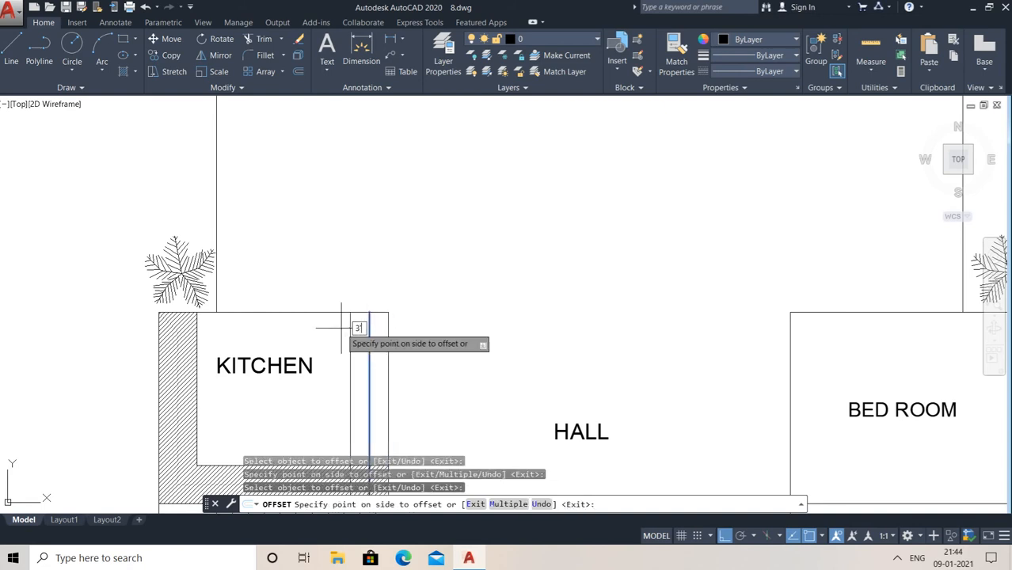
{"action": "type", "text": "'"}
{"action": "key", "text": "Return"}
{"action": "key", "text": "Escape"}
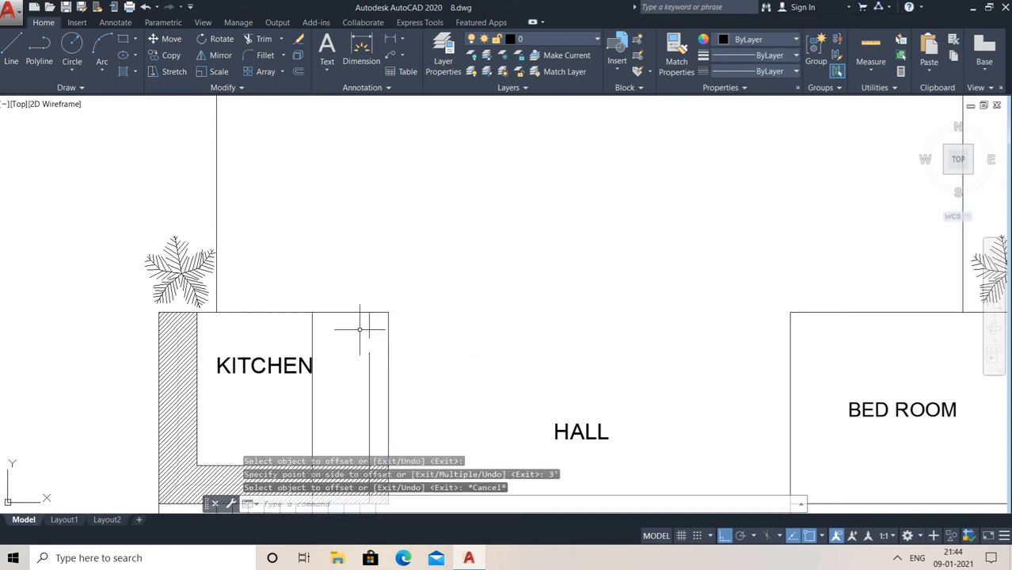
Trim the kitchen's upper wall between the two offset lines to open the doorway, and erase both lines
{"action": "type", "text": "tr"}
{"action": "key", "text": "Return"}
{"action": "key", "text": "Return"}
{"action": "left_click", "coordinate": [352, 301]}
{"action": "left_click", "coordinate": [334, 363]}
{"action": "key", "text": "Escape"}
{"action": "left_click", "coordinate": [375, 344]}
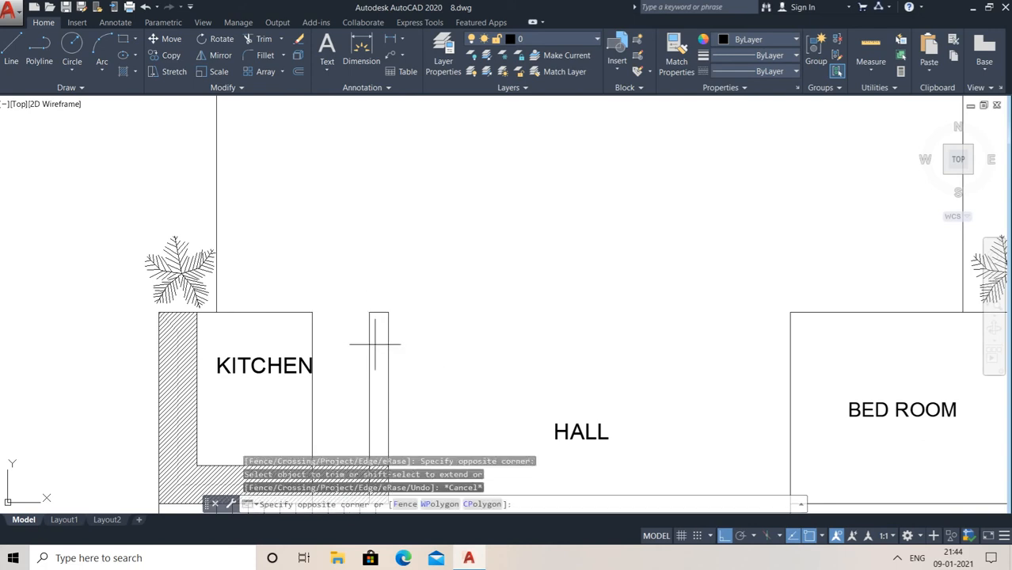
{"action": "left_click", "coordinate": [311, 328]}
{"action": "key", "text": "Delete"}
{"action": "scroll", "coordinate": [363, 345], "scroll_direction": "down", "scroll_amount": 4}
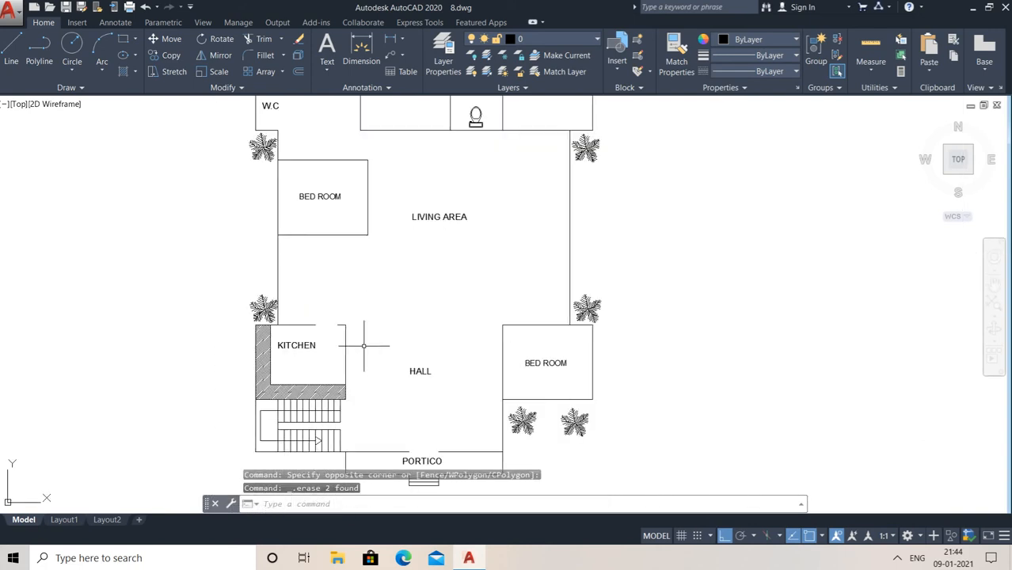
{"action": "scroll", "coordinate": [340, 312], "scroll_direction": "up", "scroll_amount": 3}
{"action": "middle_click_drag", "start_coordinate": [350, 301], "coordinate": [355, 374]}
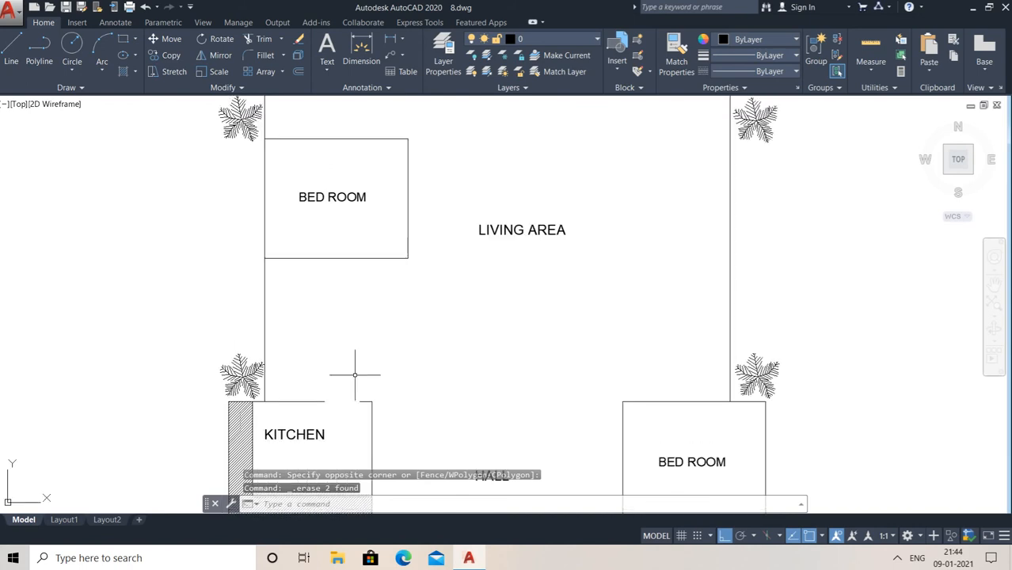
{"action": "scroll", "coordinate": [368, 316], "scroll_direction": "down", "scroll_amount": 4}
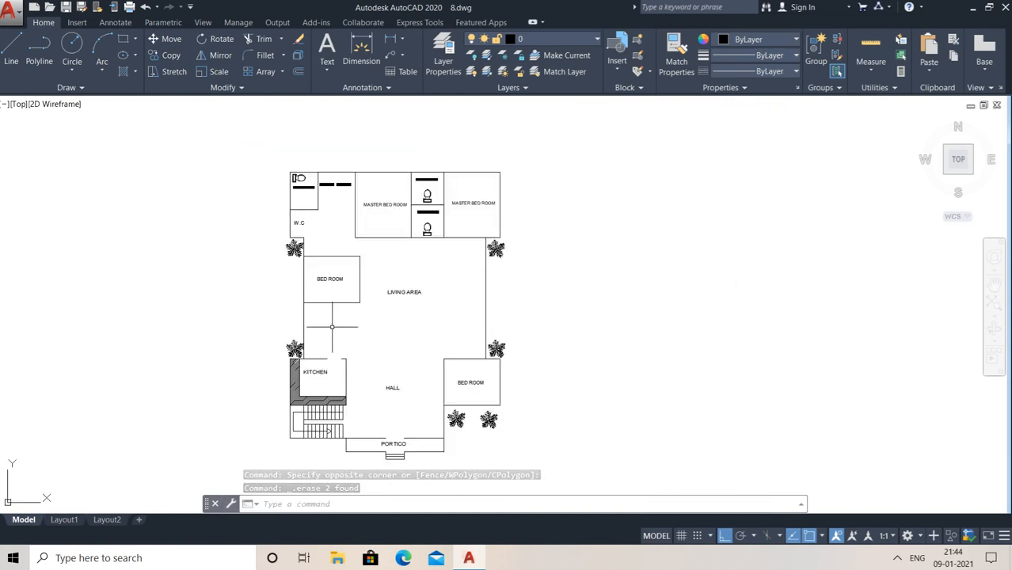
{"action": "scroll", "coordinate": [332, 326], "scroll_direction": "up", "scroll_amount": 3}
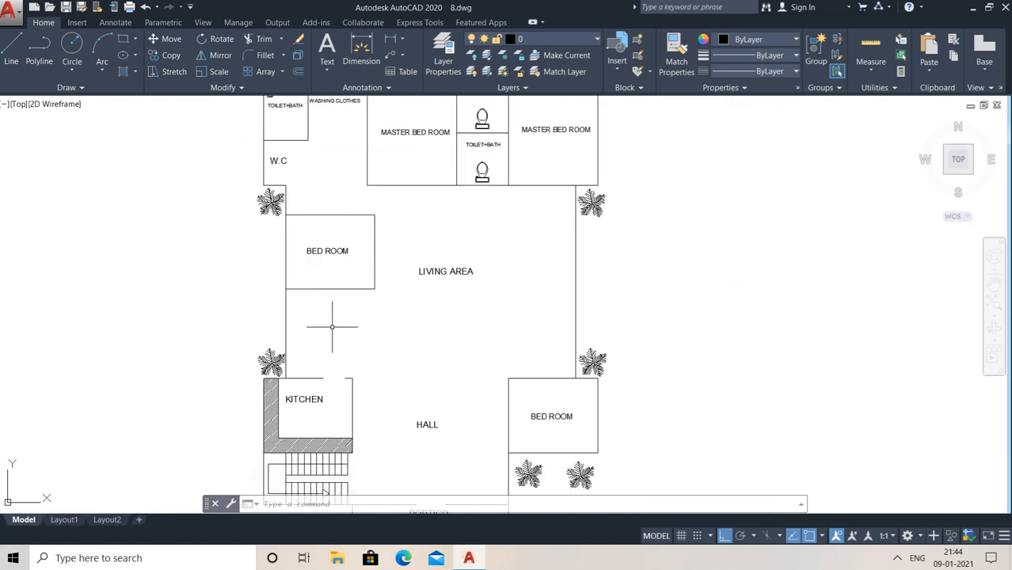
{"action": "scroll", "coordinate": [332, 326], "scroll_direction": "down", "scroll_amount": 2}
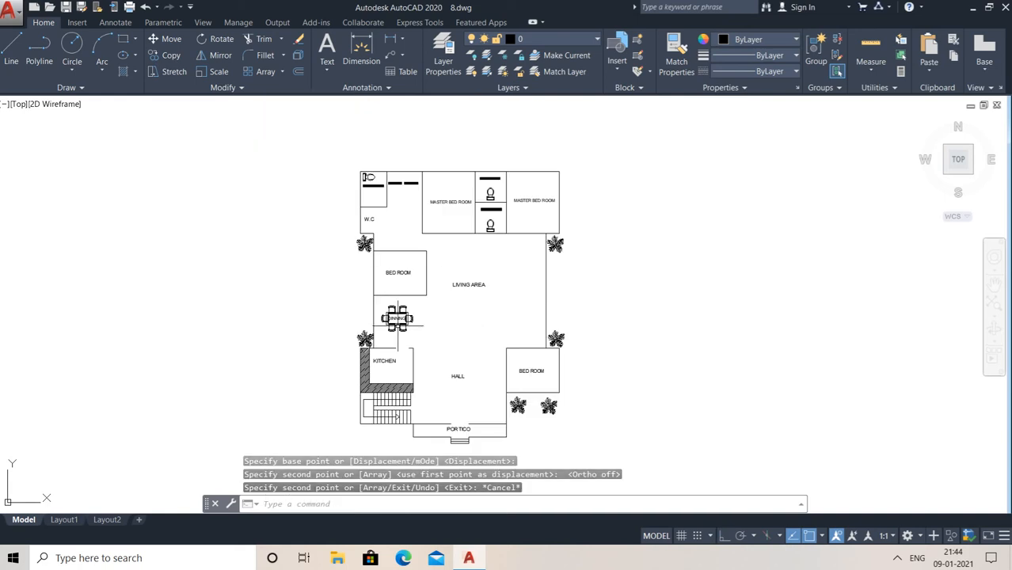
Turn on Clean Screen to enlarge the drawing area and bring the whole floor plan into view
{"action": "scroll", "coordinate": [412, 314], "scroll_direction": "up", "scroll_amount": 4}
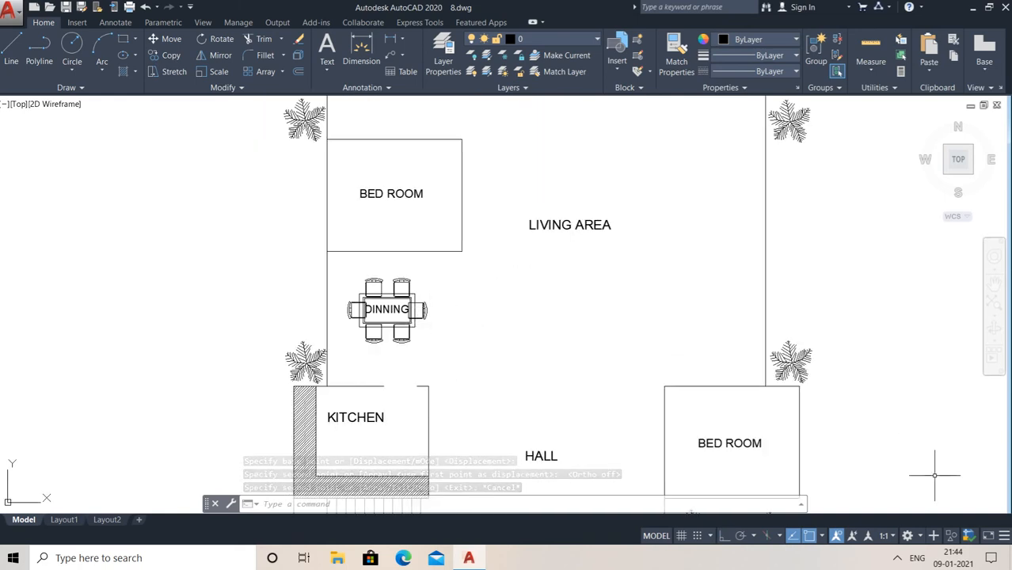
{"action": "scroll", "coordinate": [371, 276], "scroll_direction": "down", "scroll_amount": 2}
{"action": "middle_click_drag", "start_coordinate": [487, 304], "coordinate": [487, 320]}
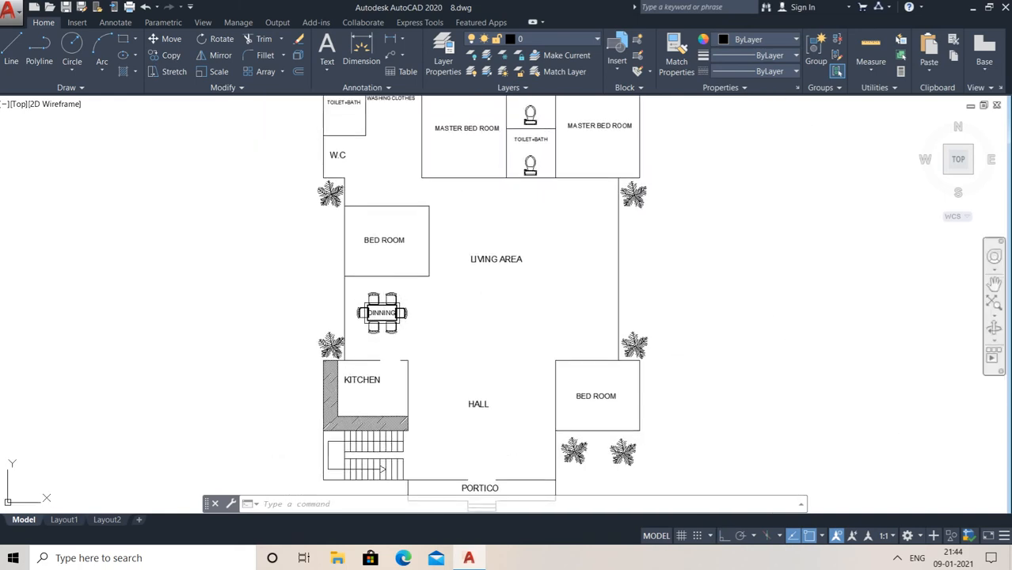
{"action": "left_click", "coordinate": [989, 536]}
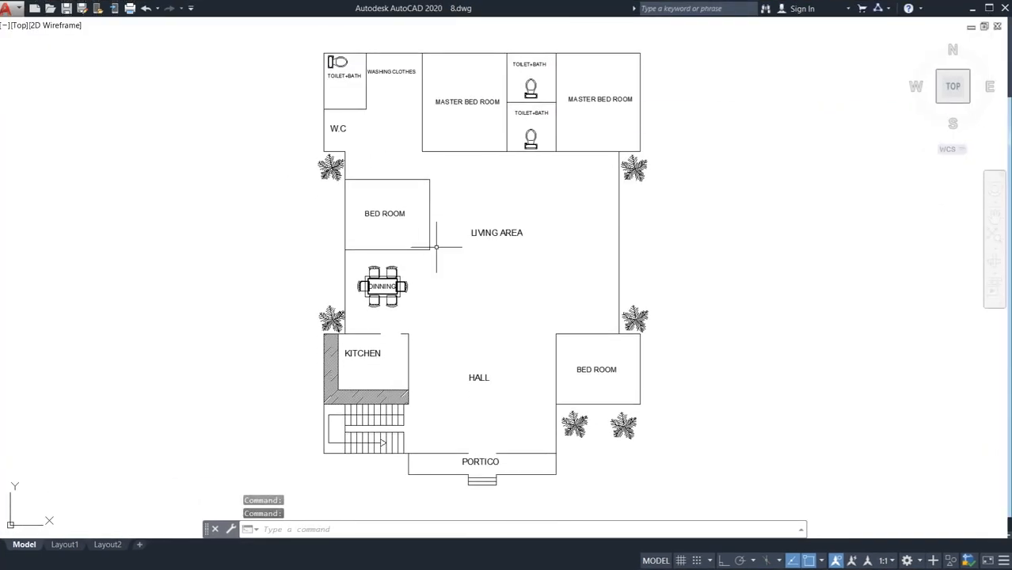
{"action": "middle_click_drag", "start_coordinate": [430, 272], "coordinate": [430, 275]}
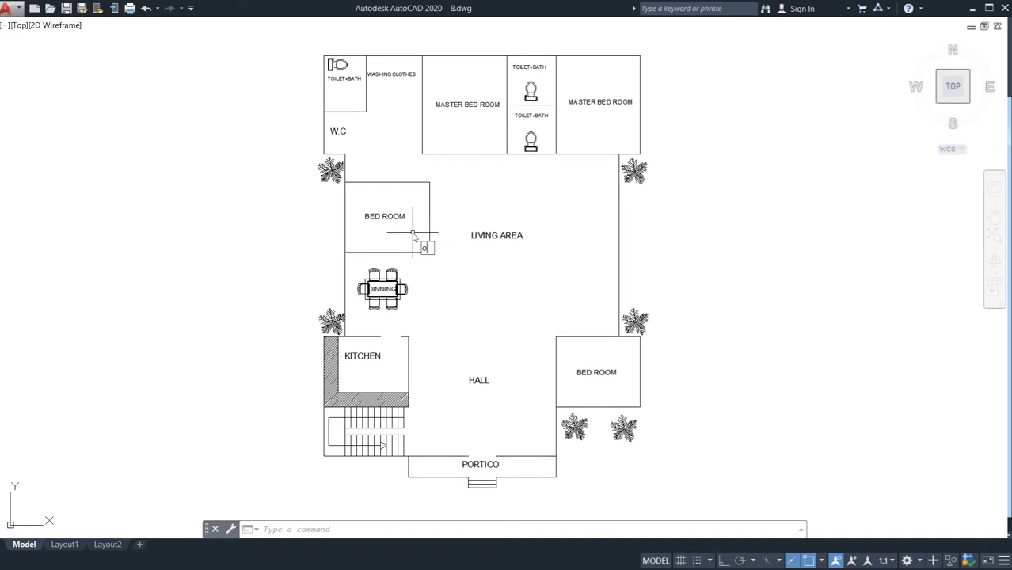
Offset the lower wall of the bedroom above the dining table 1' into the room, and offset that new line another 3'
{"action": "key", "text": "Return"}
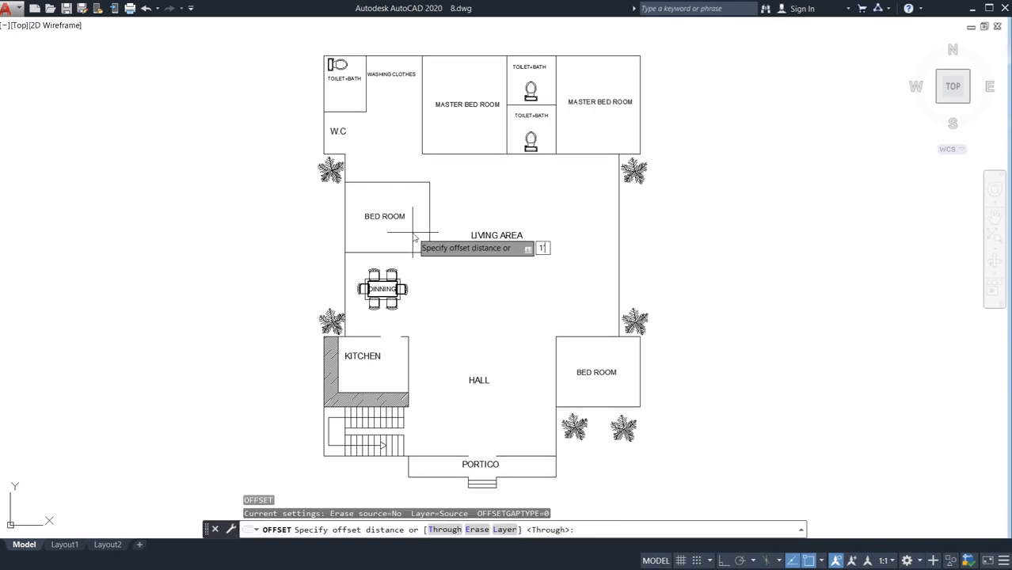
{"action": "type", "text": "1"}
{"action": "key", "text": "Return"}
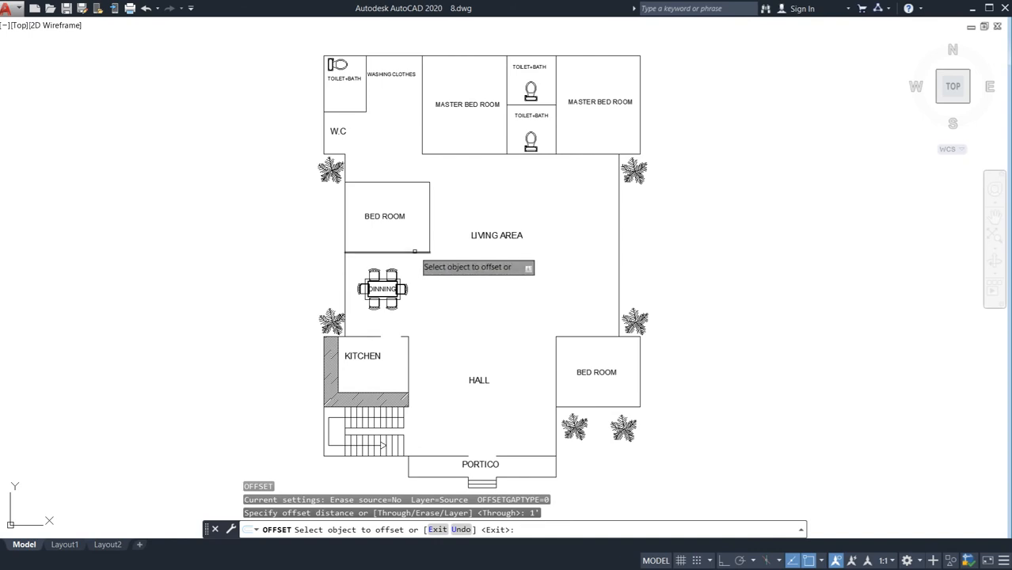
{"action": "left_click", "coordinate": [414, 251]}
{"action": "left_click", "coordinate": [414, 237]}
{"action": "left_click", "coordinate": [419, 245]}
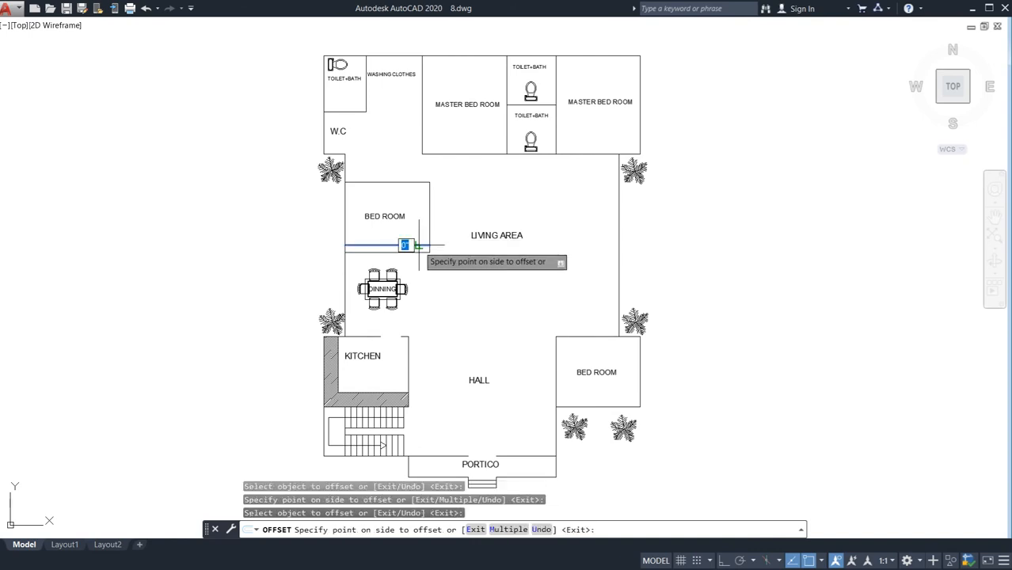
{"action": "left_click", "coordinate": [429, 209]}
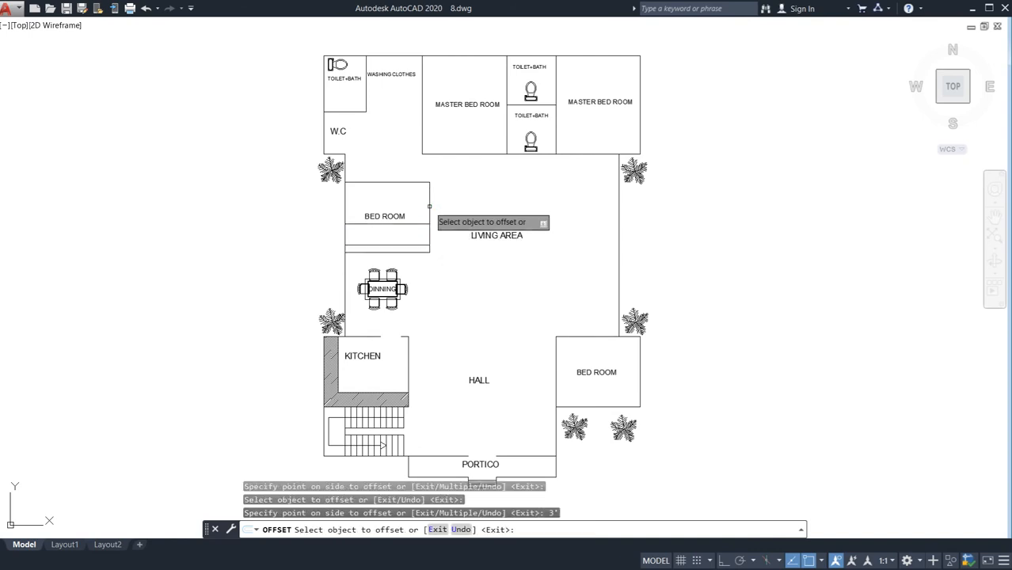
Offset the lower wall of the toilet beside the washing area 6" into the toilet, and offset that new line another 2.5'
{"action": "middle_click_drag", "start_coordinate": [422, 164], "coordinate": [433, 212]}
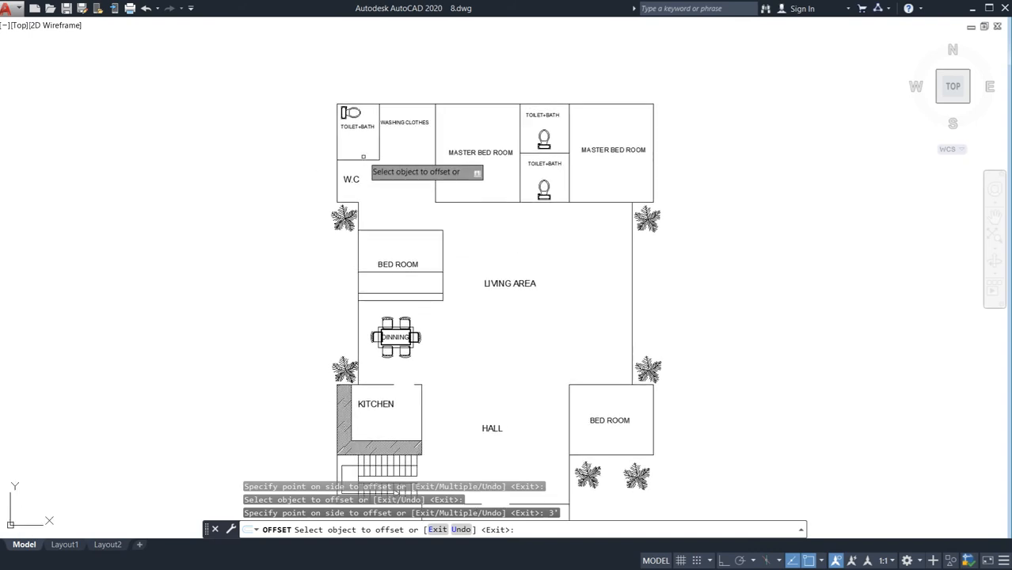
{"action": "left_click", "coordinate": [363, 158]}
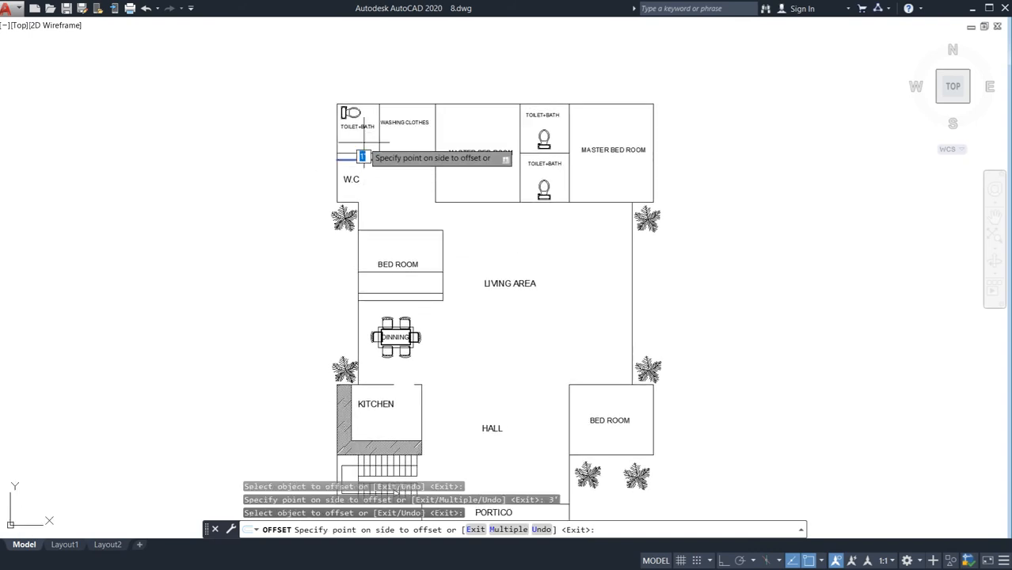
{"action": "key", "text": "Return"}
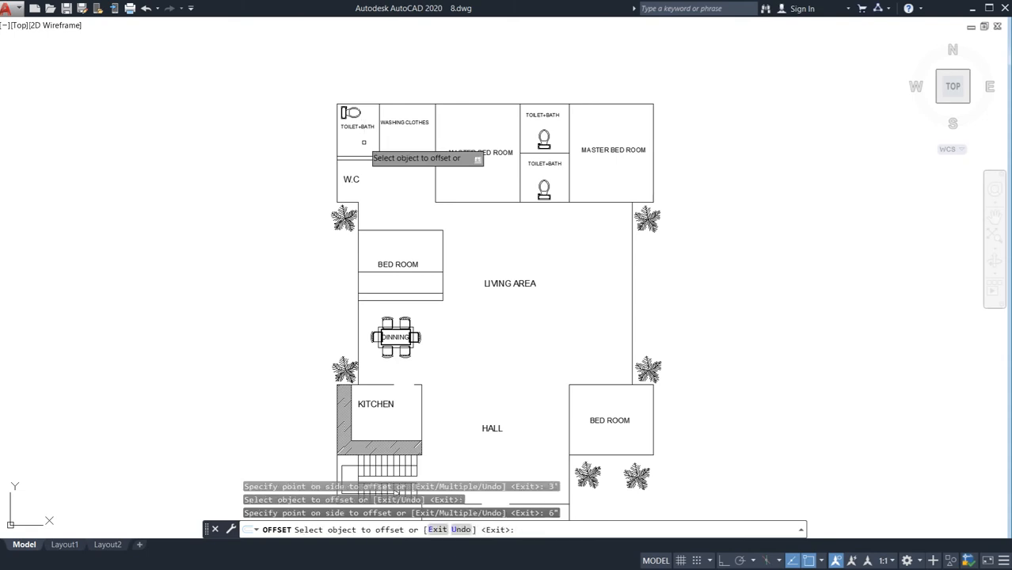
{"action": "scroll", "coordinate": [362, 156], "scroll_direction": "up", "scroll_amount": 2}
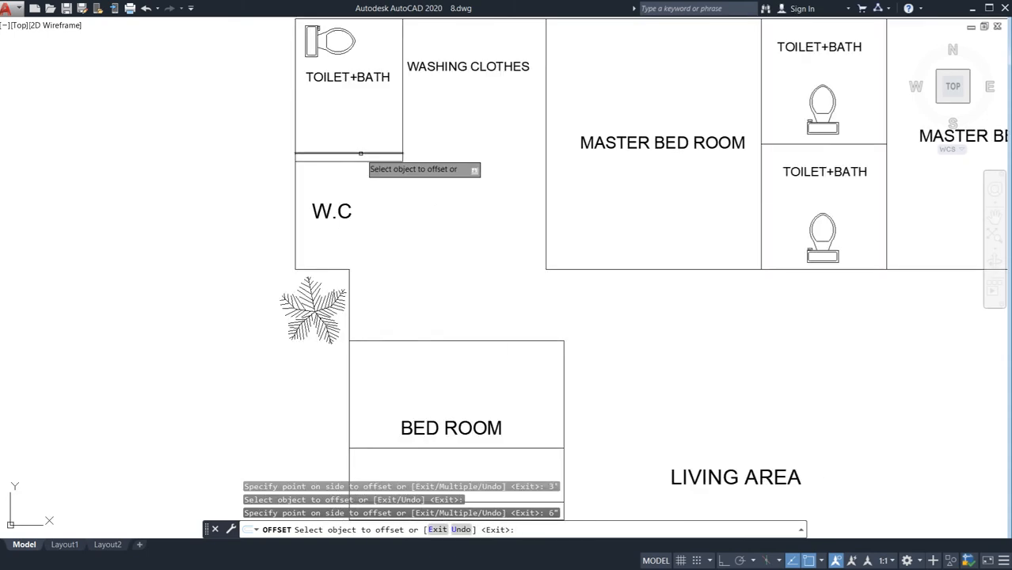
{"action": "left_click", "coordinate": [361, 154]}
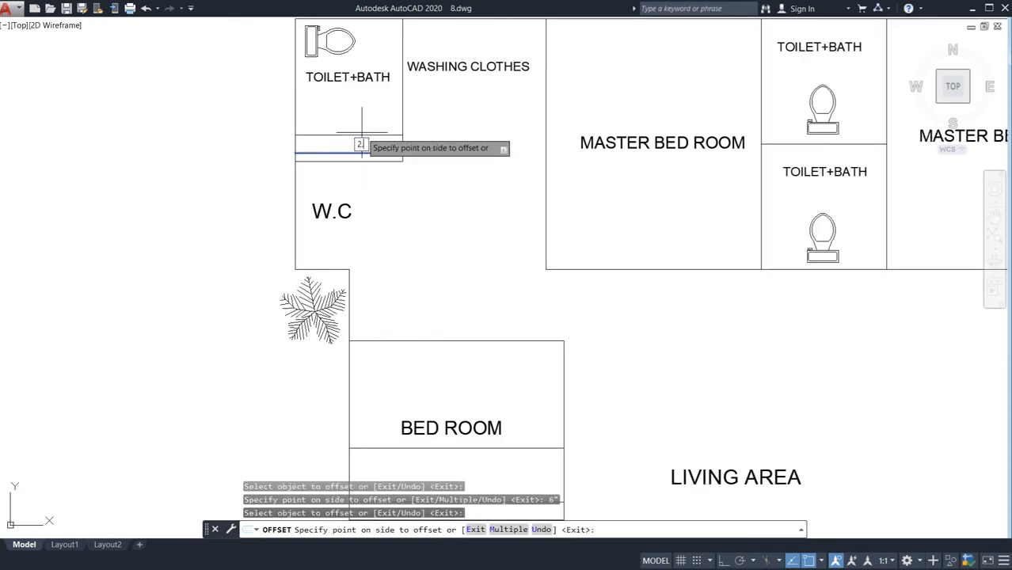
{"action": "type", "text": "2.5"}
{"action": "key", "text": "Return"}
{"action": "scroll", "coordinate": [361, 135], "scroll_direction": "down", "scroll_amount": 2}
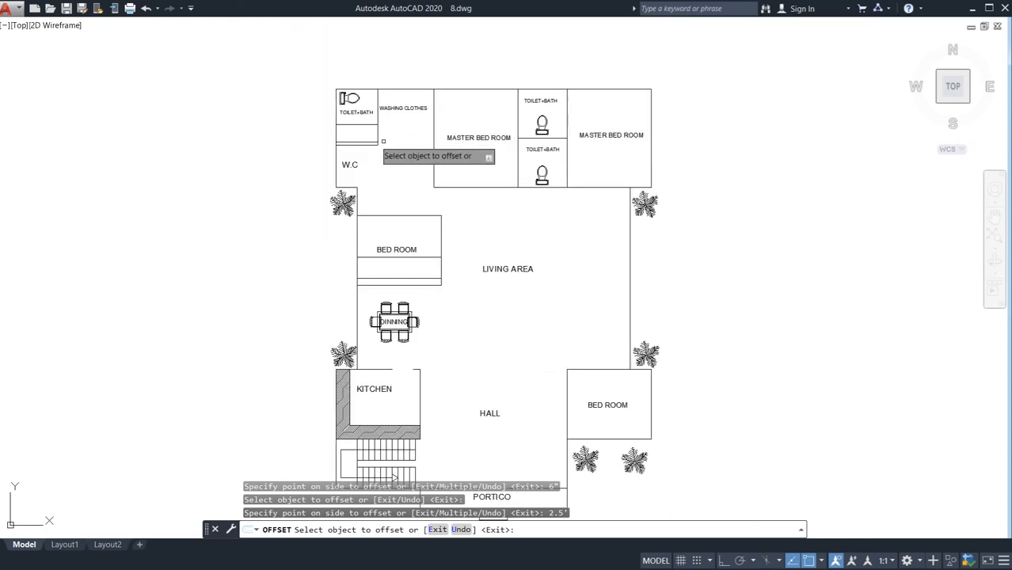
Offset the left master bedroom's wall shared with the toilets 1' into the bedroom, and offset that new line another 3'
{"action": "scroll", "coordinate": [451, 198], "scroll_direction": "up", "scroll_amount": 1}
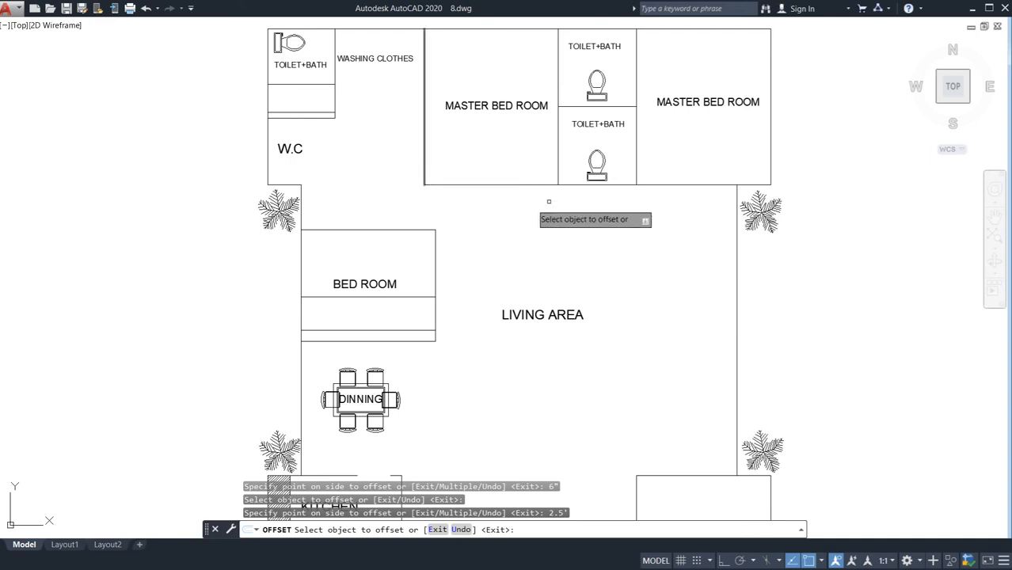
{"action": "left_click", "coordinate": [558, 162]}
{"action": "left_click", "coordinate": [531, 162]}
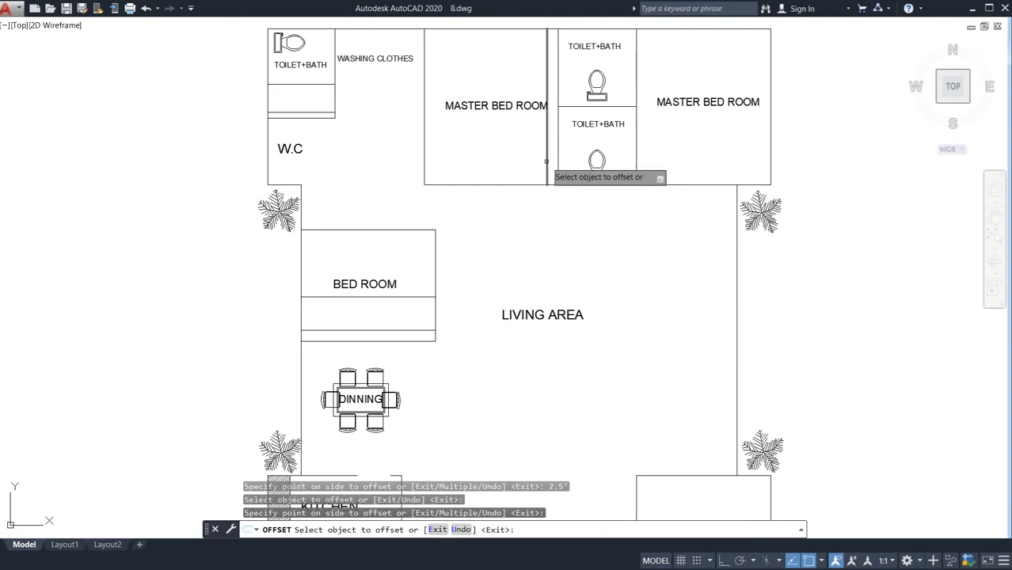
{"action": "left_click", "coordinate": [546, 164]}
{"action": "left_click", "coordinate": [478, 157]}
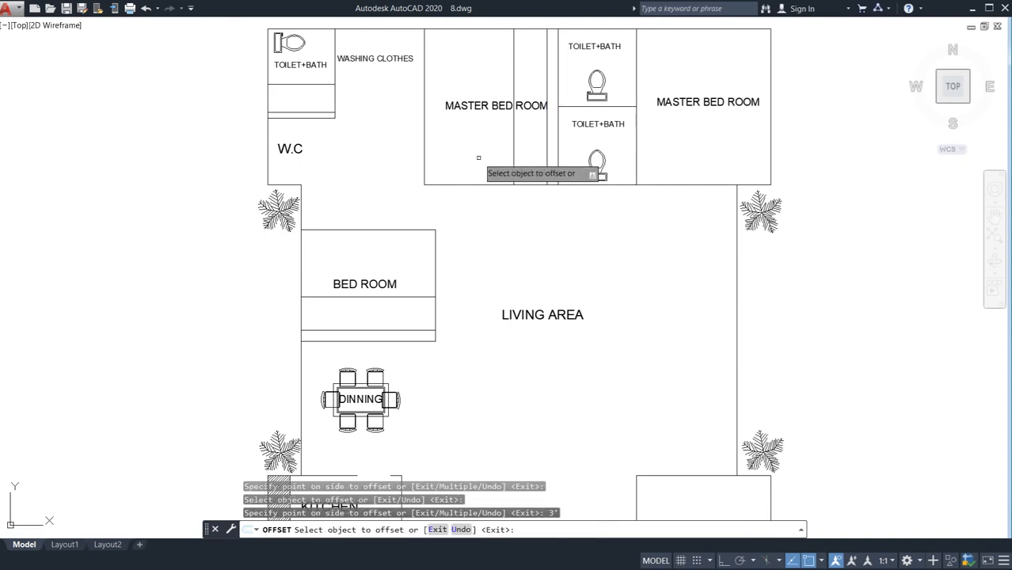
Offset the right master bedroom's wall shared with the toilets 1' into the bedroom, and offset that new line another 3'
{"action": "middle_click_drag", "start_coordinate": [677, 162], "coordinate": [603, 172]}
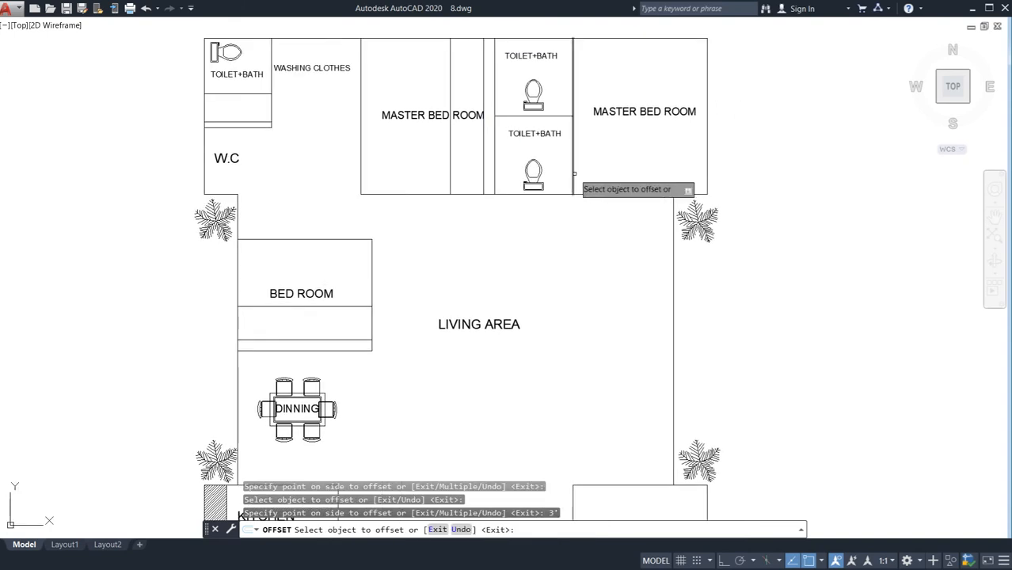
{"action": "left_click", "coordinate": [572, 169]}
{"action": "left_click", "coordinate": [592, 175]}
{"action": "left_click", "coordinate": [584, 174]}
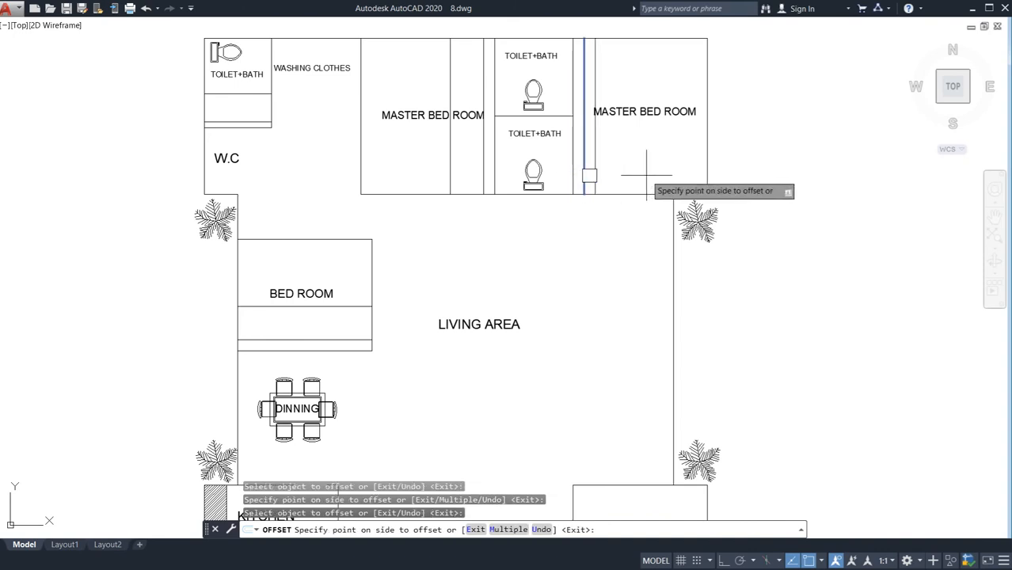
{"action": "left_click", "coordinate": [637, 173]}
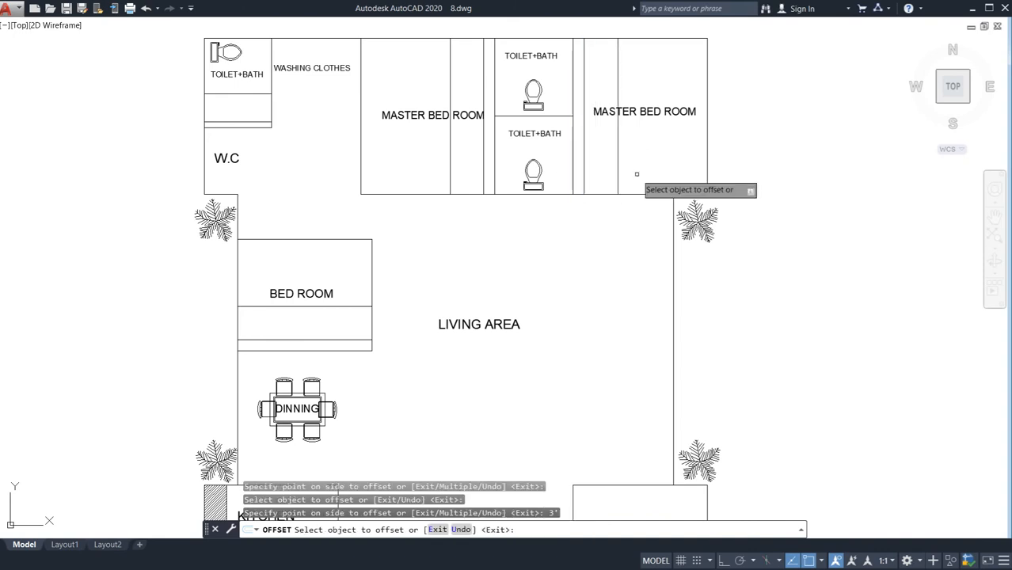
Trim the living-area walls of both master bedrooms between their offset lines to open the doorways
{"action": "key", "text": "Escape"}
{"action": "type", "text": "tr"}
{"action": "key", "text": "Return"}
{"action": "key", "text": "Return"}
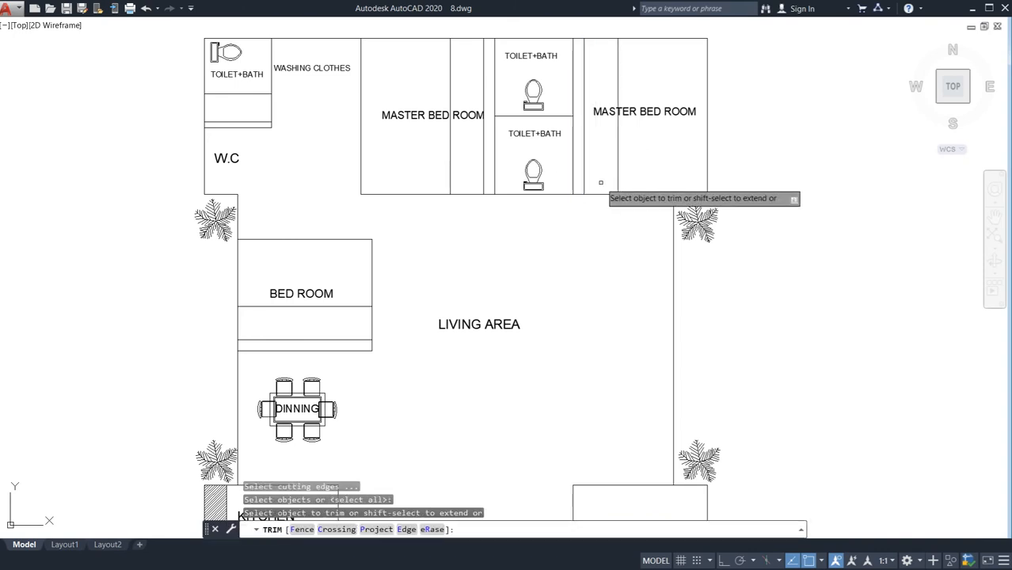
{"action": "left_click", "coordinate": [601, 183]}
{"action": "left_click", "coordinate": [595, 231]}
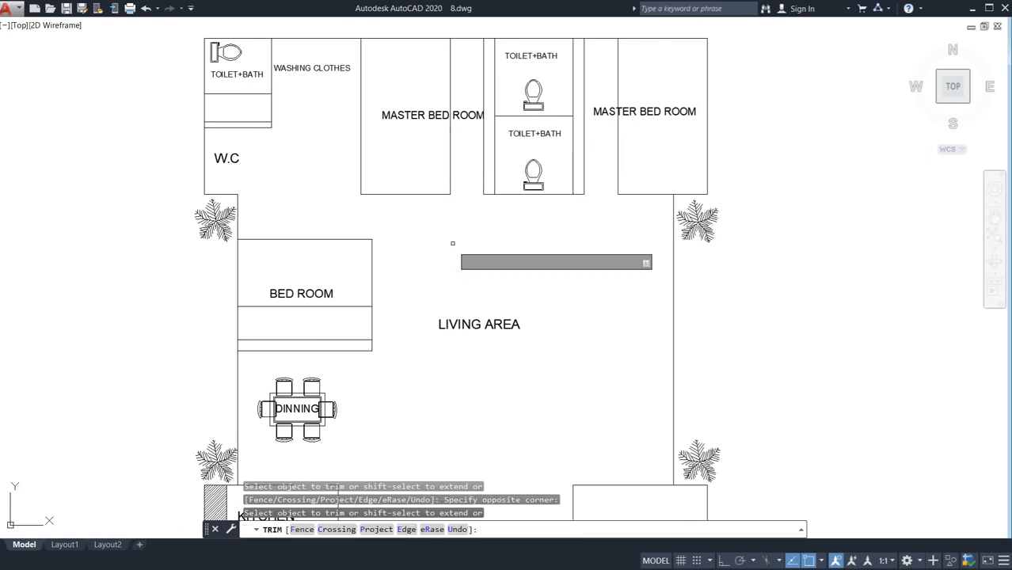
Trim the toilet's wall facing the washing area between its two offset lines to open the doorway
{"action": "middle_click_drag", "start_coordinate": [485, 162], "coordinate": [495, 259]}
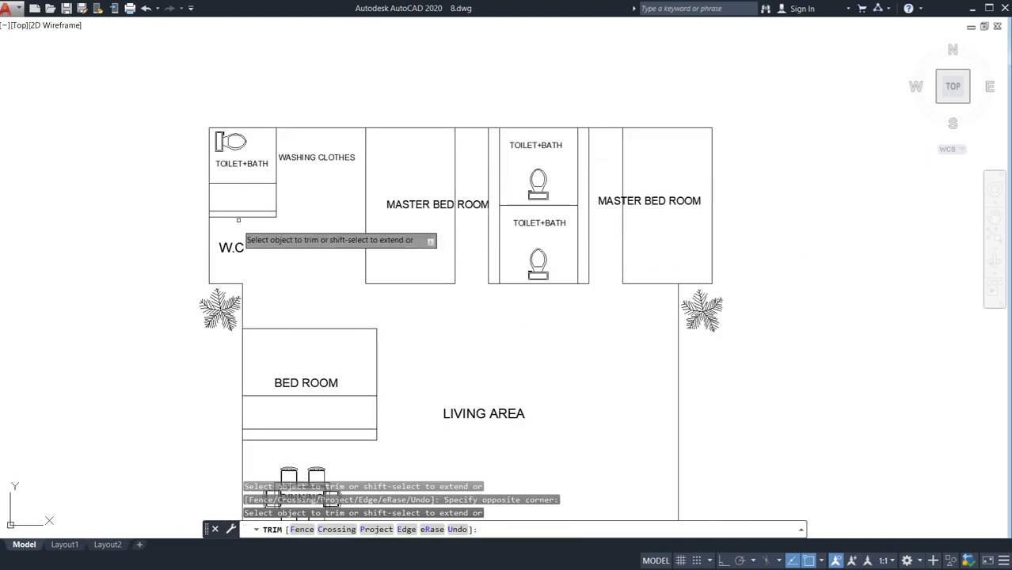
{"action": "left_click", "coordinate": [286, 194]}
{"action": "left_click", "coordinate": [265, 195]}
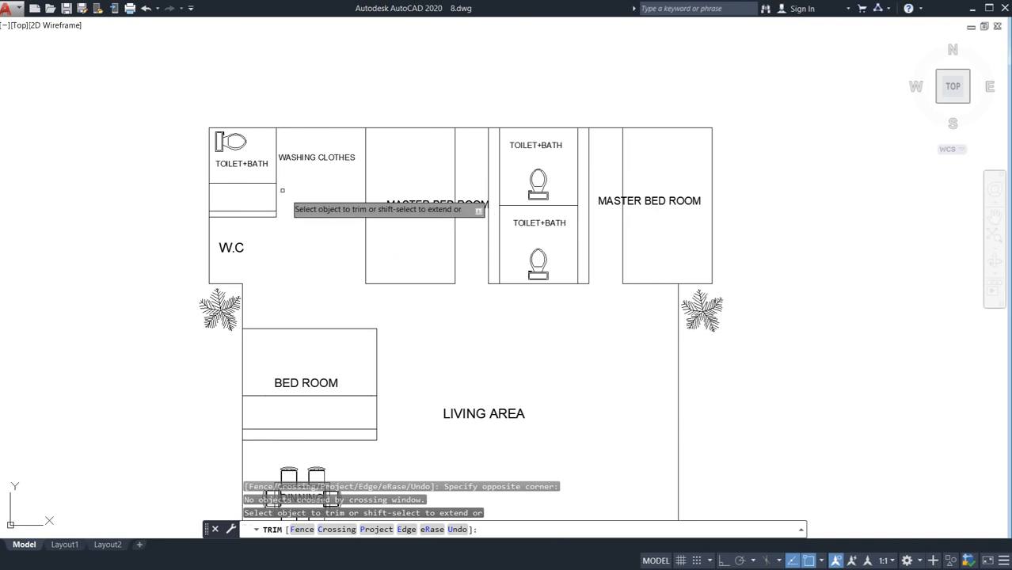
{"action": "left_click", "coordinate": [277, 198]}
Trim the living-area wall of the bedroom above the dining table between its two offset lines, and end the trimming
{"action": "middle_click_drag", "start_coordinate": [346, 299], "coordinate": [357, 196]}
{"action": "scroll", "coordinate": [356, 197], "scroll_direction": "up", "scroll_amount": 1}
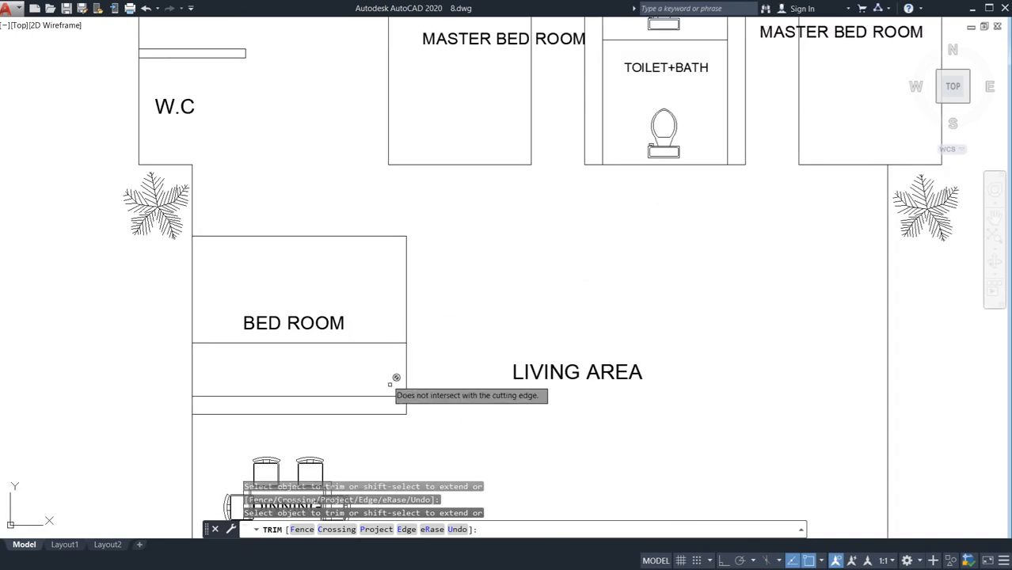
{"action": "left_click", "coordinate": [429, 366]}
{"action": "left_click", "coordinate": [362, 363]}
{"action": "scroll", "coordinate": [405, 376], "scroll_direction": "down", "scroll_amount": 3}
{"action": "middle_click_drag", "start_coordinate": [415, 384], "coordinate": [434, 281]}
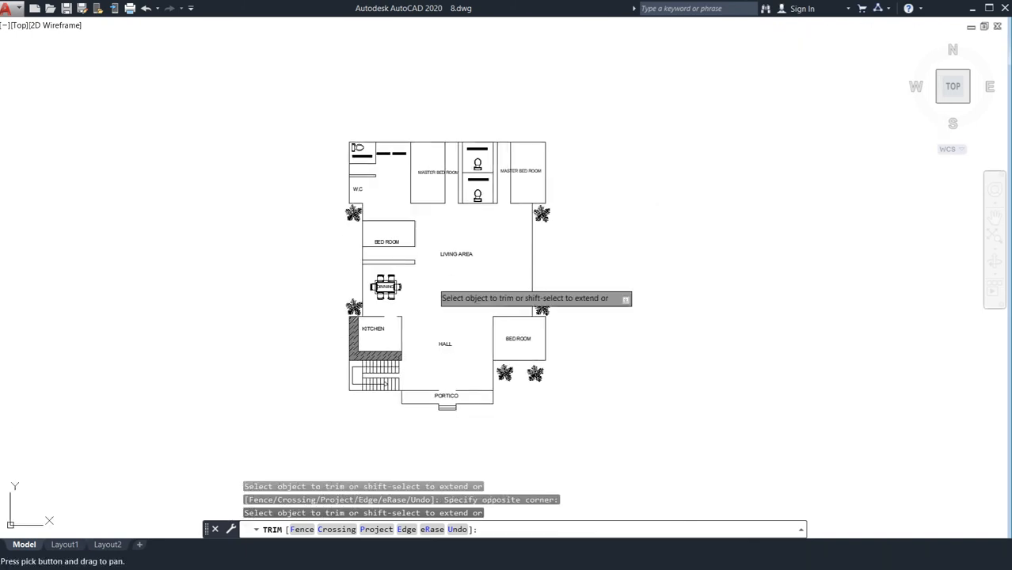
{"action": "key", "text": "Escape"}
Erase the eight door-marking offset lines in the bedroom, toilet and both master bedrooms, plus the short wall stub below the toilet's door opening
{"action": "middle_click_drag", "start_coordinate": [427, 235], "coordinate": [431, 263]}
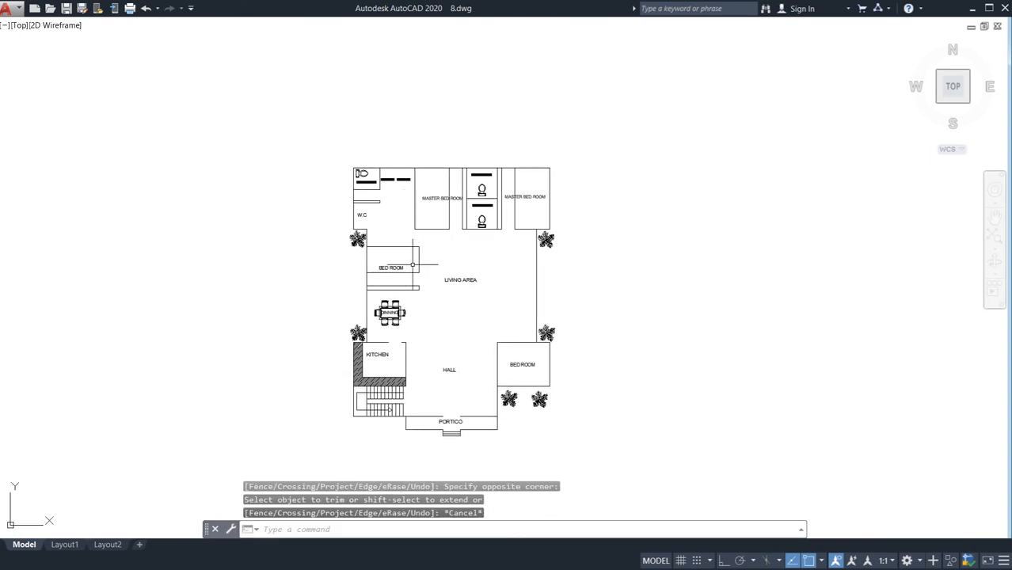
{"action": "scroll", "coordinate": [413, 265], "scroll_direction": "up", "scroll_amount": 2}
{"action": "scroll", "coordinate": [411, 277], "scroll_direction": "up", "scroll_amount": 4}
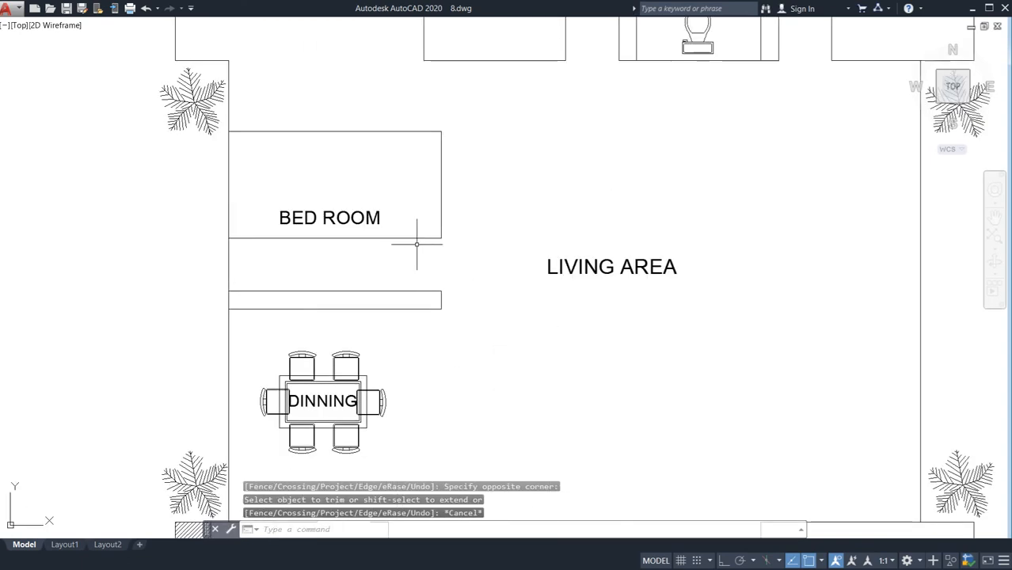
{"action": "left_click", "coordinate": [400, 282]}
{"action": "left_click", "coordinate": [399, 291]}
{"action": "left_click", "coordinate": [408, 230]}
{"action": "left_click", "coordinate": [402, 244]}
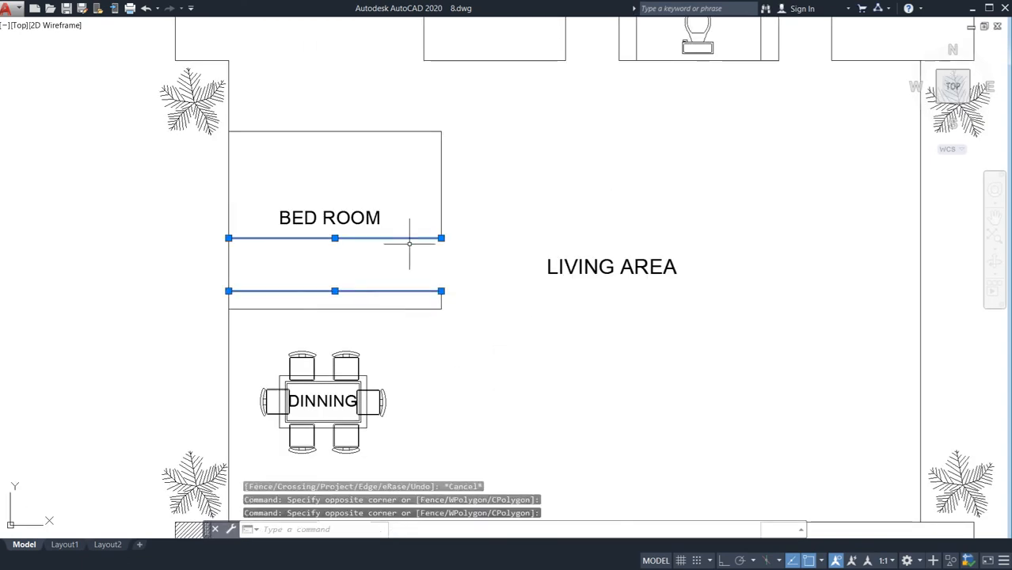
{"action": "mouse_move", "coordinate": [464, 203]}
{"action": "middle_mouse_down"}
{"action": "mouse_move", "coordinate": [446, 298]}
{"action": "mouse_move", "coordinate": [409, 348]}
{"action": "middle_mouse_up"}
{"action": "left_click", "coordinate": [570, 178]}
{"action": "left_click", "coordinate": [470, 169]}
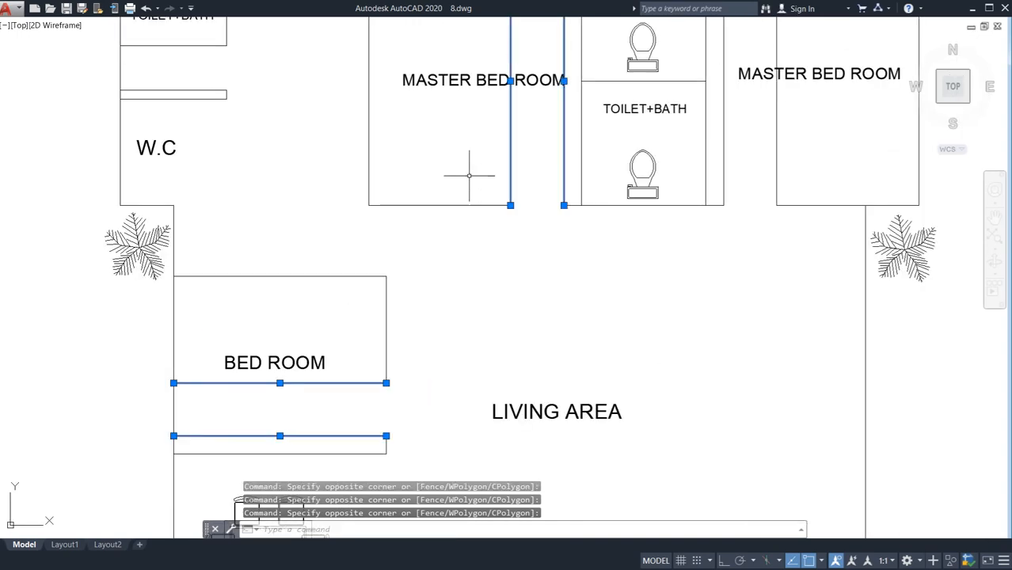
{"action": "scroll", "coordinate": [411, 162], "scroll_direction": "down", "scroll_amount": 4}
{"action": "middle_click_drag", "start_coordinate": [310, 140], "coordinate": [428, 178]}
{"action": "scroll", "coordinate": [409, 171], "scroll_direction": "up", "scroll_amount": 4}
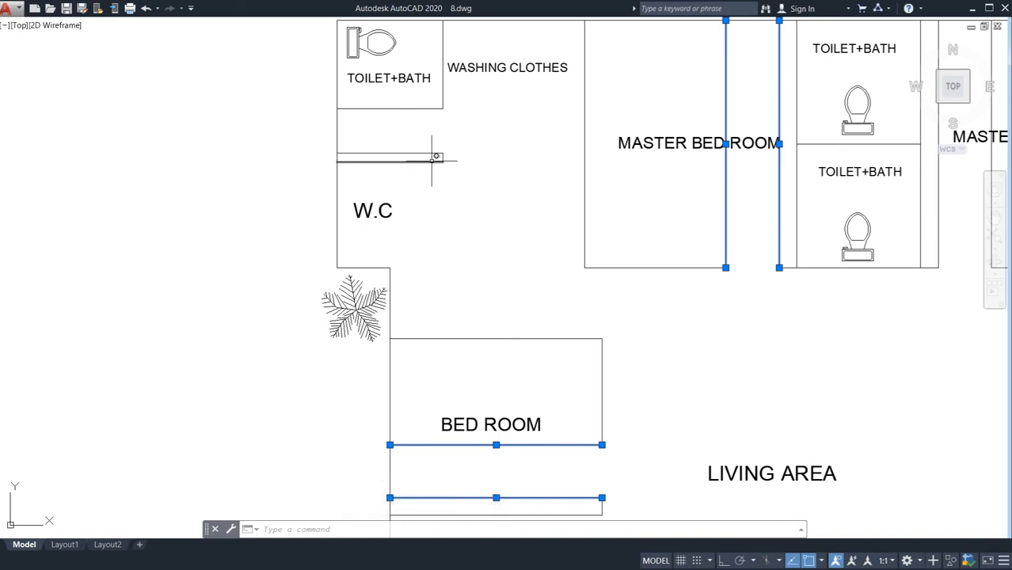
{"action": "scroll", "coordinate": [445, 163], "scroll_direction": "up", "scroll_amount": 6}
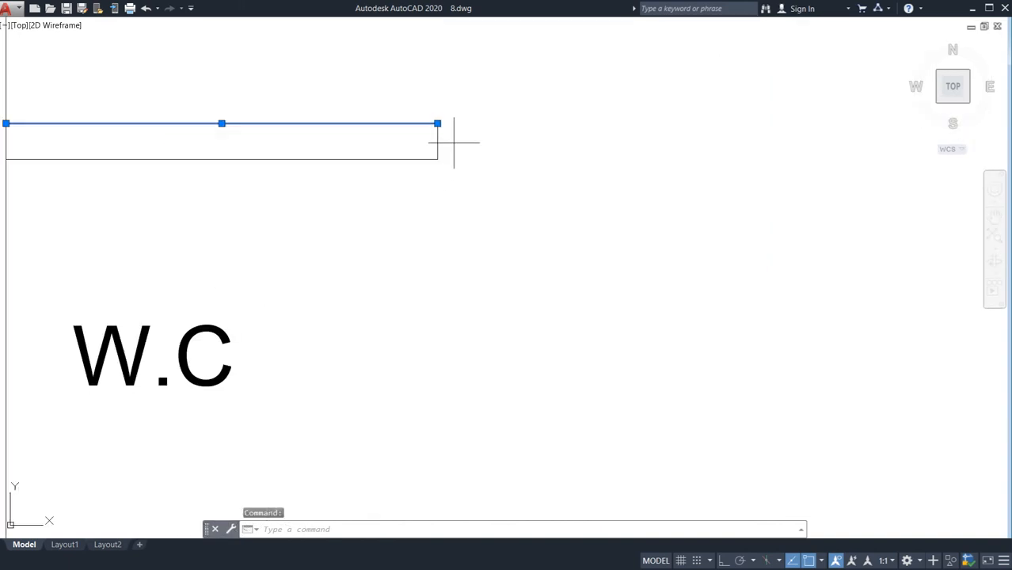
{"action": "left_click", "coordinate": [454, 142]}
{"action": "left_click", "coordinate": [429, 156]}
{"action": "scroll", "coordinate": [462, 185], "scroll_direction": "down", "scroll_amount": 8}
{"action": "middle_click_drag", "start_coordinate": [577, 249], "coordinate": [432, 224]}
{"action": "scroll", "coordinate": [325, 141], "scroll_direction": "up", "scroll_amount": 2}
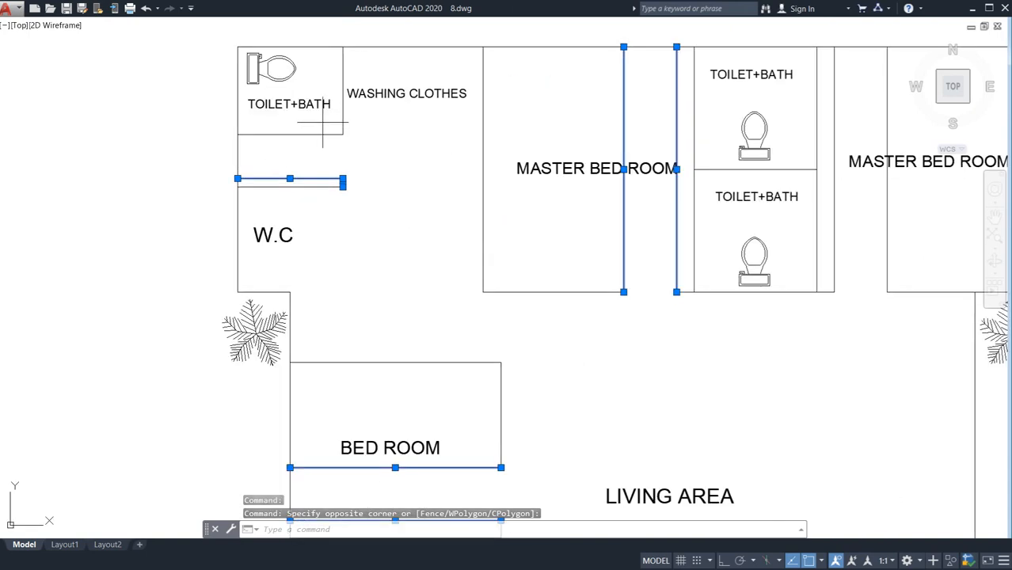
{"action": "left_click", "coordinate": [321, 122]}
{"action": "left_click", "coordinate": [314, 154]}
{"action": "scroll", "coordinate": [417, 164], "scroll_direction": "down", "scroll_amount": 4}
{"action": "middle_click_drag", "start_coordinate": [544, 176], "coordinate": [409, 136]}
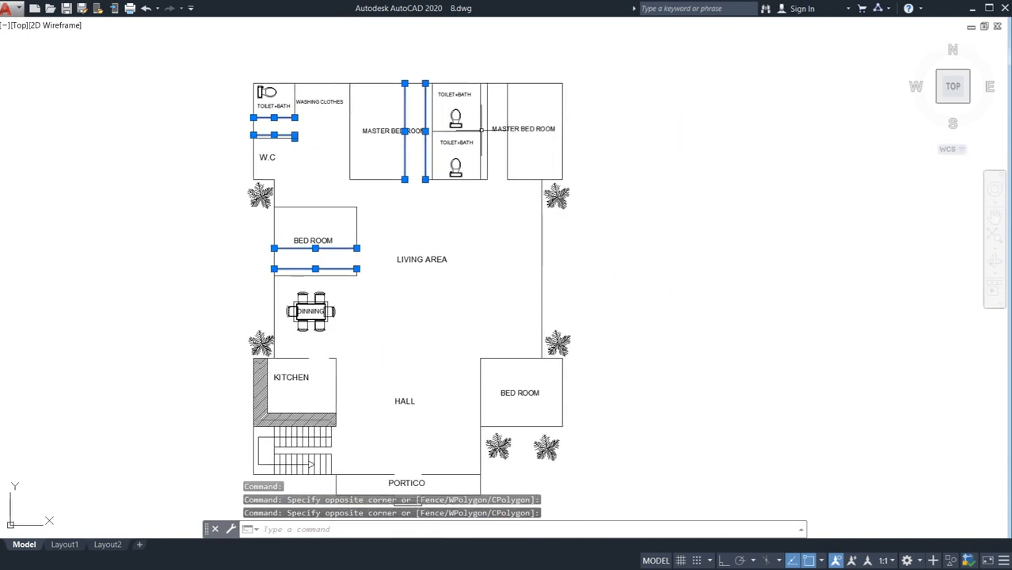
{"action": "scroll", "coordinate": [507, 158], "scroll_direction": "up", "scroll_amount": 4}
{"action": "left_click", "coordinate": [548, 165]}
{"action": "left_click", "coordinate": [474, 163]}
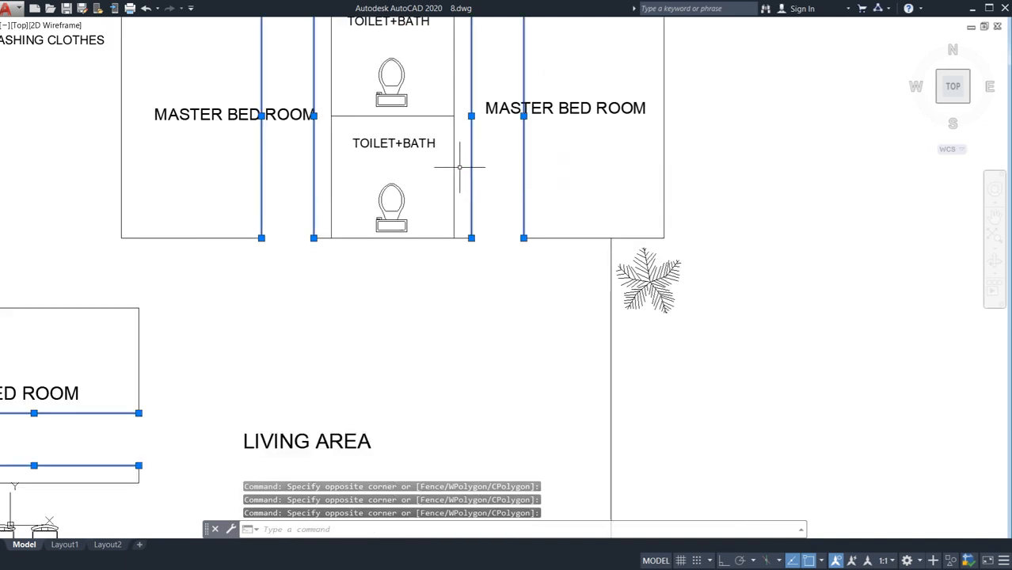
{"action": "scroll", "coordinate": [456, 214], "scroll_direction": "down", "scroll_amount": 4}
{"action": "middle_click_drag", "start_coordinate": [468, 256], "coordinate": [463, 199]}
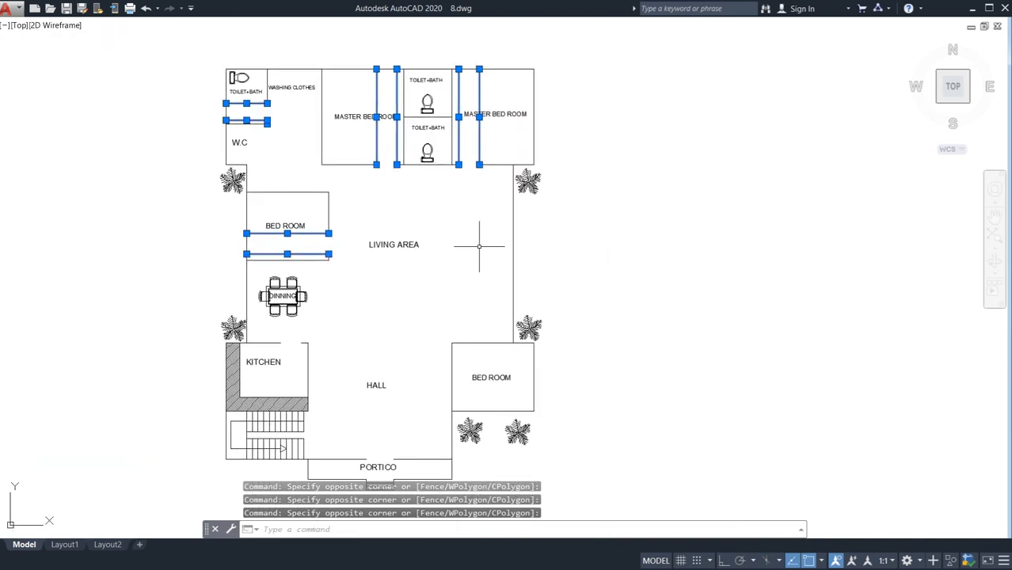
{"action": "middle_click_drag", "start_coordinate": [479, 246], "coordinate": [461, 180]}
{"action": "key", "text": "Escape"}
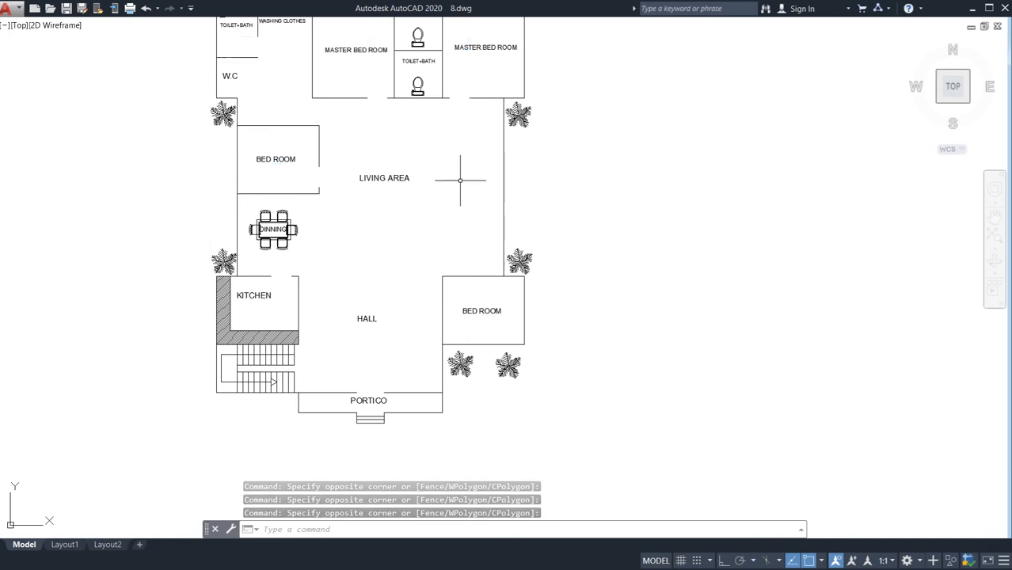
Offset the lower wall of the bedroom beside the hall 1' inward, and offset the new line another 3' upward
{"action": "key", "text": "Return"}
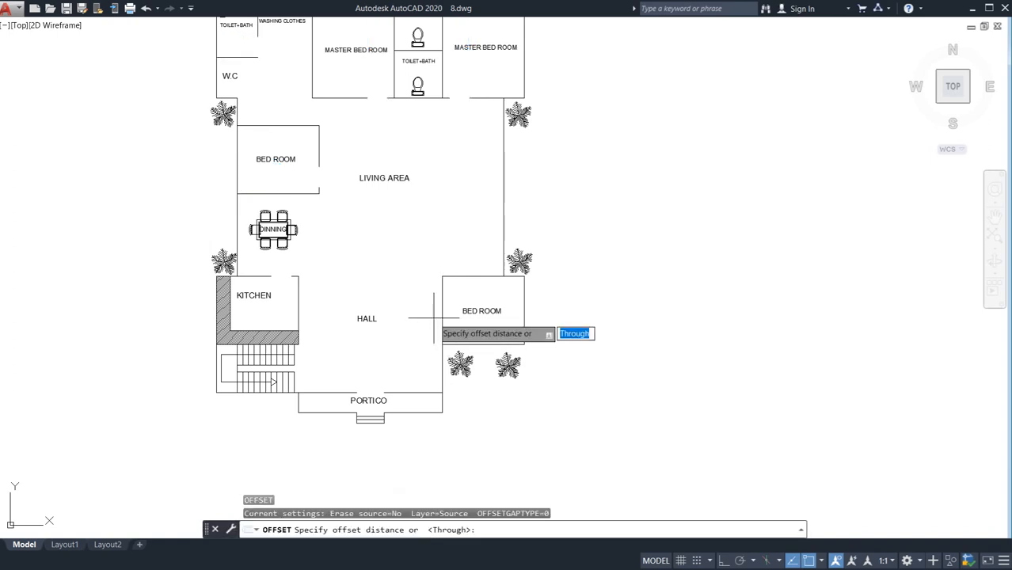
{"action": "type", "text": "1'"}
{"action": "key", "text": "Return"}
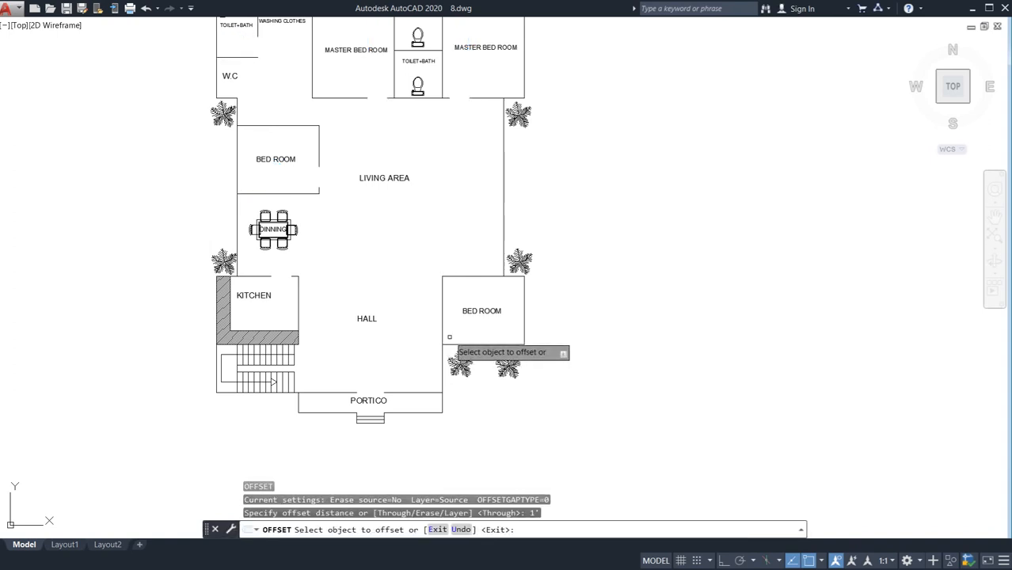
{"action": "left_click", "coordinate": [451, 343]}
{"action": "left_click", "coordinate": [458, 340]}
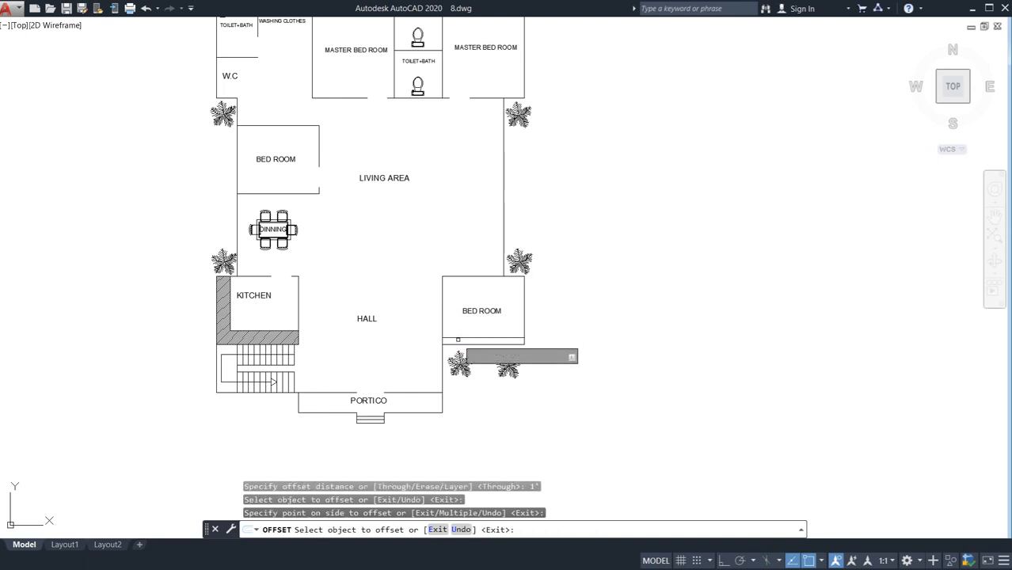
{"action": "left_click", "coordinate": [458, 339]}
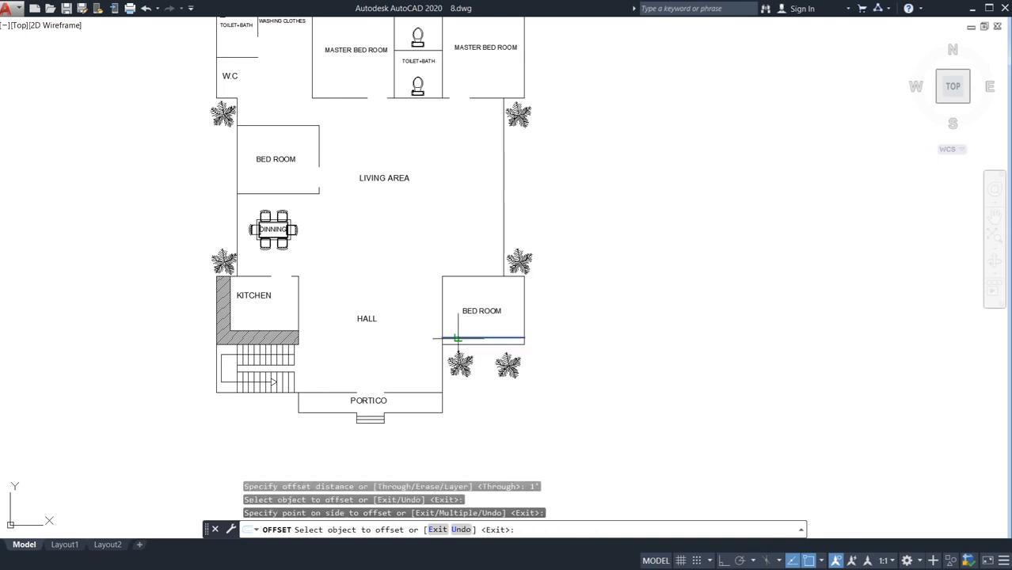
{"action": "left_click", "coordinate": [460, 246]}
{"action": "middle_click_drag", "start_coordinate": [475, 211], "coordinate": [469, 312]}
{"action": "key", "text": "Escape"}
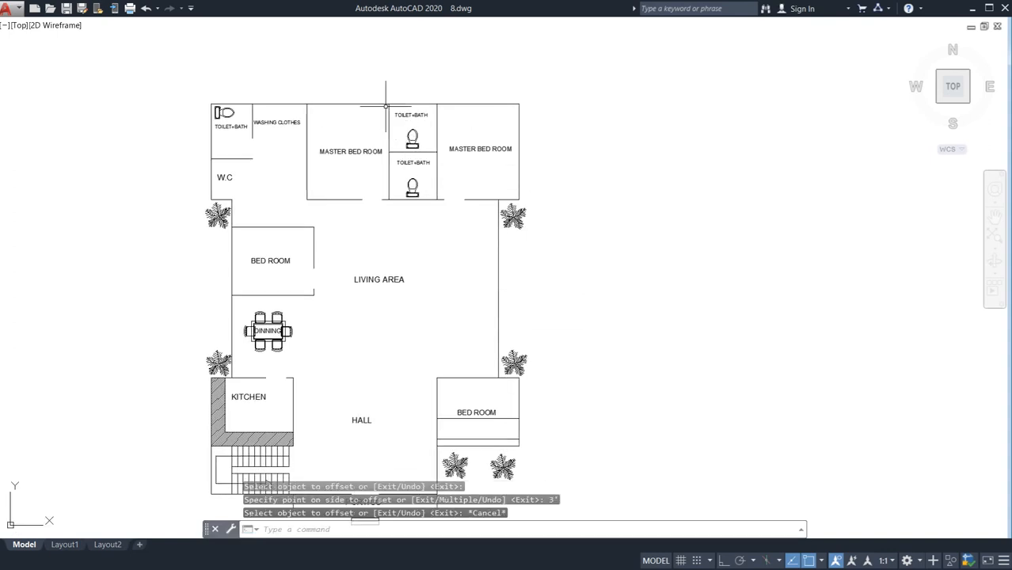
Offset the top outer wall of the master bedrooms 6" downward, and offset the new line another 2.5' downward
{"action": "scroll", "coordinate": [386, 106], "scroll_direction": "up", "scroll_amount": 4}
{"action": "key", "text": "Return"}
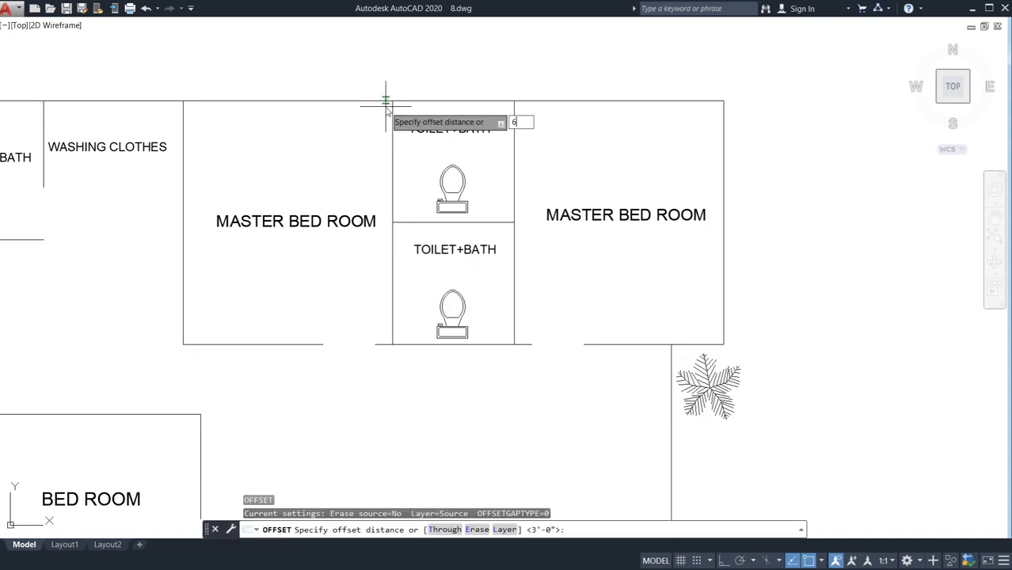
{"action": "type", "text": "6\""}
{"action": "key", "text": "Return"}
{"action": "left_click", "coordinate": [380, 100]}
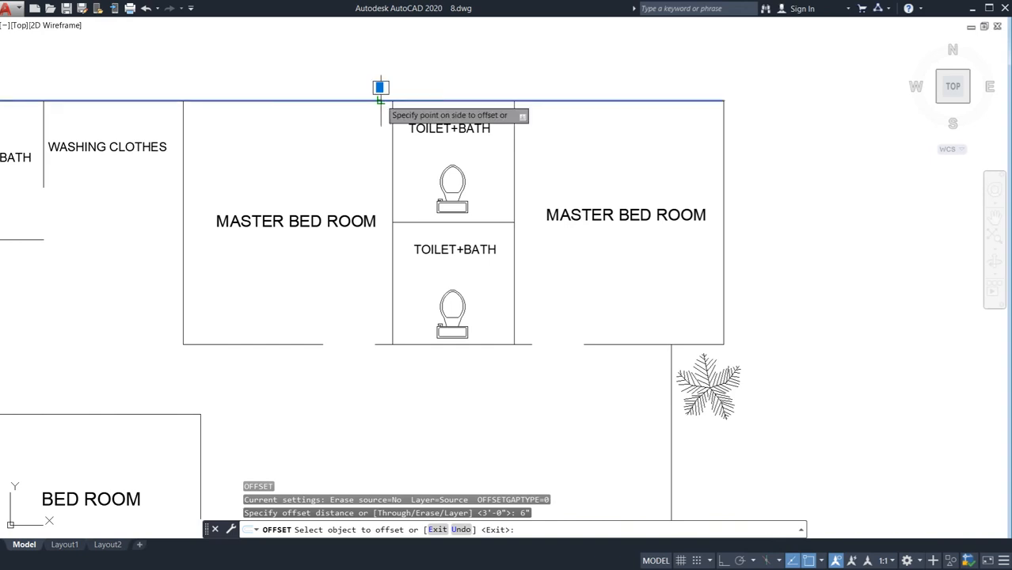
{"action": "left_click", "coordinate": [375, 136]}
{"action": "left_click", "coordinate": [374, 110]}
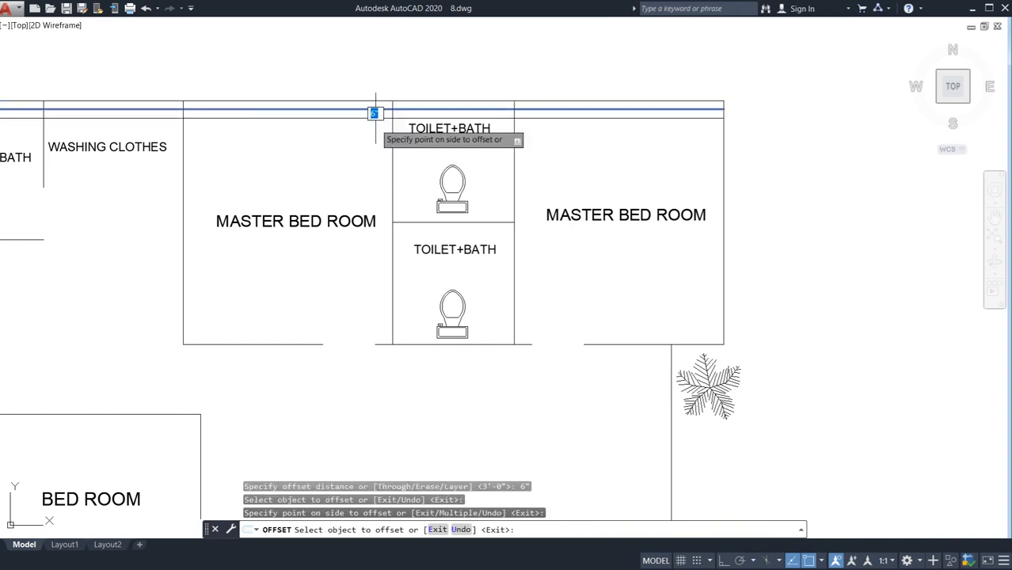
{"action": "left_click", "coordinate": [374, 197]}
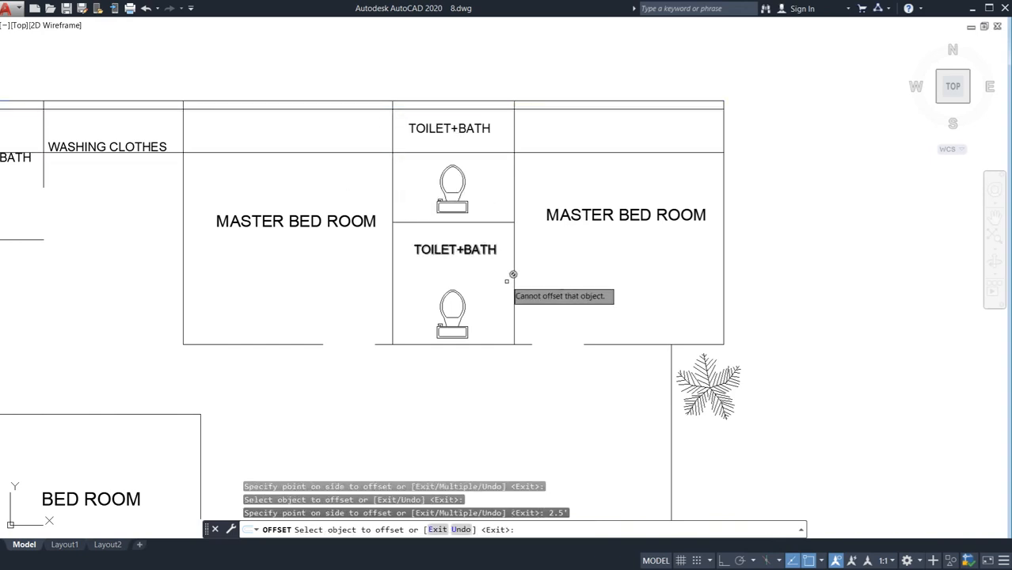
Offset the partition between the two master toilets 6" downward, offset that line another 2.5' downward, and end the offsetting
{"action": "left_click", "coordinate": [501, 222]}
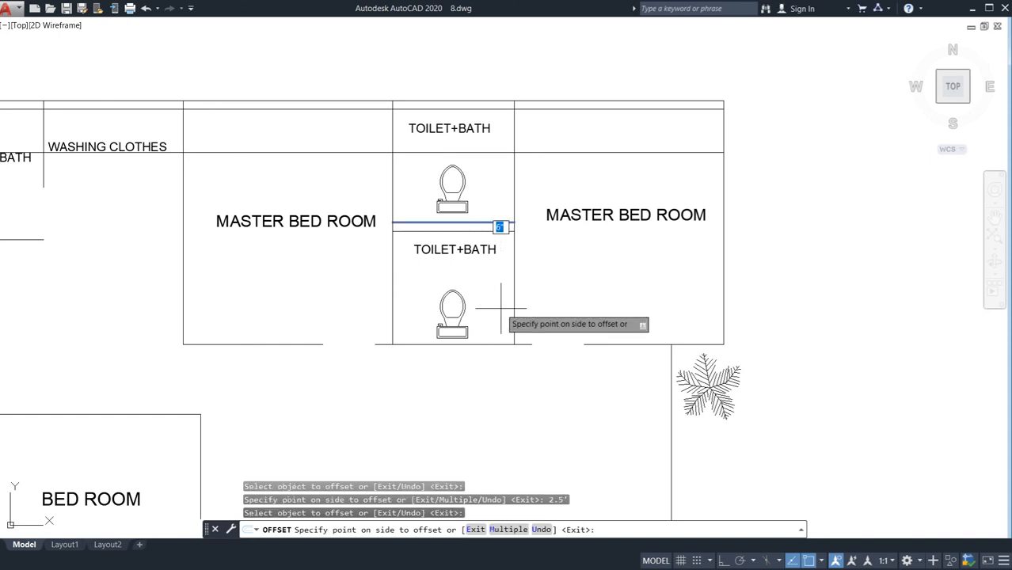
{"action": "left_click", "coordinate": [503, 296]}
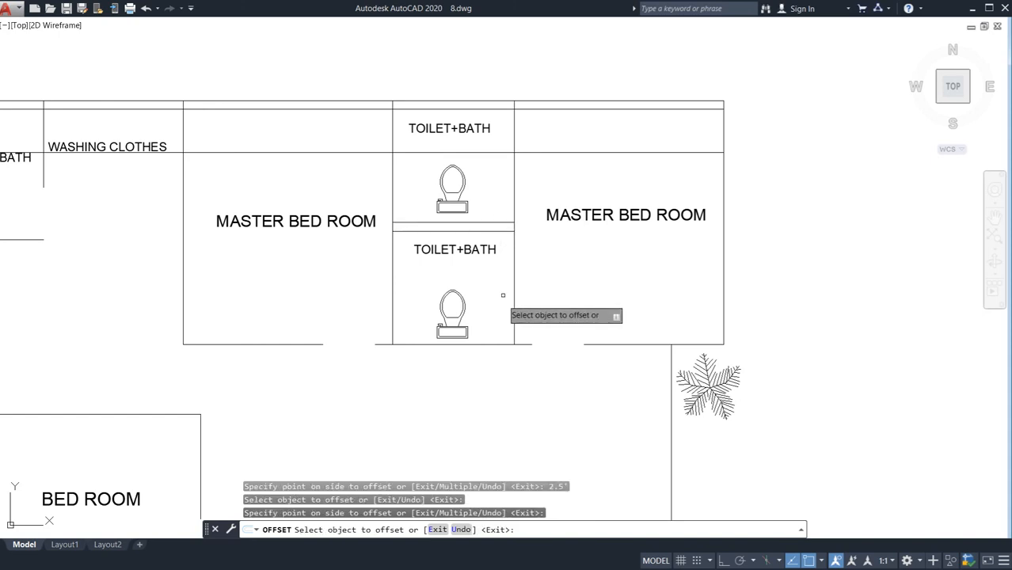
{"action": "left_click", "coordinate": [507, 232]}
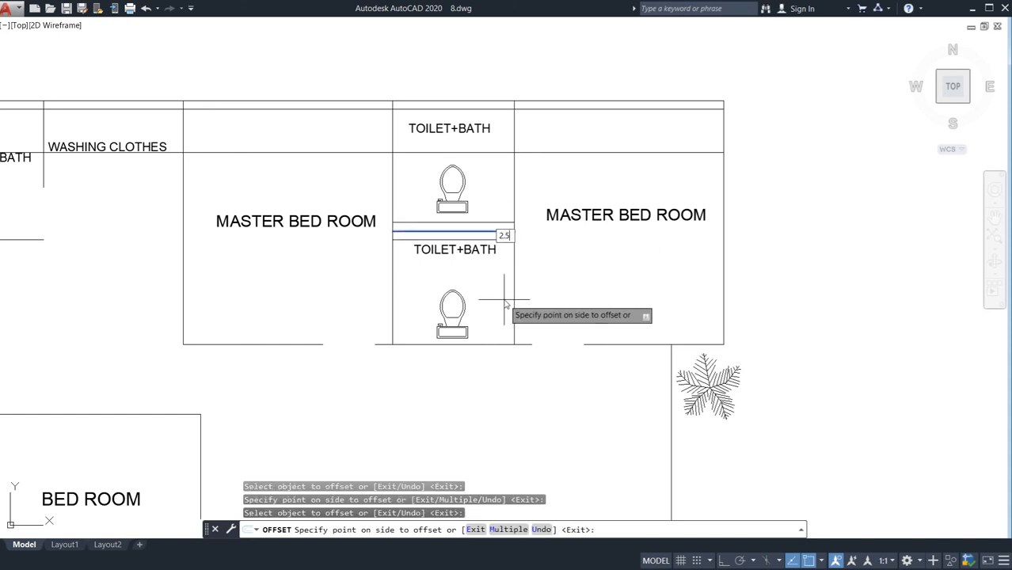
{"action": "left_click", "coordinate": [505, 299]}
{"action": "key", "text": "Escape"}
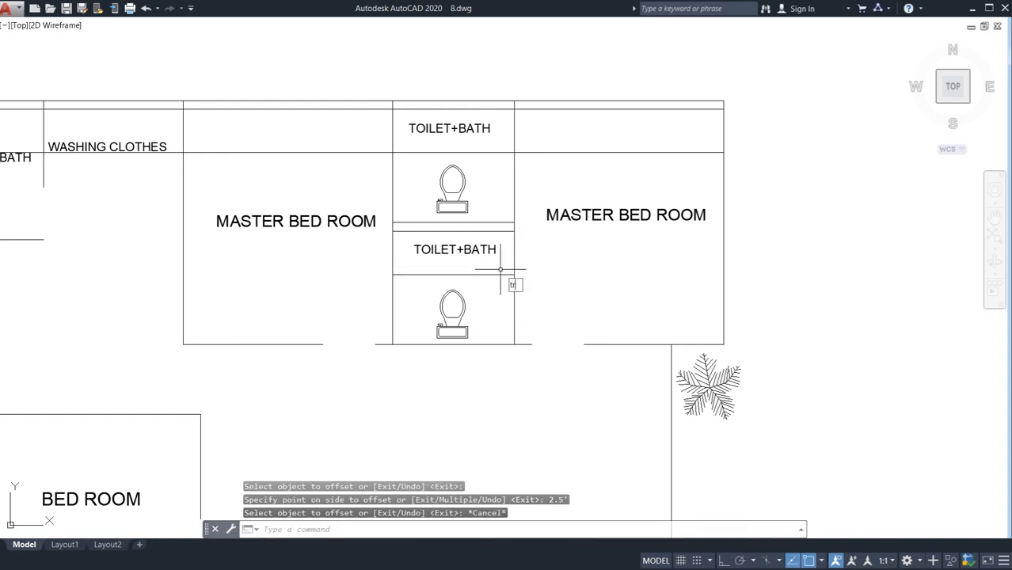
Trim the lower toilet's right wall and the upper toilet's left wall between their offset lines to open both doorways
{"action": "key", "text": "Return"}
{"action": "key", "text": "Return"}
{"action": "left_click", "coordinate": [519, 257]}
{"action": "left_click", "coordinate": [502, 251]}
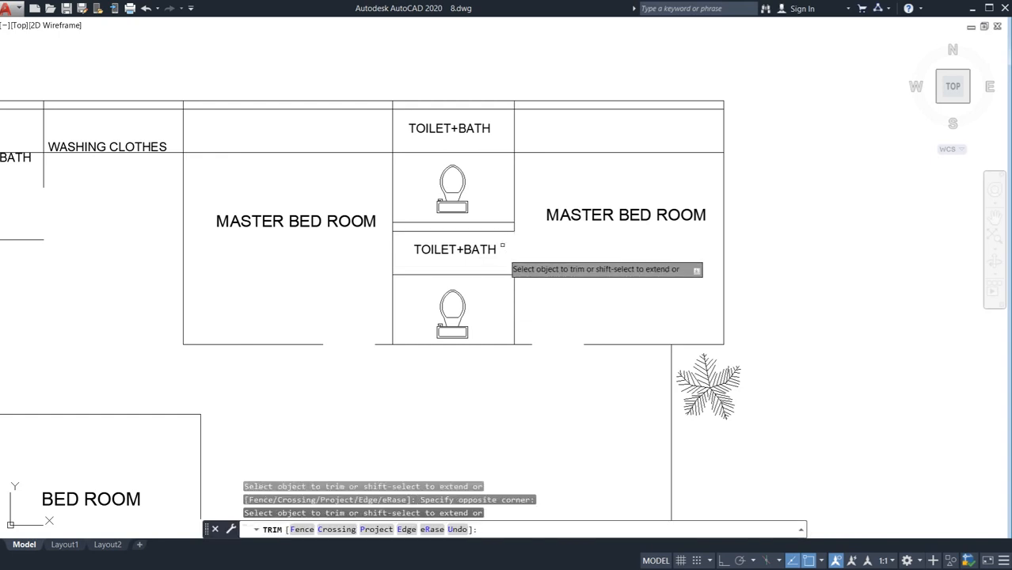
{"action": "left_click", "coordinate": [390, 131]}
{"action": "key", "text": "Escape"}
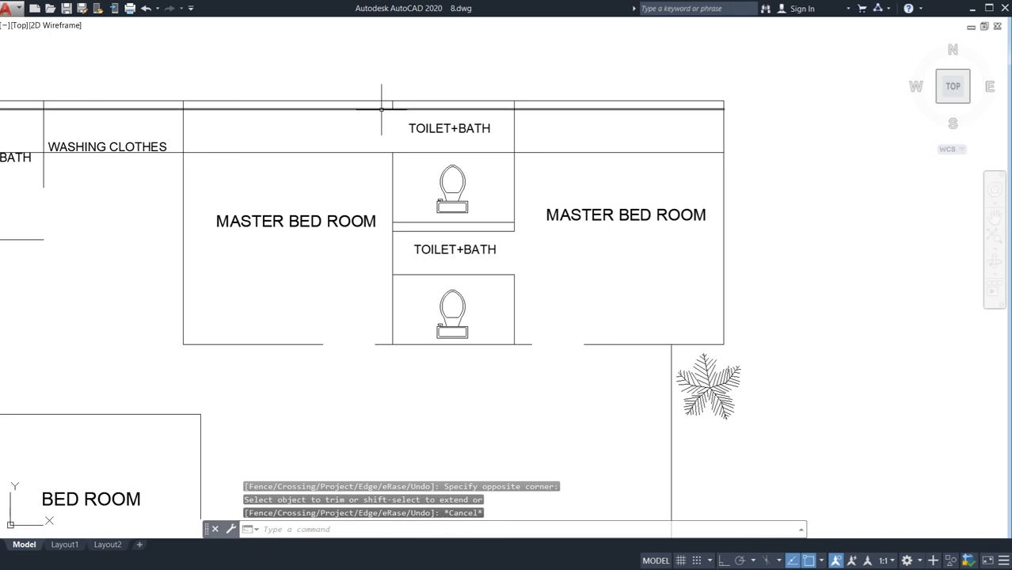
Erase the two long offset lines across the master bedrooms, the upper line of the toilet partition, and the lower toilet's remaining door line
{"action": "left_click", "coordinate": [381, 108]}
{"action": "left_click", "coordinate": [368, 152]}
{"action": "left_click", "coordinate": [365, 161]}
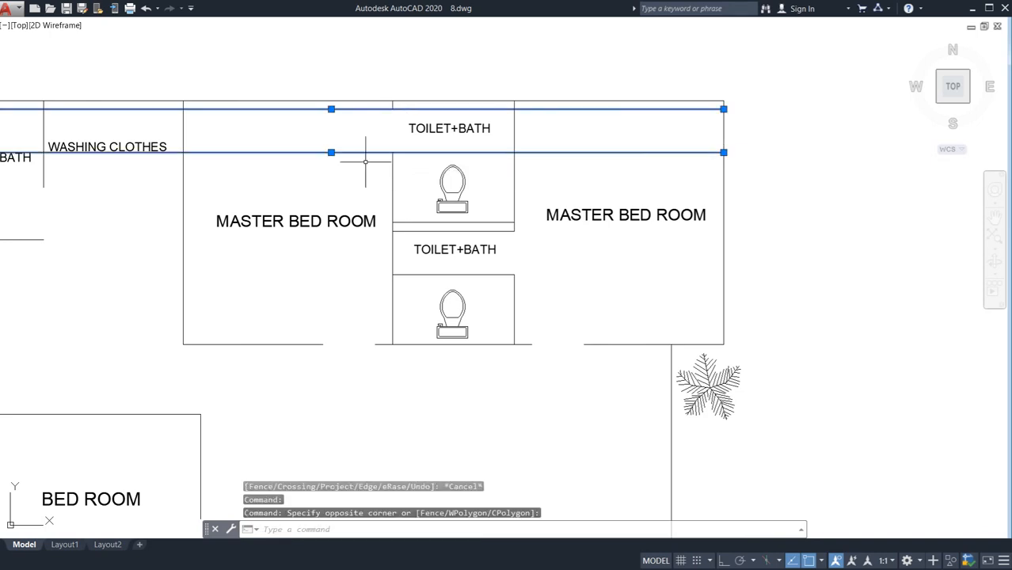
{"action": "left_click", "coordinate": [510, 224]}
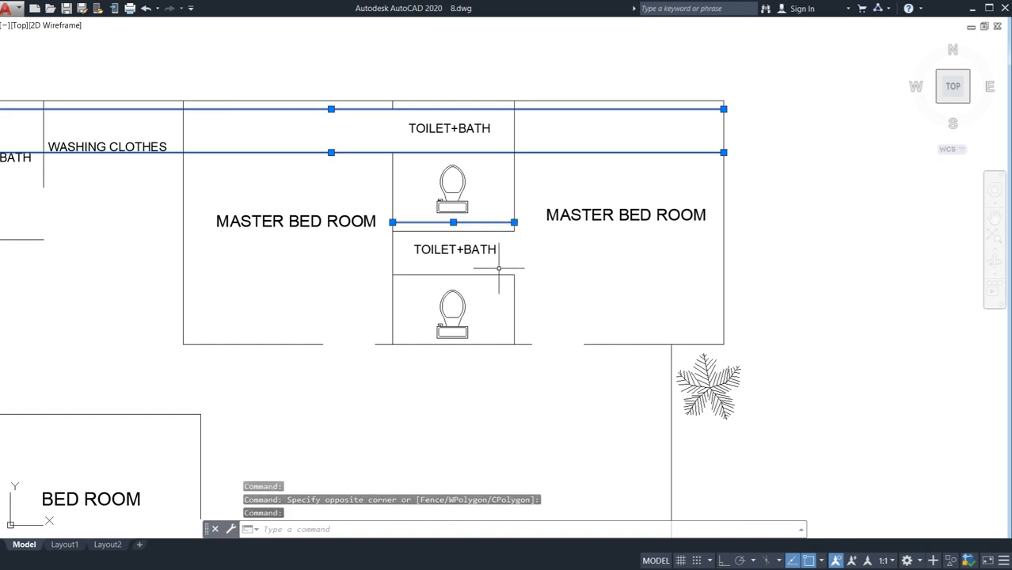
{"action": "left_click", "coordinate": [495, 267]}
{"action": "left_click", "coordinate": [492, 283]}
{"action": "key", "text": "Delete"}
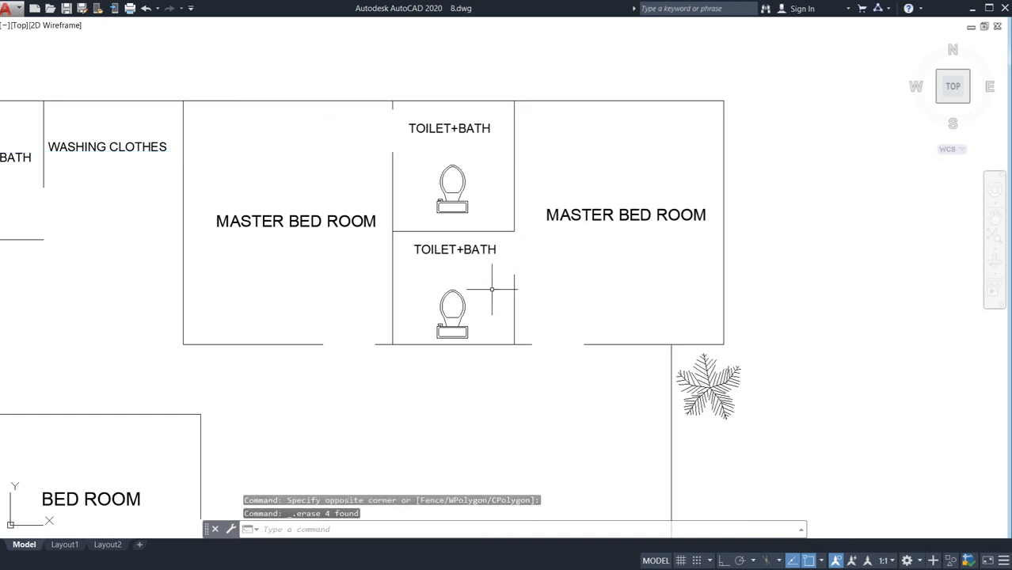
Trim the hall-side wall of the lower bedroom between its two offset lines to open the doorway, and end the trimming
{"action": "scroll", "coordinate": [492, 235], "scroll_direction": "down", "scroll_amount": 5}
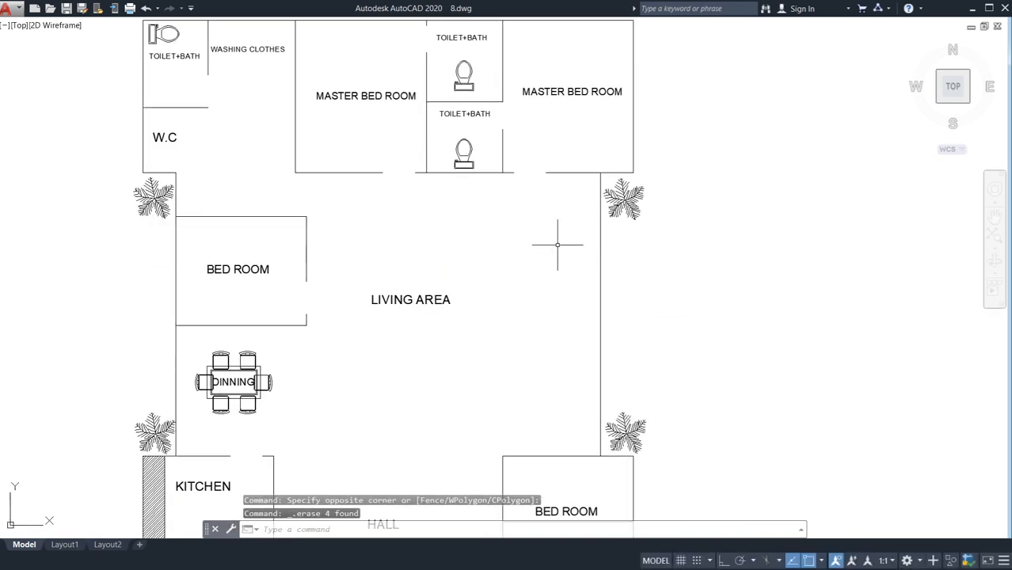
{"action": "middle_click_drag", "start_coordinate": [538, 329], "coordinate": [523, 232]}
{"action": "scroll", "coordinate": [518, 350], "scroll_direction": "up", "scroll_amount": 6}
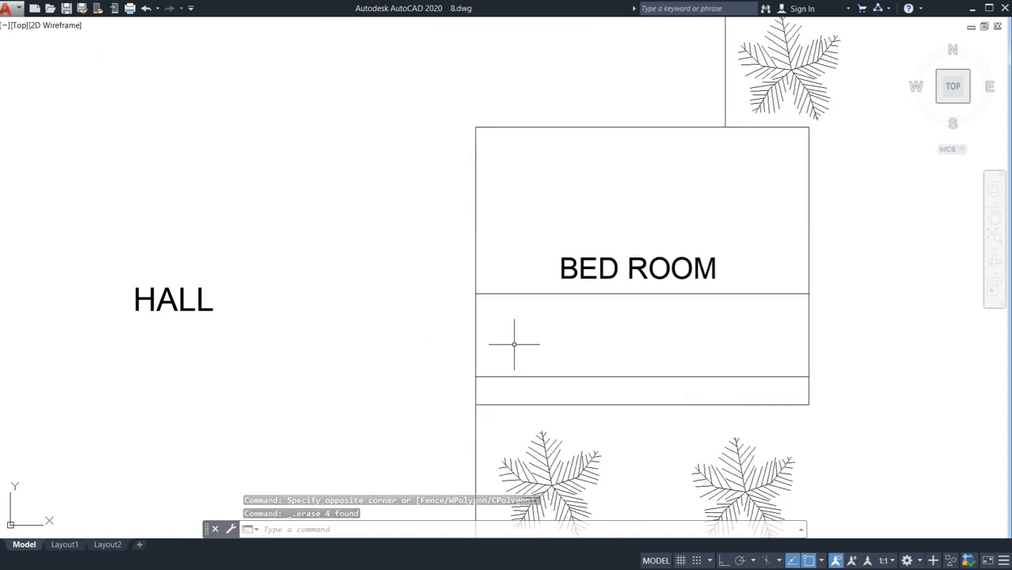
{"action": "type", "text": "tr"}
{"action": "key", "text": "Return"}
{"action": "key", "text": "Return"}
{"action": "left_click", "coordinate": [518, 336]}
{"action": "left_click", "coordinate": [452, 336]}
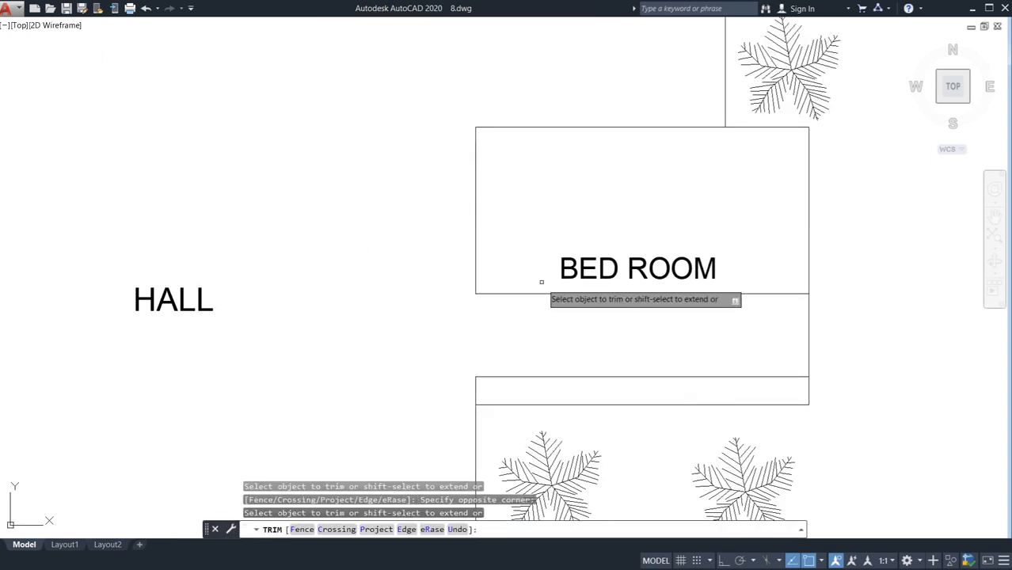
{"action": "left_click", "coordinate": [540, 282]}
{"action": "left_click", "coordinate": [522, 392]}
{"action": "key", "text": "Escape"}
Erase the two door-marking offset lines inside the bedroom beside the hall
{"action": "left_click", "coordinate": [543, 295]}
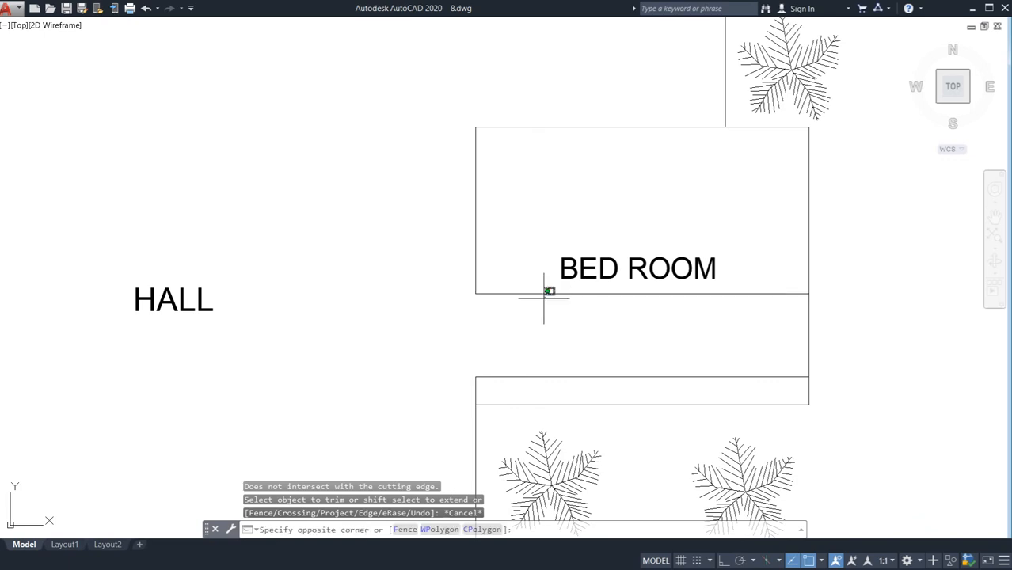
{"action": "left_click", "coordinate": [531, 378]}
{"action": "key", "text": "Delete"}
Copy the HALL label to a spot just below the original, and end the copying
{"action": "scroll", "coordinate": [524, 300], "scroll_direction": "down", "scroll_amount": 4}
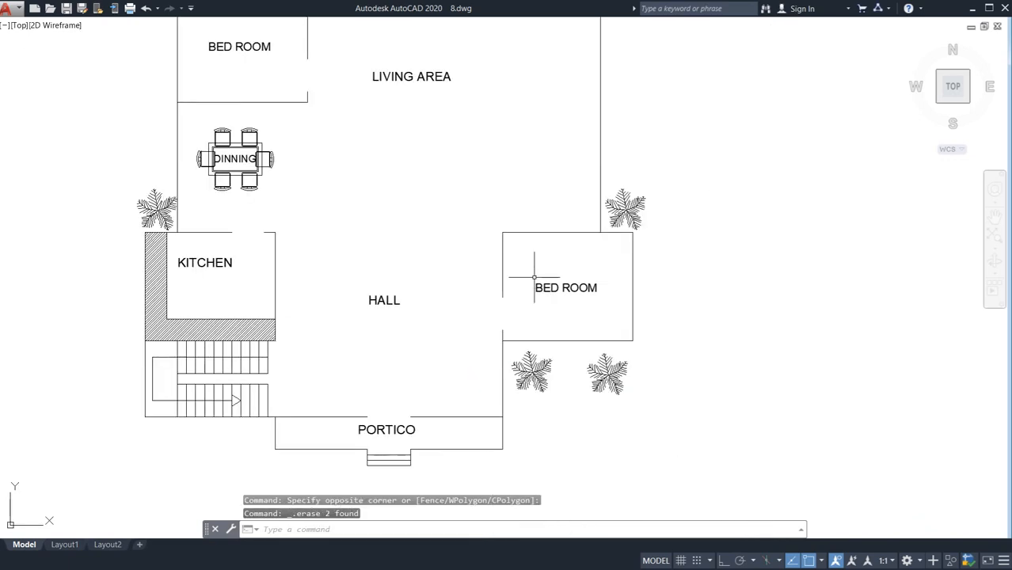
{"action": "scroll", "coordinate": [424, 285], "scroll_direction": "down", "scroll_amount": 1}
{"action": "middle_click_drag", "start_coordinate": [441, 300], "coordinate": [488, 323]}
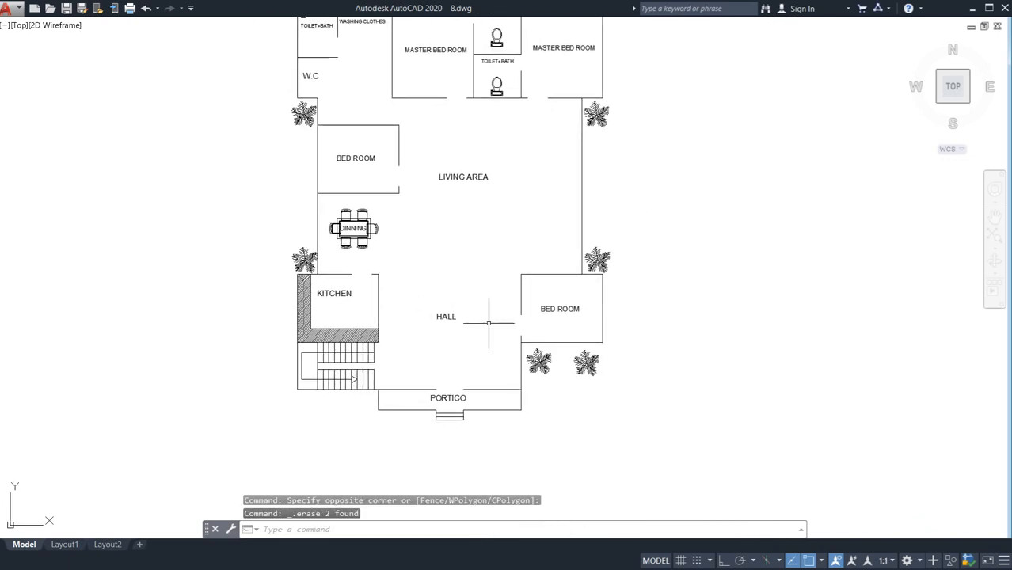
{"action": "scroll", "coordinate": [448, 324], "scroll_direction": "up", "scroll_amount": 2}
{"action": "left_click", "coordinate": [438, 312]}
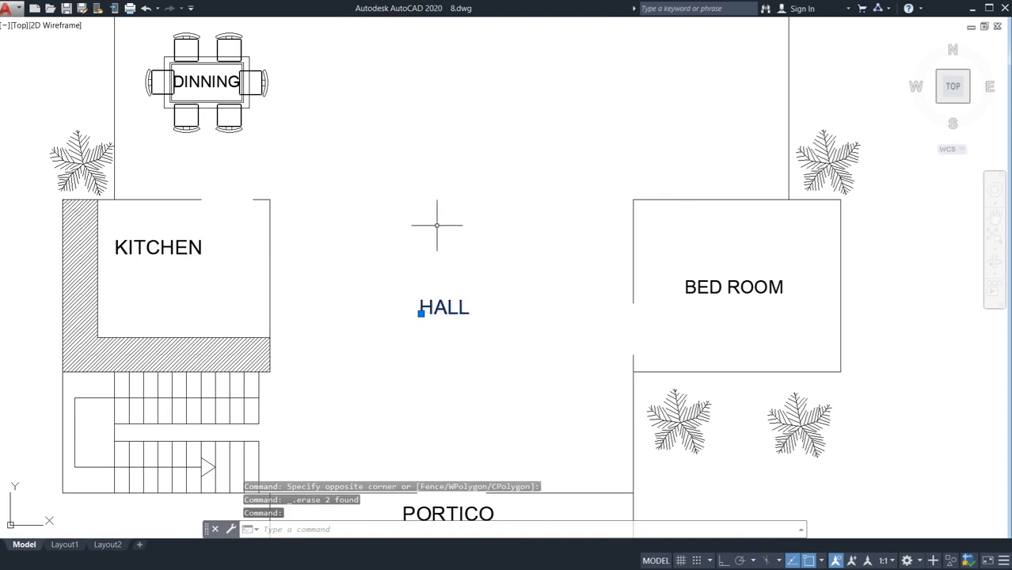
{"action": "key", "text": "Return"}
{"action": "left_click", "coordinate": [421, 312]}
{"action": "left_click", "coordinate": [431, 403]}
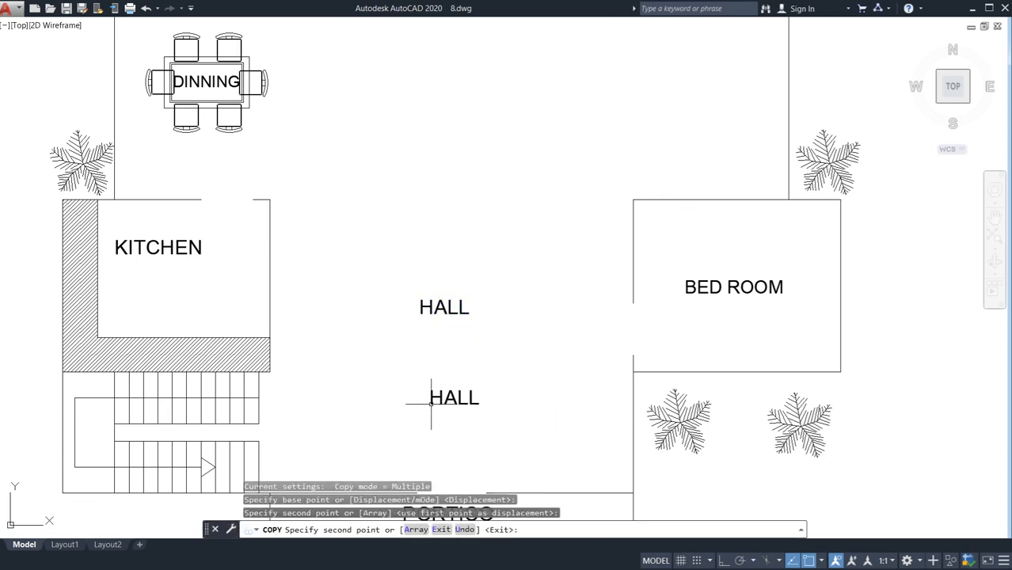
{"action": "key", "text": "Escape"}
Change the text of the copied HALL label to D
{"action": "scroll", "coordinate": [456, 402], "scroll_direction": "up", "scroll_amount": 2}
{"action": "double_click", "coordinate": [465, 396]}
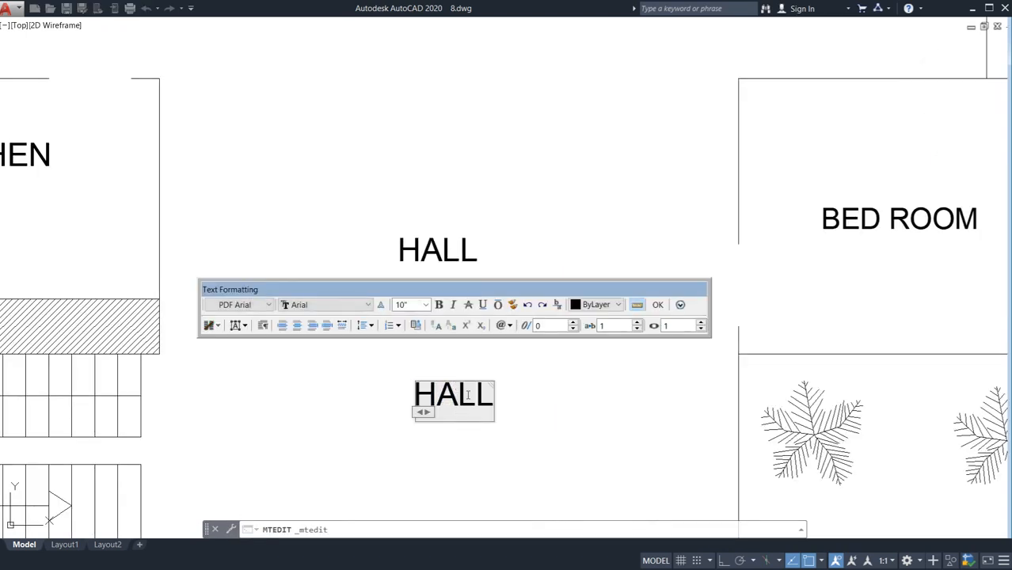
{"action": "left_click", "coordinate": [507, 397]}
{"action": "left_click", "coordinate": [418, 399]}
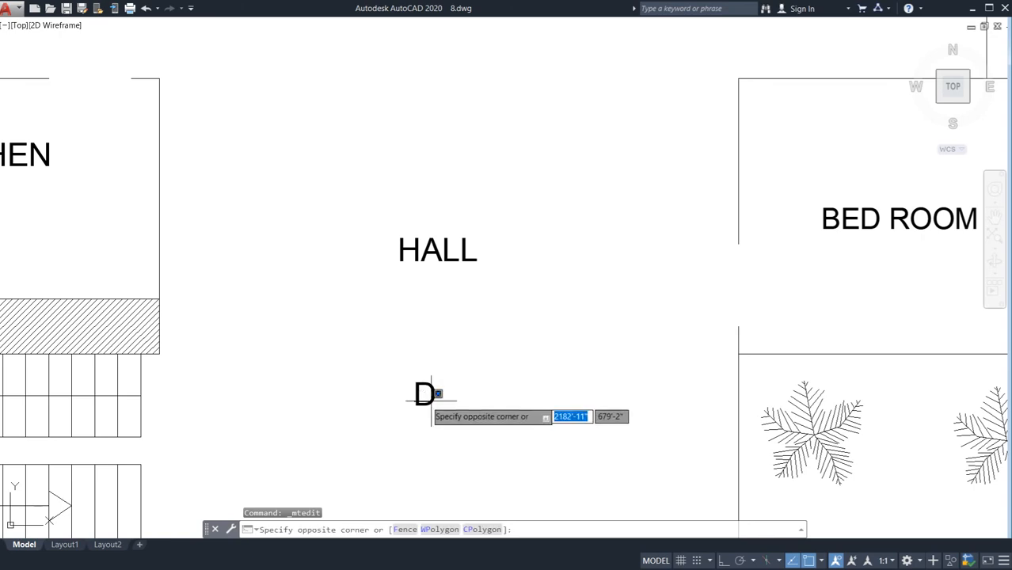
Copy the D label into the door opening between the hall and the portico
{"action": "left_click", "coordinate": [452, 383]}
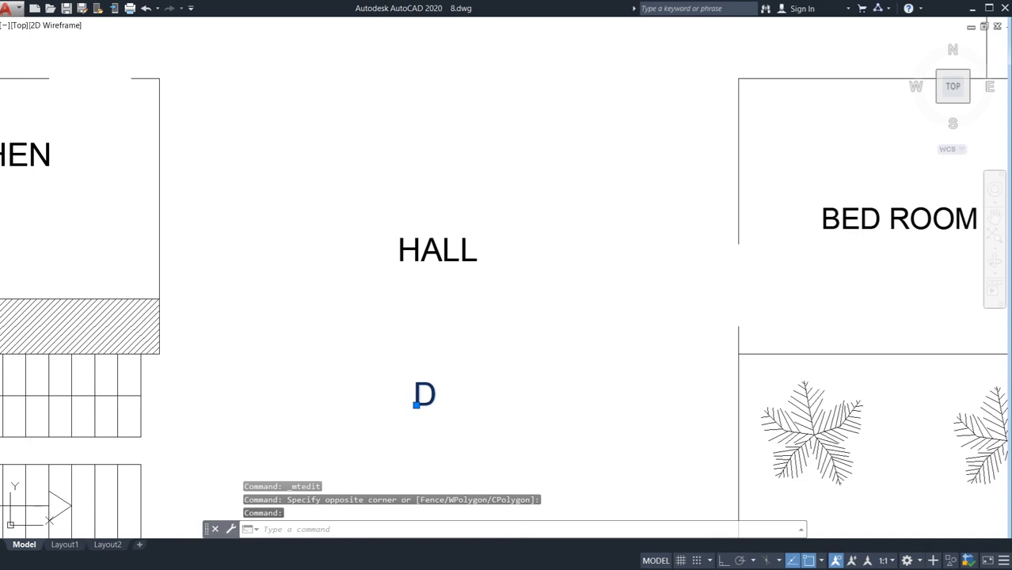
{"action": "scroll", "coordinate": [465, 289], "scroll_direction": "down", "scroll_amount": 2}
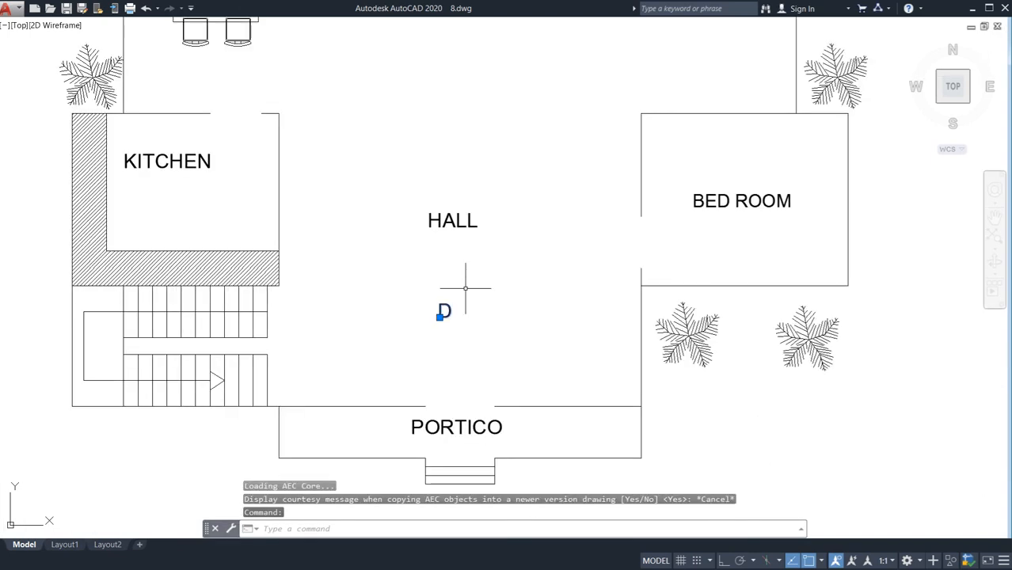
{"action": "key", "text": "Return"}
{"action": "left_click", "coordinate": [445, 313]}
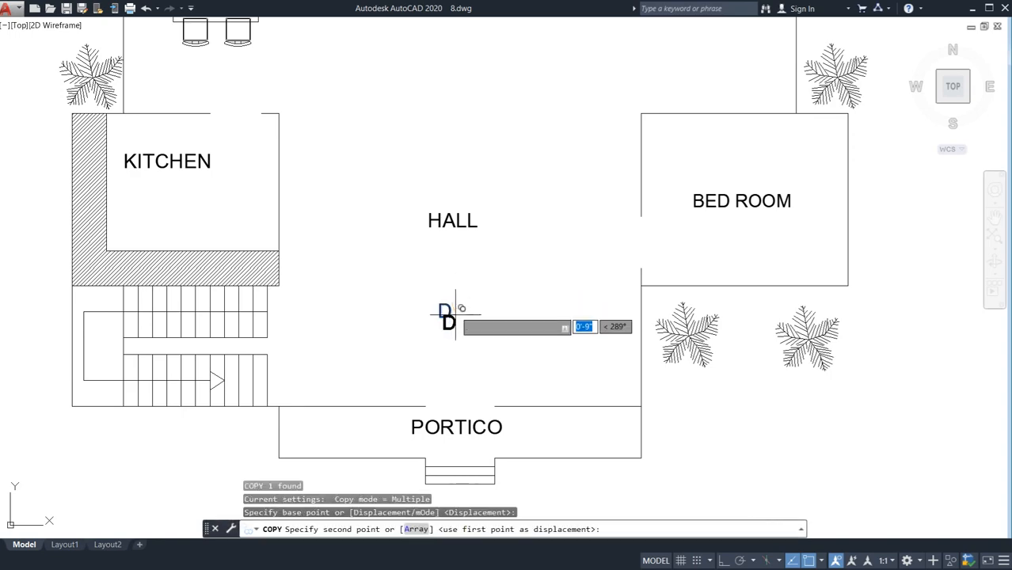
{"action": "scroll", "coordinate": [462, 395], "scroll_direction": "up", "scroll_amount": 2}
{"action": "left_click", "coordinate": [457, 394]}
Place further copies of the D label in the door openings of the bedroom beside the hall and the kitchen
{"action": "scroll", "coordinate": [459, 396], "scroll_direction": "down", "scroll_amount": 3}
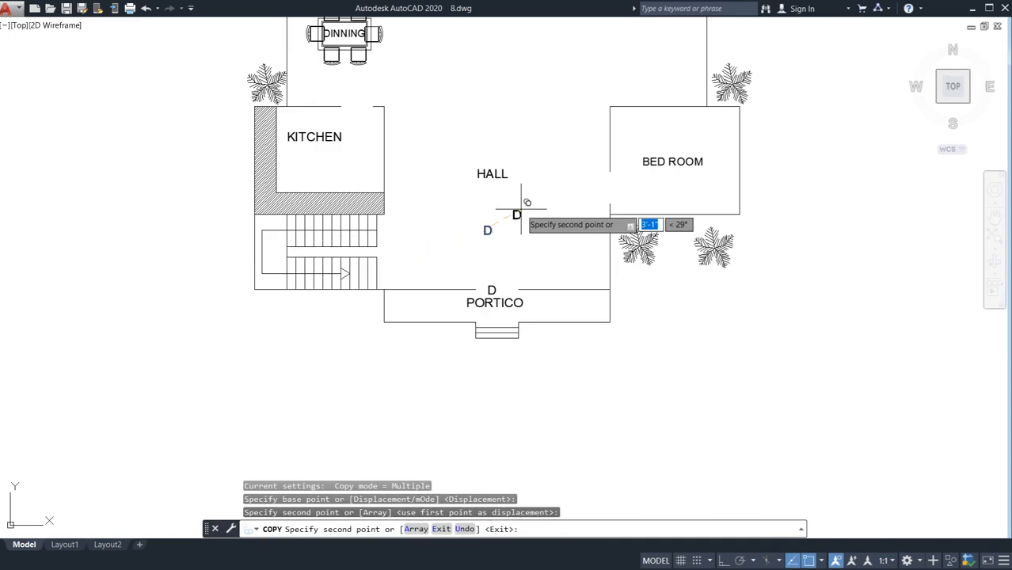
{"action": "middle_click_drag", "start_coordinate": [517, 207], "coordinate": [542, 307]}
{"action": "scroll", "coordinate": [542, 307], "scroll_direction": "up", "scroll_amount": 3}
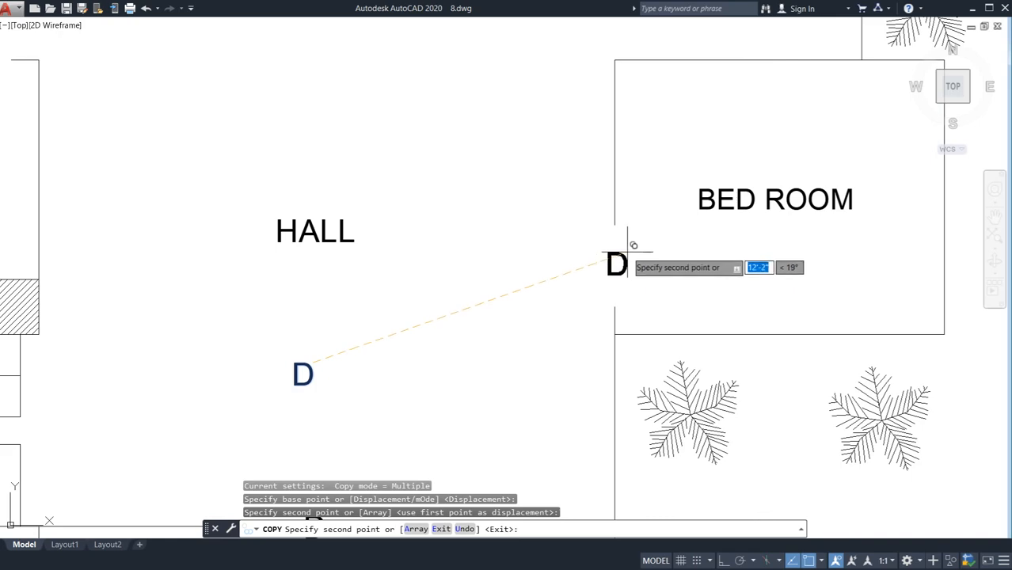
{"action": "left_click", "coordinate": [626, 251]}
{"action": "scroll", "coordinate": [414, 173], "scroll_direction": "down", "scroll_amount": 2}
{"action": "middle_click_drag", "start_coordinate": [410, 197], "coordinate": [504, 249]}
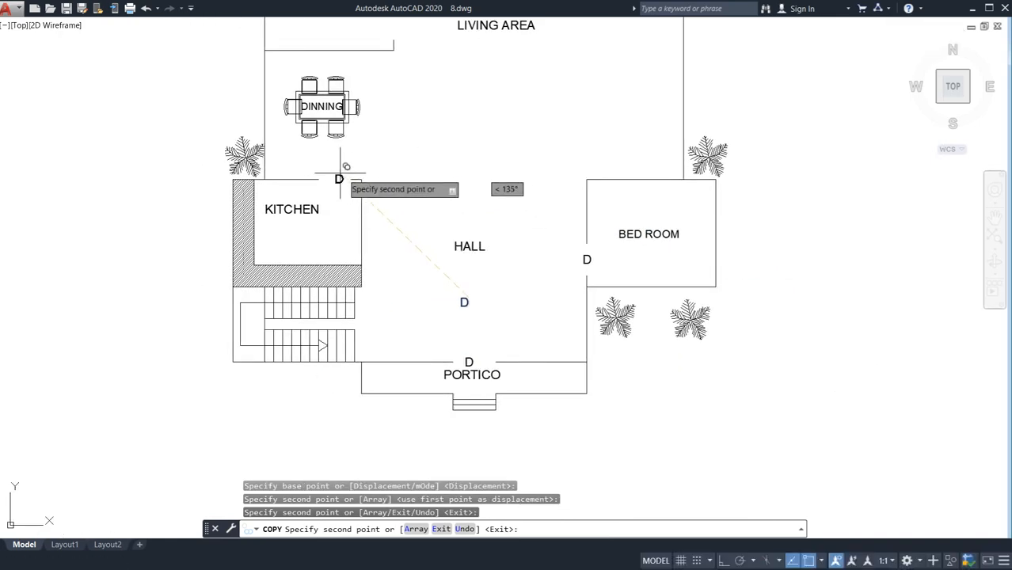
{"action": "scroll", "coordinate": [336, 173], "scroll_direction": "up", "scroll_amount": 1}
{"action": "left_click", "coordinate": [338, 172]}
{"action": "scroll", "coordinate": [428, 151], "scroll_direction": "down", "scroll_amount": 2}
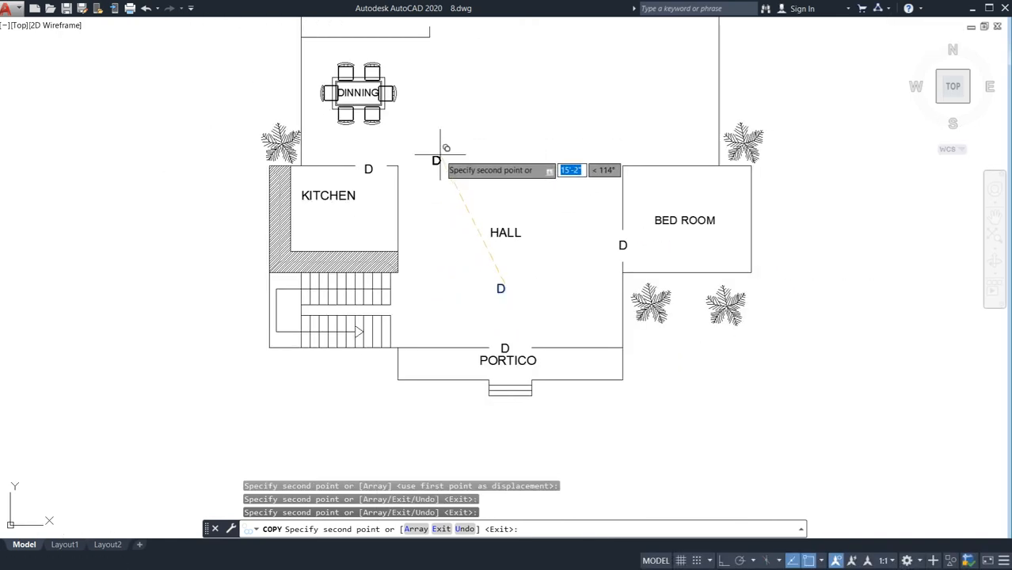
Copy the D label into the door openings of the bedroom beside the living area and the toilet+bath next to washing clothes
{"action": "middle_click_drag", "start_coordinate": [402, 96], "coordinate": [390, 272]}
{"action": "left_click", "coordinate": [427, 174]}
{"action": "scroll", "coordinate": [422, 171], "scroll_direction": "up", "scroll_amount": 4}
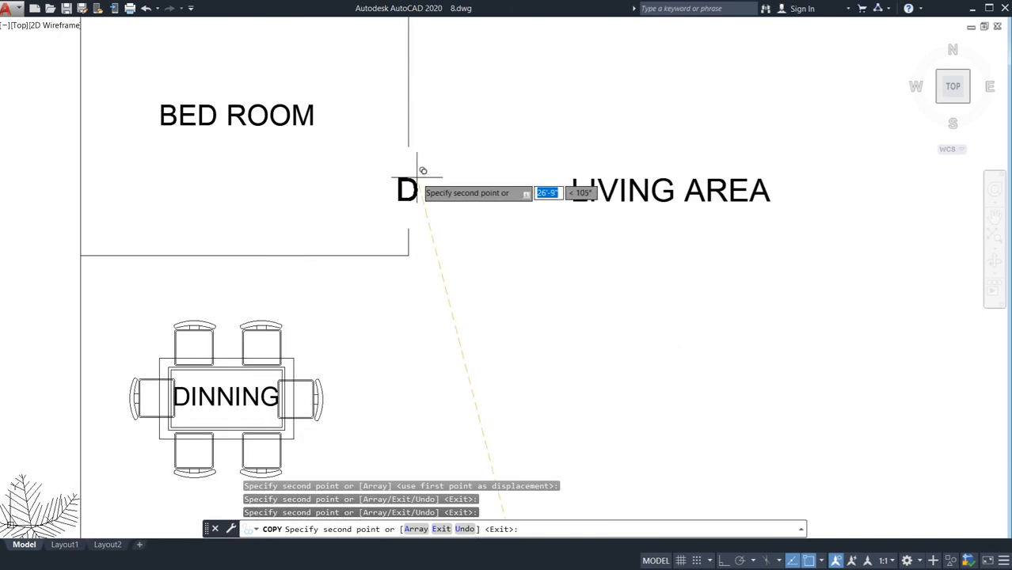
{"action": "scroll", "coordinate": [463, 147], "scroll_direction": "down", "scroll_amount": 2}
{"action": "scroll", "coordinate": [455, 154], "scroll_direction": "down", "scroll_amount": 3}
{"action": "middle_click_drag", "start_coordinate": [452, 264], "coordinate": [451, 312]}
{"action": "scroll", "coordinate": [384, 154], "scroll_direction": "up", "scroll_amount": 4}
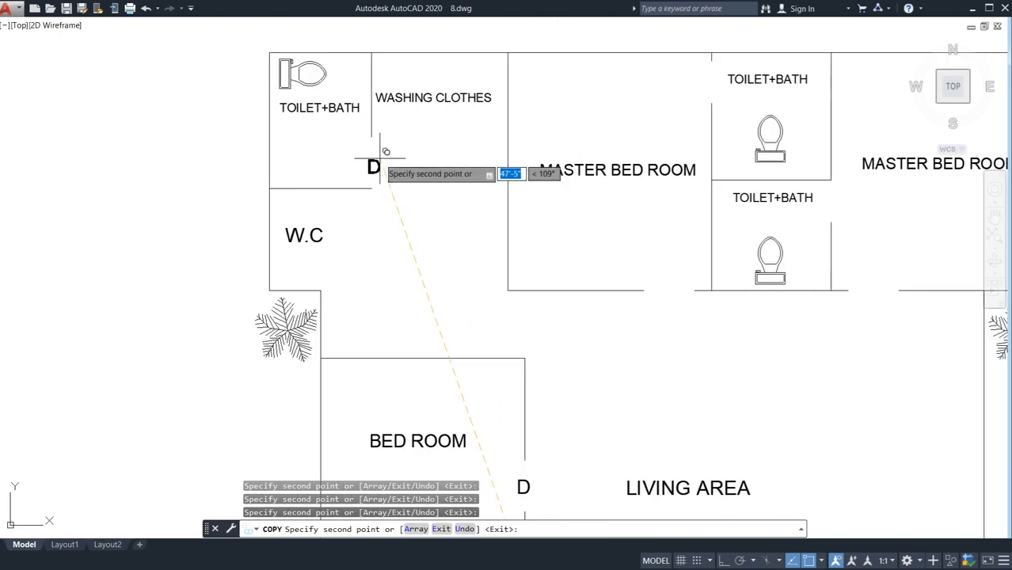
{"action": "left_click", "coordinate": [380, 149]}
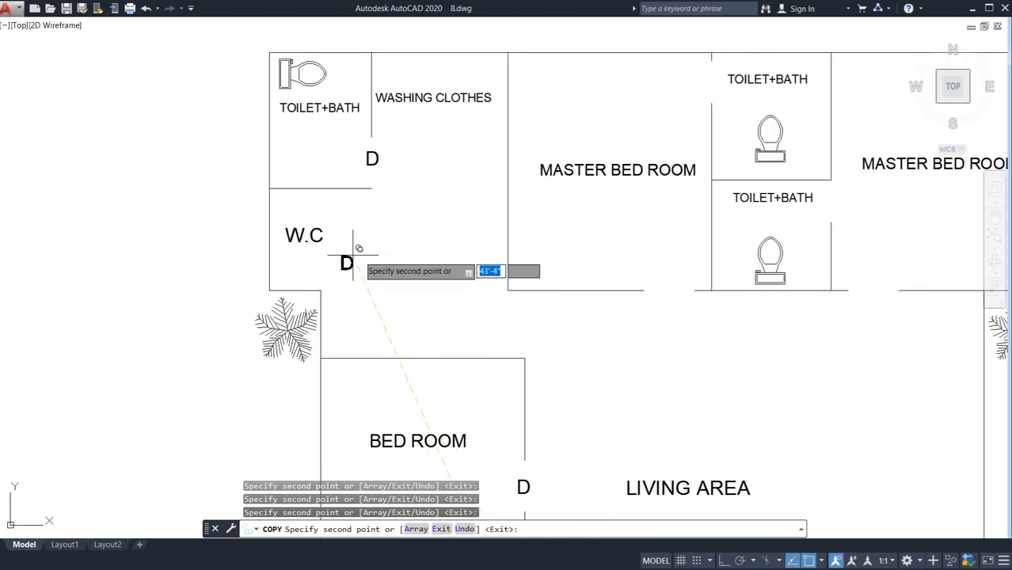
Place D label copies in the door openings of both master bedrooms and their attached toilets, and end the copying
{"action": "left_click", "coordinate": [676, 278]}
{"action": "middle_click_drag", "start_coordinate": [745, 361], "coordinate": [473, 354]}
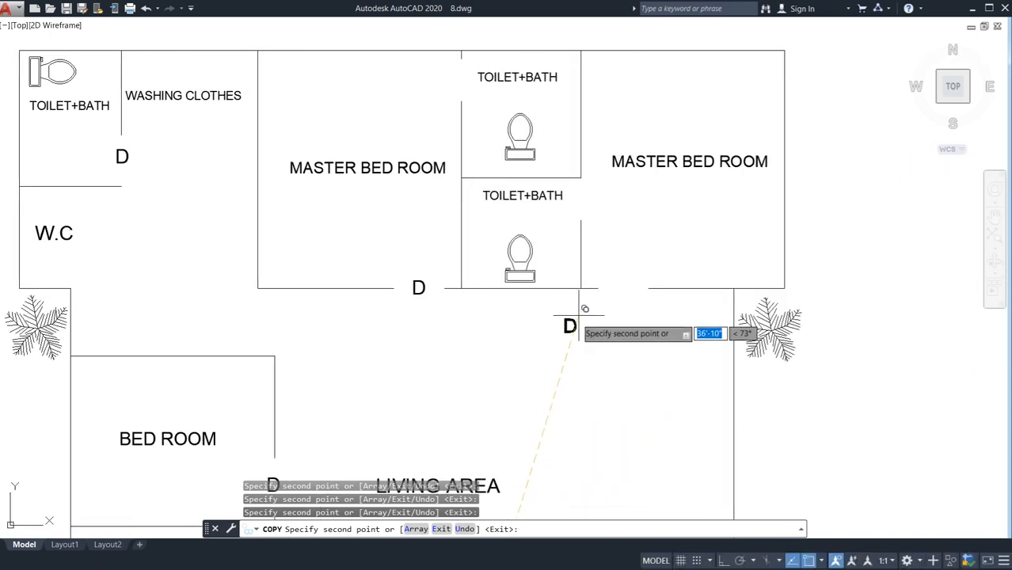
{"action": "left_click", "coordinate": [638, 277]}
{"action": "left_click", "coordinate": [594, 184]}
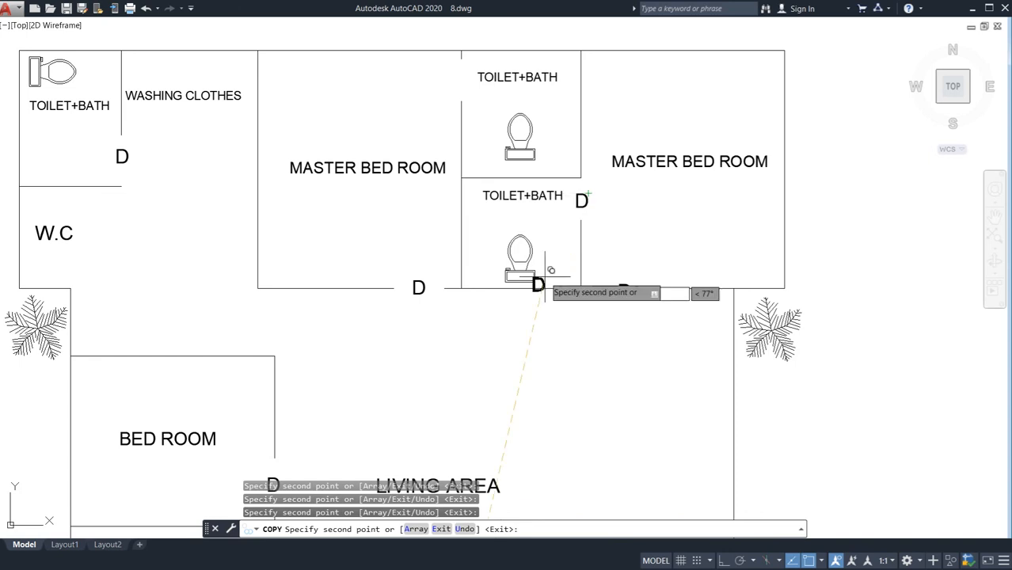
{"action": "middle_click_drag", "start_coordinate": [551, 268], "coordinate": [560, 343]}
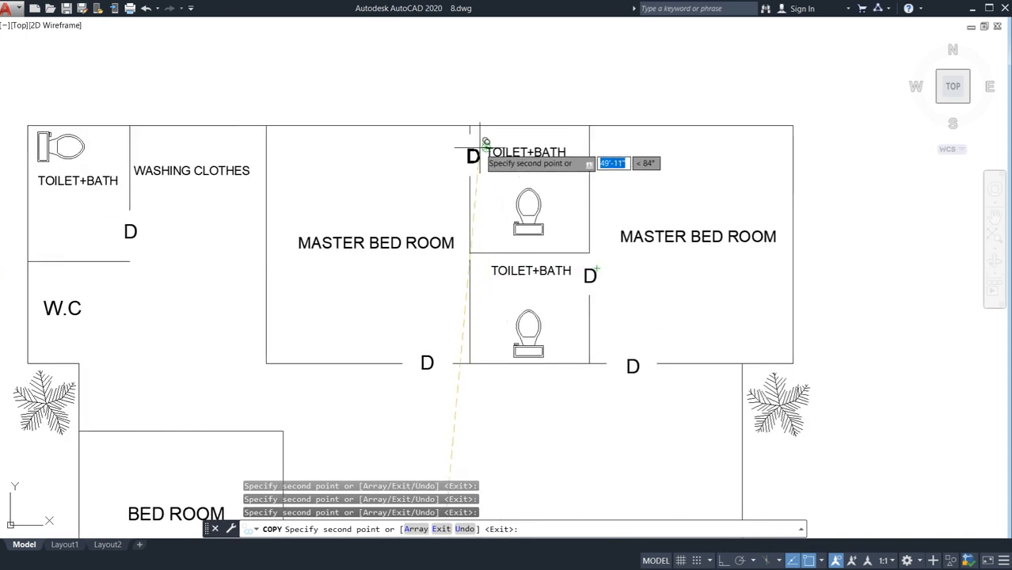
{"action": "scroll", "coordinate": [480, 146], "scroll_direction": "up", "scroll_amount": 2}
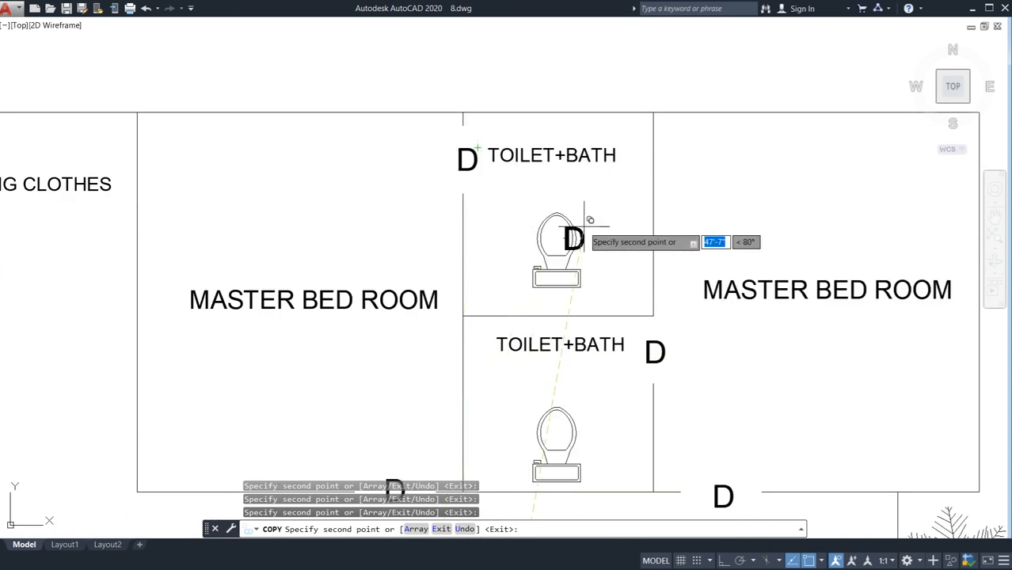
{"action": "key", "text": "Escape"}
Turn off the clean screen display to bring back the ribbon and taskbar
{"action": "scroll", "coordinate": [473, 232], "scroll_direction": "down", "scroll_amount": 4}
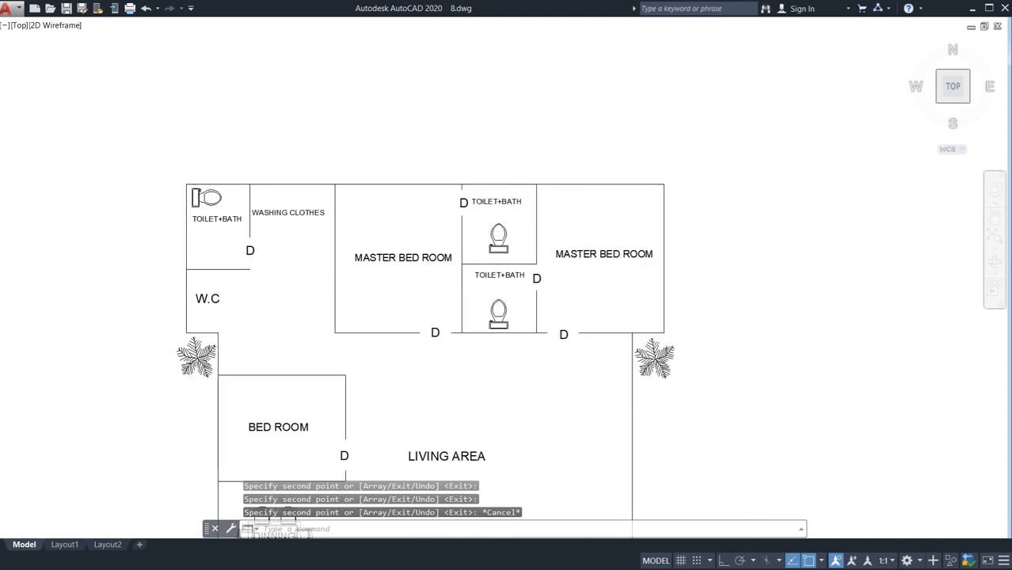
{"action": "scroll", "coordinate": [471, 230], "scroll_direction": "down", "scroll_amount": 1}
{"action": "middle_click_drag", "start_coordinate": [525, 347], "coordinate": [551, 226]}
{"action": "mouse_move", "coordinate": [486, 333]}
{"action": "middle_mouse_down"}
{"action": "mouse_move", "coordinate": [496, 302]}
{"action": "mouse_move", "coordinate": [535, 280]}
{"action": "mouse_move", "coordinate": [546, 289]}
{"action": "mouse_move", "coordinate": [505, 304]}
{"action": "mouse_move", "coordinate": [504, 325]}
{"action": "middle_mouse_up"}
{"action": "key", "text": "Escape"}
{"action": "key", "text": "Escape"}
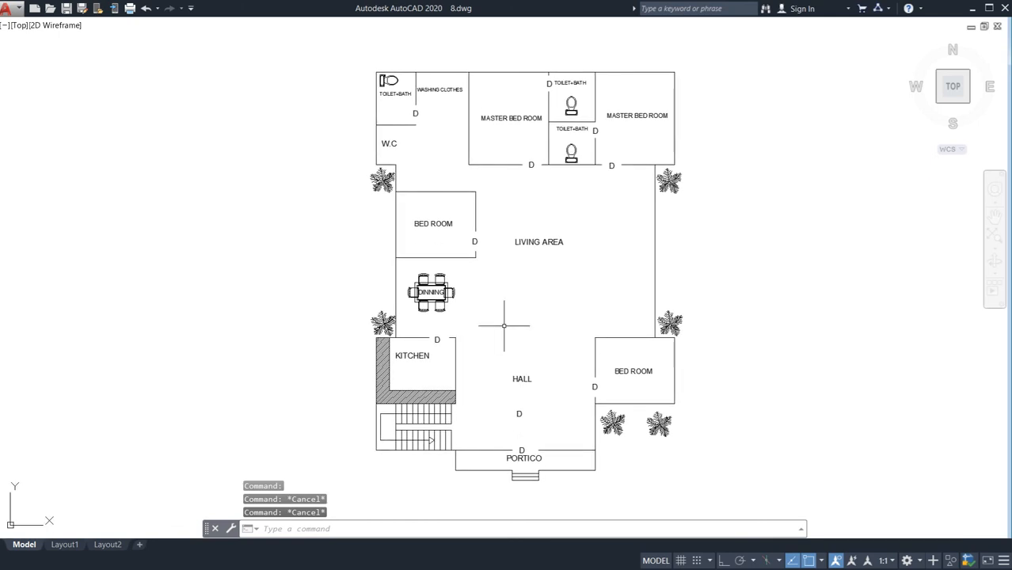
{"action": "middle_click_drag", "start_coordinate": [529, 360], "coordinate": [514, 355]}
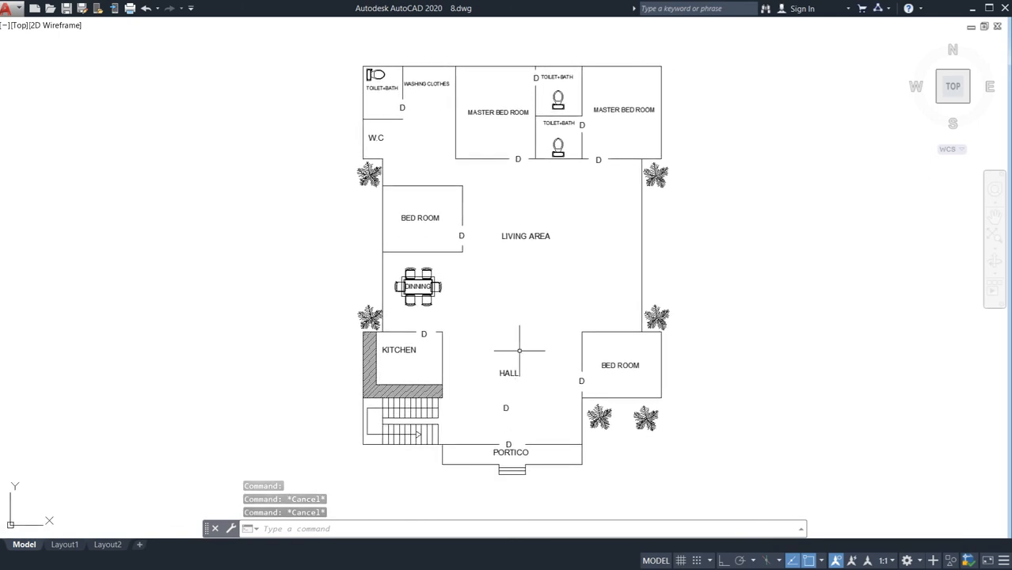
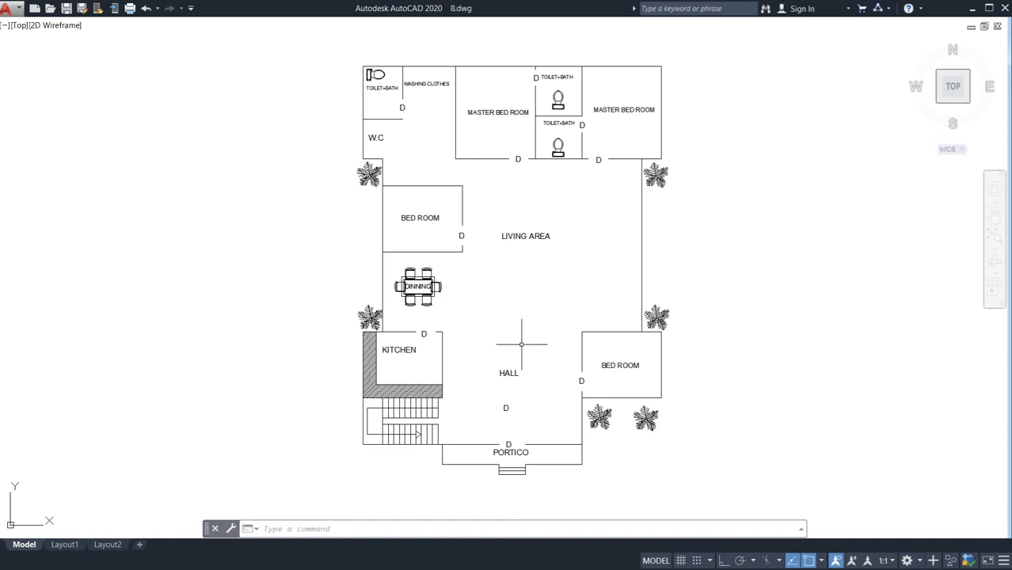
{"action": "left_click", "coordinate": [989, 560]}
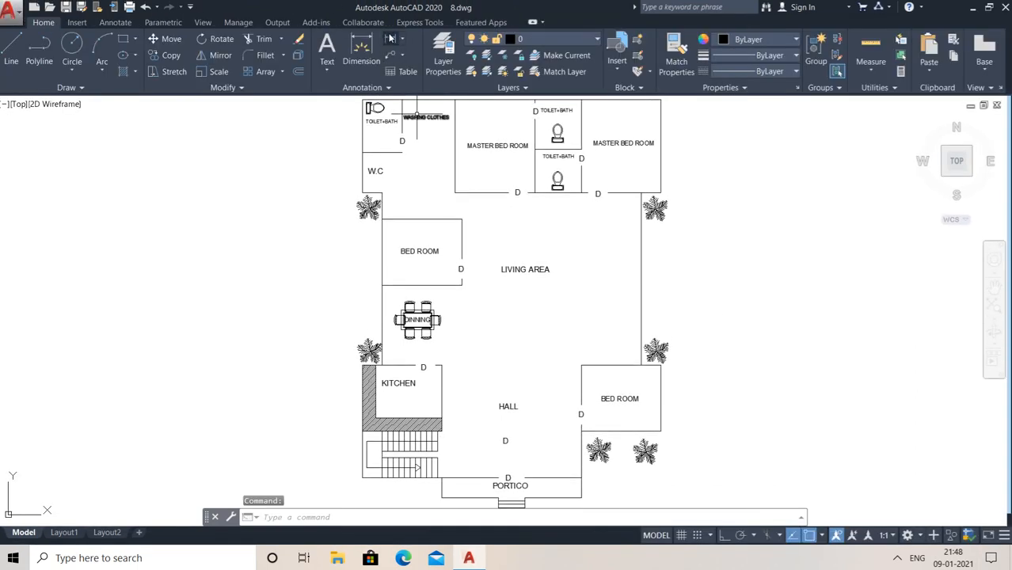
Add linear dimensions for the height and width of the master bedroom at the plan's upper-right corner
{"action": "left_click", "coordinate": [390, 38]}
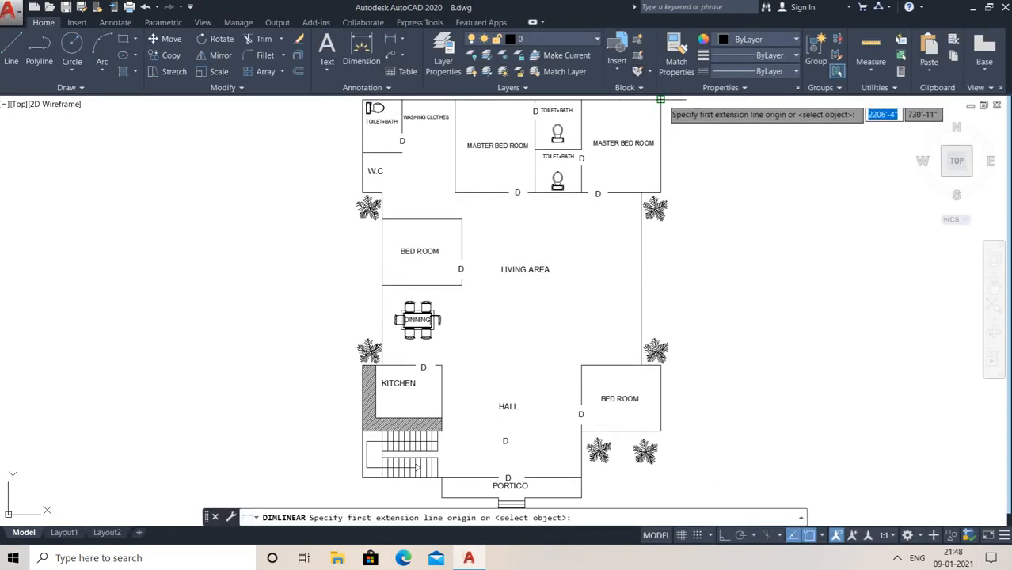
{"action": "left_click", "coordinate": [661, 100]}
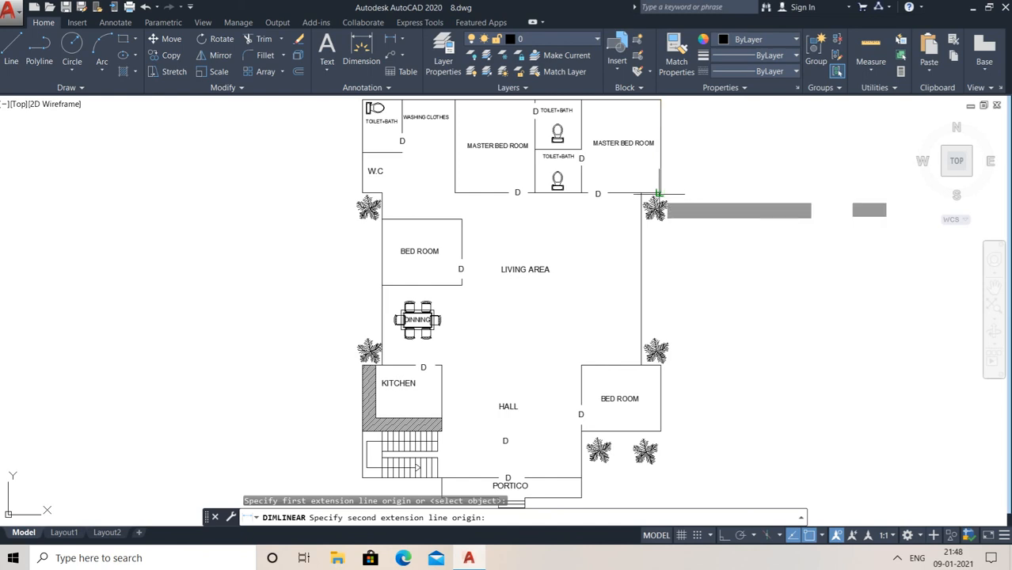
{"action": "left_click", "coordinate": [658, 193]}
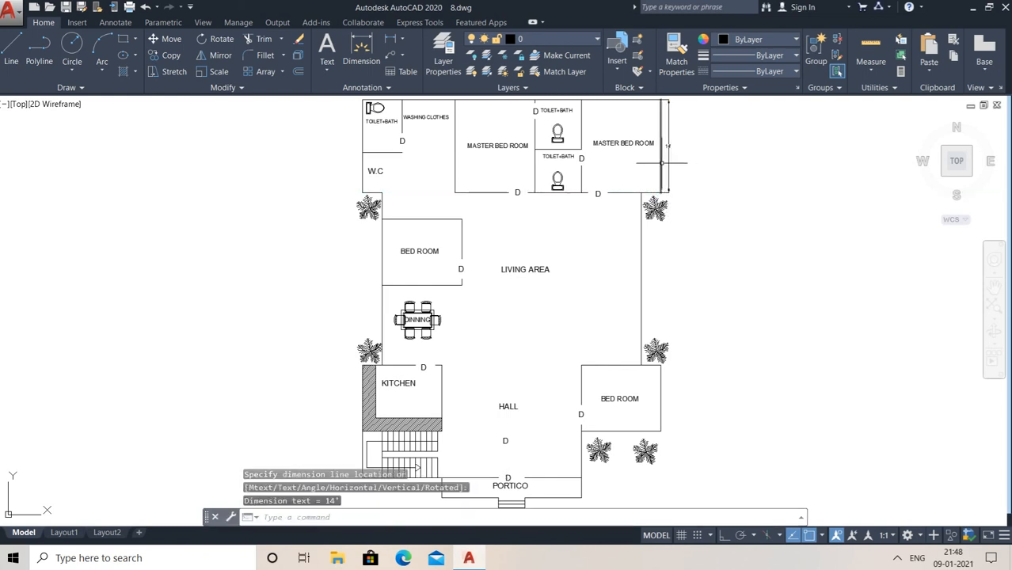
{"action": "scroll", "coordinate": [662, 164], "scroll_direction": "up", "scroll_amount": 5}
{"action": "key", "text": "Return"}
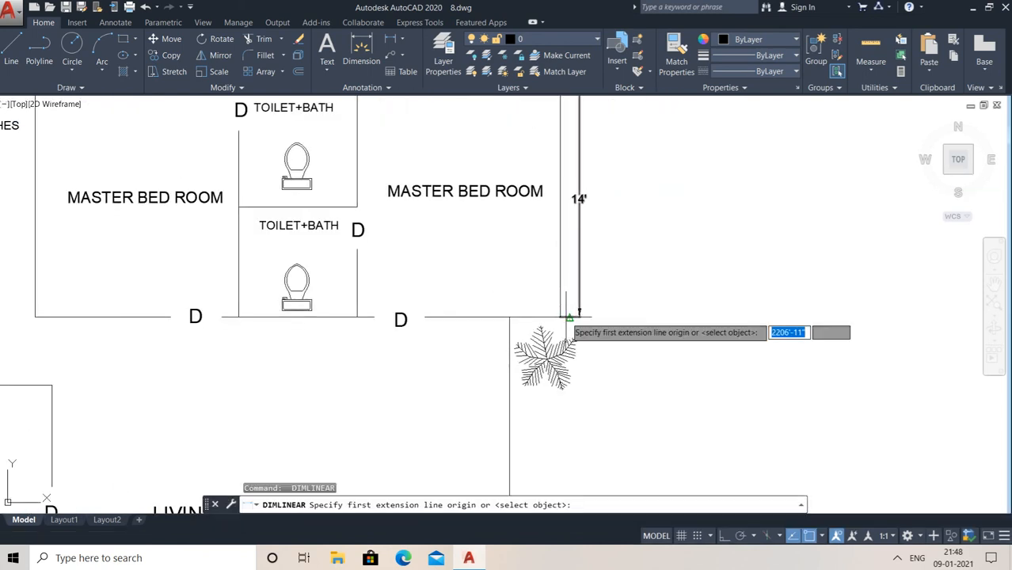
{"action": "left_click", "coordinate": [562, 317]}
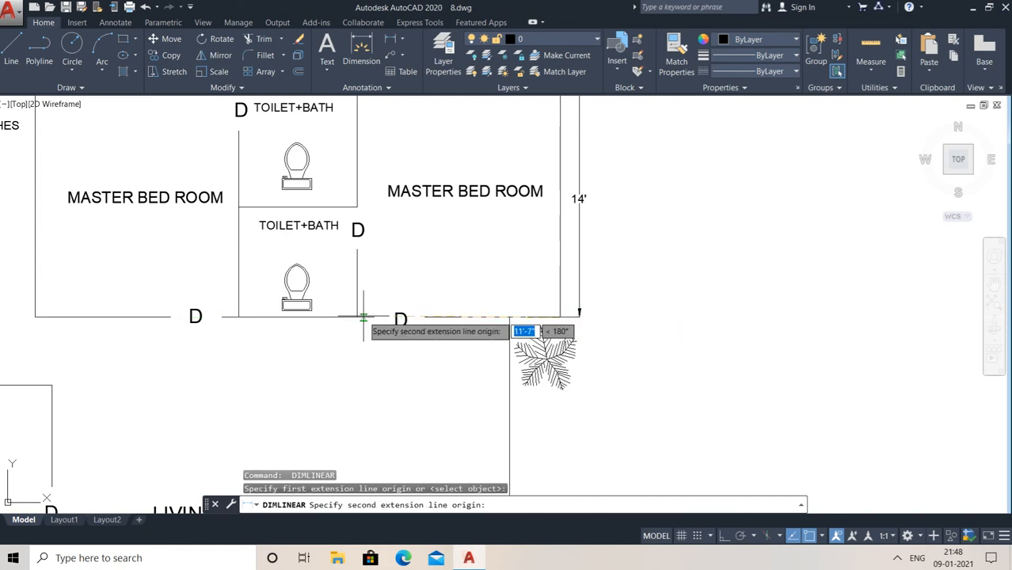
{"action": "left_click", "coordinate": [356, 317]}
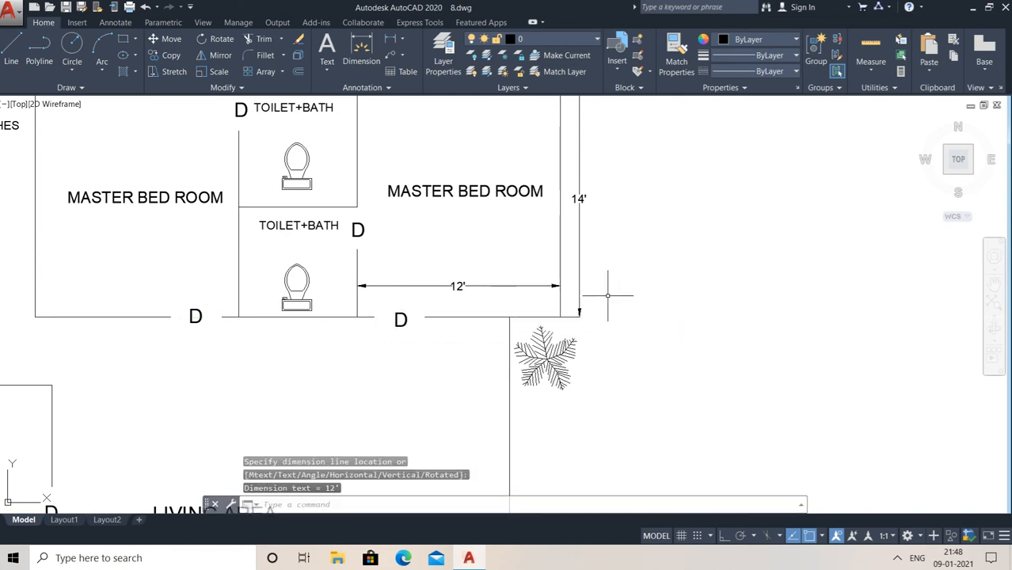
Add a vertical linear dimension along the living area's outer wall, from the lower bedroom up to the master bedroom
{"action": "scroll", "coordinate": [607, 295], "scroll_direction": "down", "scroll_amount": 1}
{"action": "middle_click_drag", "start_coordinate": [637, 274], "coordinate": [789, 233]}
{"action": "scroll", "coordinate": [546, 307], "scroll_direction": "down", "scroll_amount": 1}
{"action": "middle_click_drag", "start_coordinate": [586, 315], "coordinate": [539, 226]}
{"action": "key", "text": "Return"}
{"action": "left_click", "coordinate": [590, 360]}
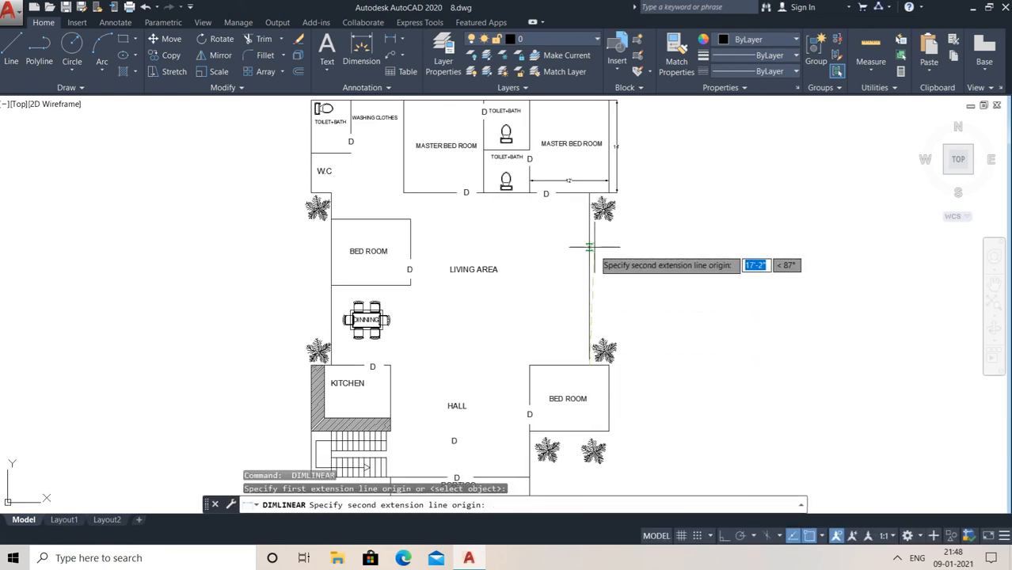
{"action": "left_click", "coordinate": [590, 199]}
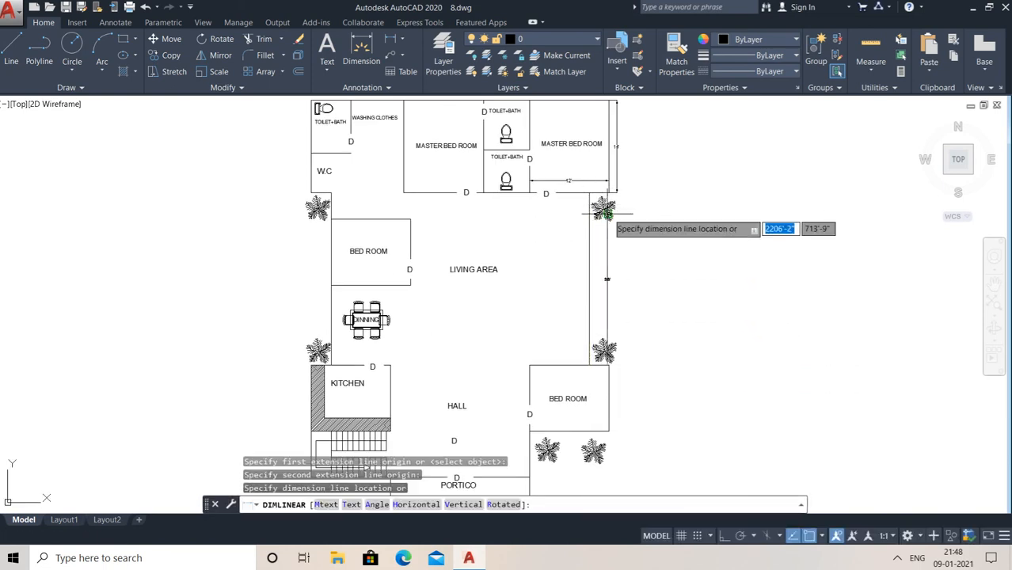
{"action": "left_click", "coordinate": [603, 213]}
{"action": "middle_click_drag", "start_coordinate": [652, 294], "coordinate": [640, 185]}
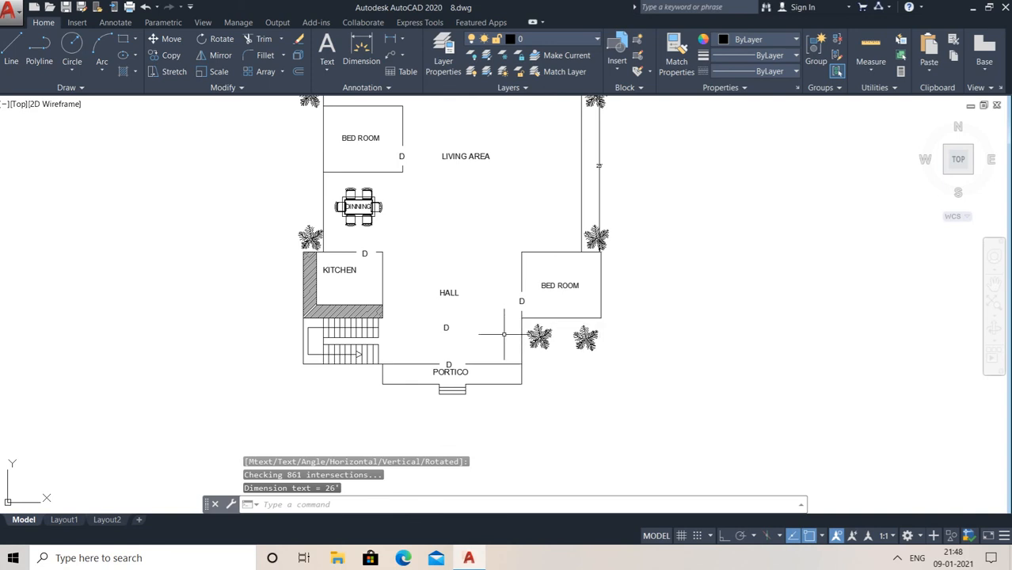
{"action": "key", "text": "Return"}
{"action": "left_click", "coordinate": [521, 314]}
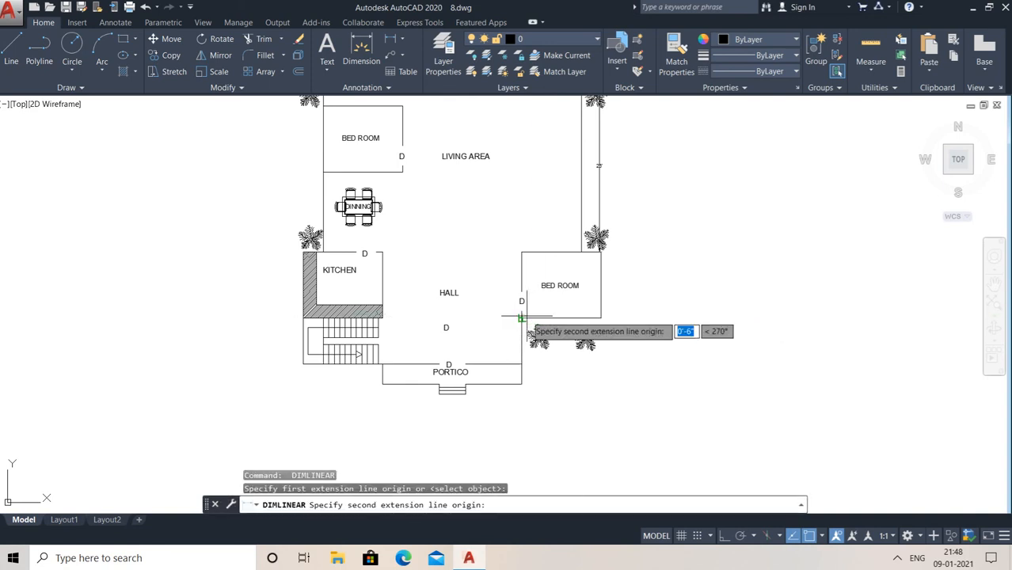
{"action": "key", "text": "Escape"}
Add a vertical linear dimension from the lower bedroom's bottom corner to the portico's bottom corner, placed outside the two plants
{"action": "key", "text": "Return"}
{"action": "left_click", "coordinate": [521, 317]}
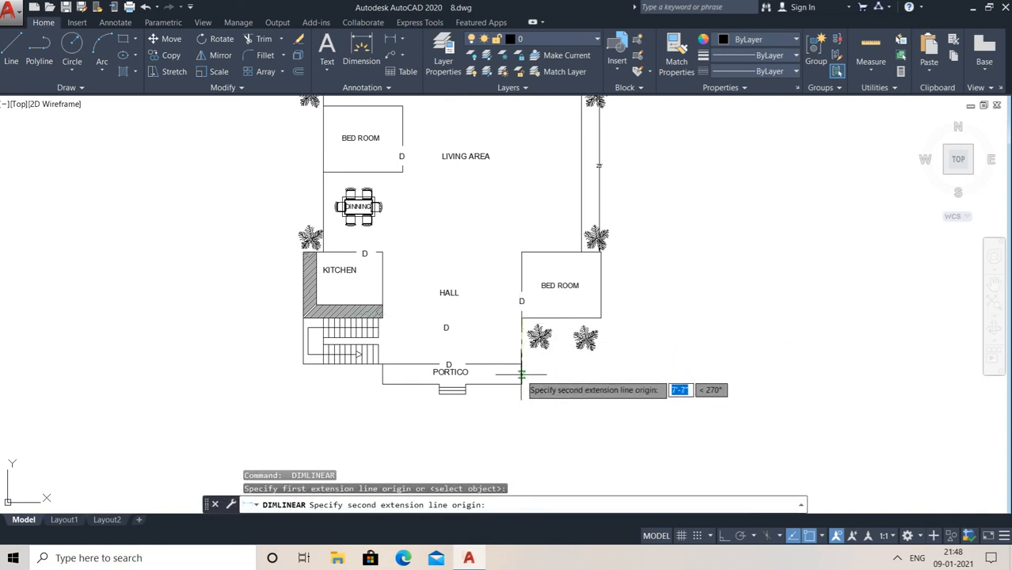
{"action": "left_click", "coordinate": [521, 384]}
{"action": "left_click", "coordinate": [614, 394]}
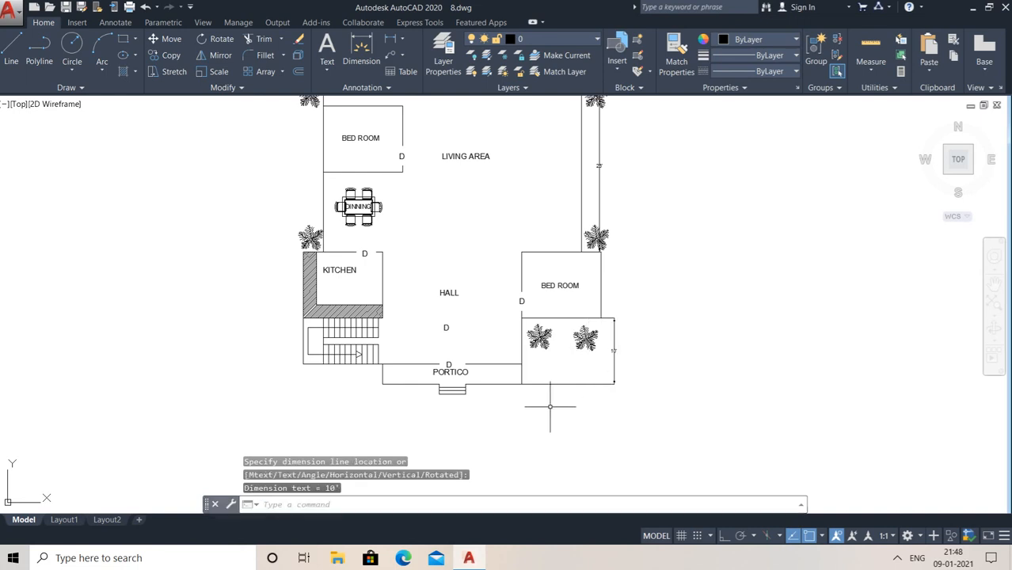
{"action": "middle_click_drag", "start_coordinate": [639, 269], "coordinate": [642, 328]}
{"action": "middle_click_drag", "start_coordinate": [478, 359], "coordinate": [505, 274]}
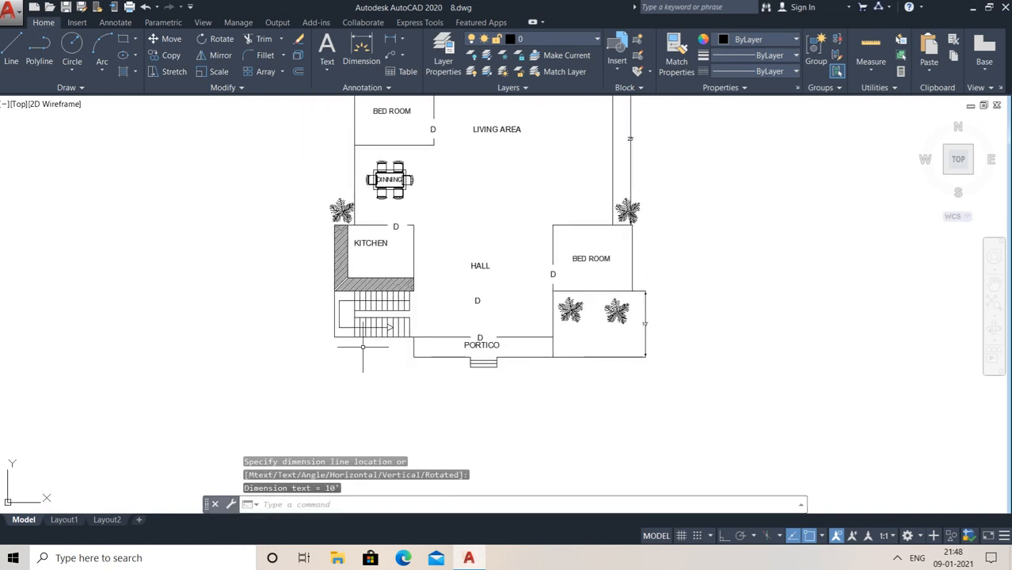
{"action": "key", "text": "Return"}
{"action": "left_click", "coordinate": [335, 337]}
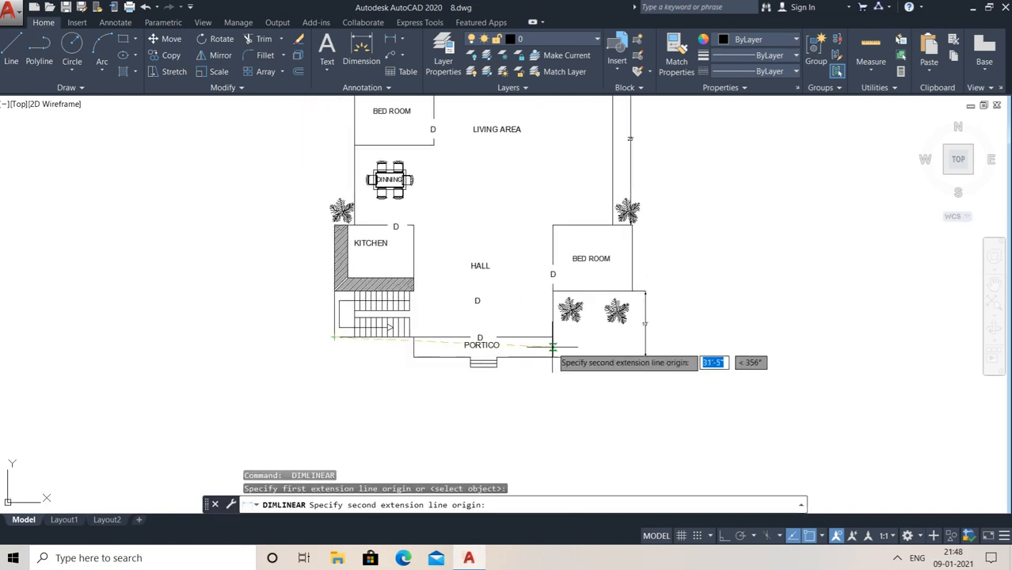
{"action": "left_click", "coordinate": [633, 338]}
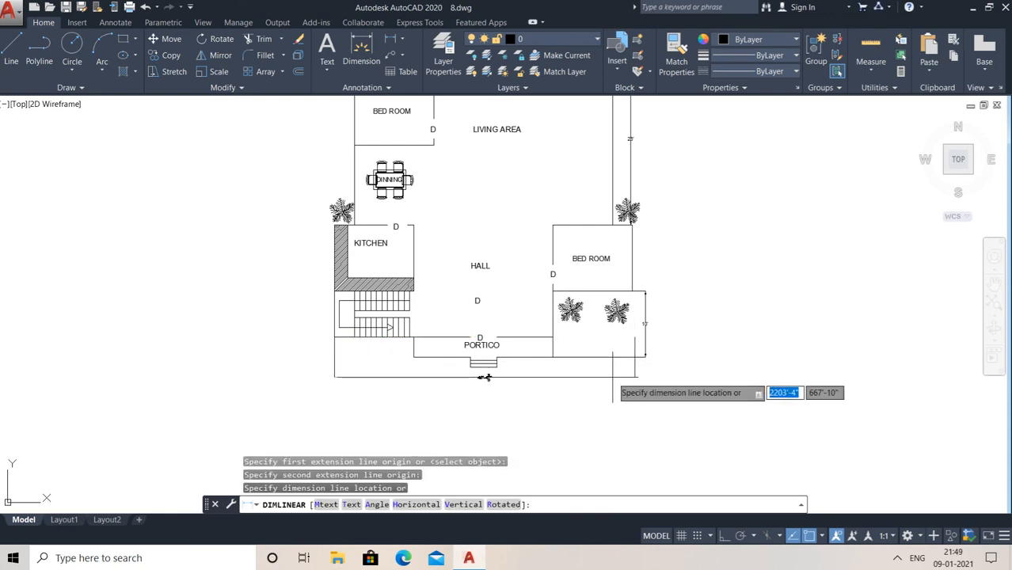
{"action": "key", "text": "Escape"}
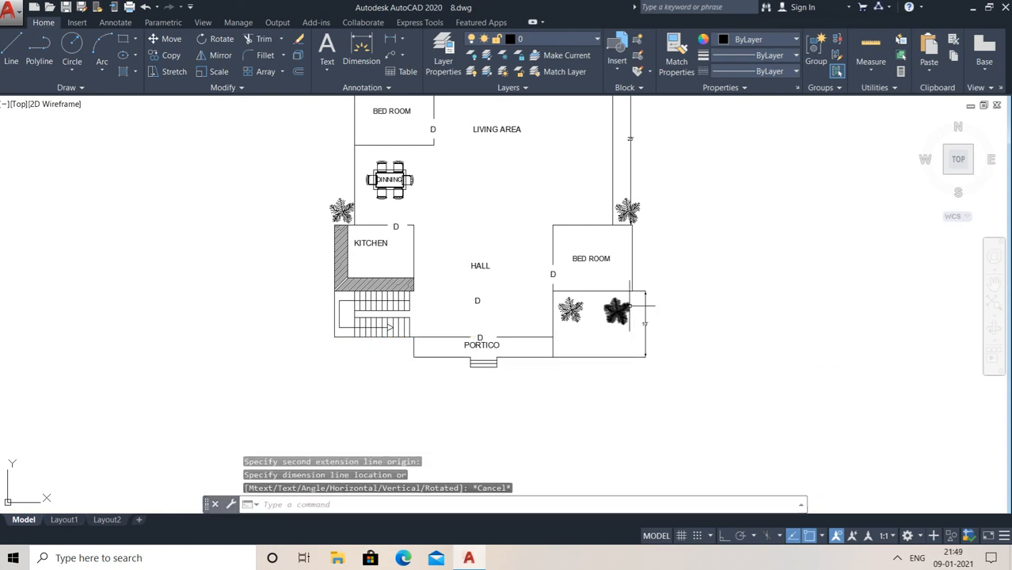
{"action": "type", "text": "l"}
{"action": "key", "text": "Return"}
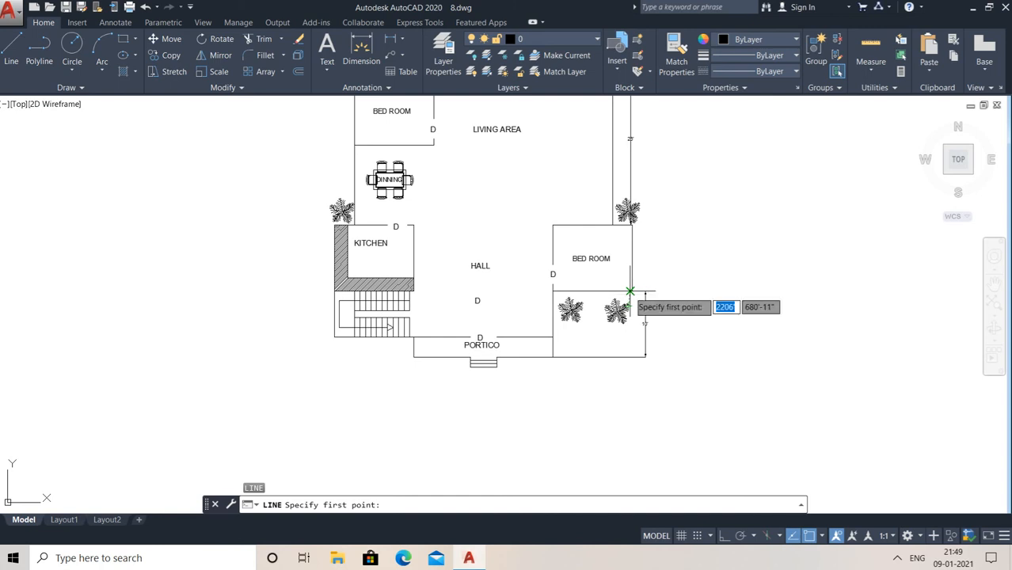
{"action": "key", "text": "Escape"}
Add a horizontal linear dimension below the portico spanning the plan's overall width, from beyond the lower bedroom to the staircase corner
{"action": "left_click", "coordinate": [389, 38]}
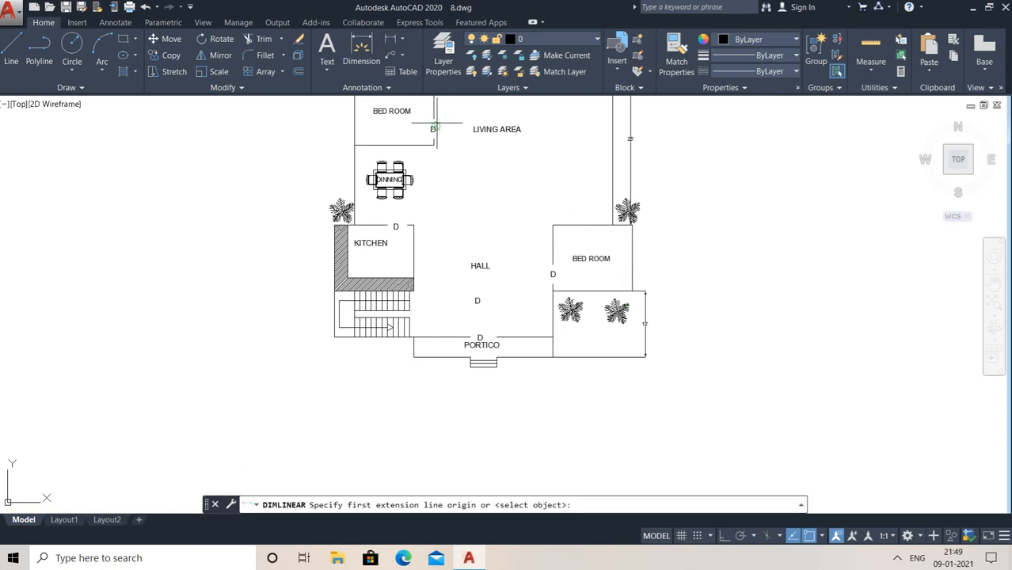
{"action": "left_click", "coordinate": [645, 292]}
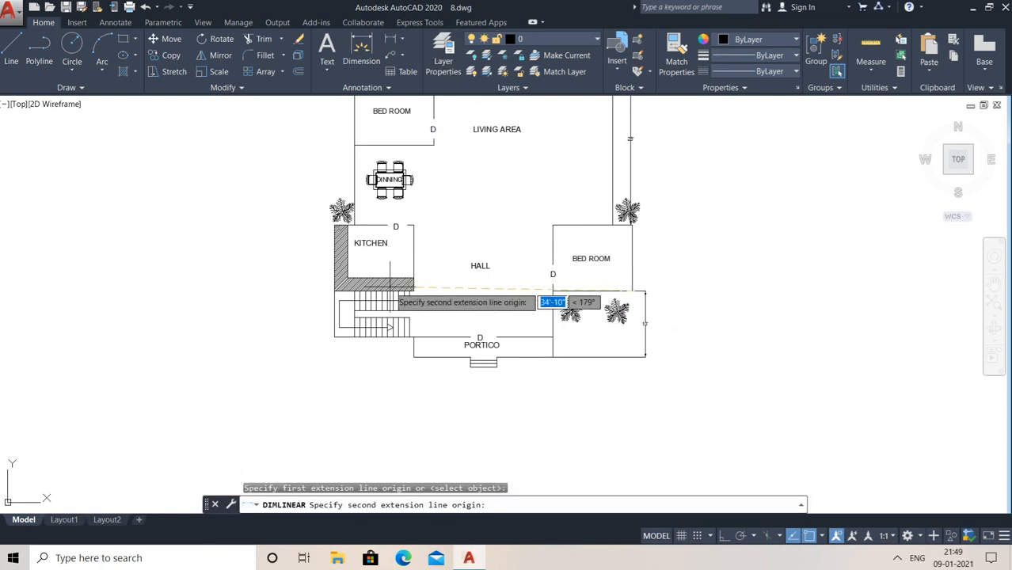
{"action": "left_click", "coordinate": [334, 291]}
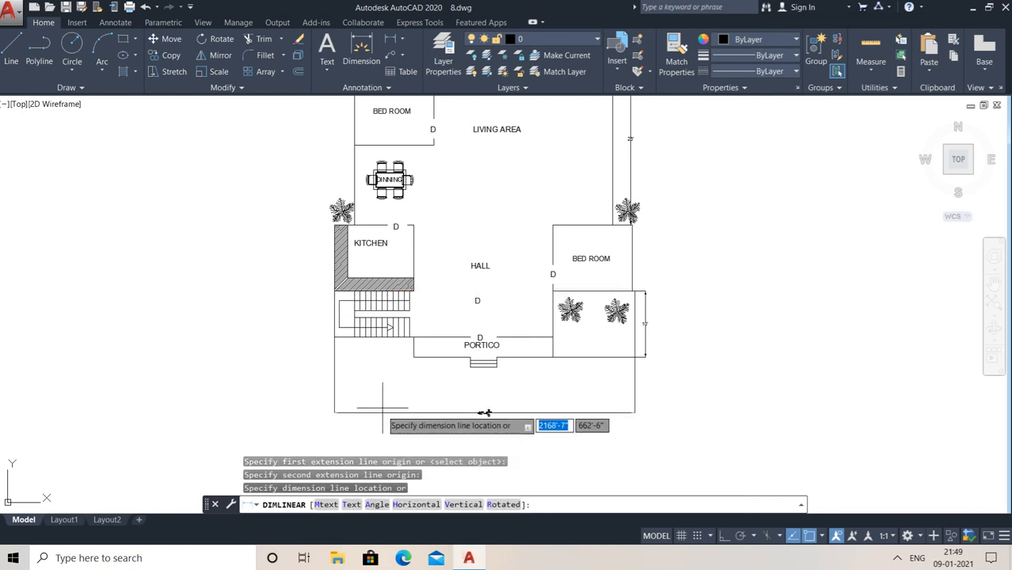
{"action": "left_click", "coordinate": [485, 379]}
{"action": "key", "text": "Escape"}
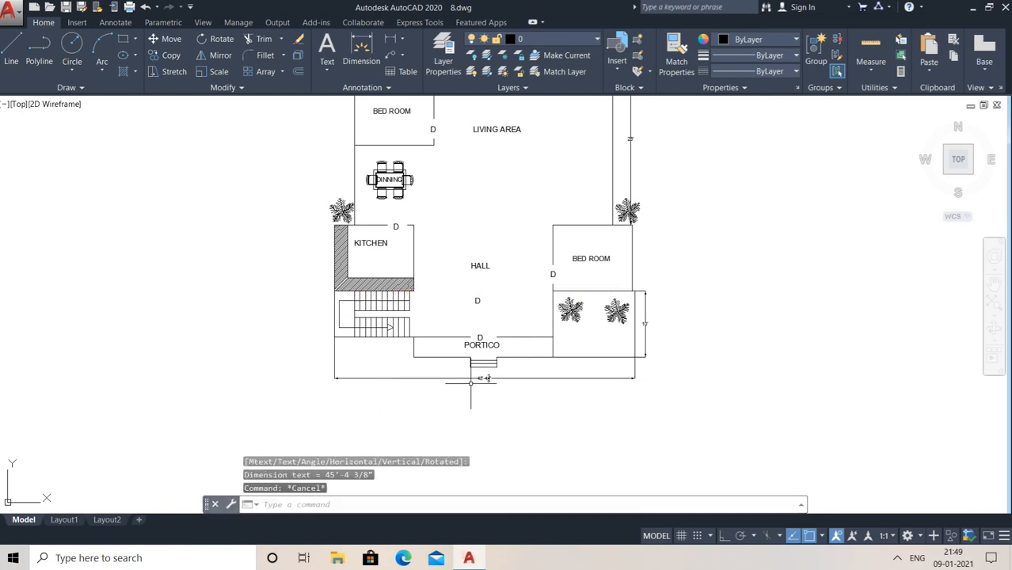
Replace the text of the overall width dimension below the portico with 45'
{"action": "scroll", "coordinate": [475, 381], "scroll_direction": "up", "scroll_amount": 6}
{"action": "double_click", "coordinate": [534, 370]}
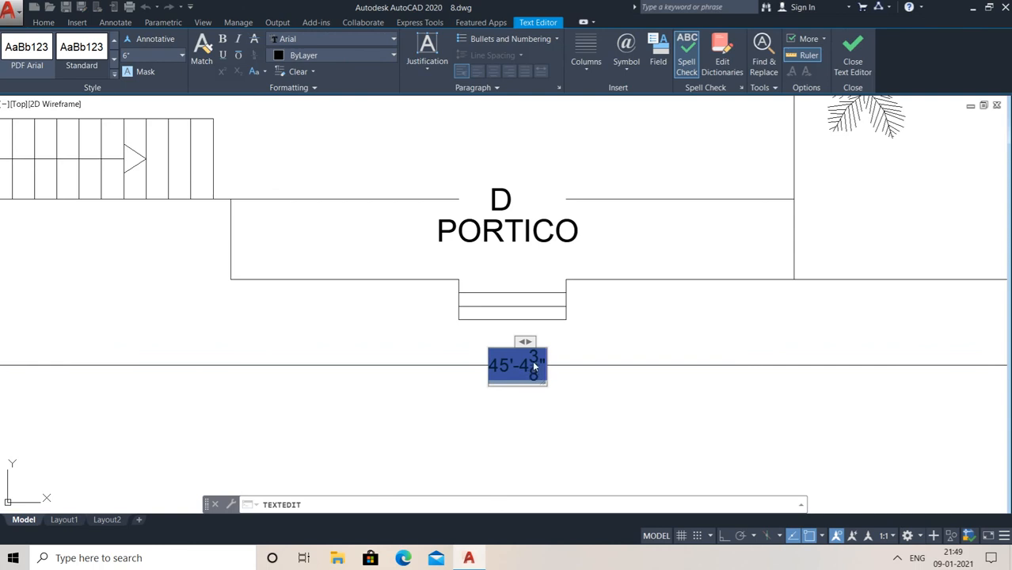
{"action": "key", "text": "Delete"}
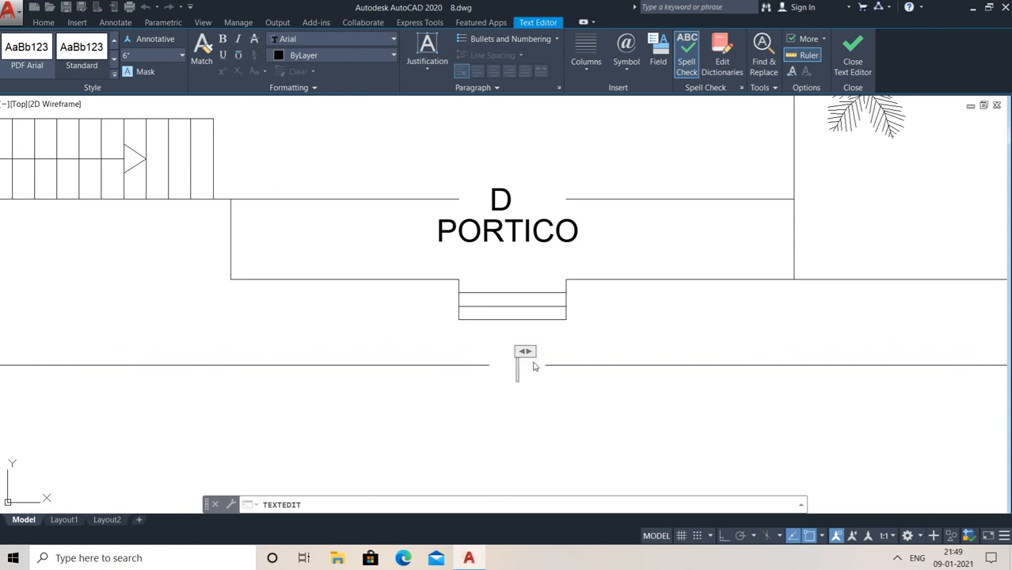
{"action": "type", "text": "45"}
{"action": "left_click", "coordinate": [539, 405]}
{"action": "key", "text": "Escape"}
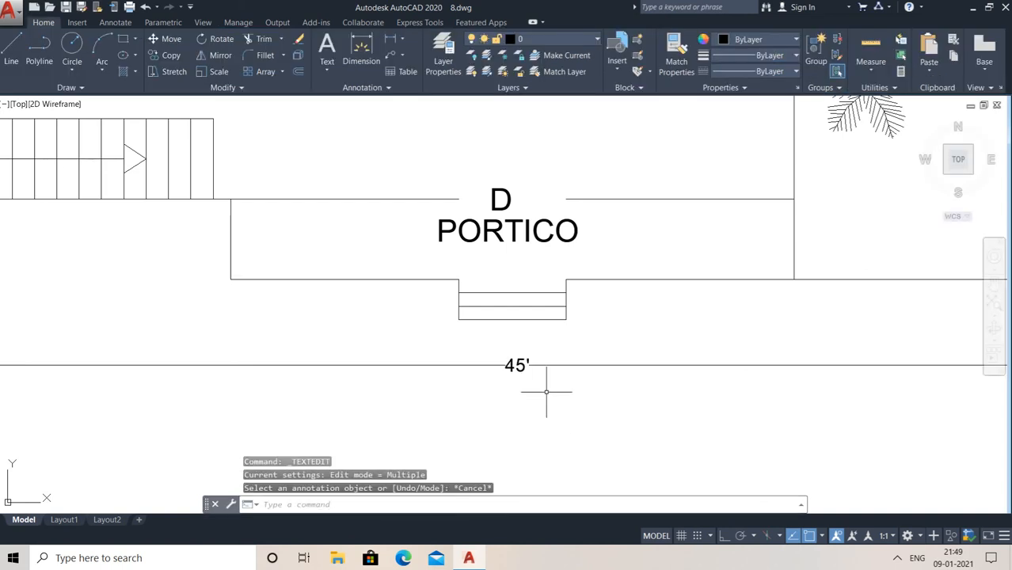
Turn on the Clean Screen display and show the complete floor plan centred in the drawing area
{"action": "scroll", "coordinate": [571, 382], "scroll_direction": "down", "scroll_amount": 4}
{"action": "scroll", "coordinate": [571, 383], "scroll_direction": "down", "scroll_amount": 5}
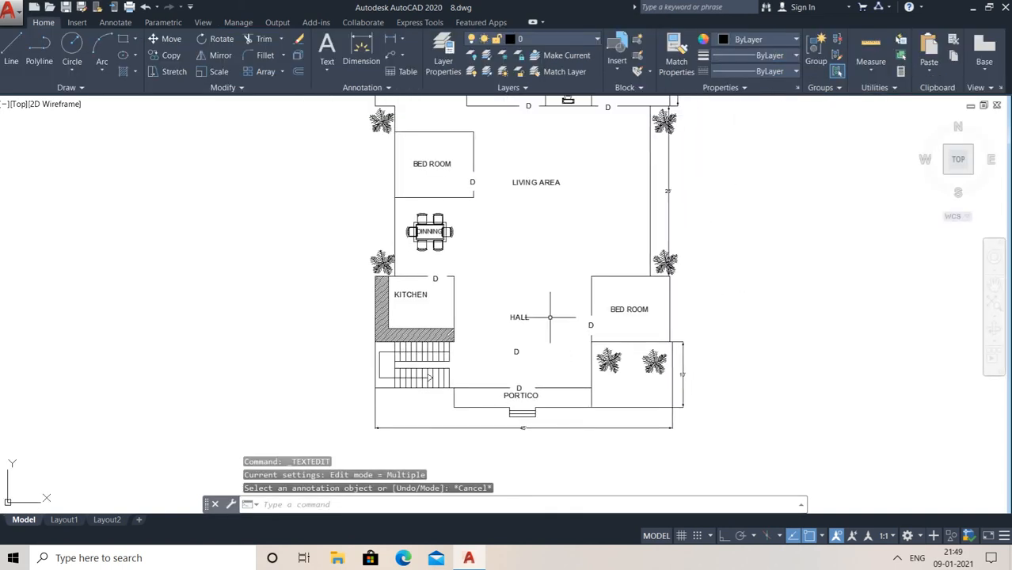
{"action": "scroll", "coordinate": [551, 320], "scroll_direction": "up", "scroll_amount": 2}
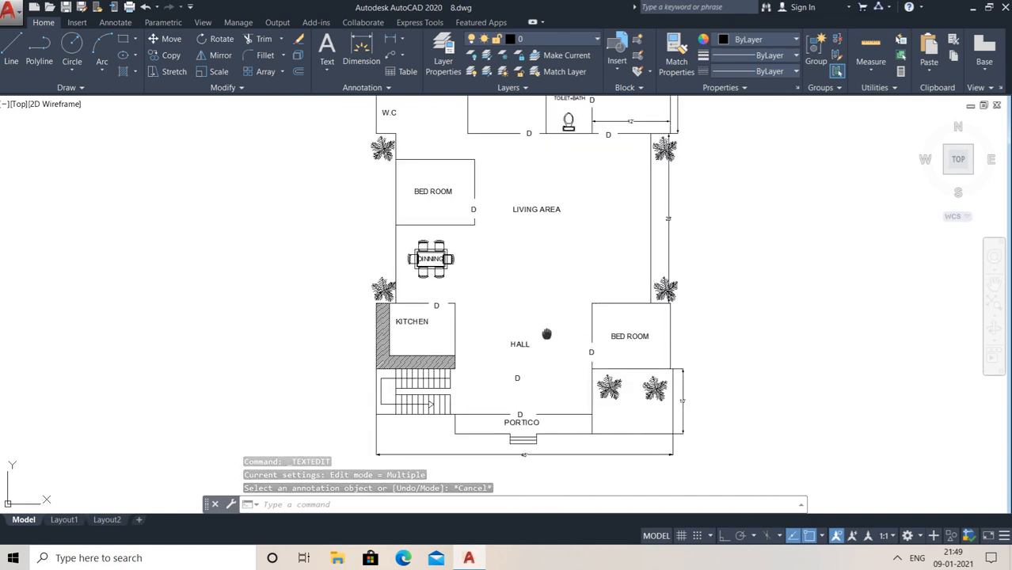
{"action": "middle_click_drag", "start_coordinate": [548, 337], "coordinate": [549, 360]}
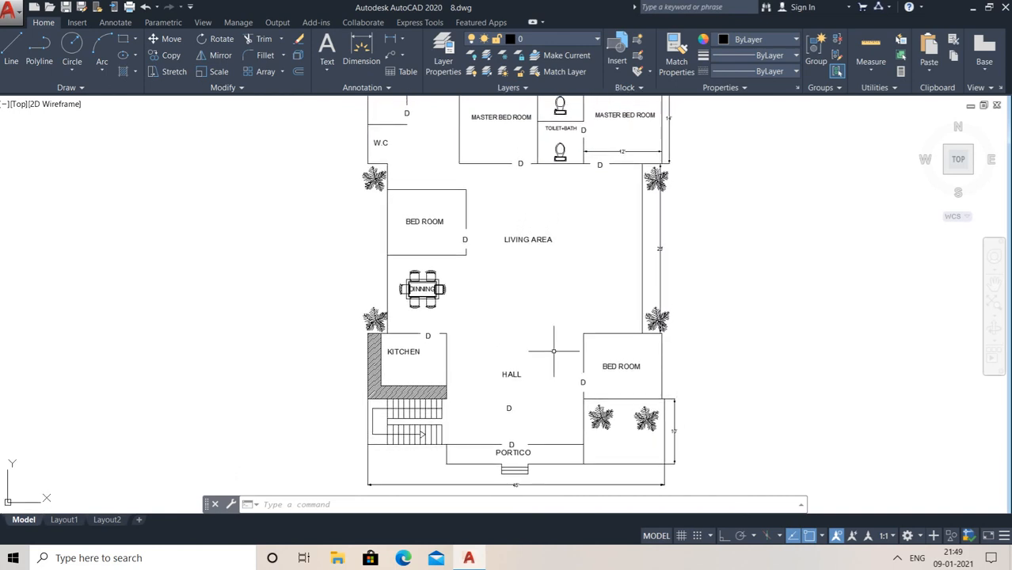
{"action": "scroll", "coordinate": [554, 349], "scroll_direction": "down", "scroll_amount": 2}
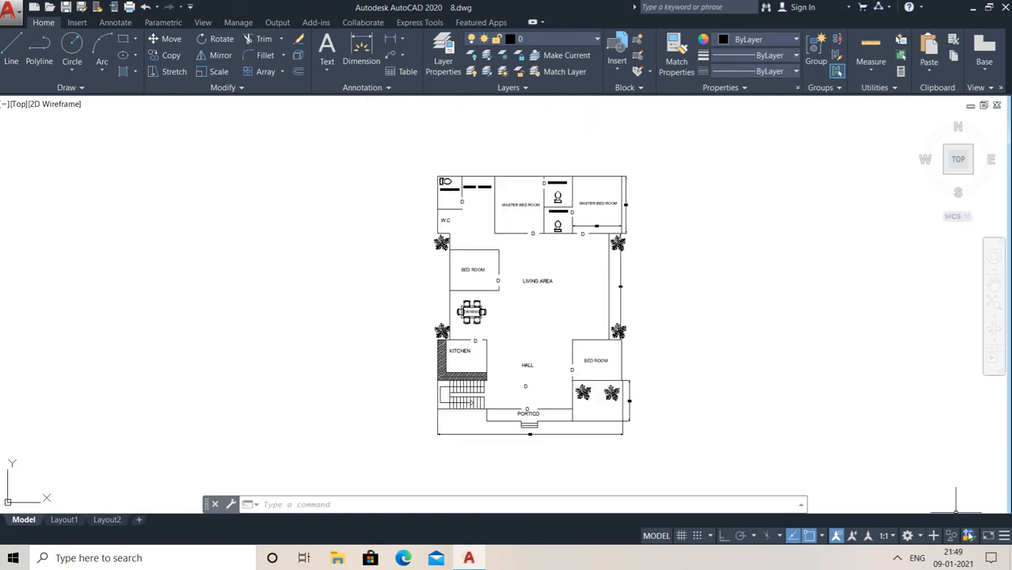
{"action": "left_click", "coordinate": [990, 536]}
{"action": "scroll", "coordinate": [540, 280], "scroll_direction": "up", "scroll_amount": 2}
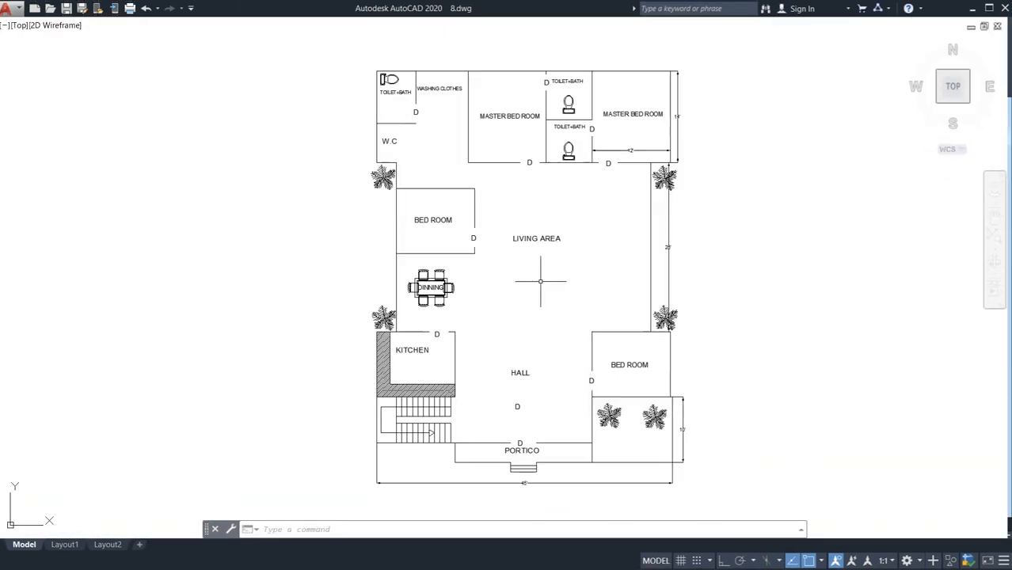
{"action": "middle_click_drag", "start_coordinate": [542, 281], "coordinate": [541, 279]}
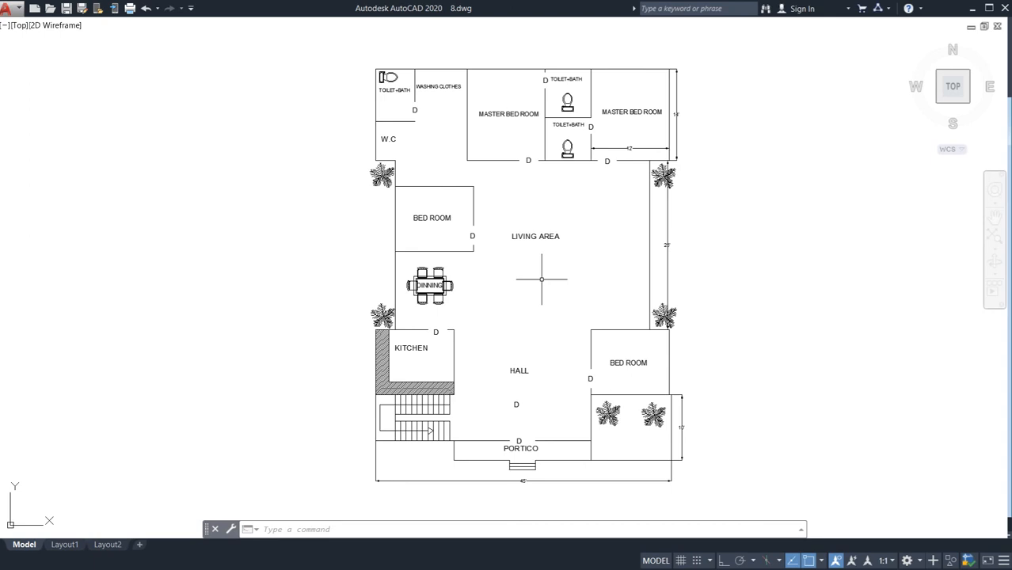